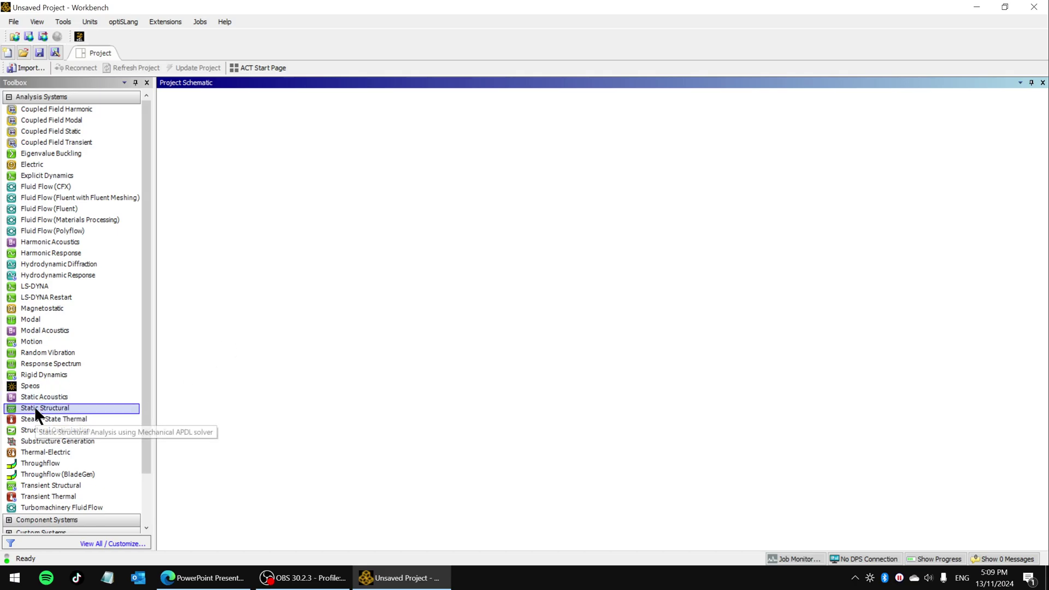
Step: Add a Static Structural analysis system to the project schematic and open its Engineering Data
drag(35, 410, 258, 157)
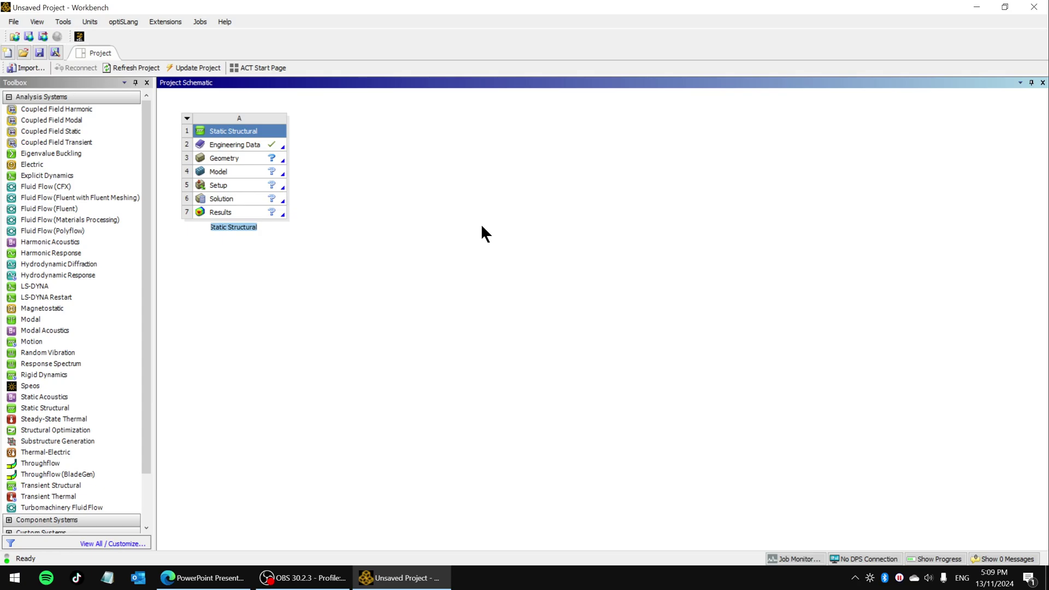
click(313, 307)
double_click(242, 143)
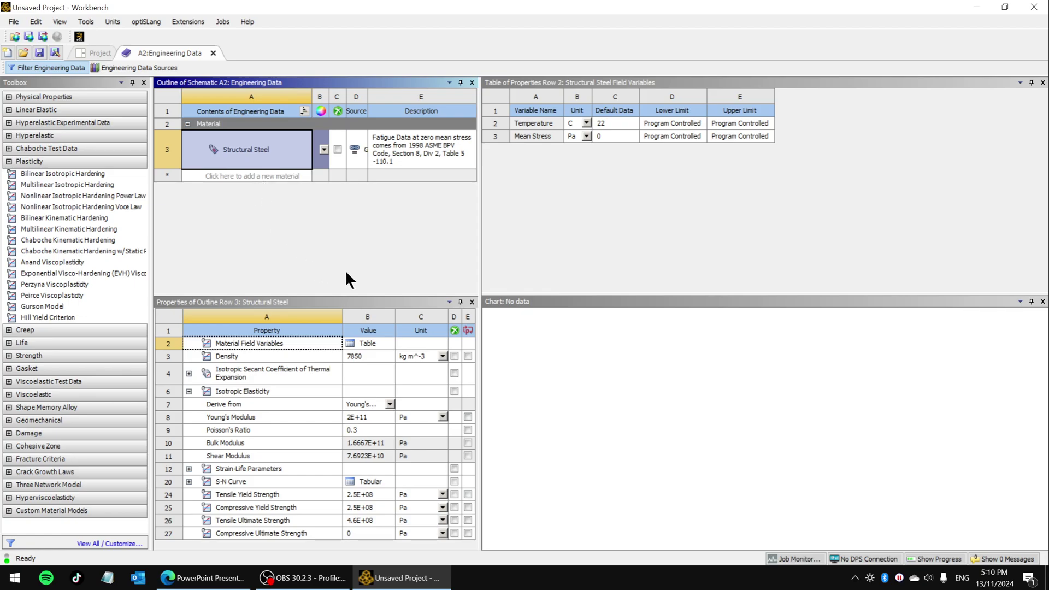
Step: Examine the Structural Steel properties, including thermal expansion, Strain-Life Parameters and the S-N Curve
click(242, 151)
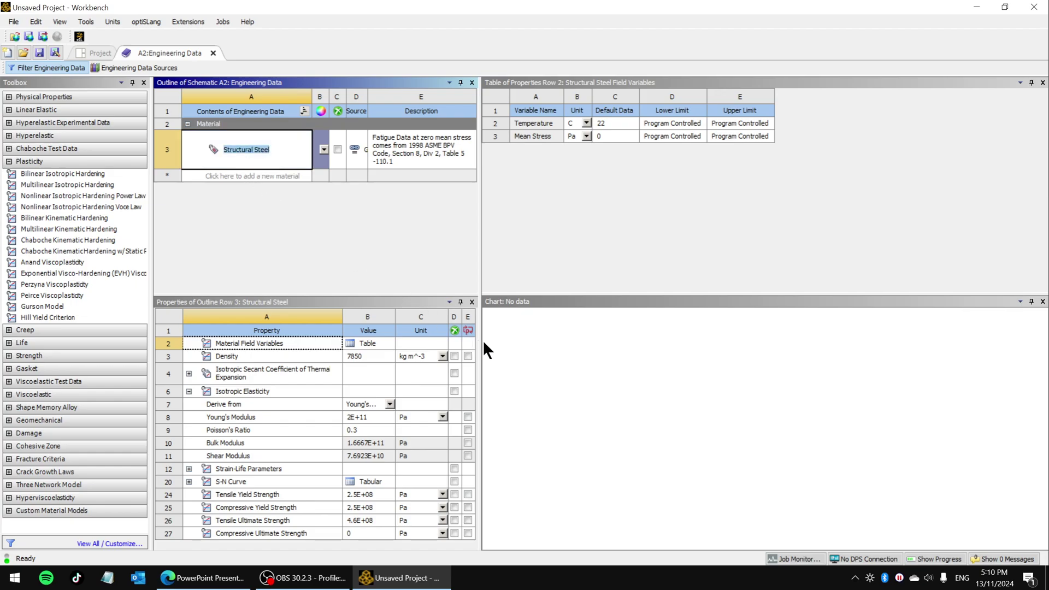
drag(481, 340, 604, 329)
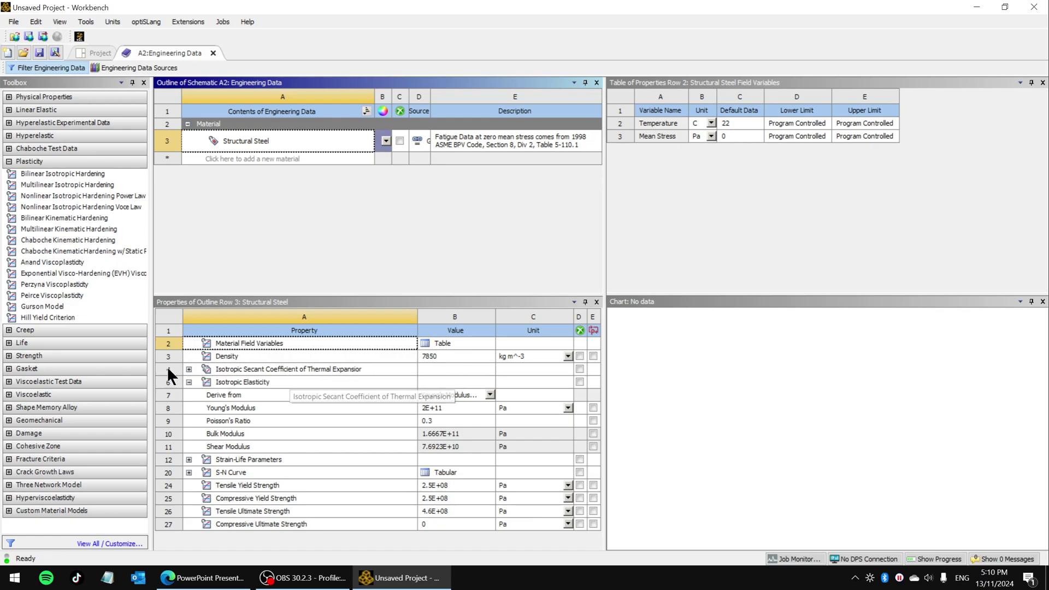
click(189, 369)
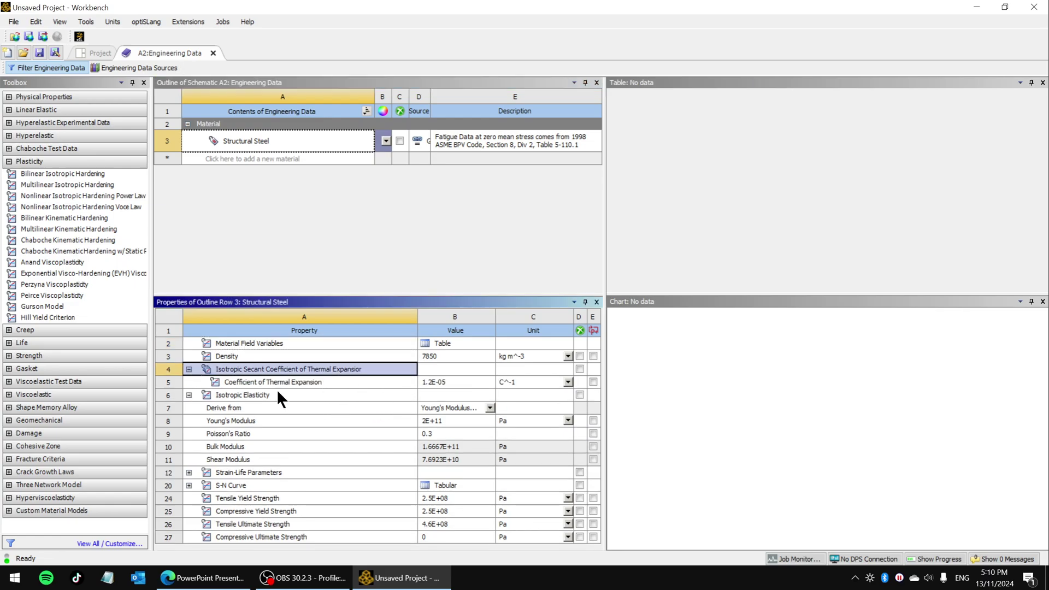
click(189, 472)
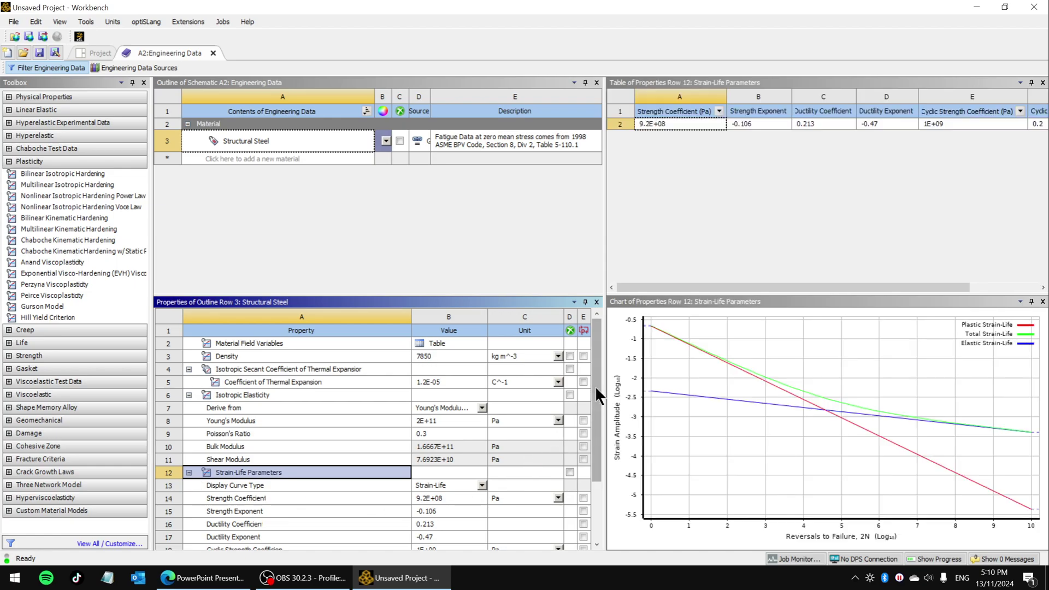
scroll(592, 387, down, 3)
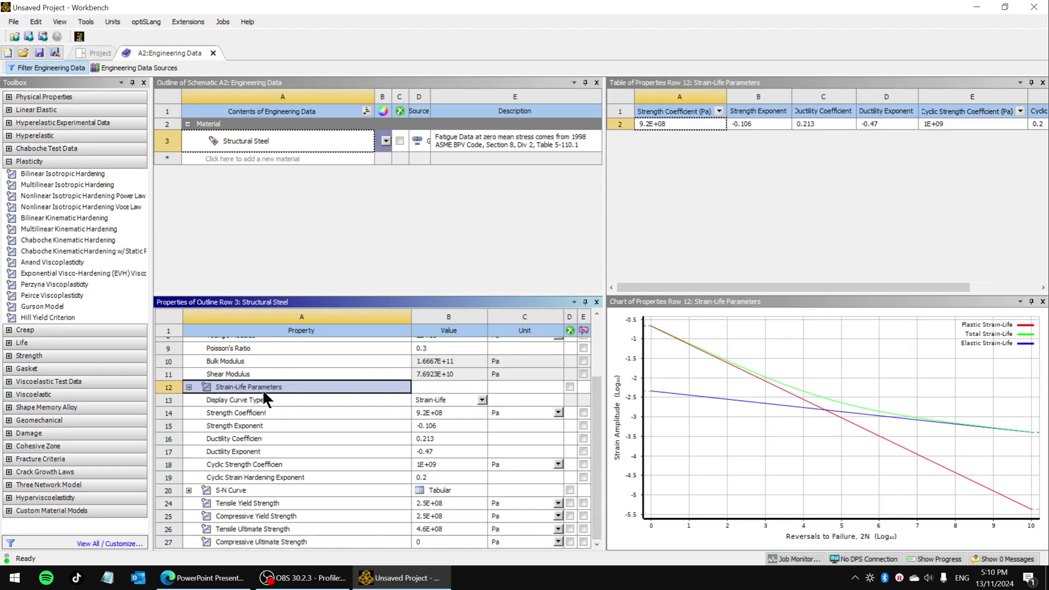
click(188, 490)
scroll(596, 427, down, 1)
scroll(591, 437, down, 1)
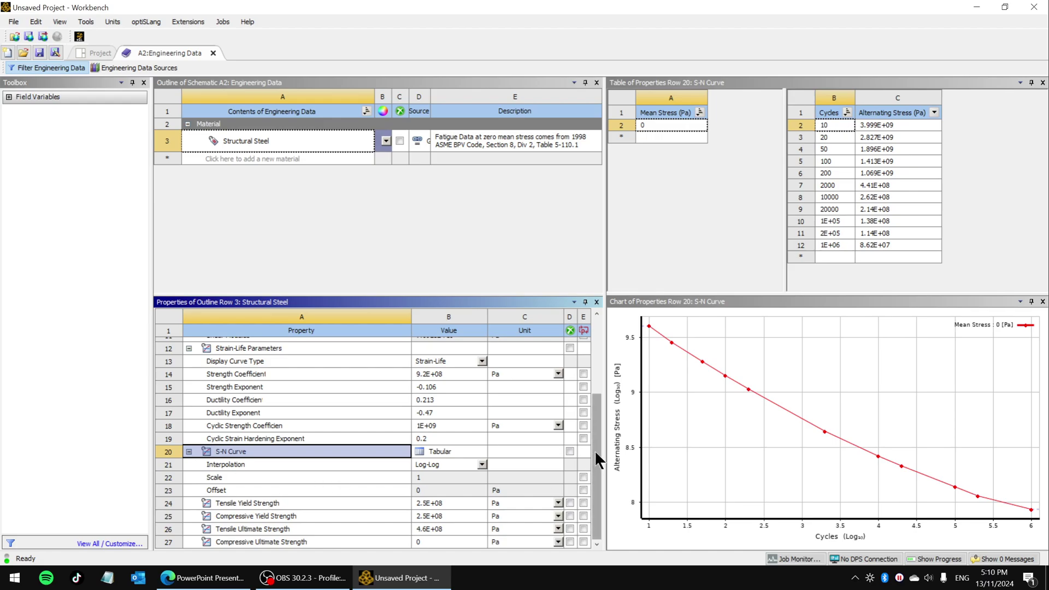
drag(595, 449, 618, 347)
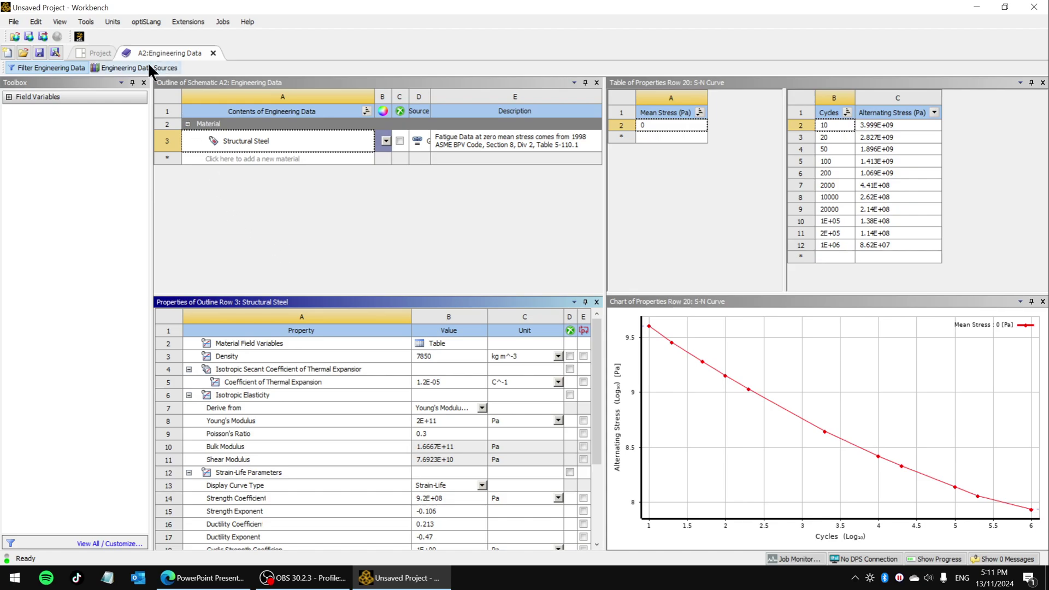
Step: Display the Engineering Data Sources and enlarge the list of material libraries
click(123, 68)
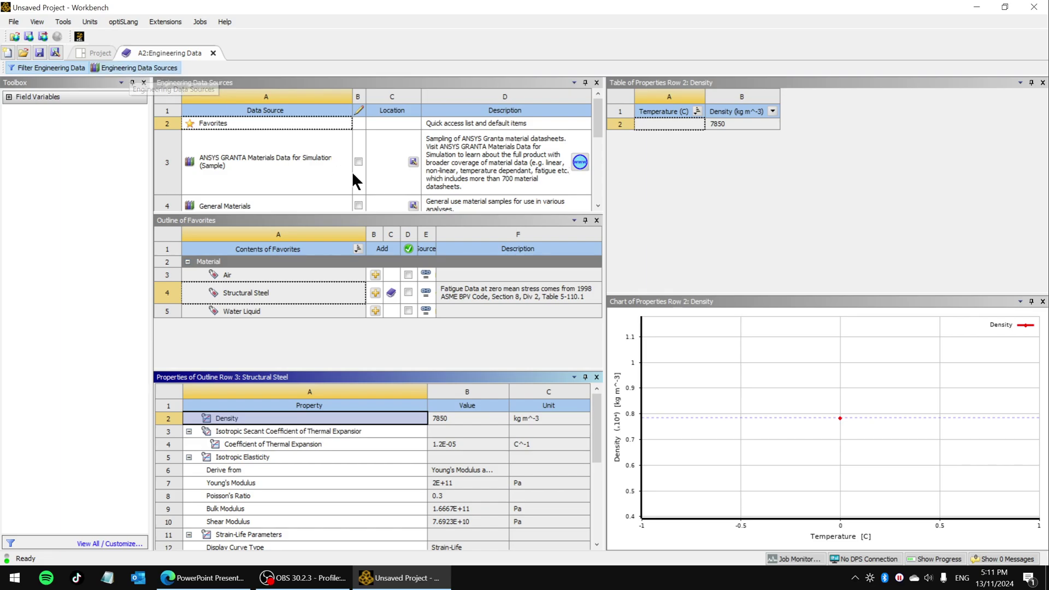
drag(333, 215, 344, 242)
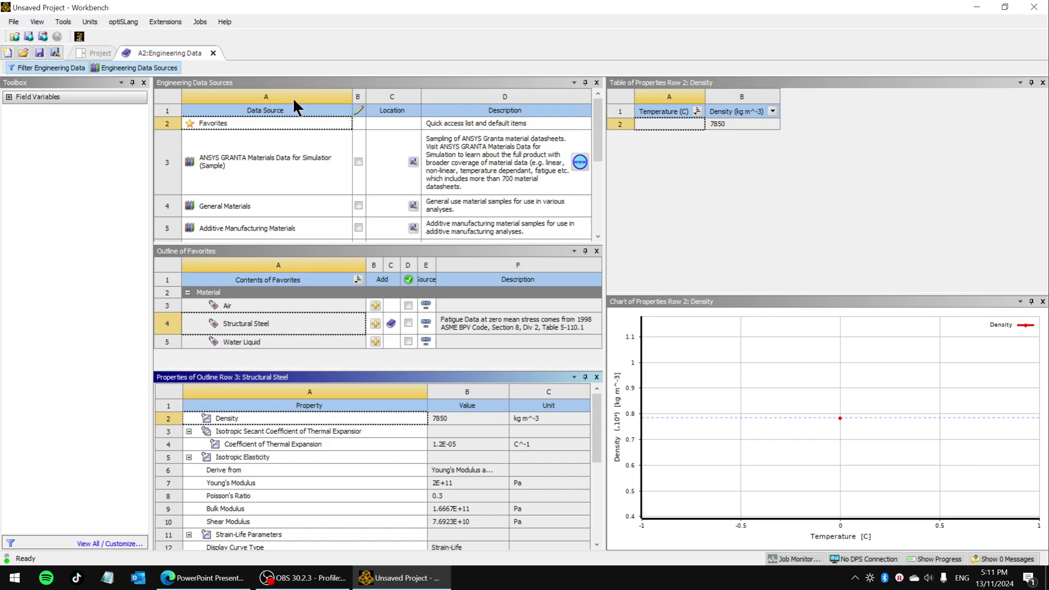
click(127, 69)
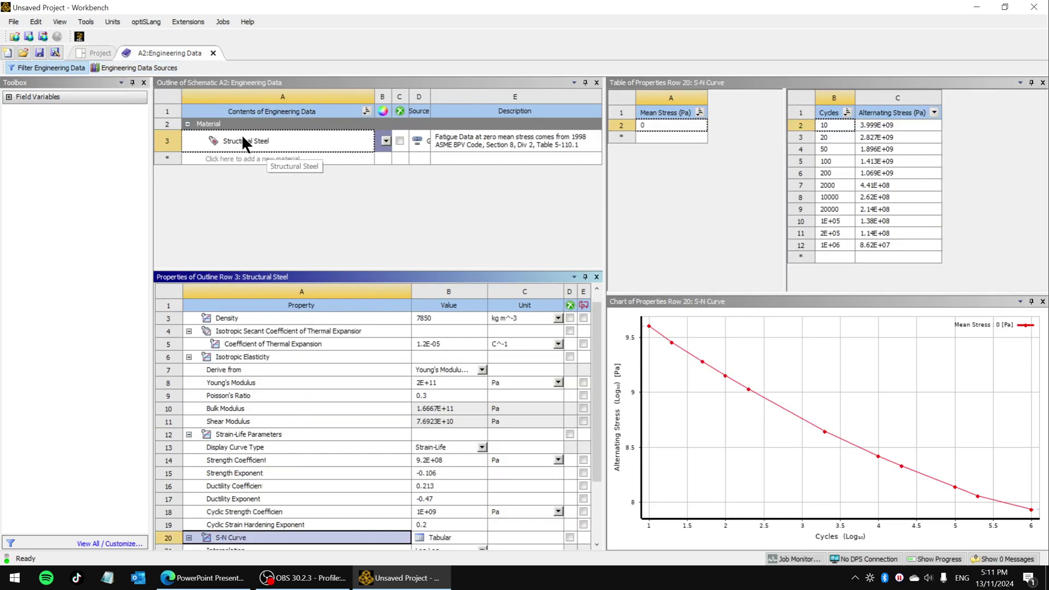
click(146, 68)
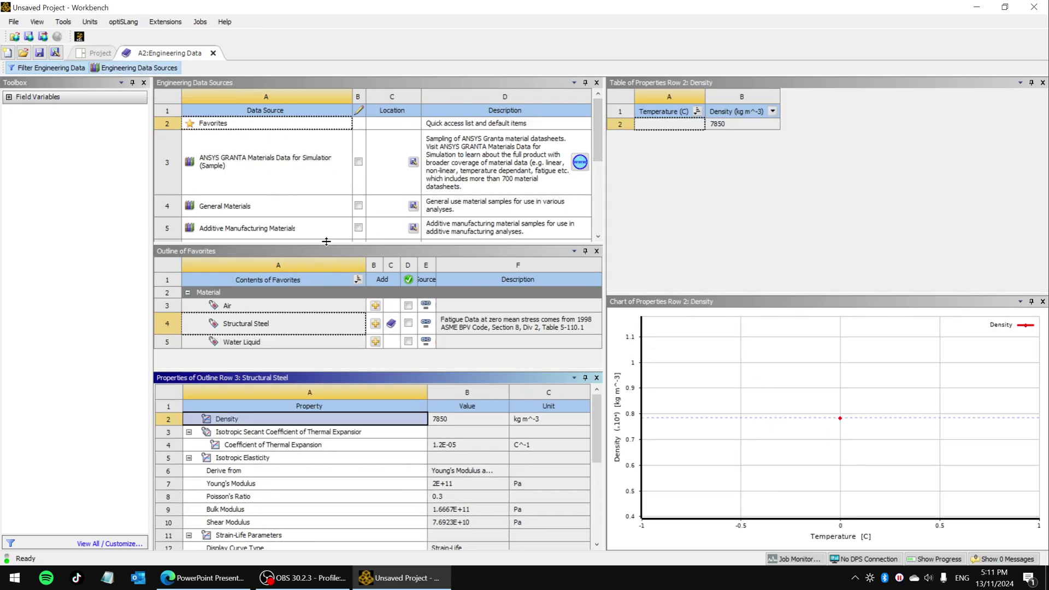
drag(326, 242, 326, 291)
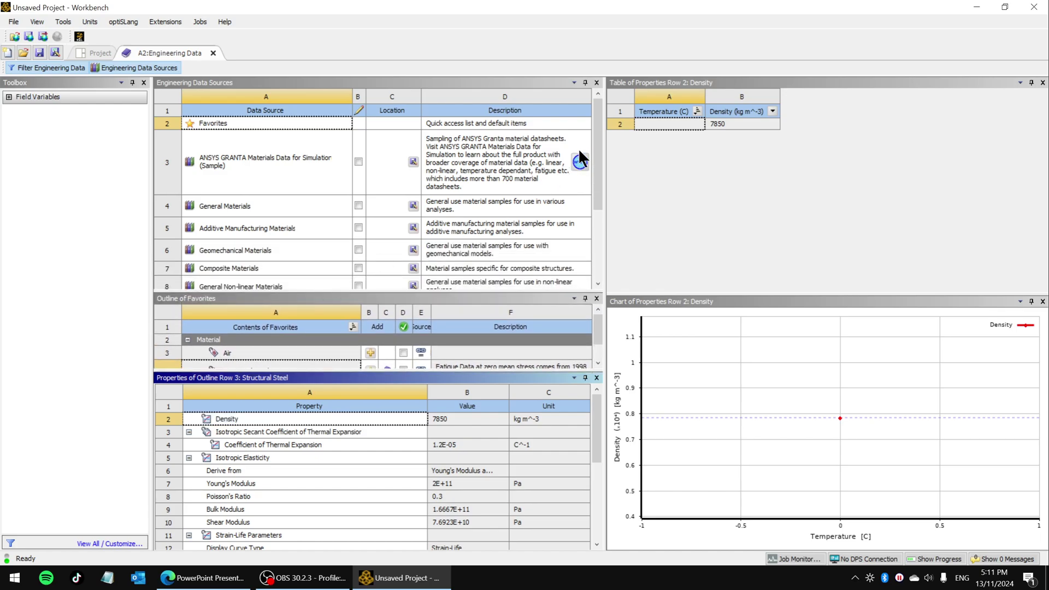
scroll(593, 127, down, 1)
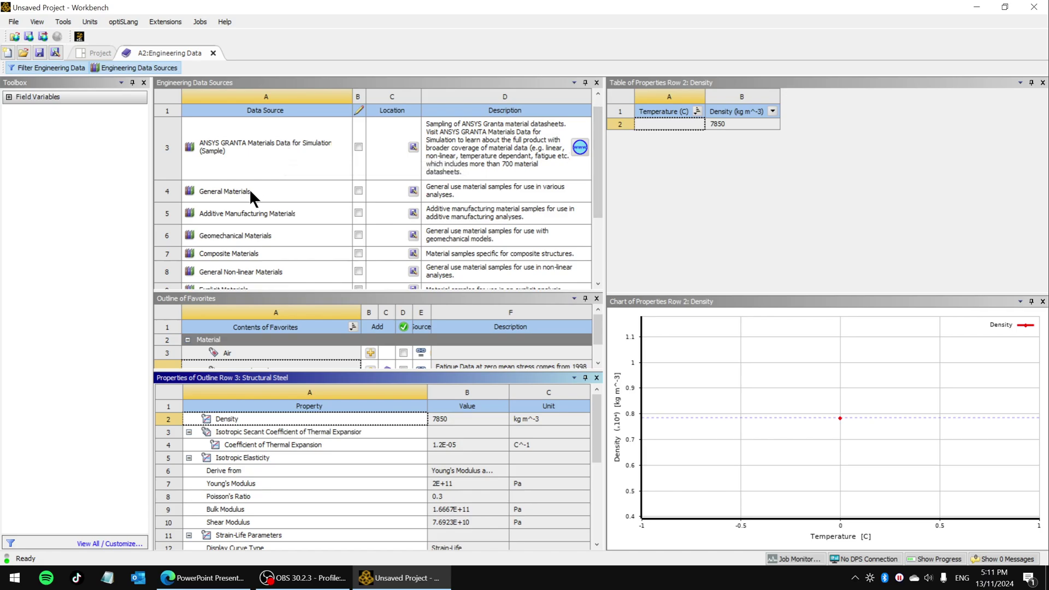
Step: Examine the materials offered in the ANSYS GRANTA Materials Data for Simulation (Sample) library
click(248, 155)
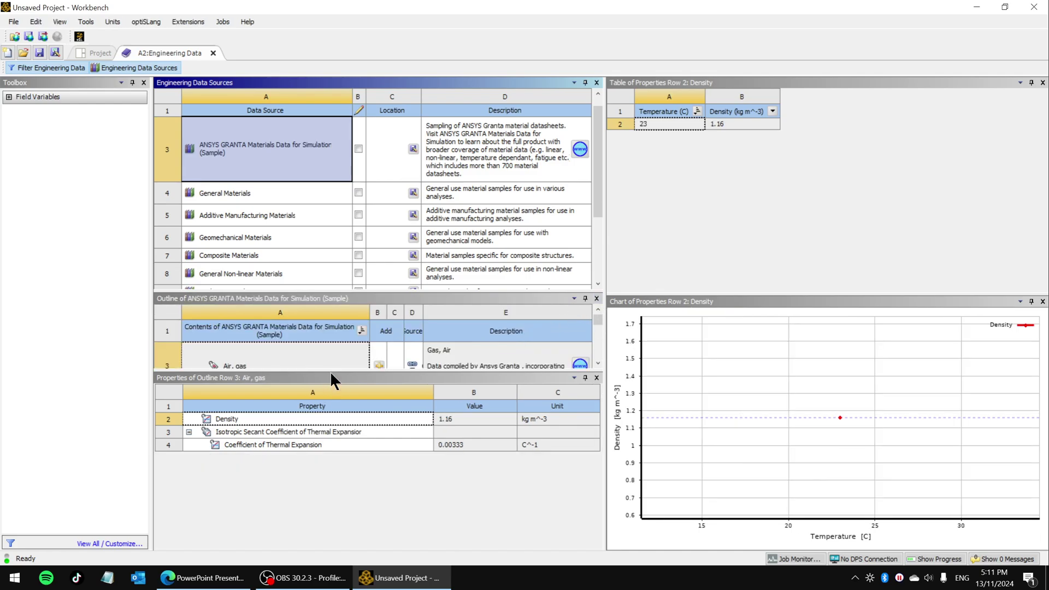
drag(329, 372, 327, 451)
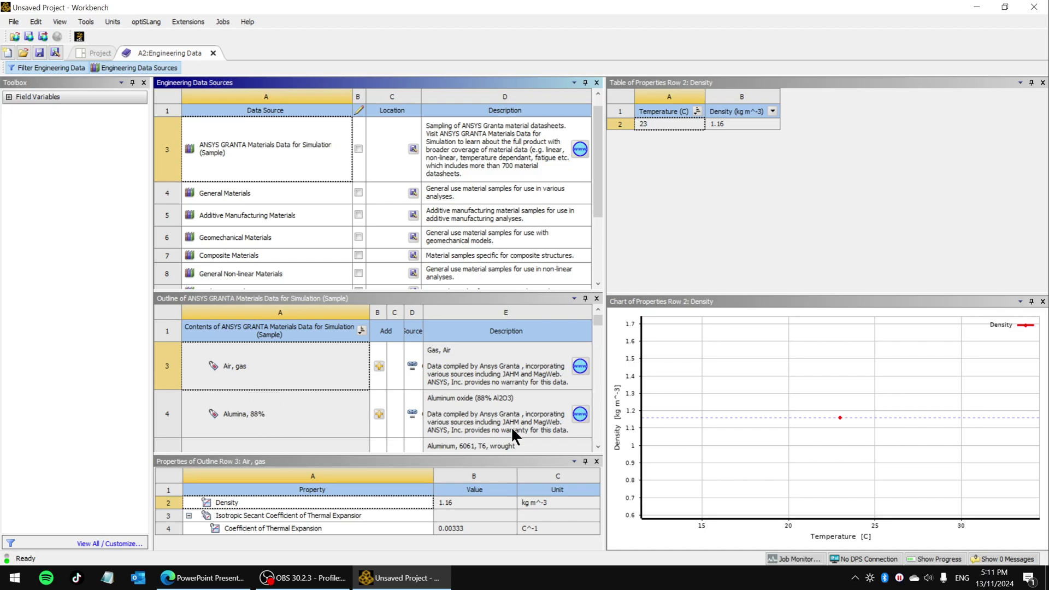
scroll(595, 443, down, 2)
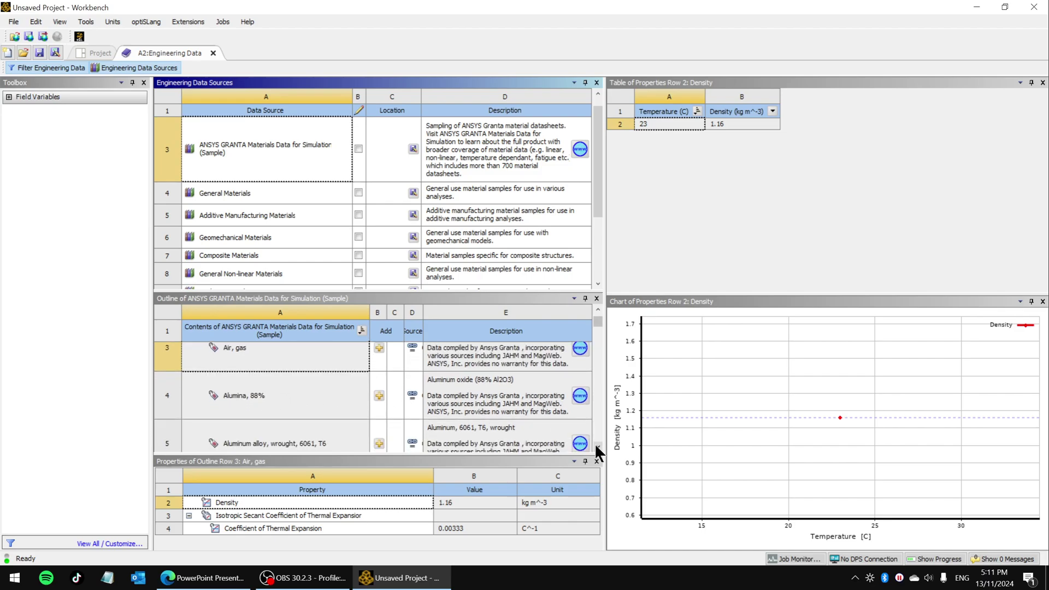
mouse_move(598, 324)
mouse_down()
mouse_move(610, 349)
mouse_move(603, 425)
mouse_move(605, 309)
mouse_up()
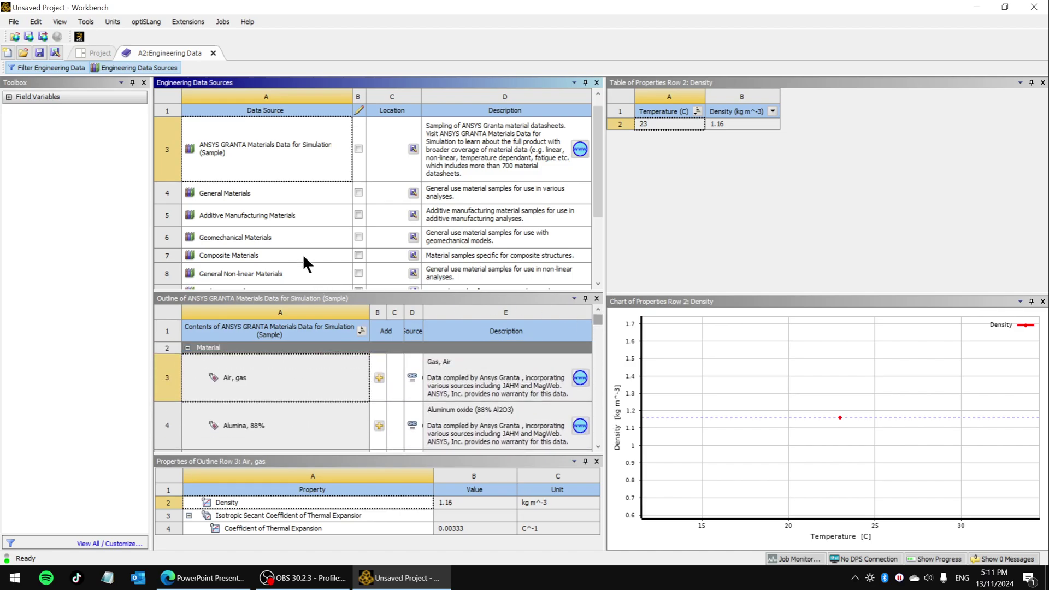
Step: Show the contents of the General Materials library and check the cover's required material in the workshop instructions PDF in the browser
click(209, 195)
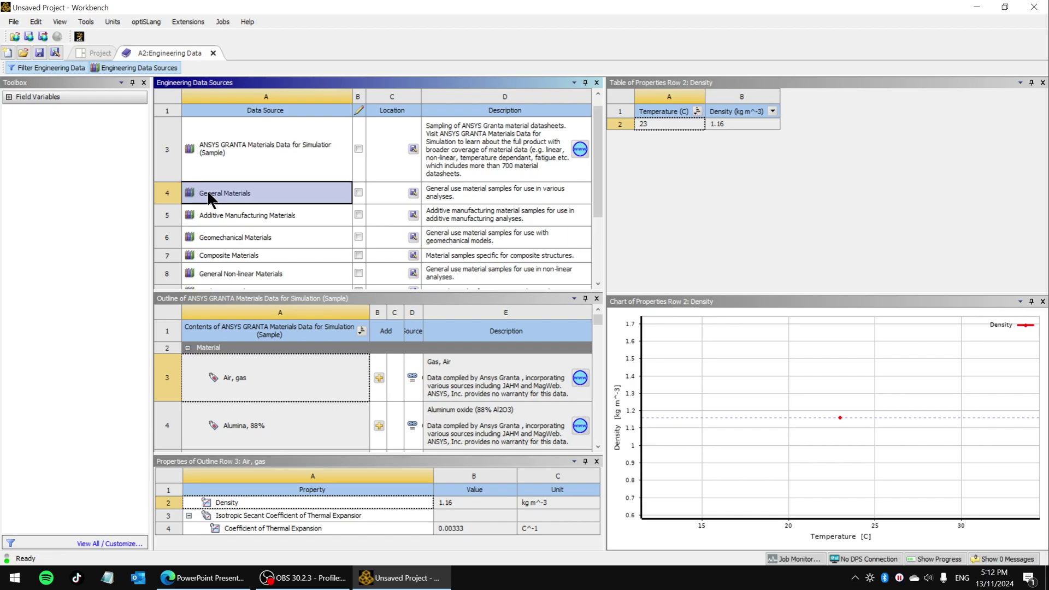
drag(599, 382, 594, 313)
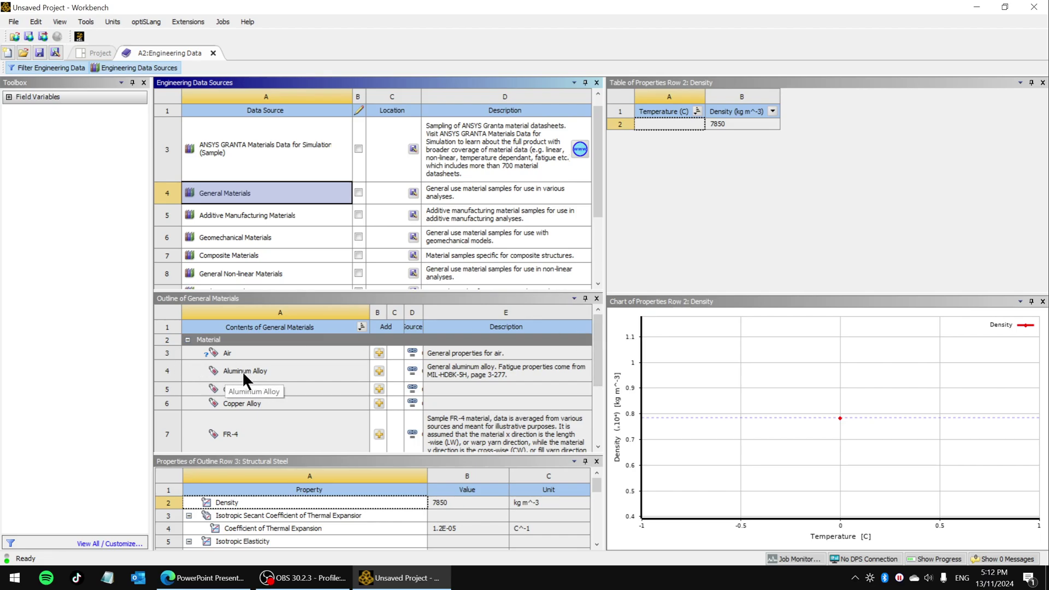
click(205, 578)
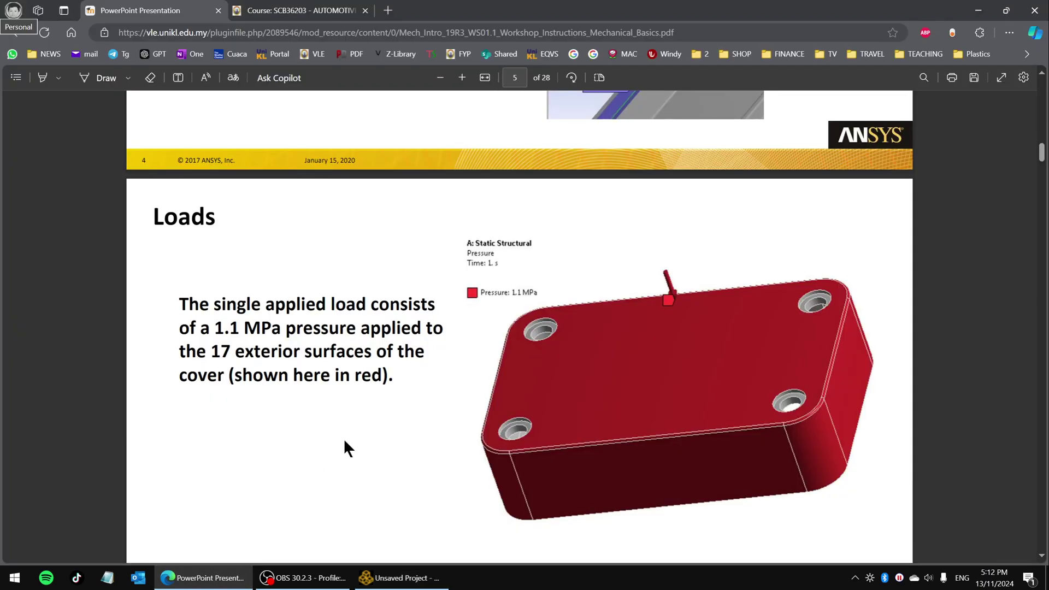
scroll(347, 438, up, 9)
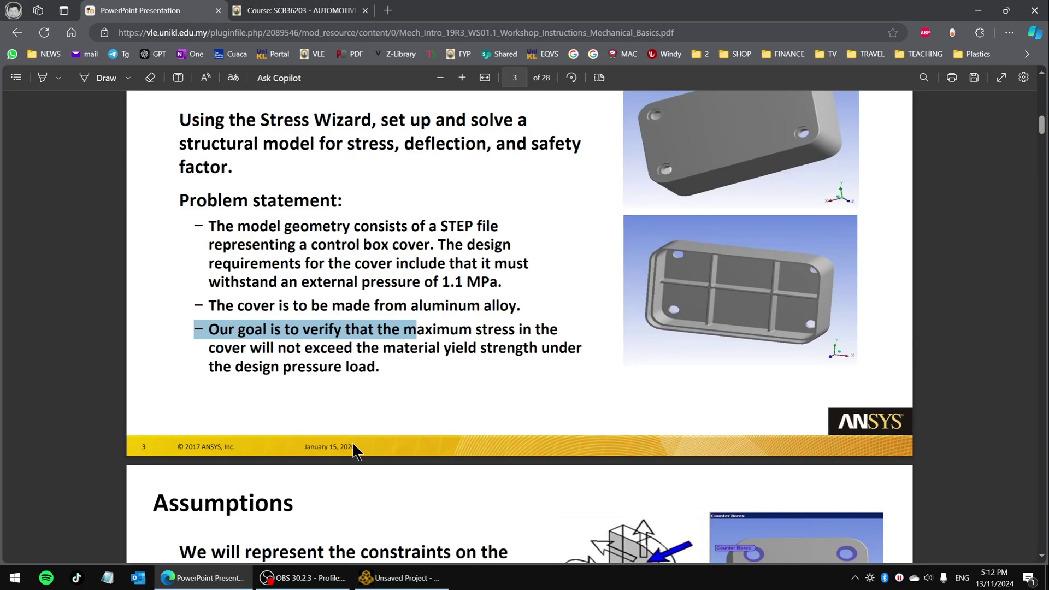
click(467, 321)
drag(412, 304, 521, 311)
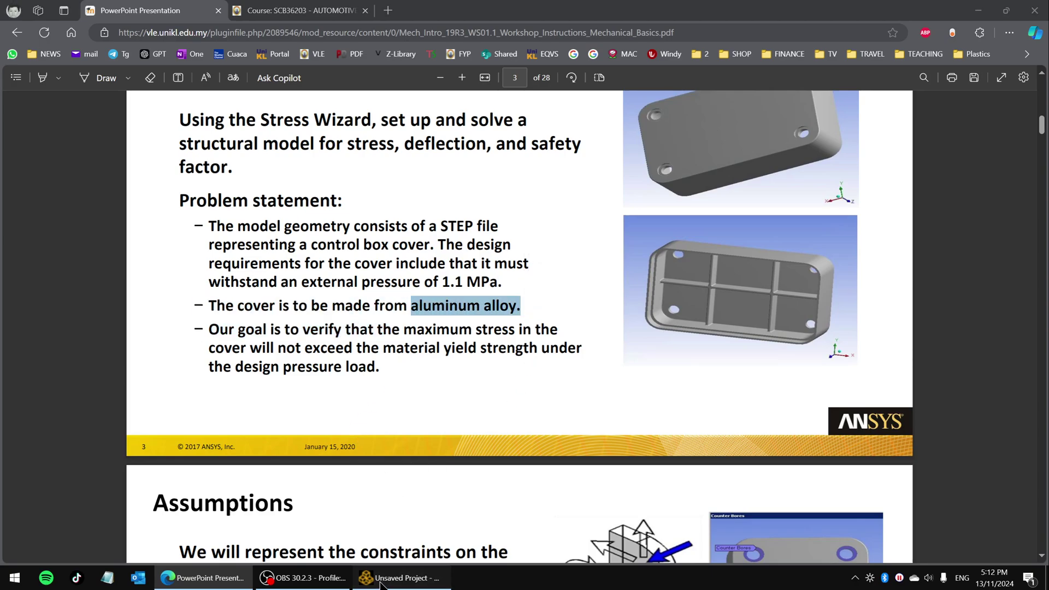
Step: Switch back to Workbench, add Aluminum Alloy from General Materials to the project's Engineering Data and display its properties
click(401, 577)
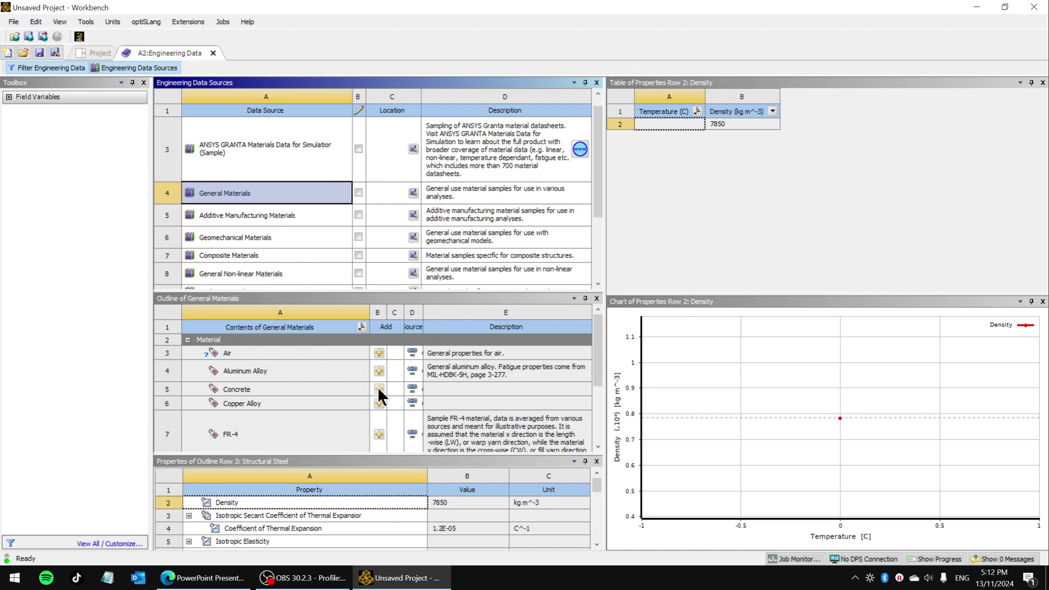
click(378, 371)
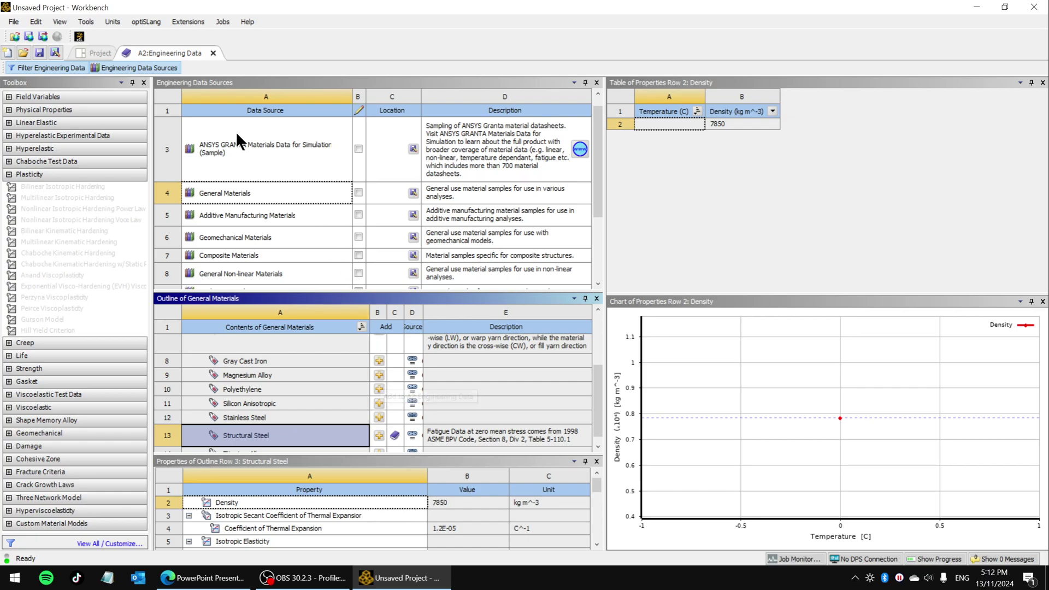
click(164, 68)
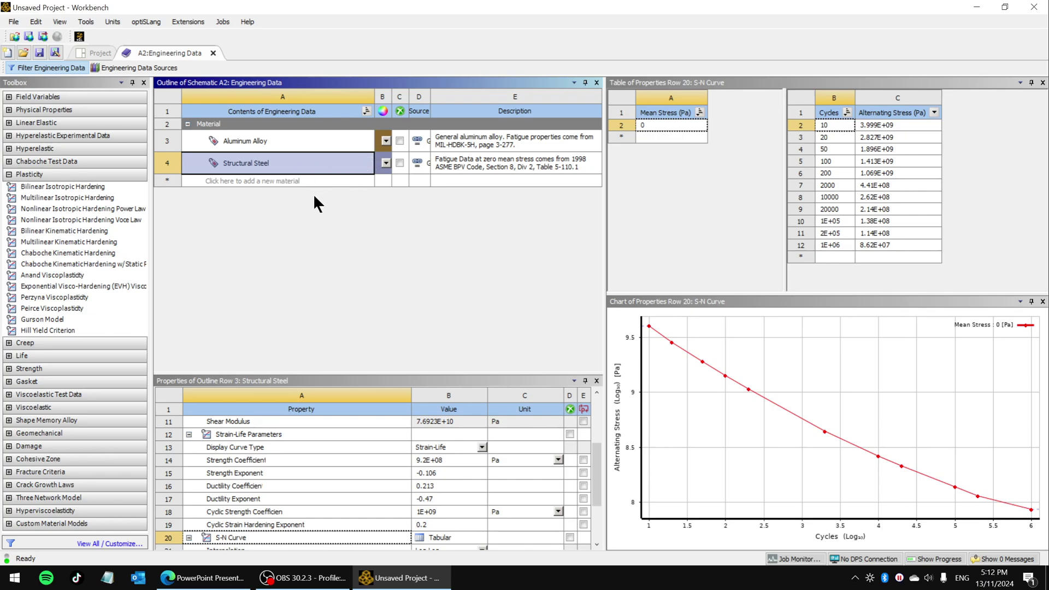
click(247, 138)
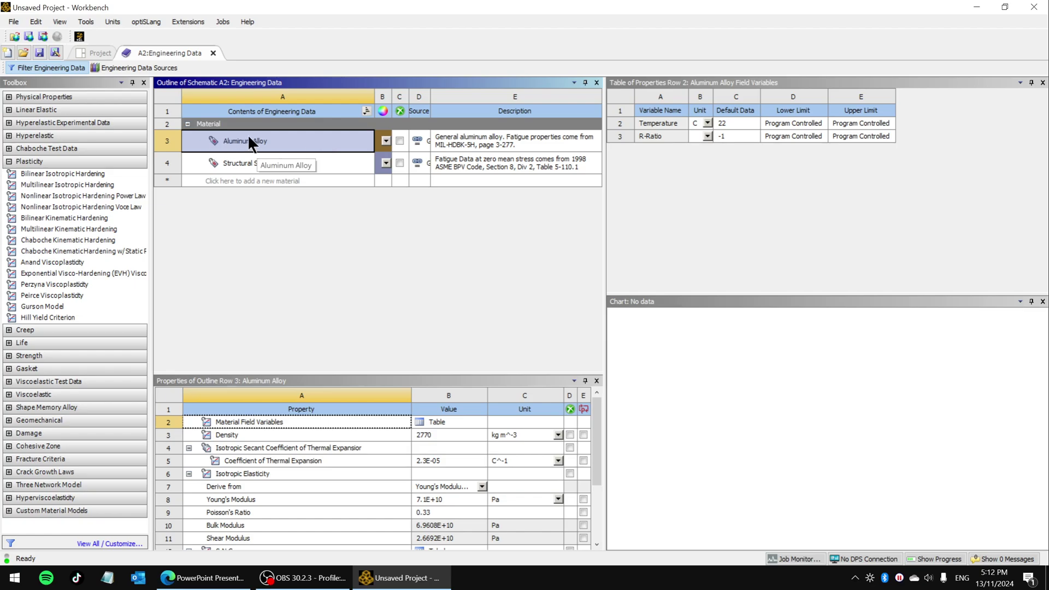
Step: Return to the data sources and browse the Explicit Materials library, including AL 7039, and the Hyperelastic Materials library
click(136, 67)
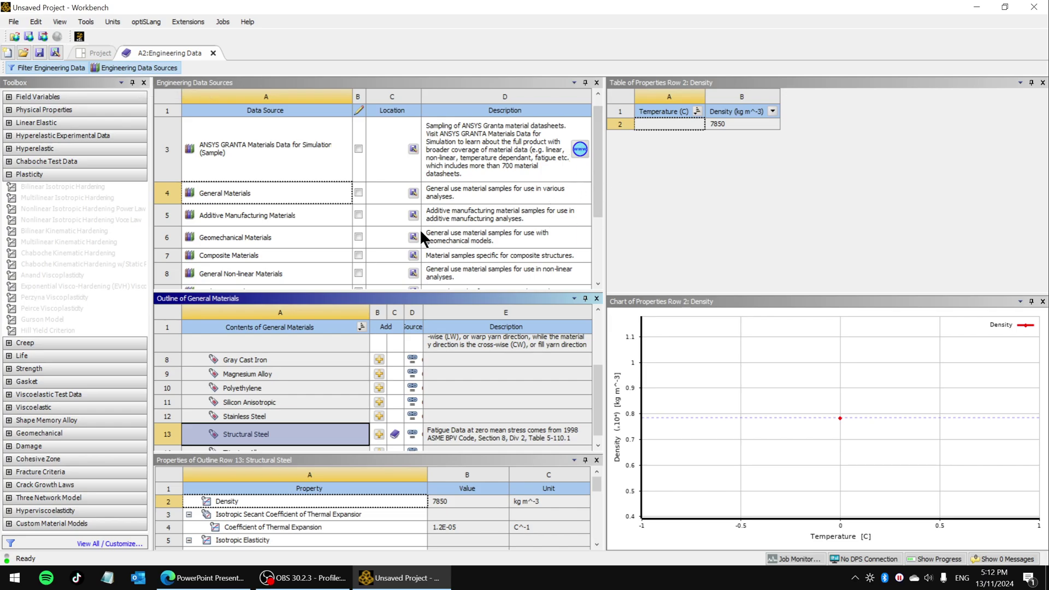
drag(594, 181, 604, 220)
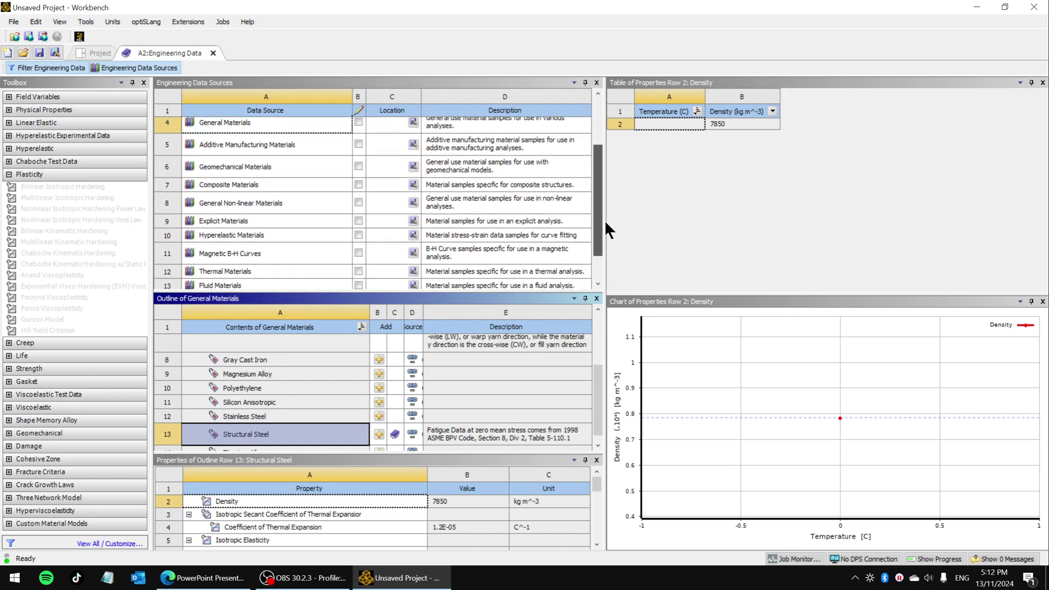
click(246, 218)
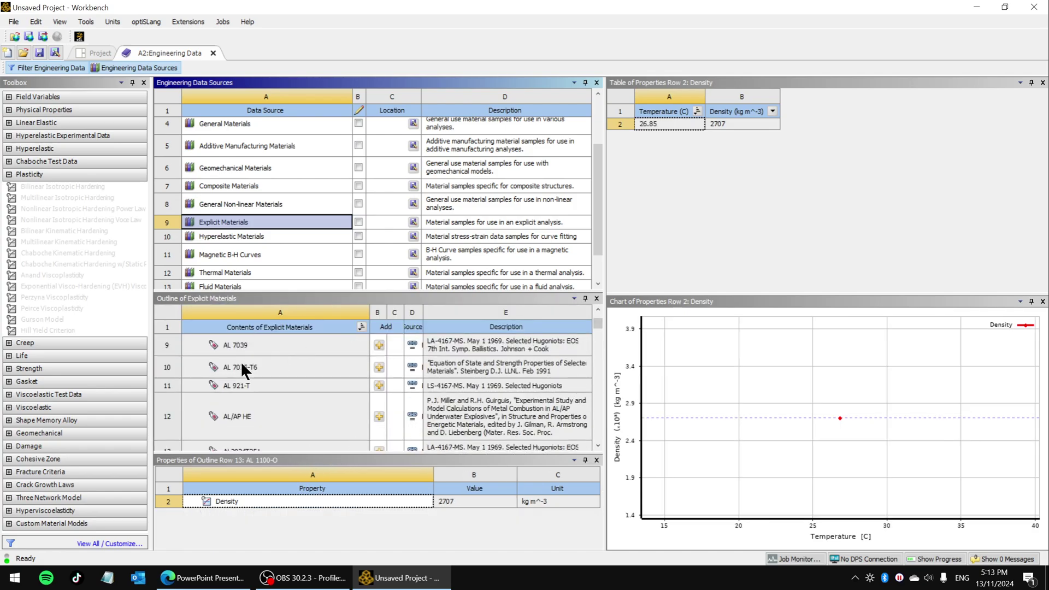
click(263, 346)
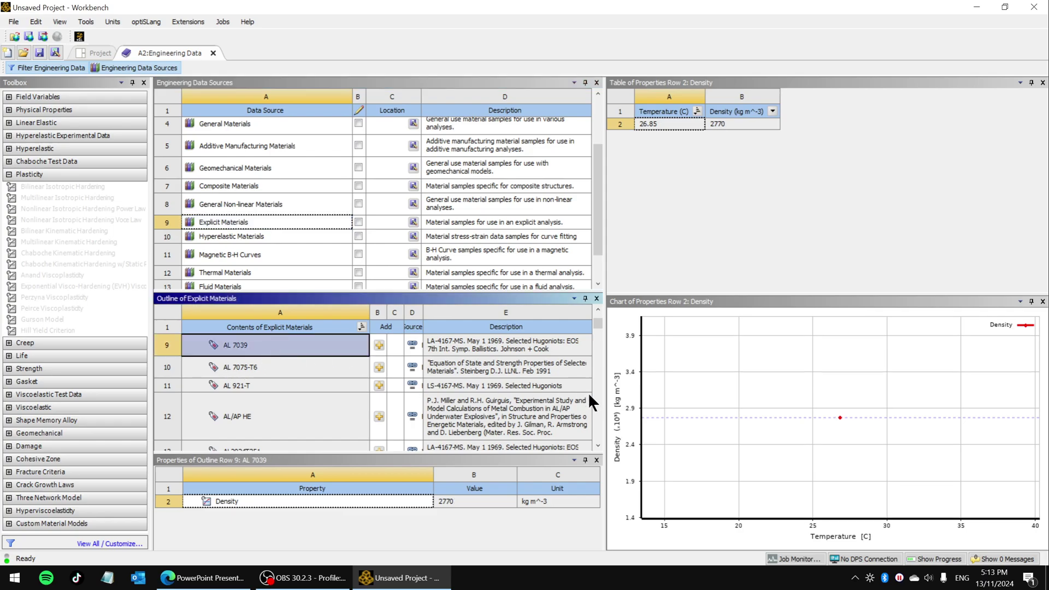
click(598, 446)
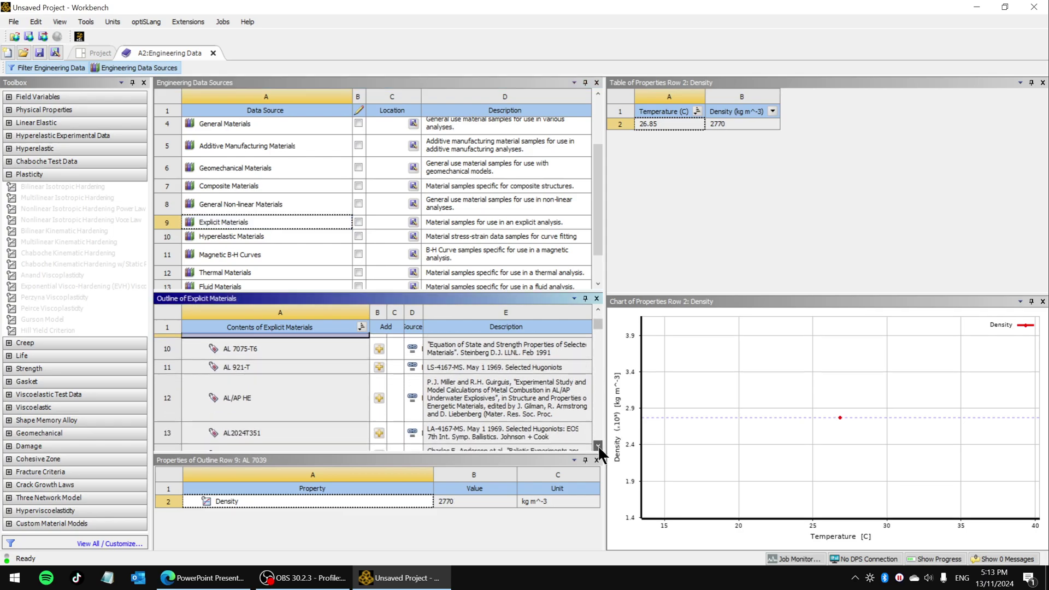
mouse_move(599, 323)
mouse_down()
mouse_move(614, 422)
mouse_move(604, 316)
mouse_up()
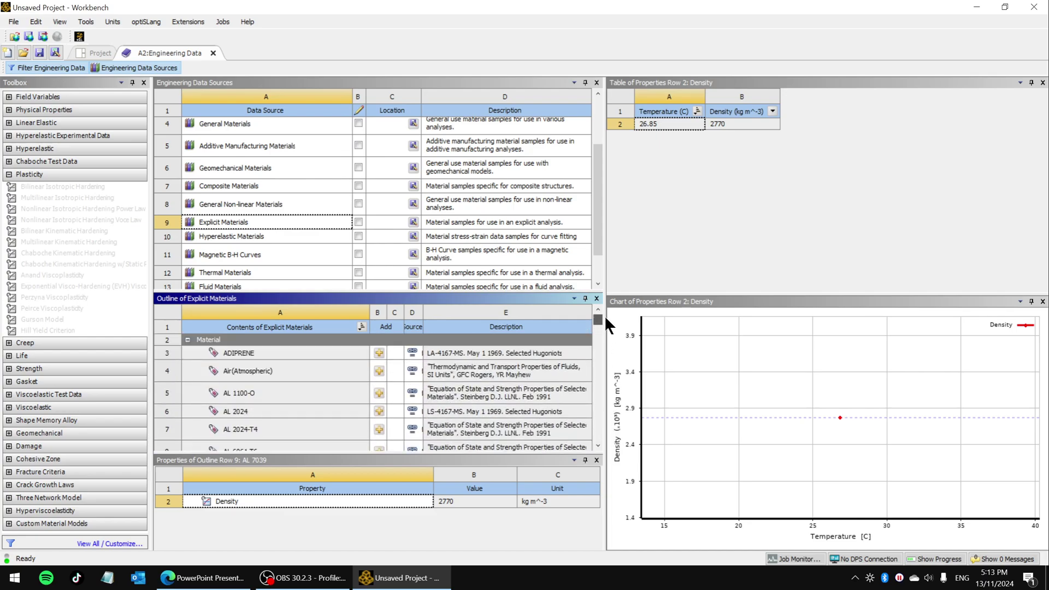
click(244, 236)
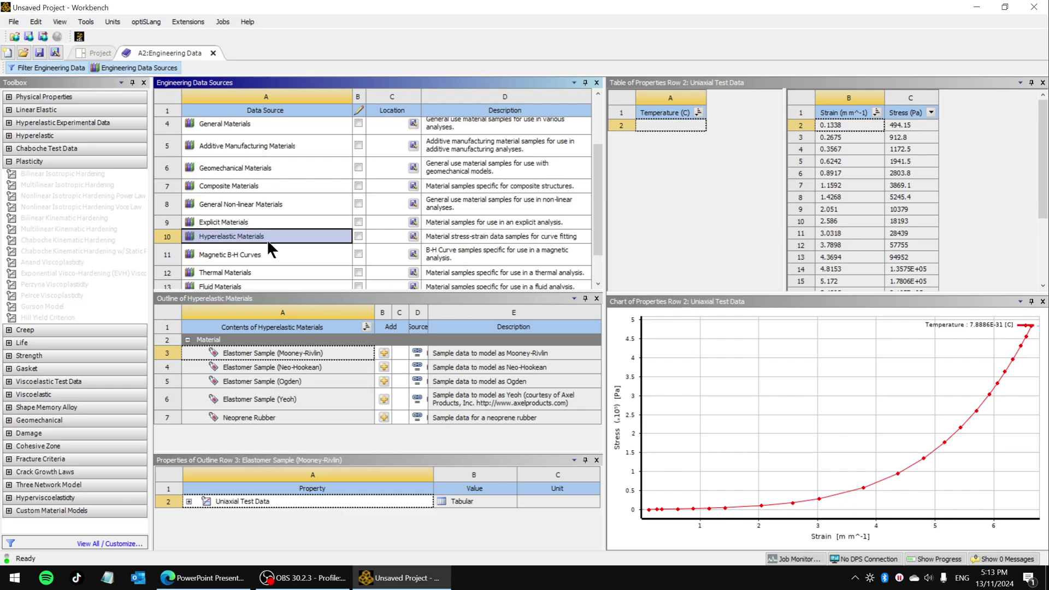
Step: Browse the Magnetic B-H Curves and Composite Materials libraries and expand the Orthotropic Elasticity data of Carbon Fiber (395 GPa)
click(221, 255)
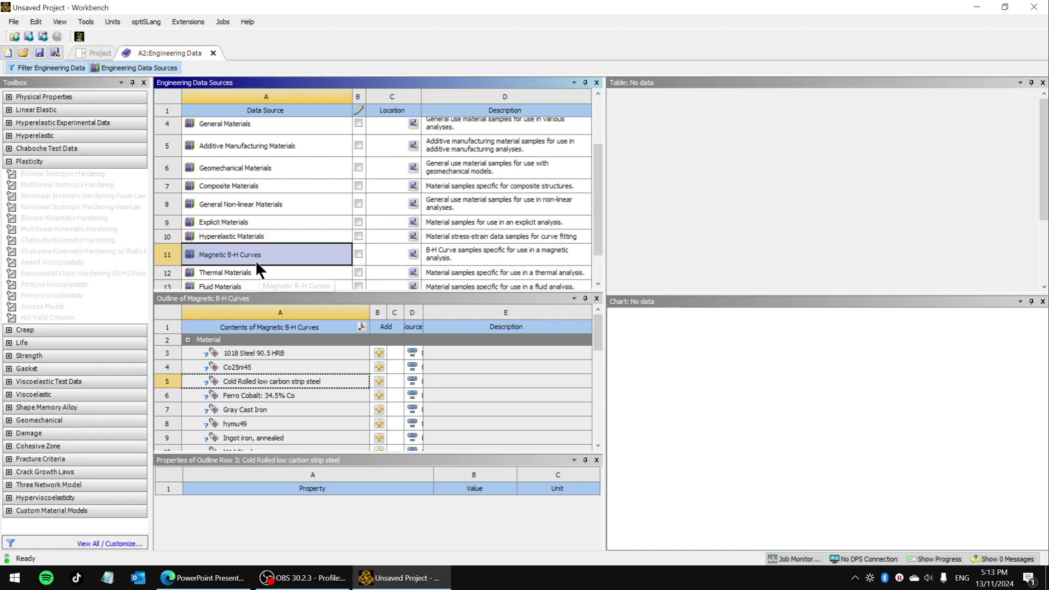
click(220, 186)
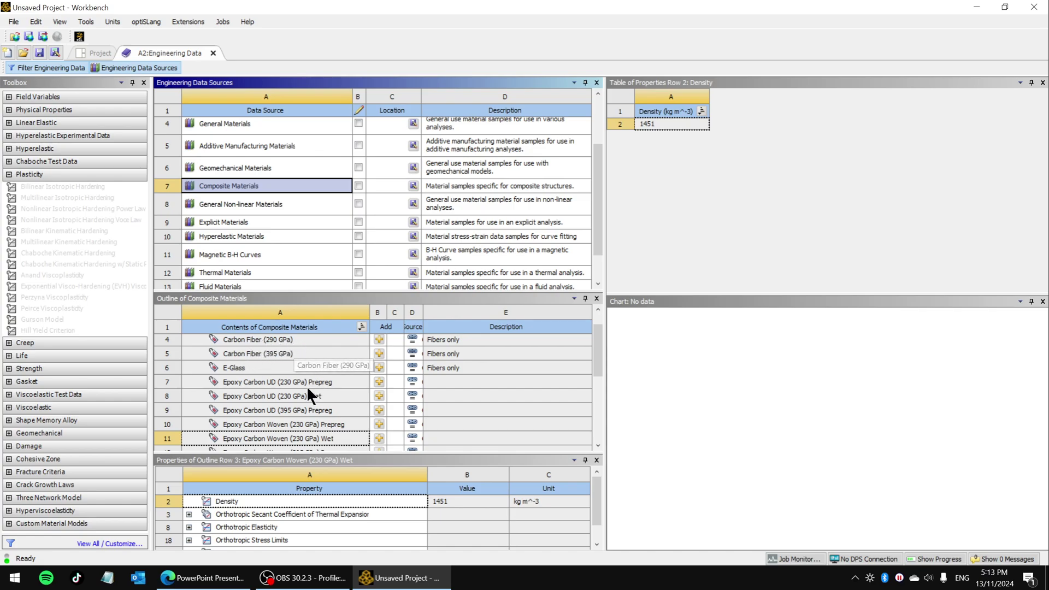
click(279, 355)
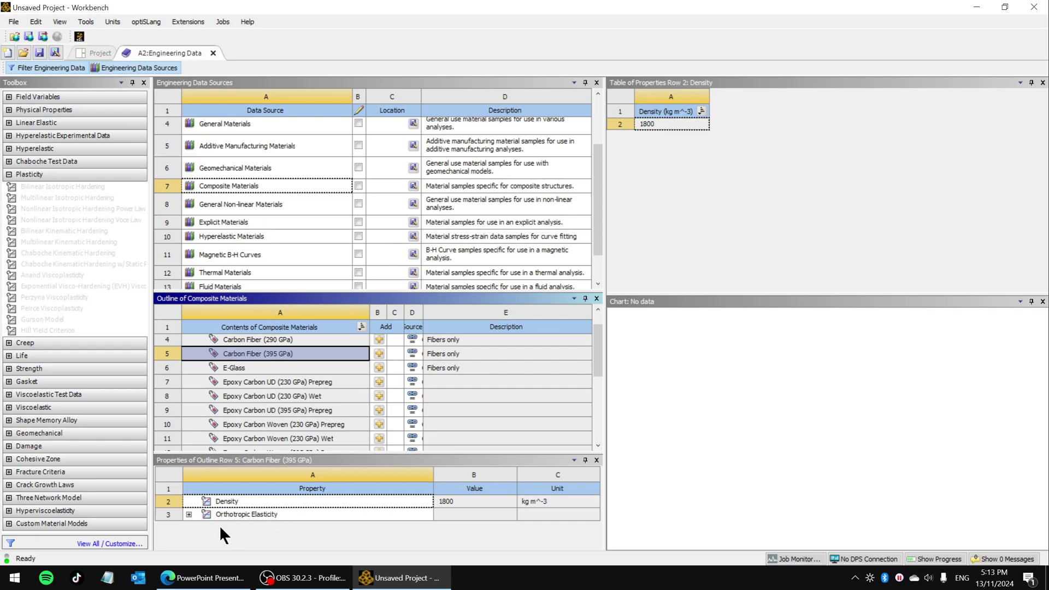
click(189, 515)
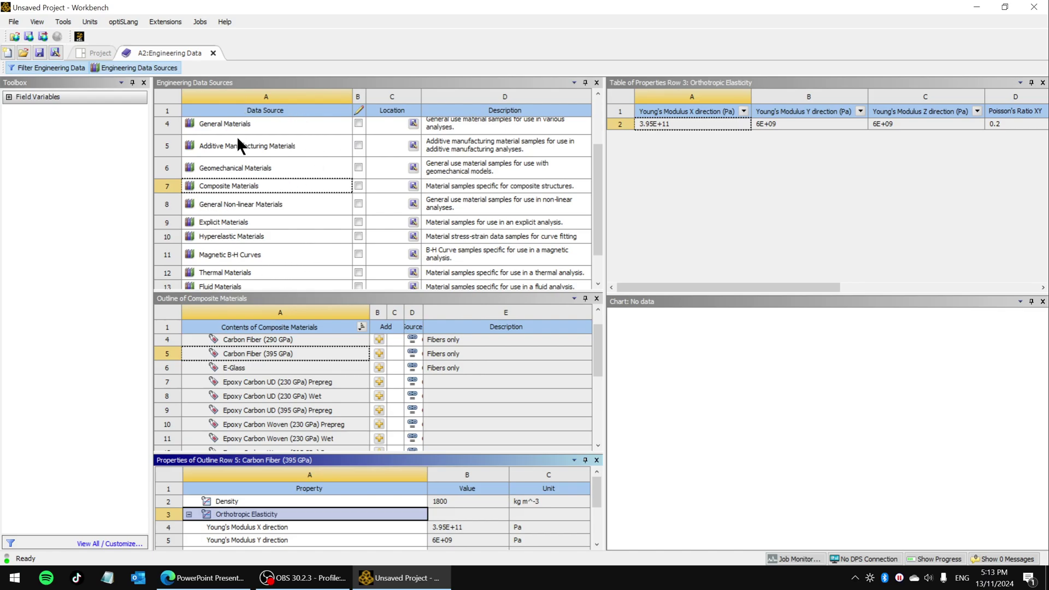
Step: Show the General Materials library again and view its contents from the beginning of the list
scroll(599, 178, up, 3)
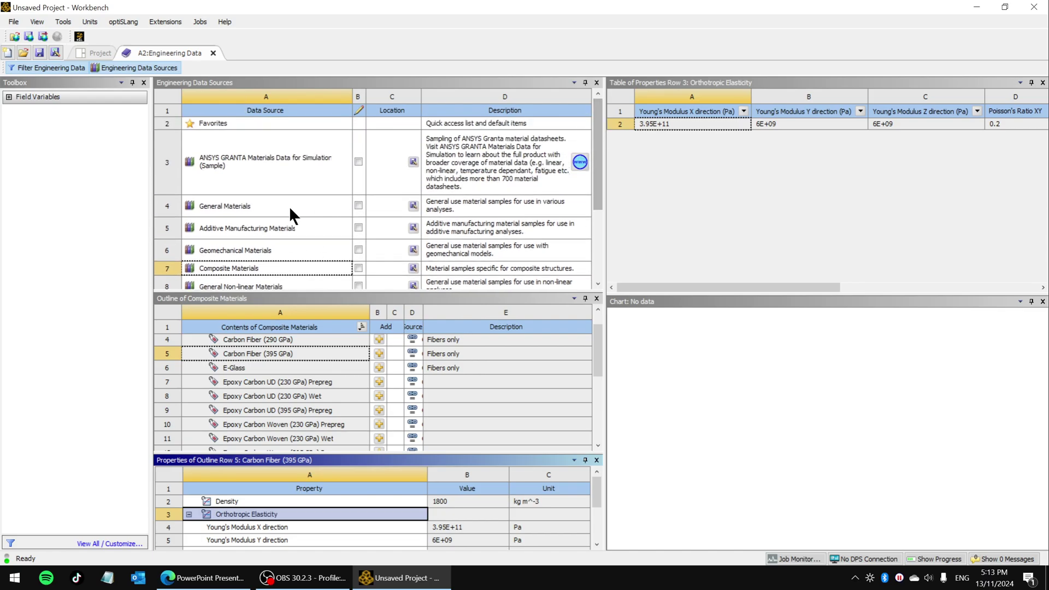
click(255, 205)
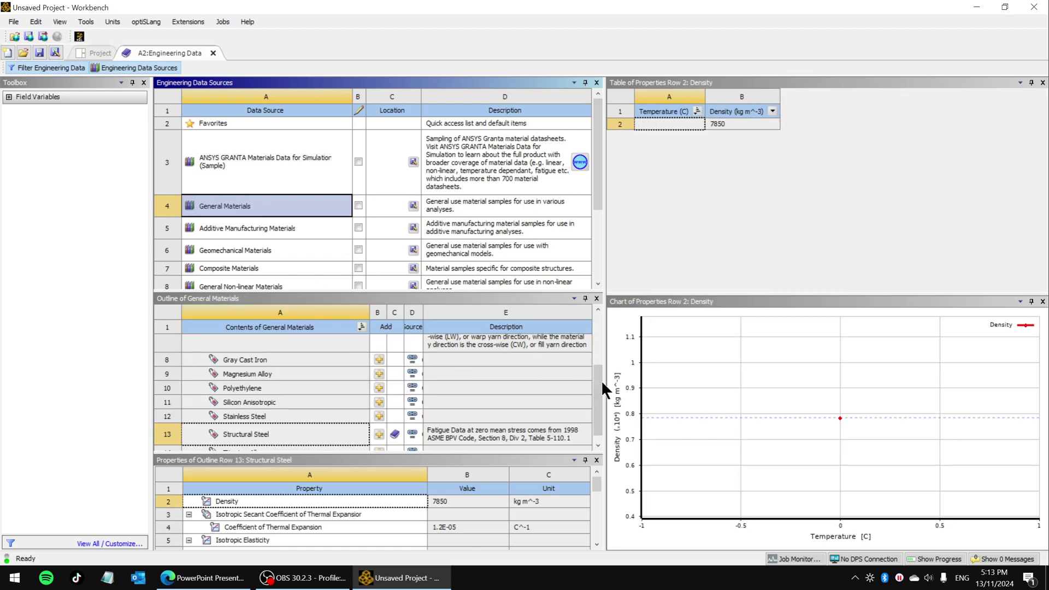
scroll(601, 376, up, 1)
drag(601, 376, 600, 328)
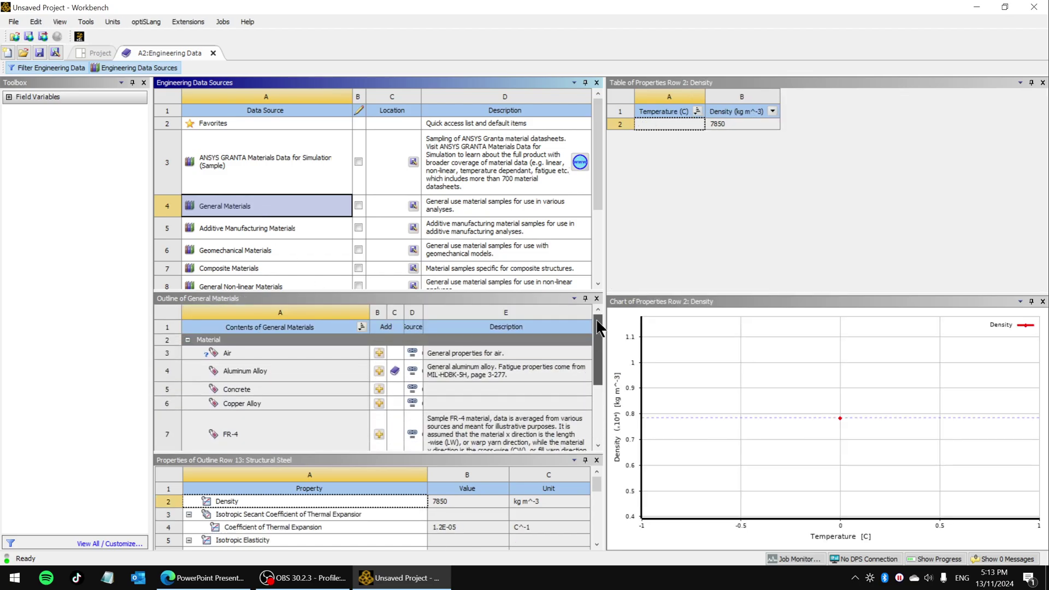
Step: Return to the project's Engineering Data and compare the properties of Structural Steel and Aluminum Alloy
click(138, 69)
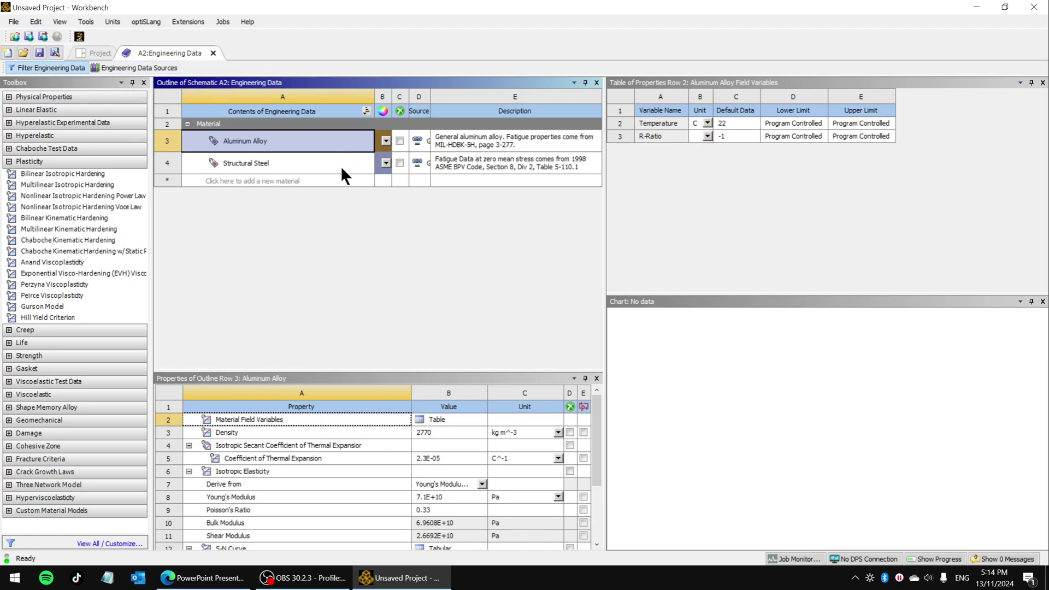
click(340, 165)
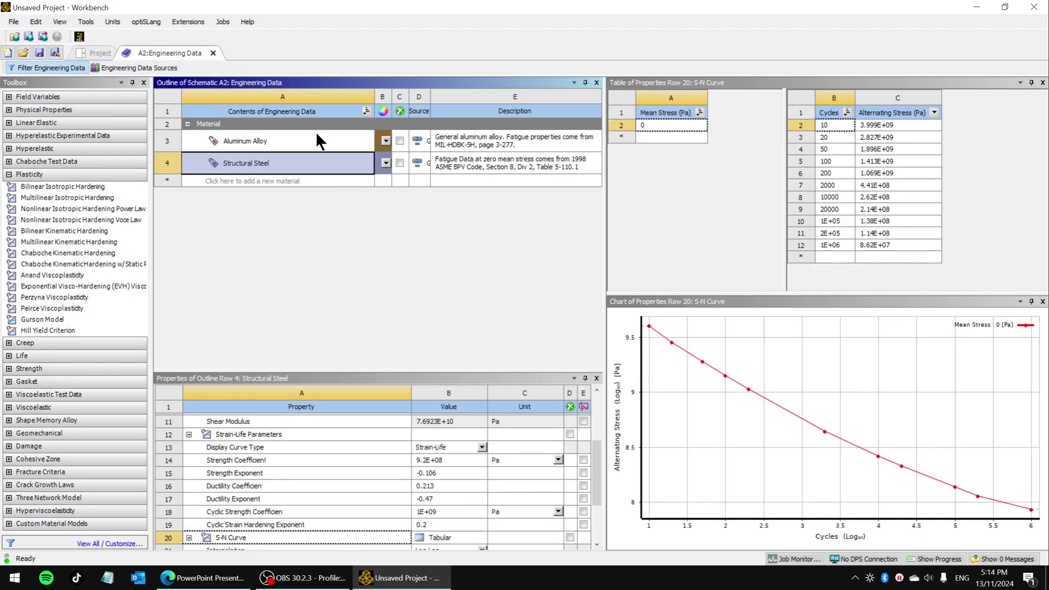
click(315, 139)
click(303, 163)
click(306, 140)
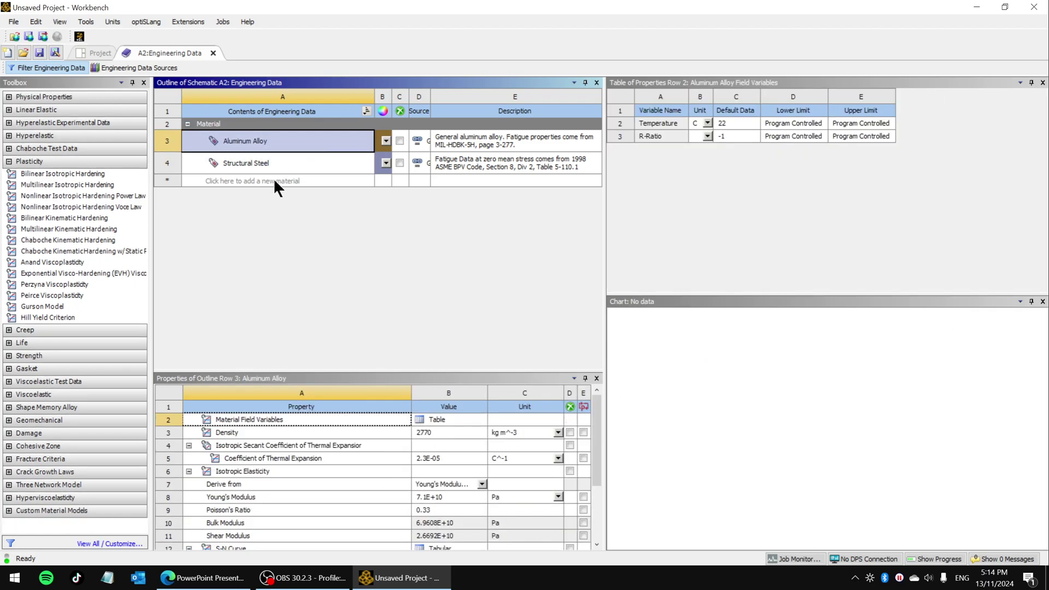
Step: Add a new custom material named "STEEL - MSI" to the Engineering Data
click(229, 180)
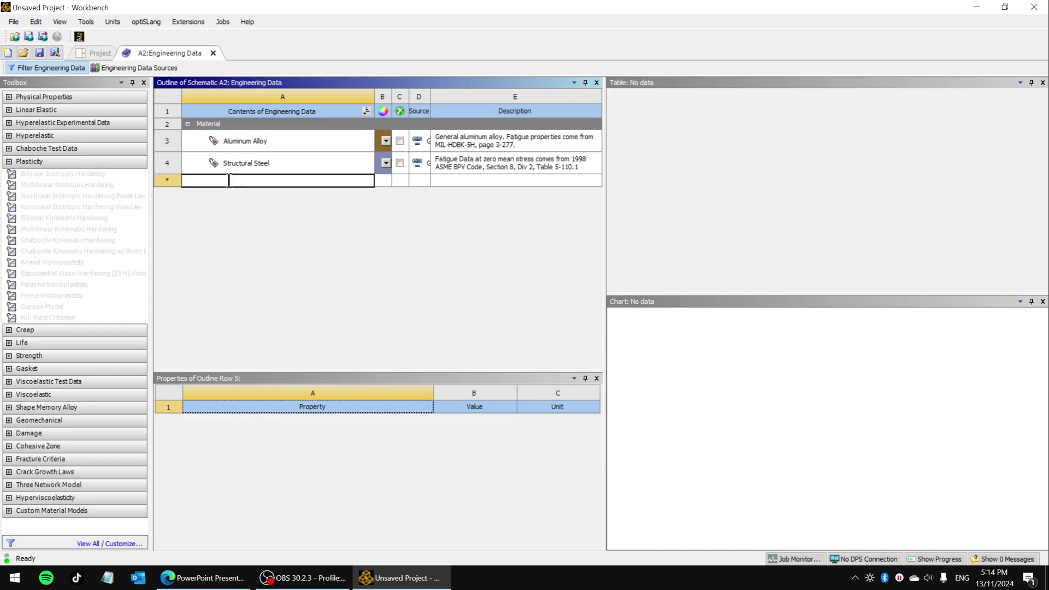
text(ST)
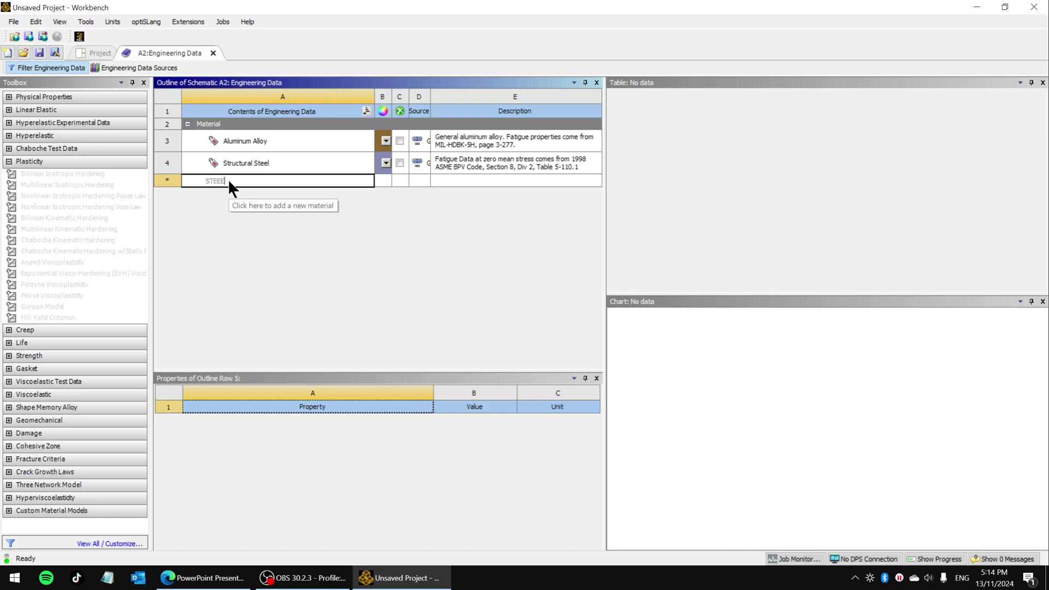
text(EEL - MSI)
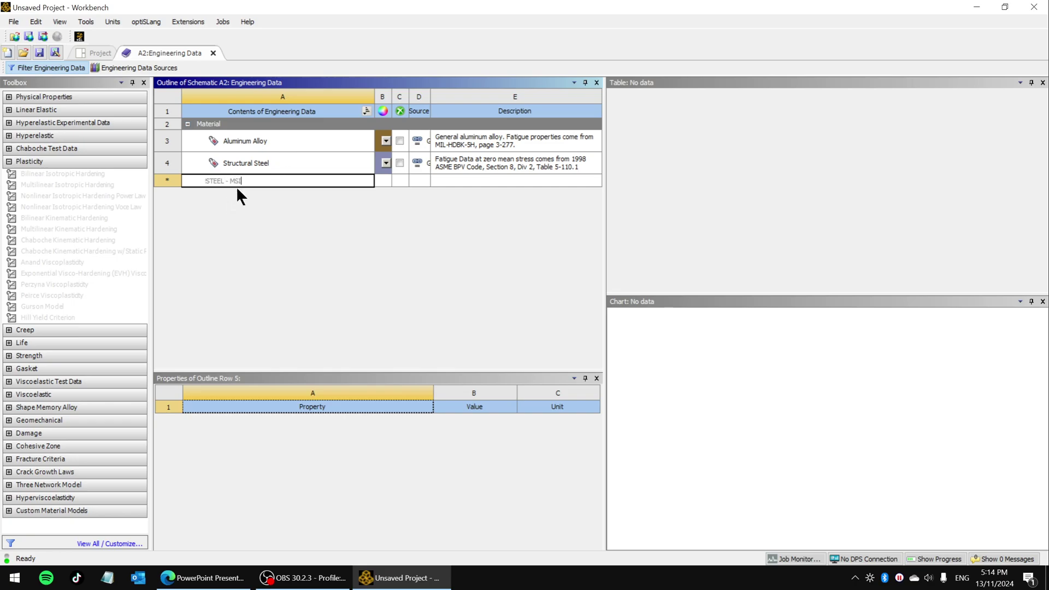
click(209, 179)
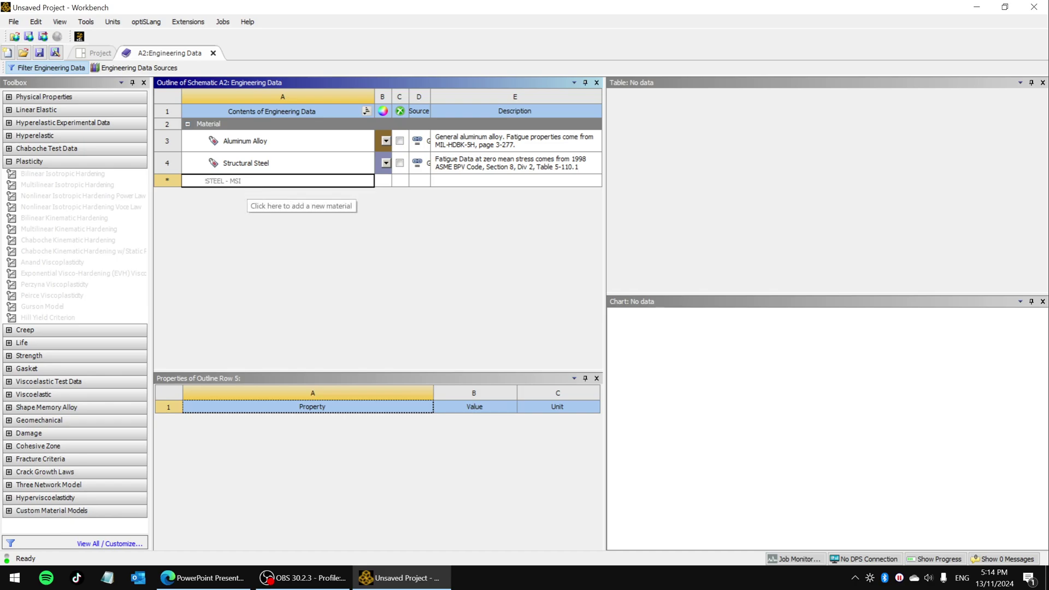
key(Return)
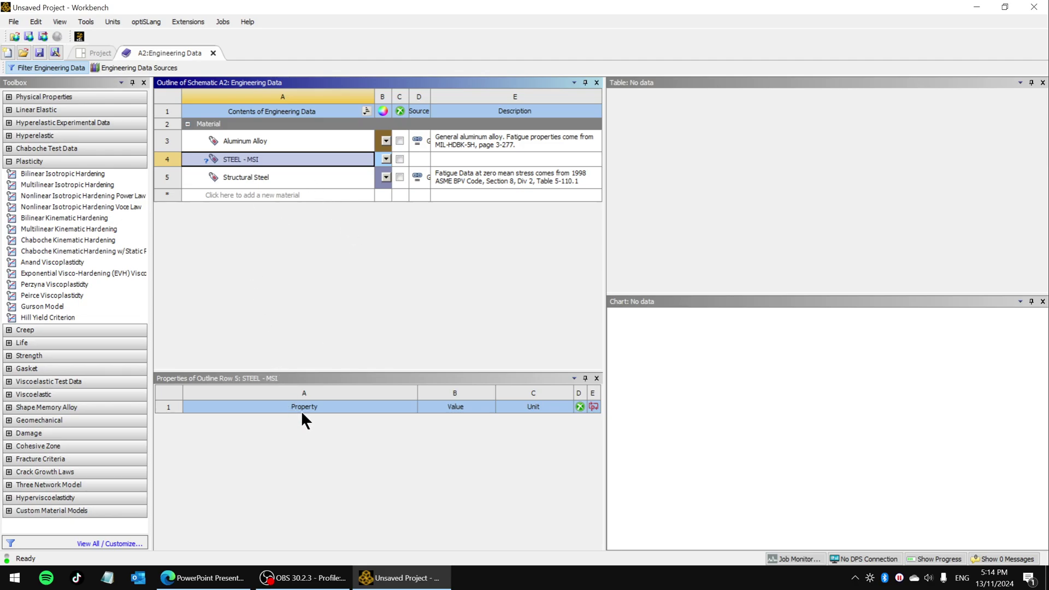
Step: Add the Density physical property to STEEL - MSI and set it to 7800 kg m^-3
click(340, 407)
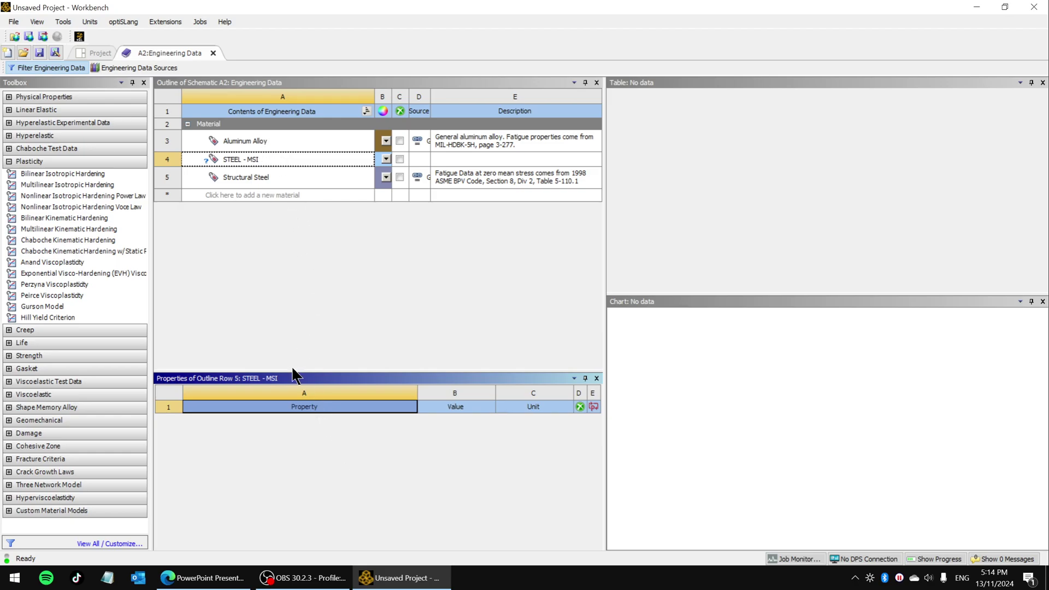
click(9, 97)
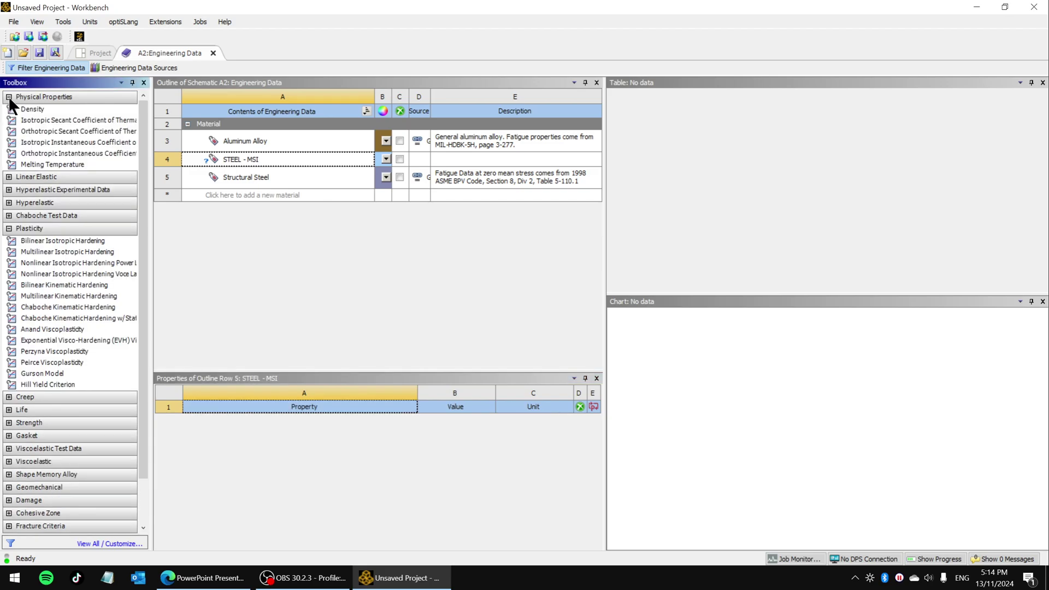
click(28, 109)
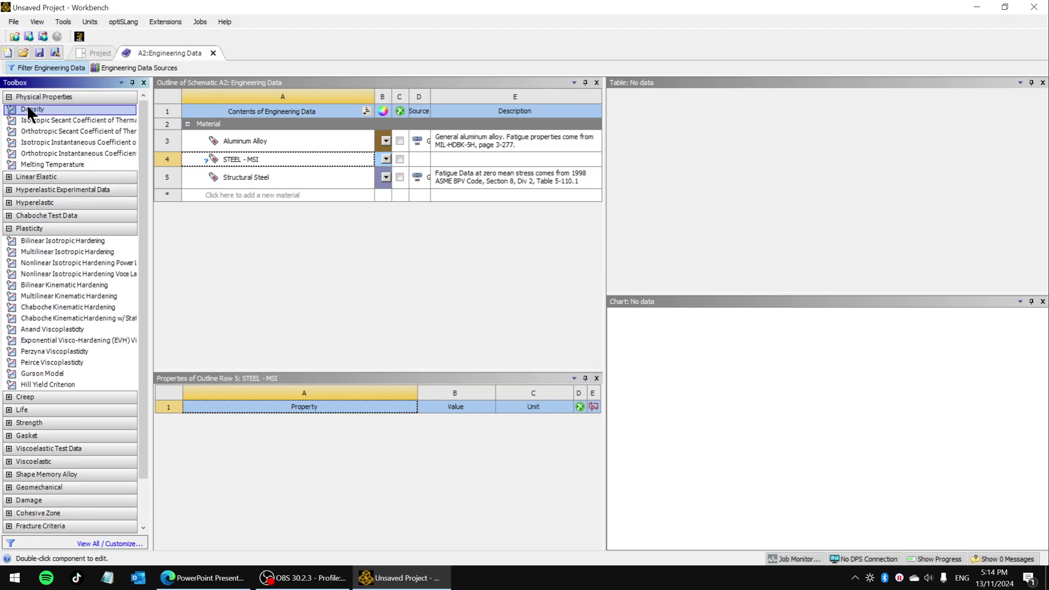
drag(28, 109, 239, 447)
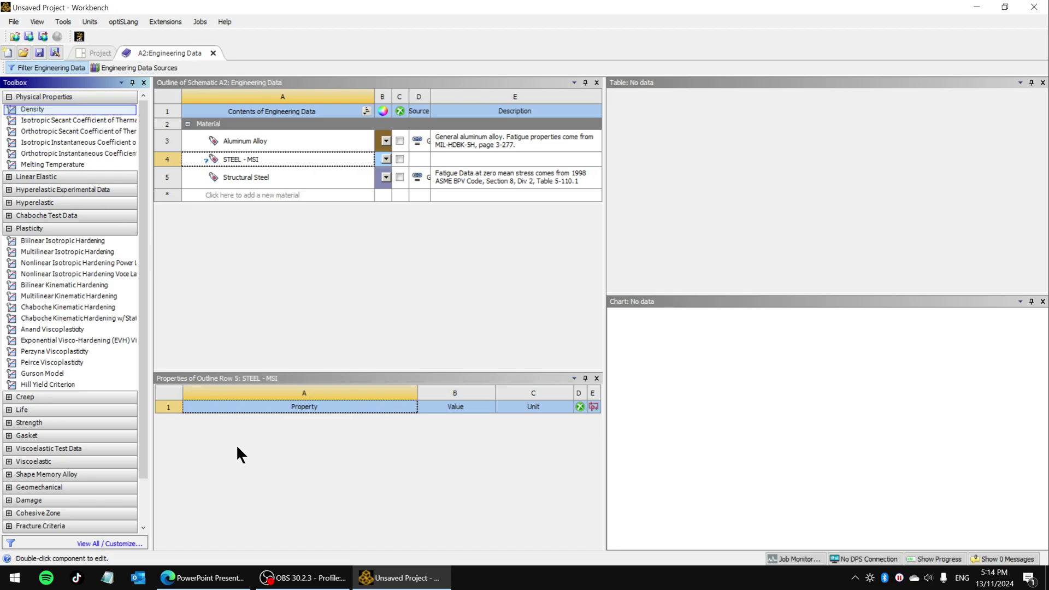
double_click(33, 108)
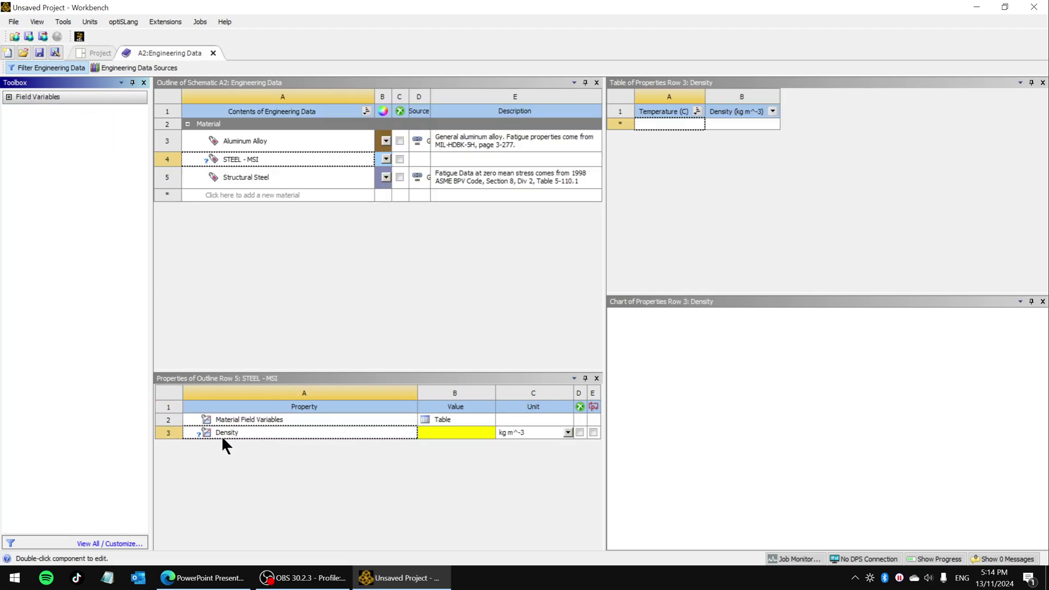
click(439, 435)
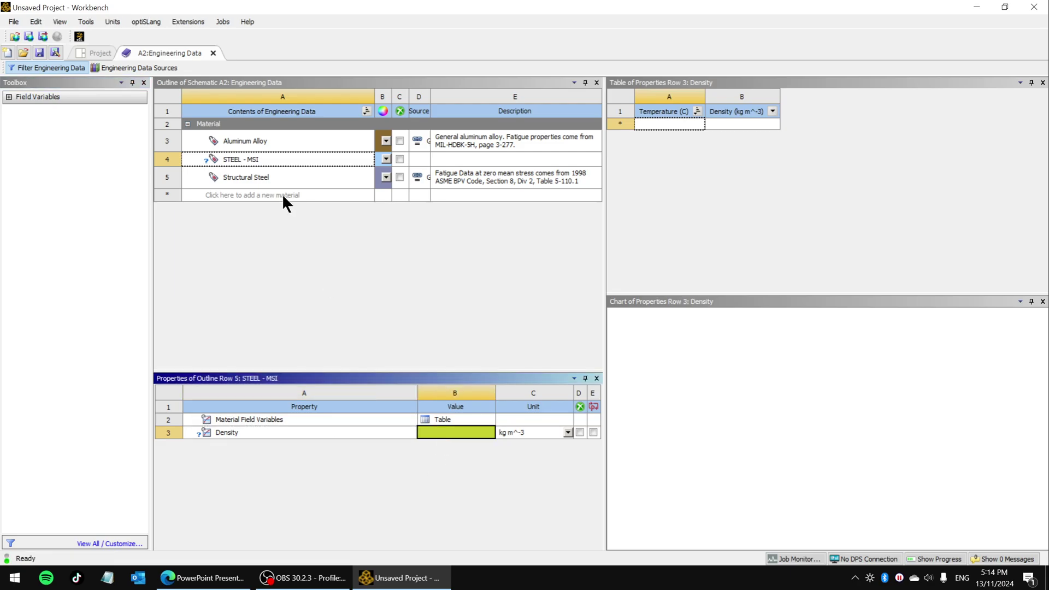
text(780)
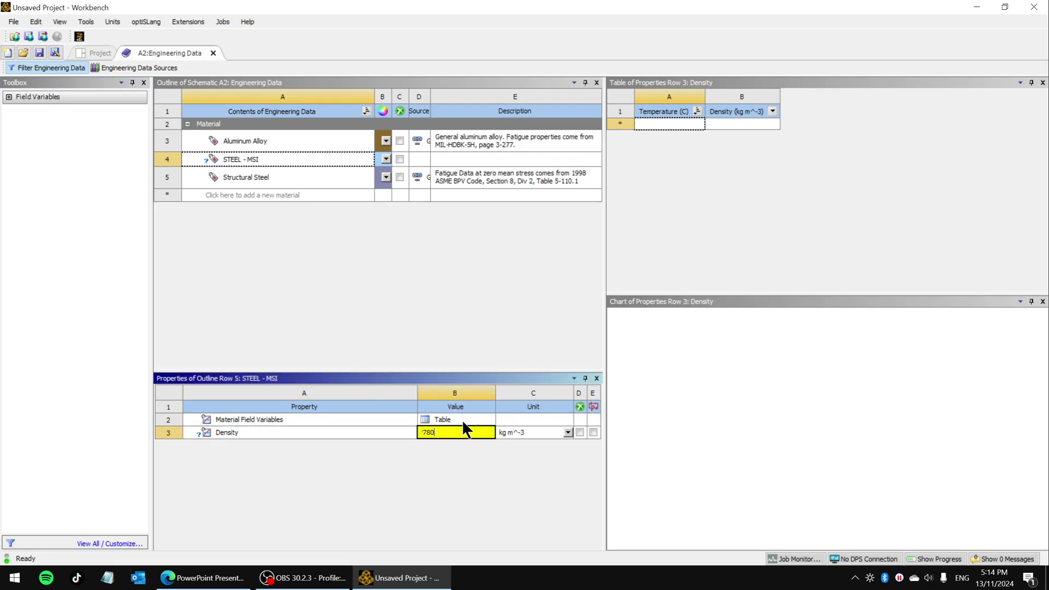
text(0)
key(Return)
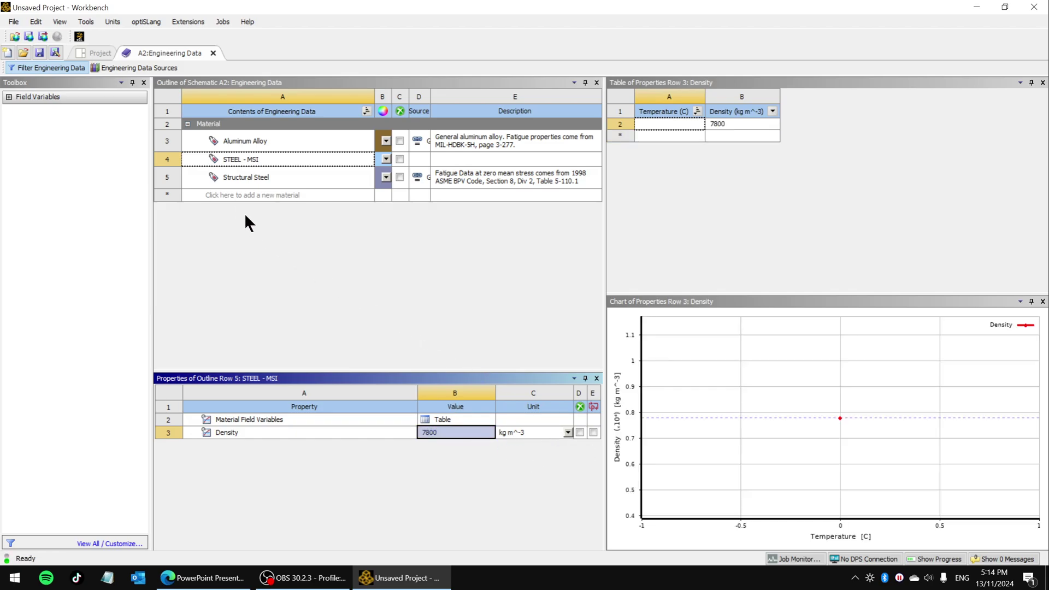
Step: Show the properties available for STEEL - MSI, including the field variables, and widen the toolbox to make longer names readable
click(243, 159)
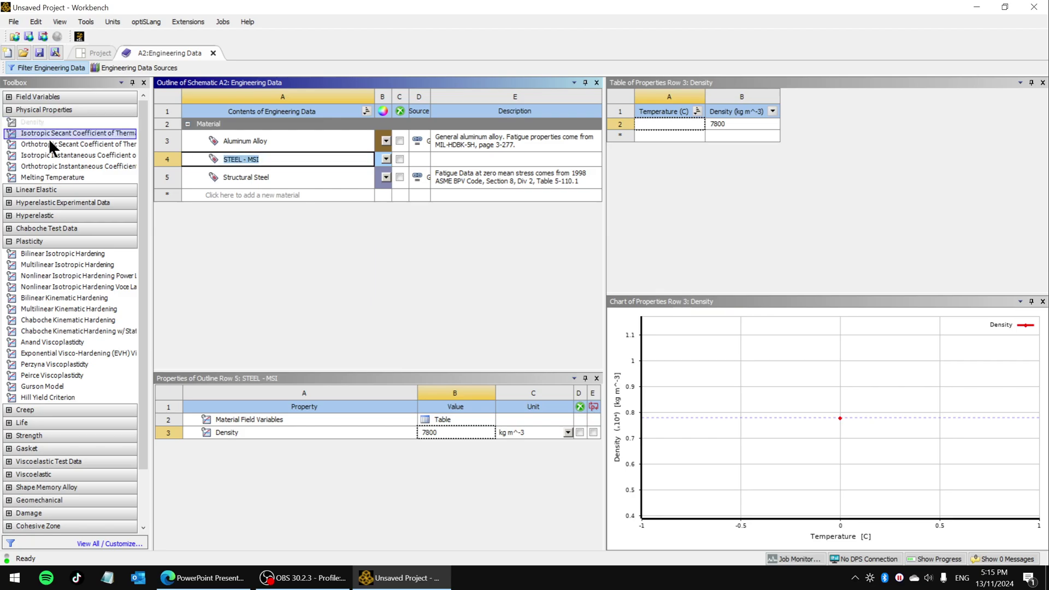
click(9, 97)
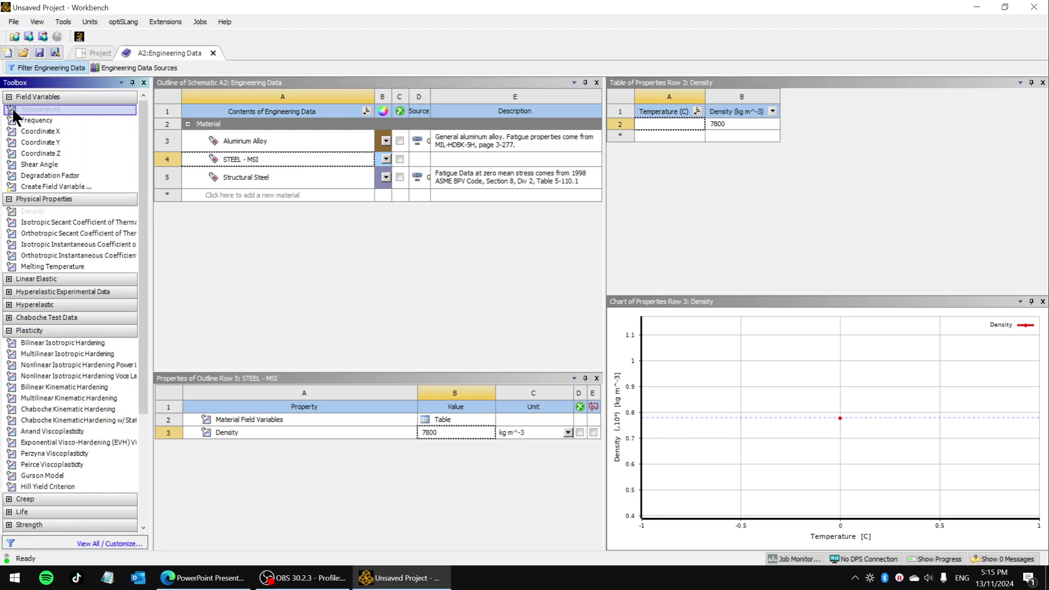
click(9, 97)
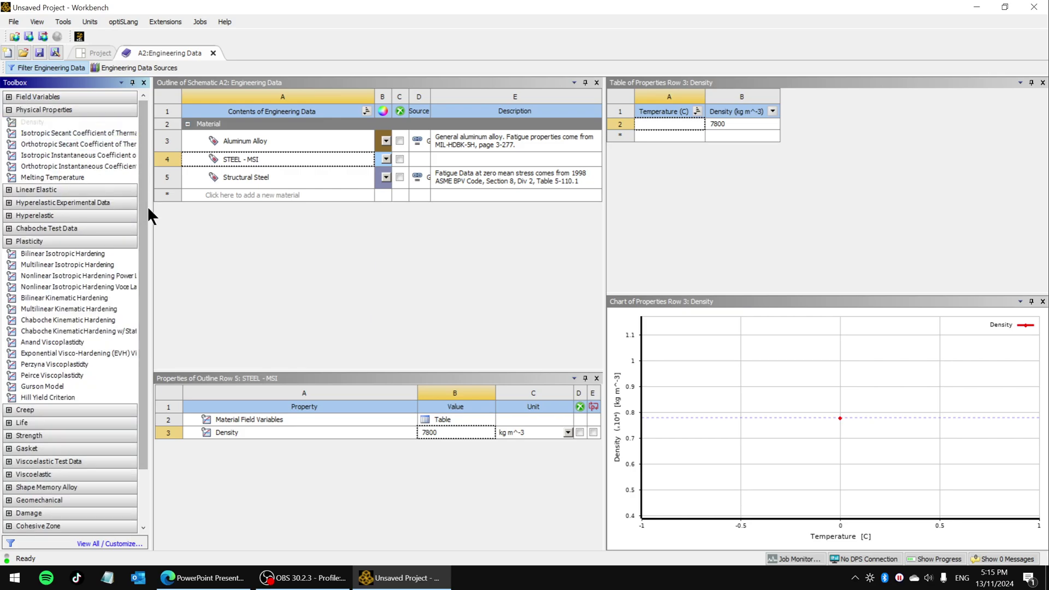
drag(149, 211, 170, 210)
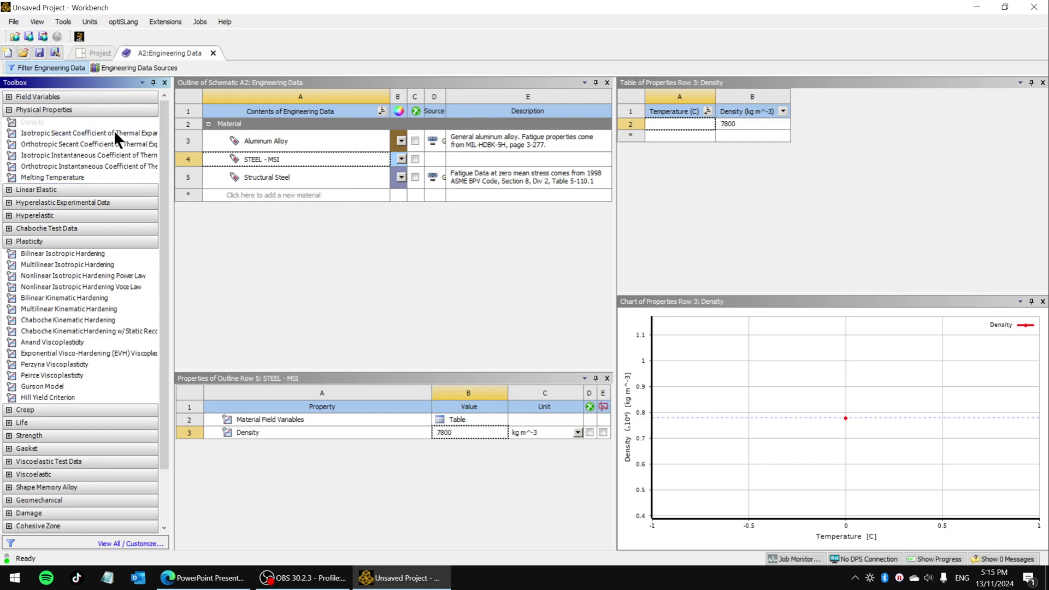
Step: Add the Isotropic Elasticity property from the Linear Elastic group to STEEL - MSI
click(8, 110)
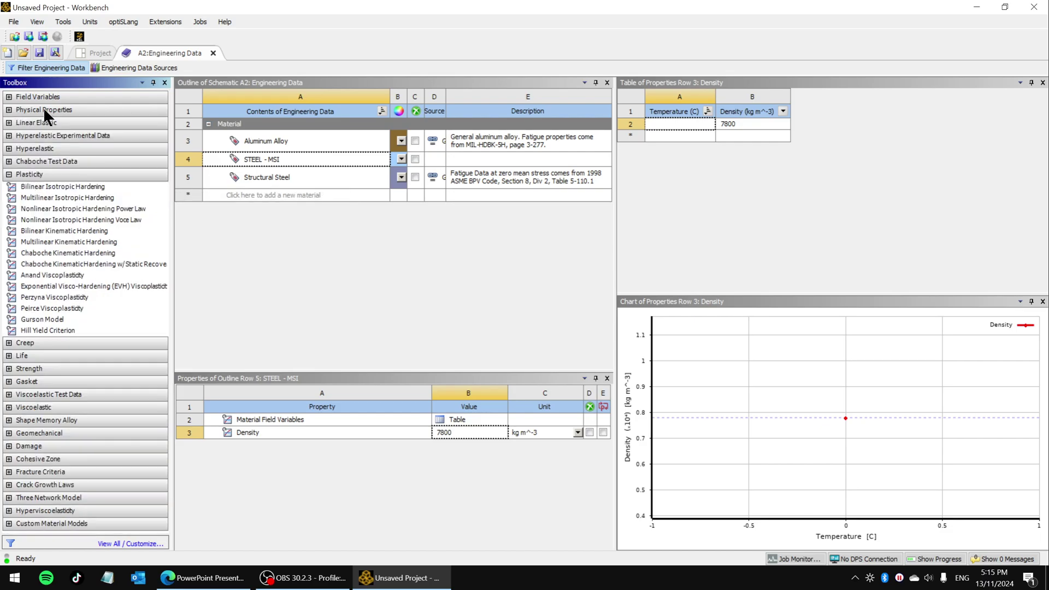
click(9, 123)
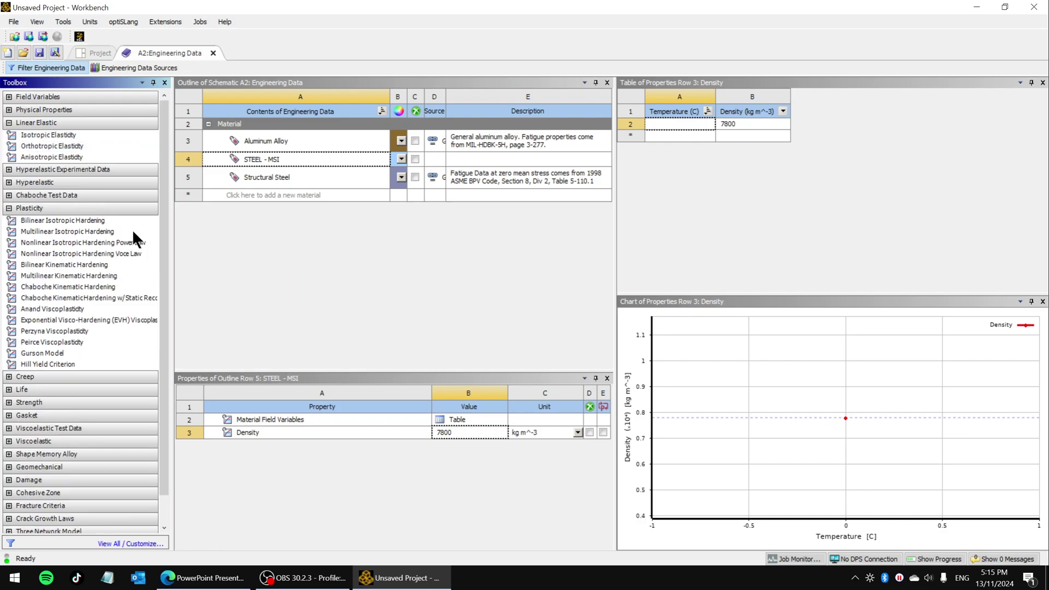
click(66, 135)
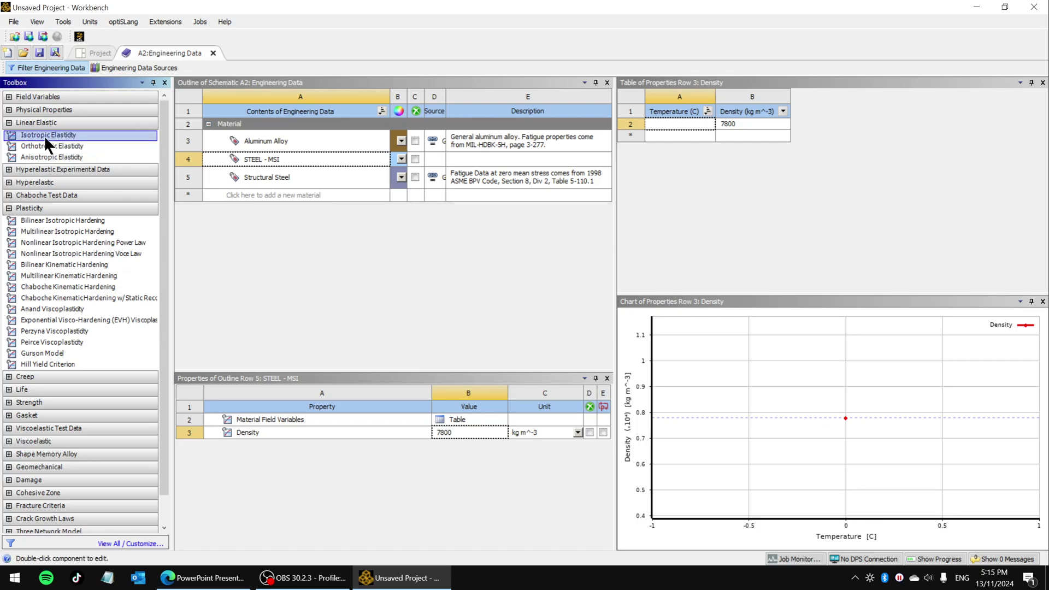
double_click(44, 135)
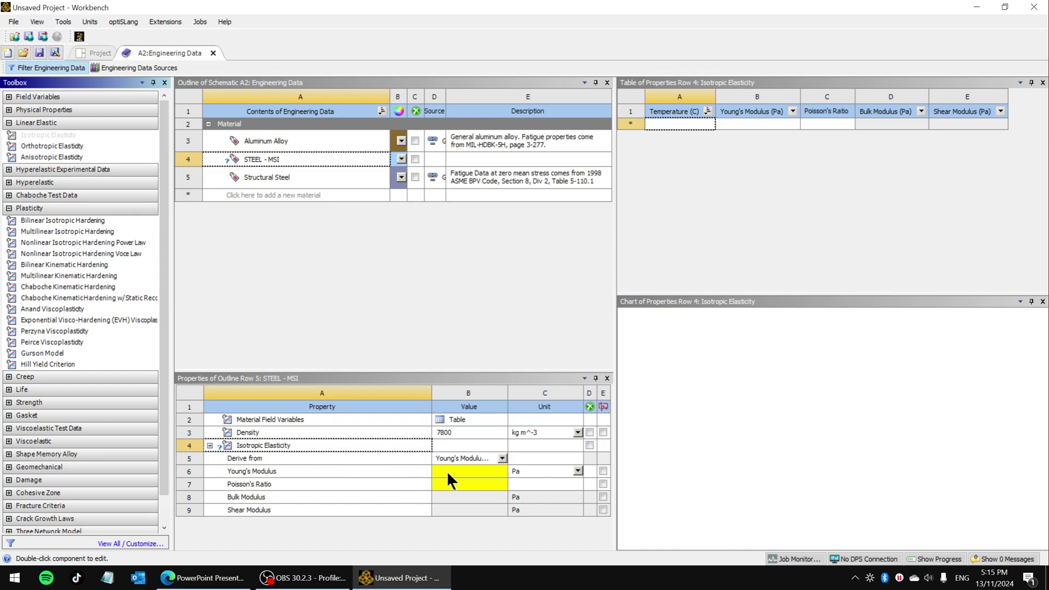
Step: Define the isotropic elasticity of STEEL - MSI with a Young's Modulus of 200 GPa and a Poisson's Ratio of 0.3
click(578, 471)
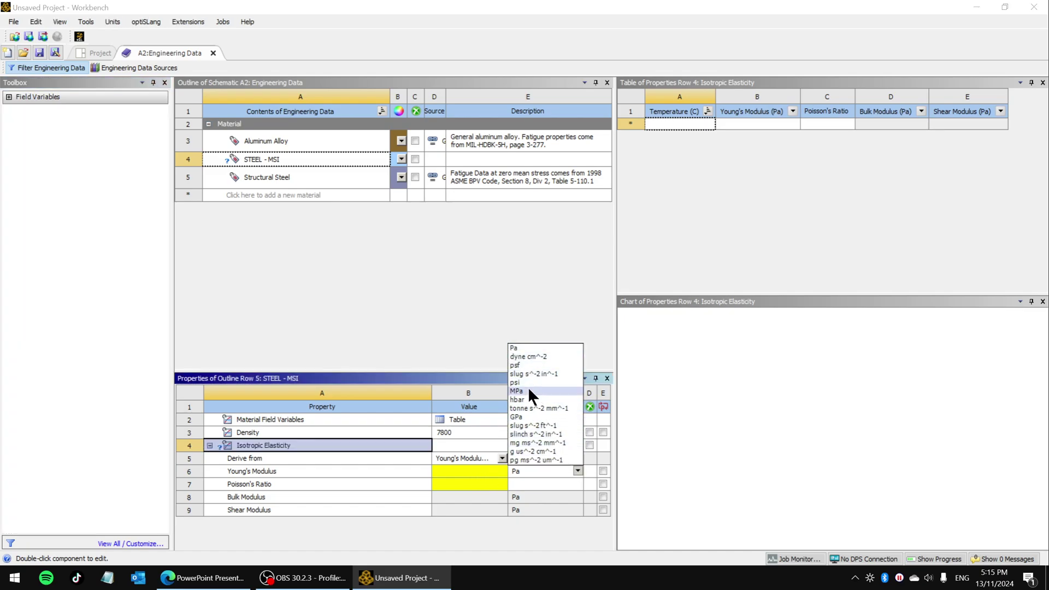
click(520, 416)
click(454, 469)
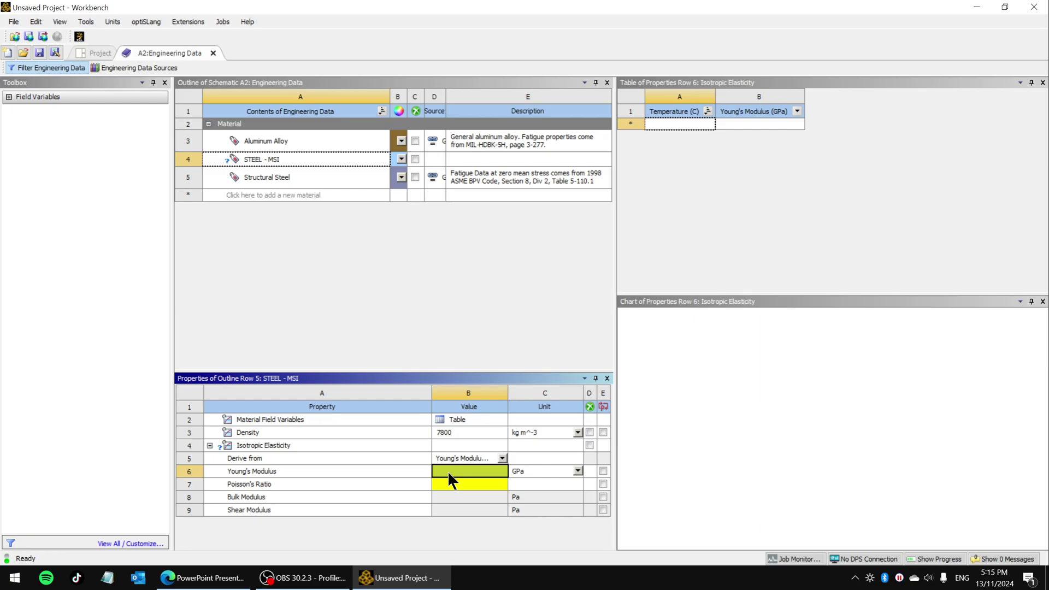
text(200)
key(Return)
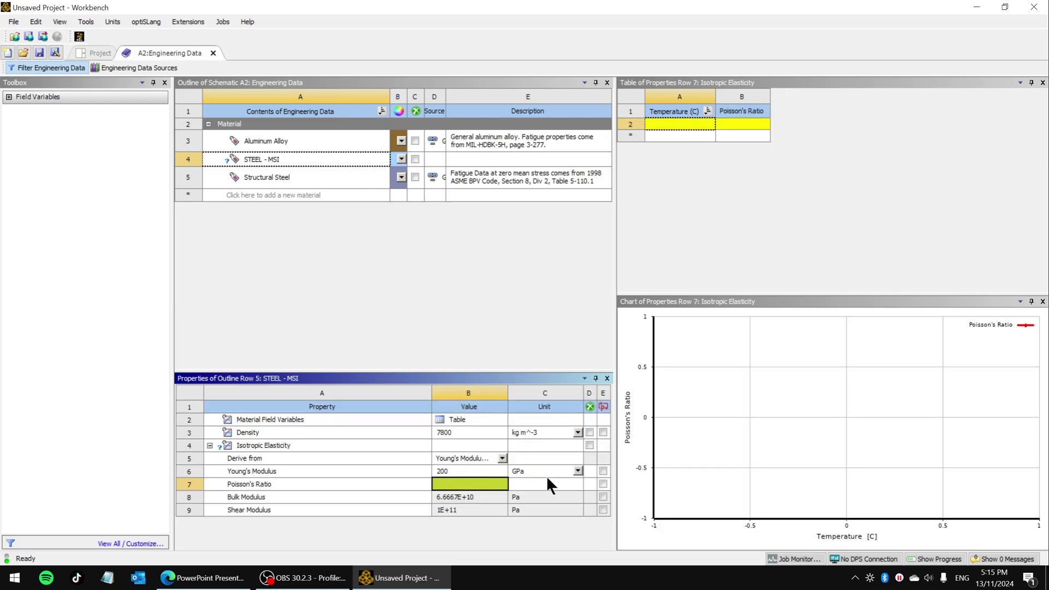
click(467, 484)
text(0.3)
key(Return)
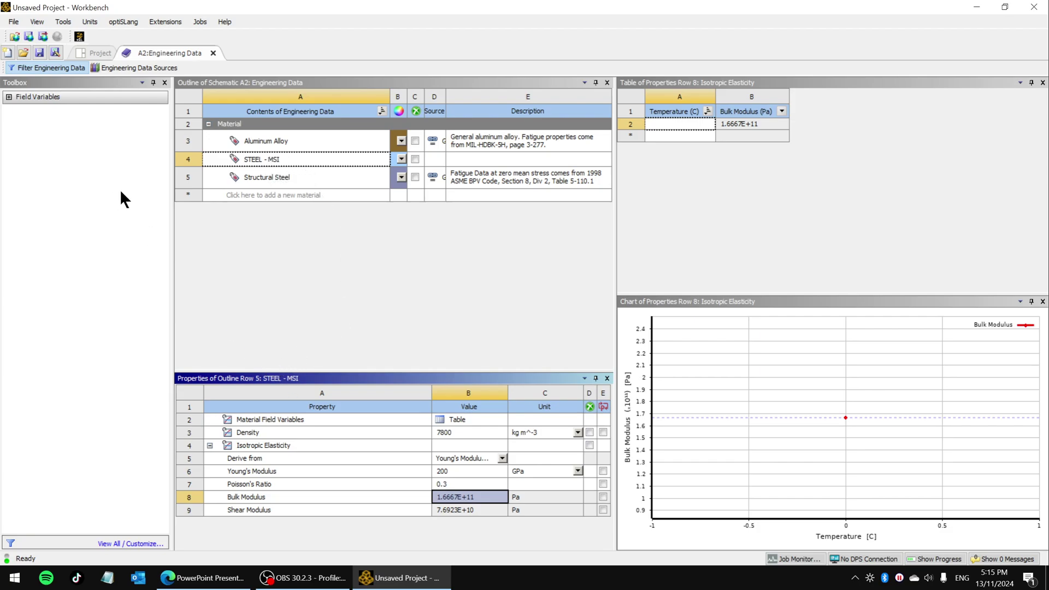
Step: Review the property groups available for STEEL - MSI, including the Life group, and the properties of Aluminum Alloy
click(262, 160)
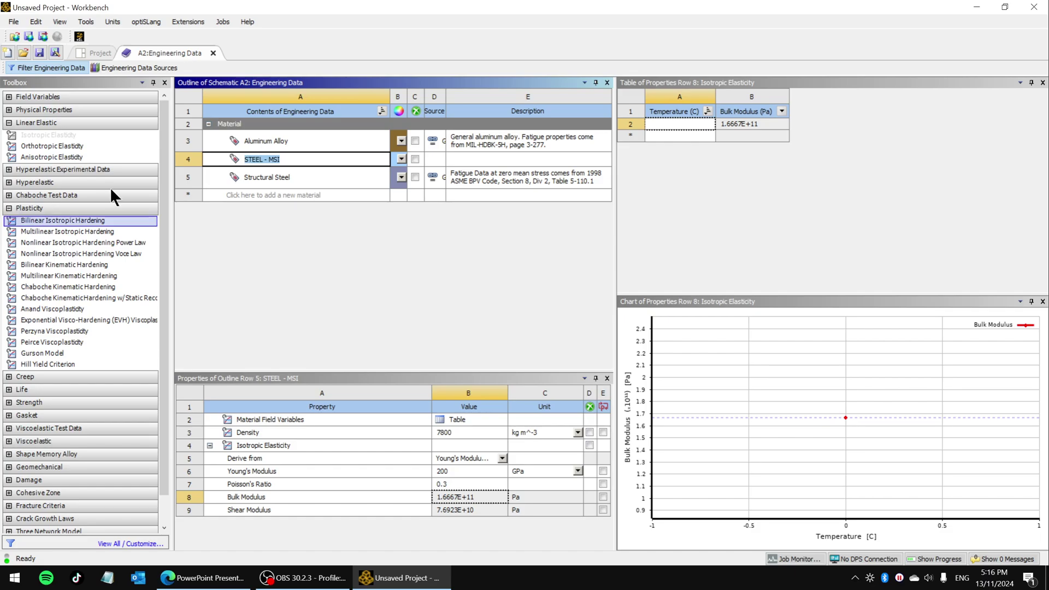
drag(162, 185, 159, 215)
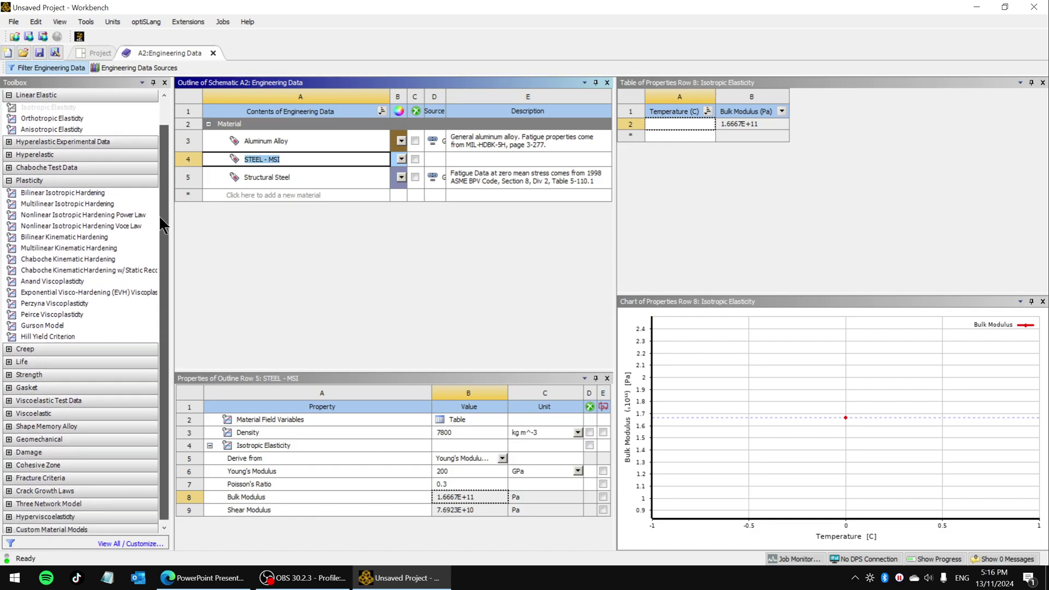
click(9, 358)
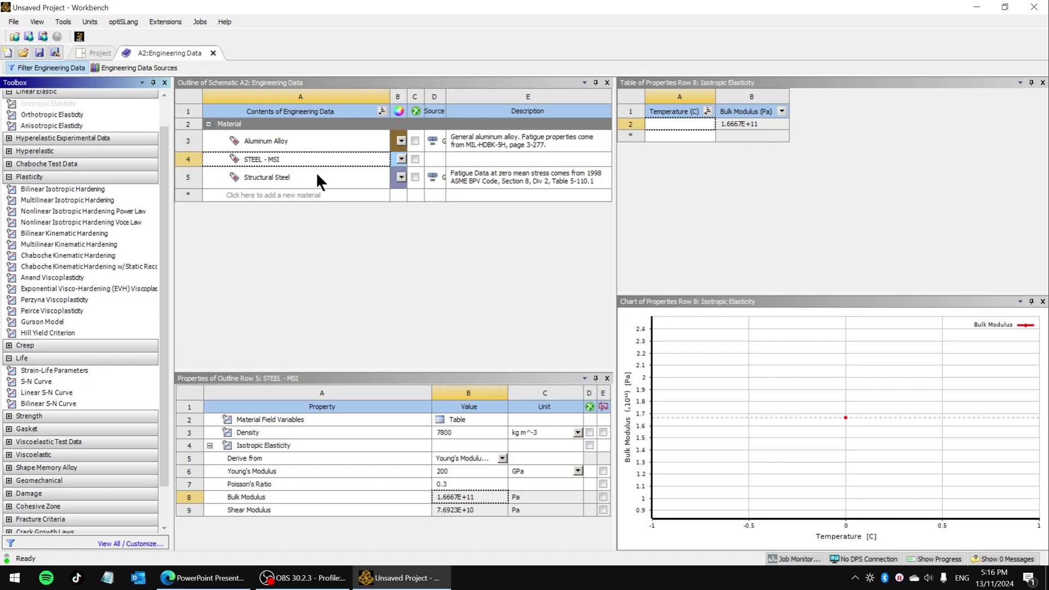
click(275, 140)
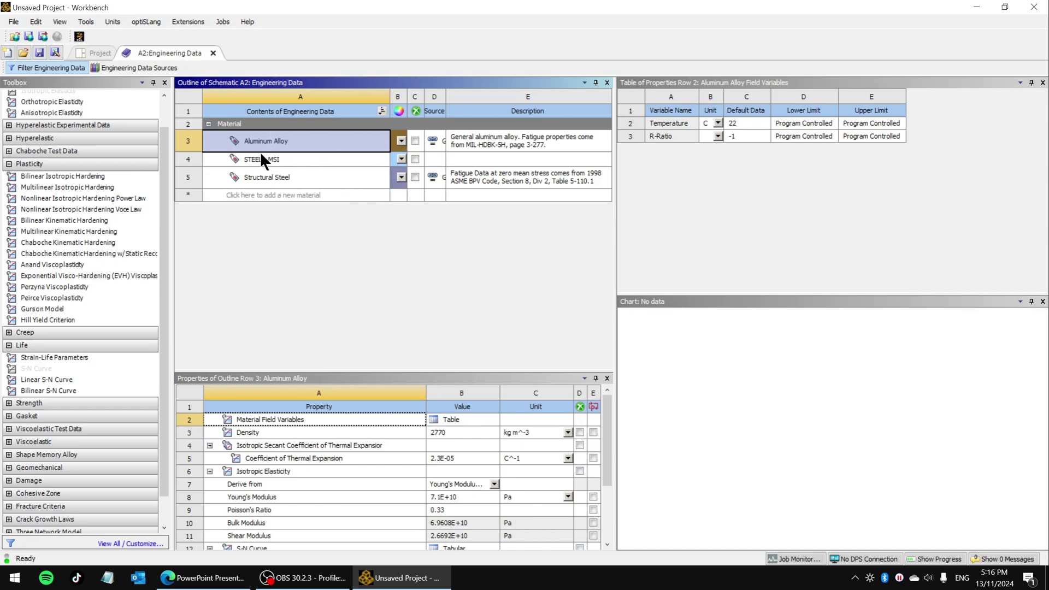
Step: Close Engineering Data, reopen it briefly from the Static Structural system, and return to the project schematic
click(214, 53)
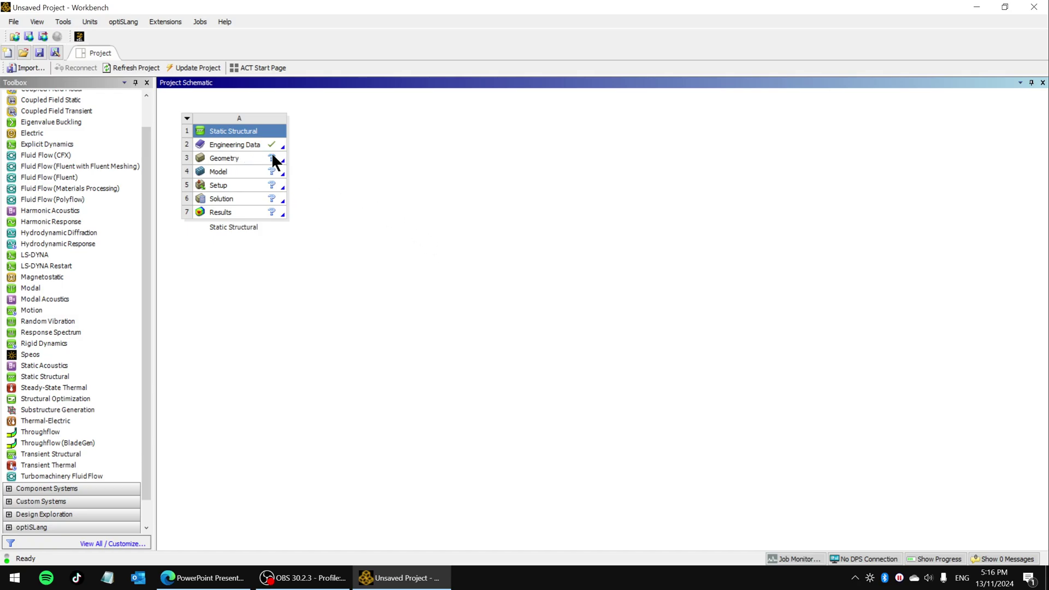
double_click(226, 144)
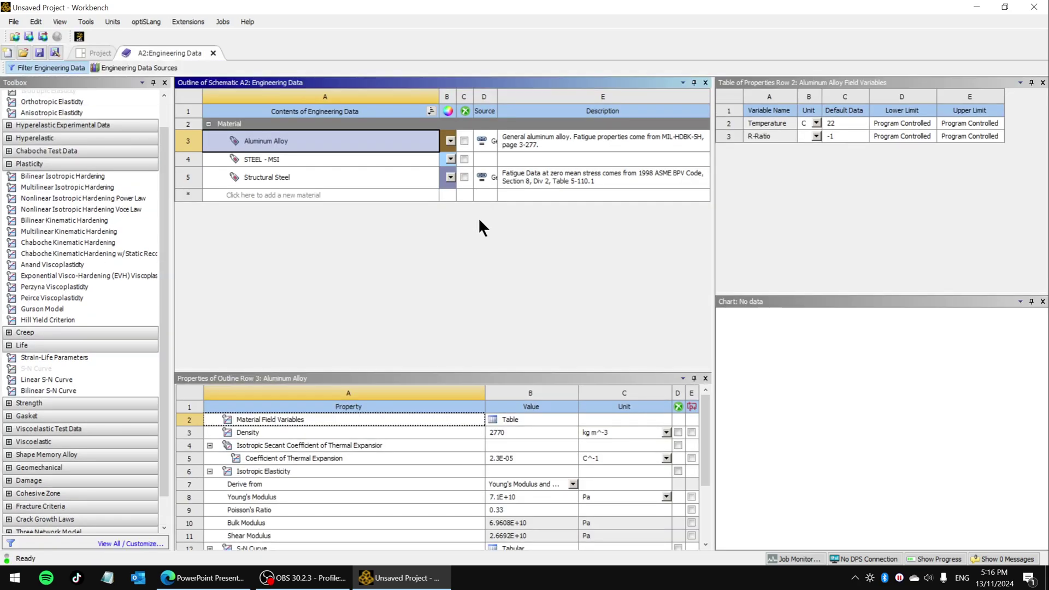
click(212, 53)
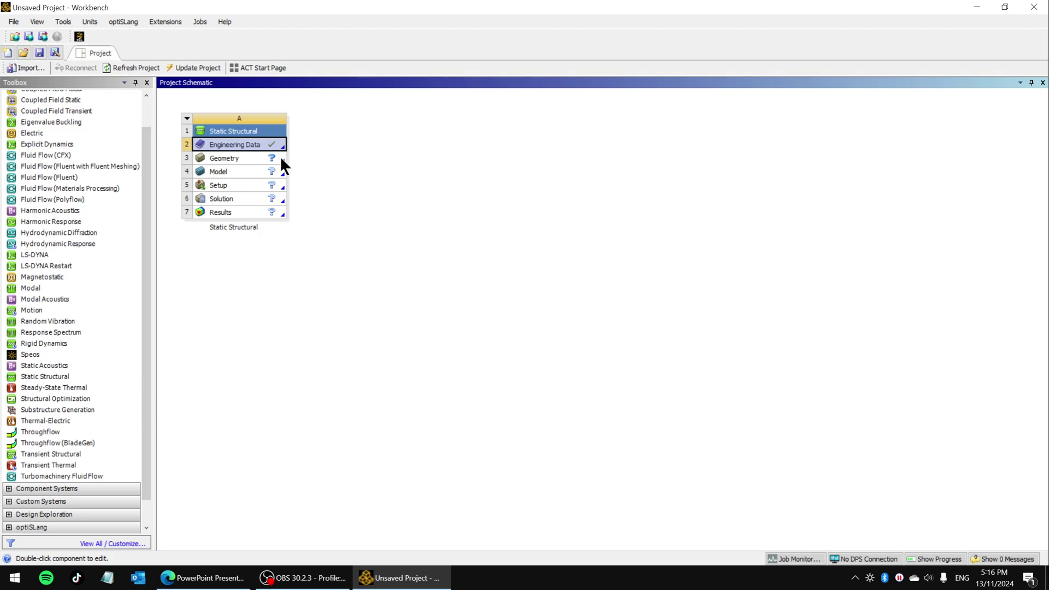
Step: Select the Geometry cell, switch to the Edge browser and show the course page that lists the Cap fillets file
click(250, 158)
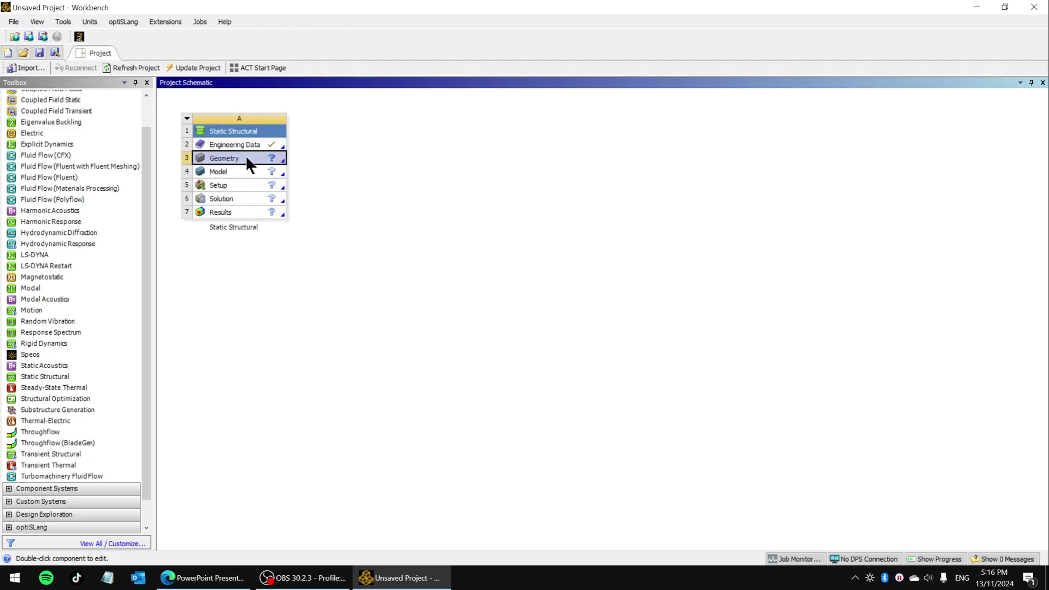
click(202, 577)
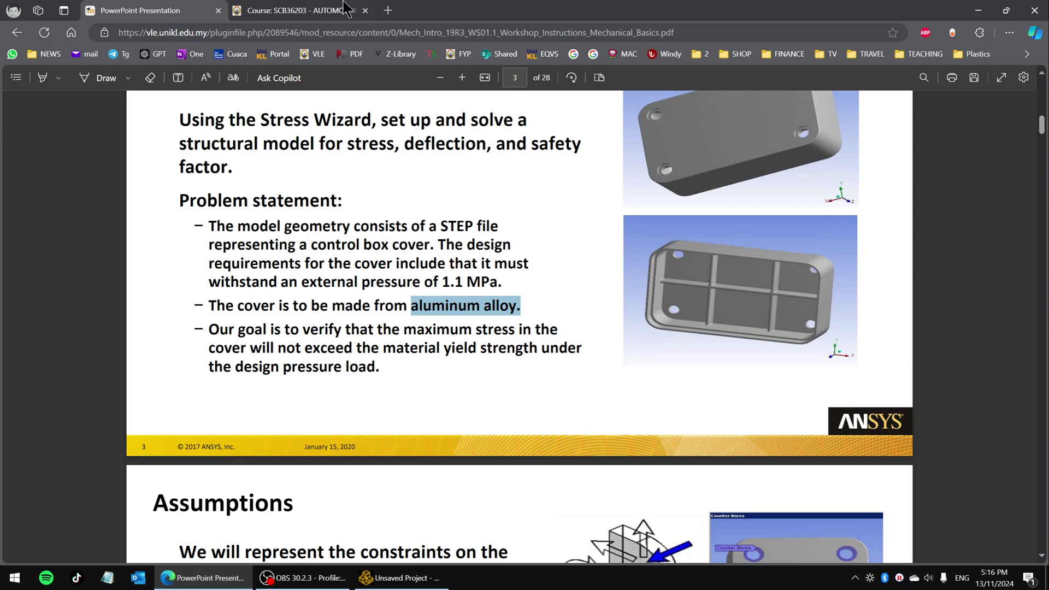
click(236, 7)
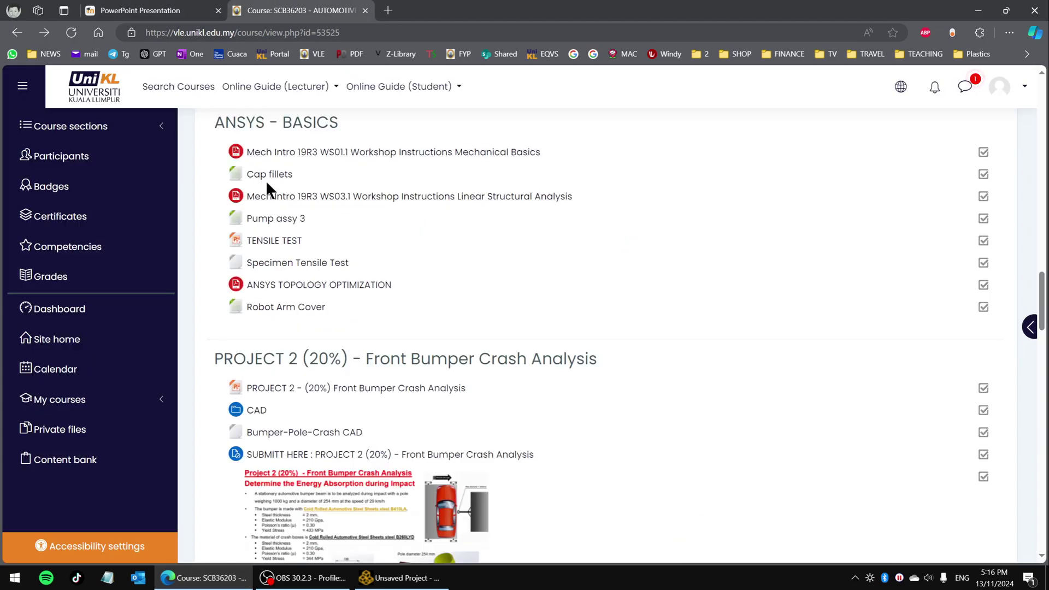
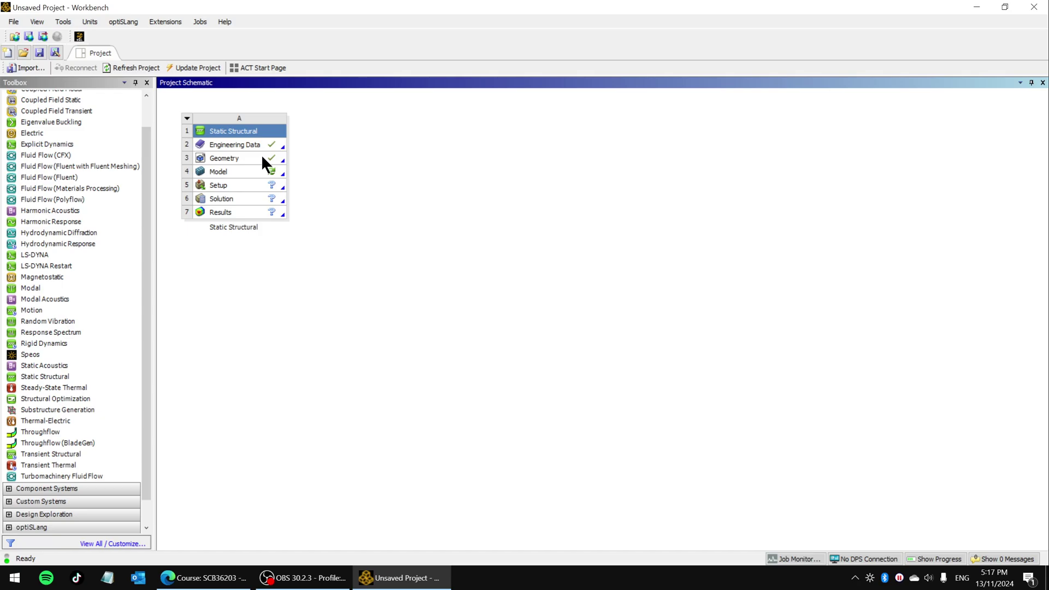
Step: Open the Model cell of the Static Structural system in Ansys Mechanical and bring its window to the front
double_click(218, 172)
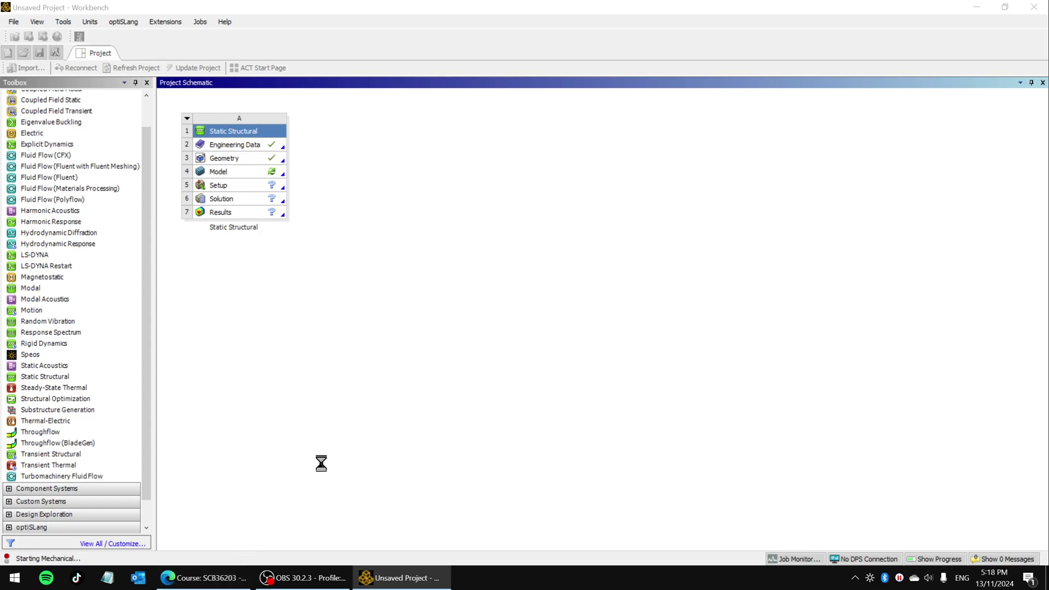
click(221, 576)
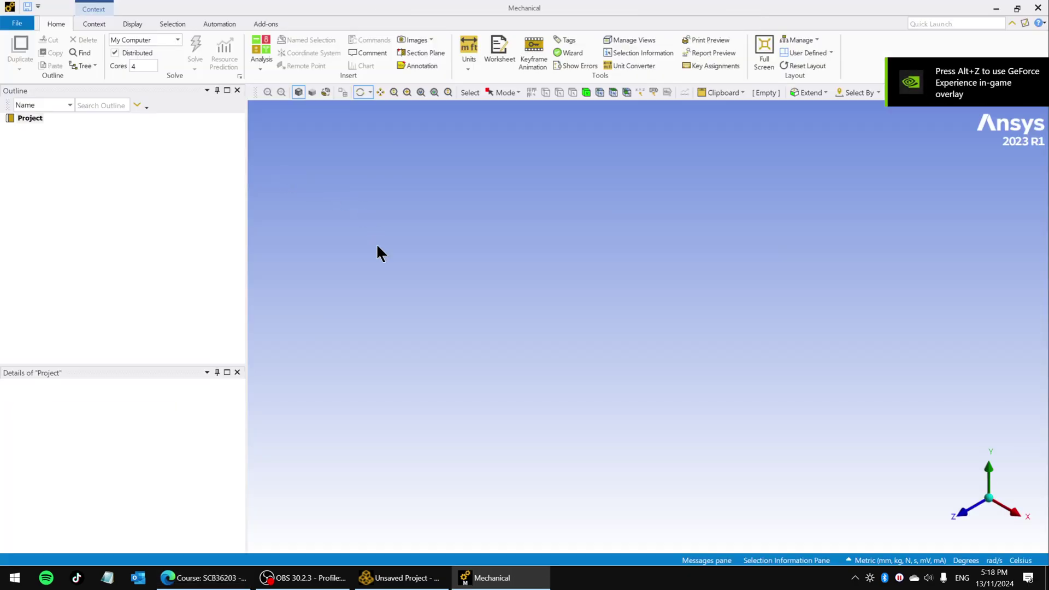
click(491, 580)
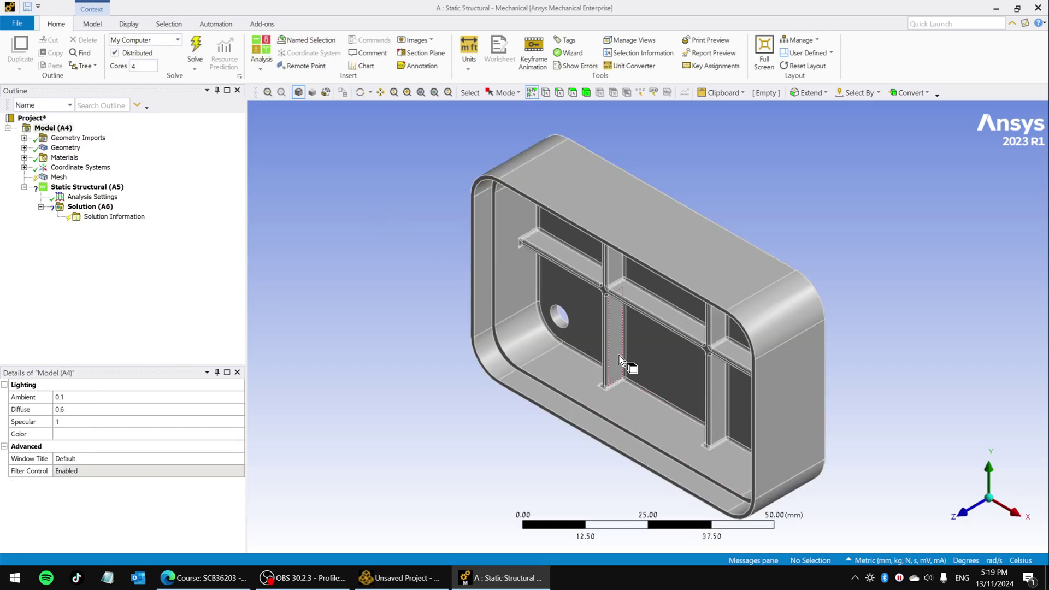
Step: Examine the cover's ribs, holes and walls from different angles, zooming into details and fitting the whole part back in view
middle_drag(647, 392, 595, 307)
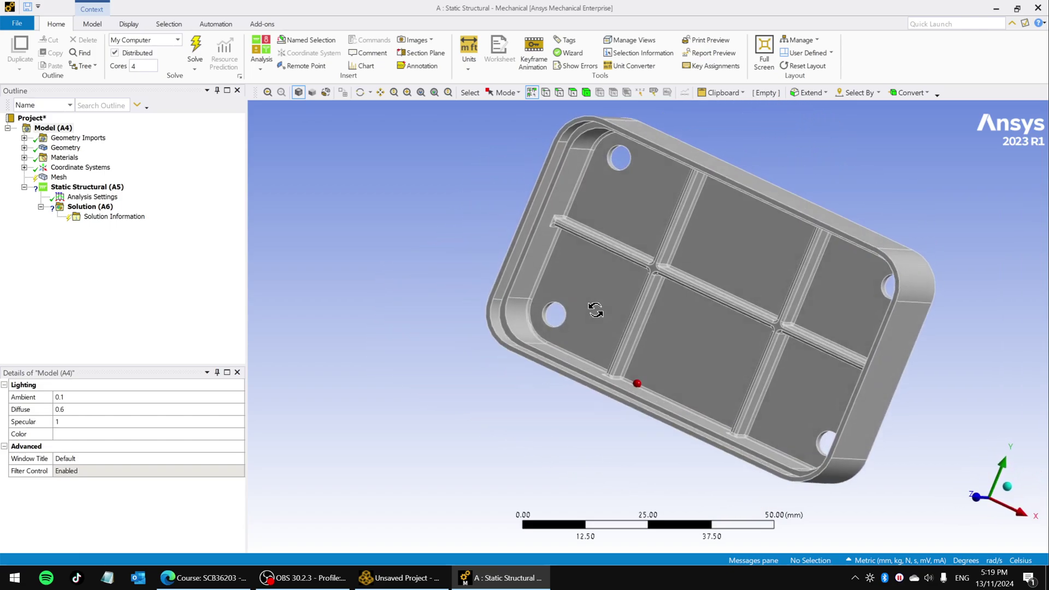
scroll(574, 376, up, 3)
scroll(573, 376, down, 2)
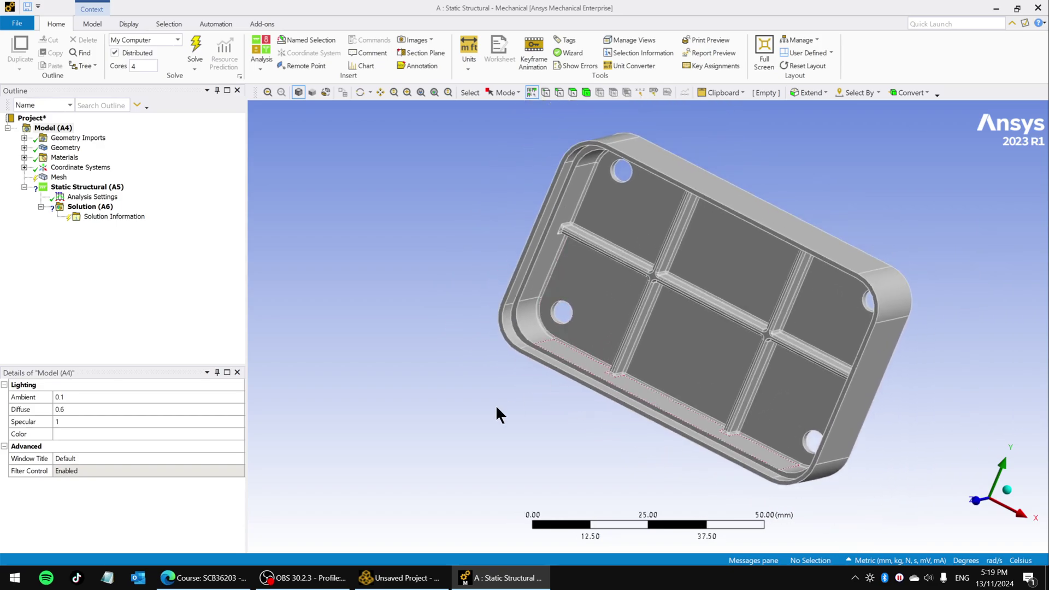
right_drag(544, 406, 884, 113)
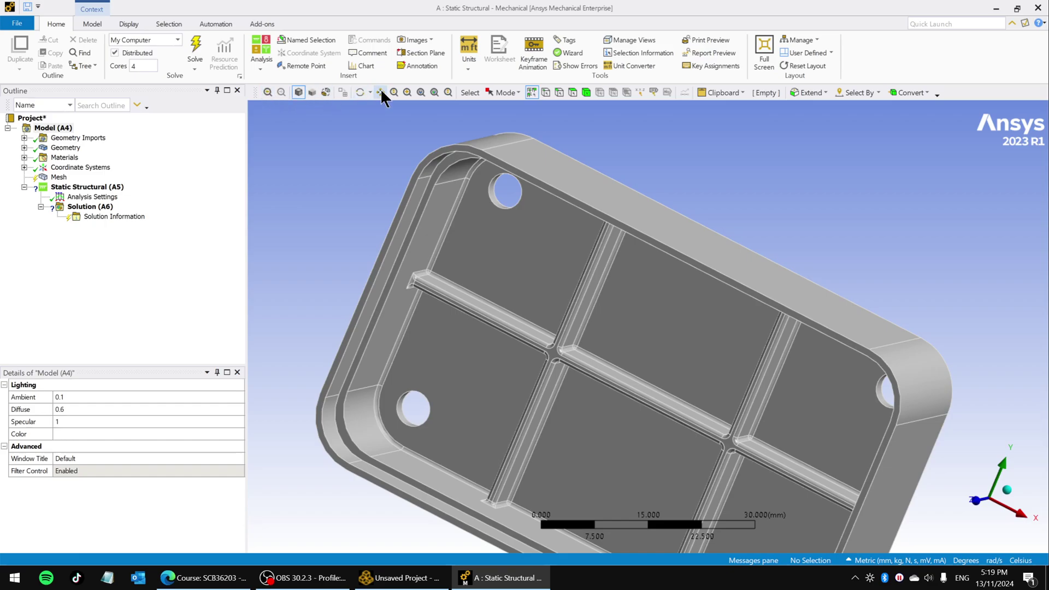
click(420, 93)
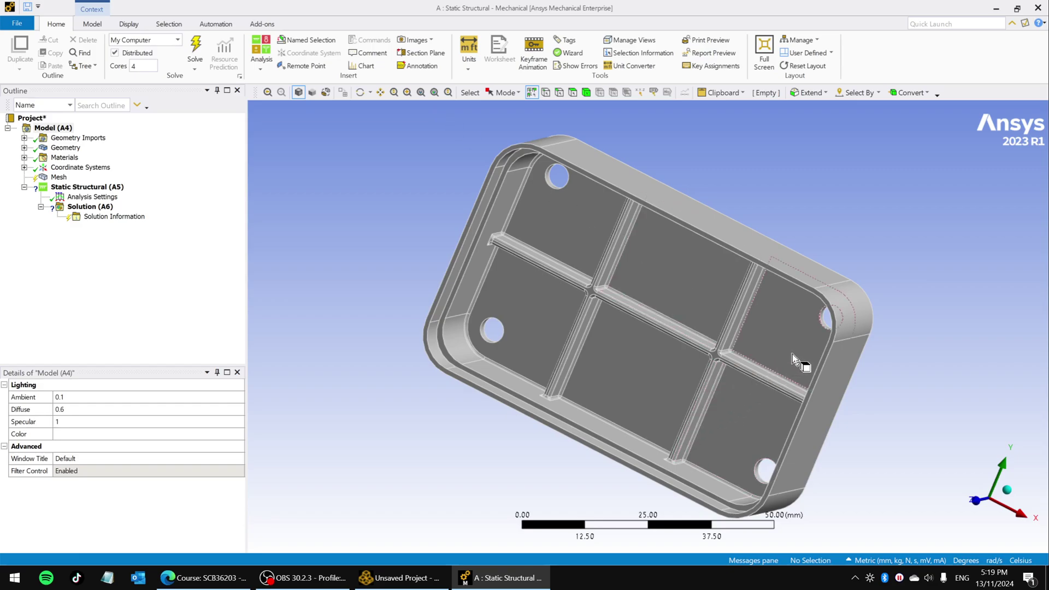
drag(790, 358, 881, 400)
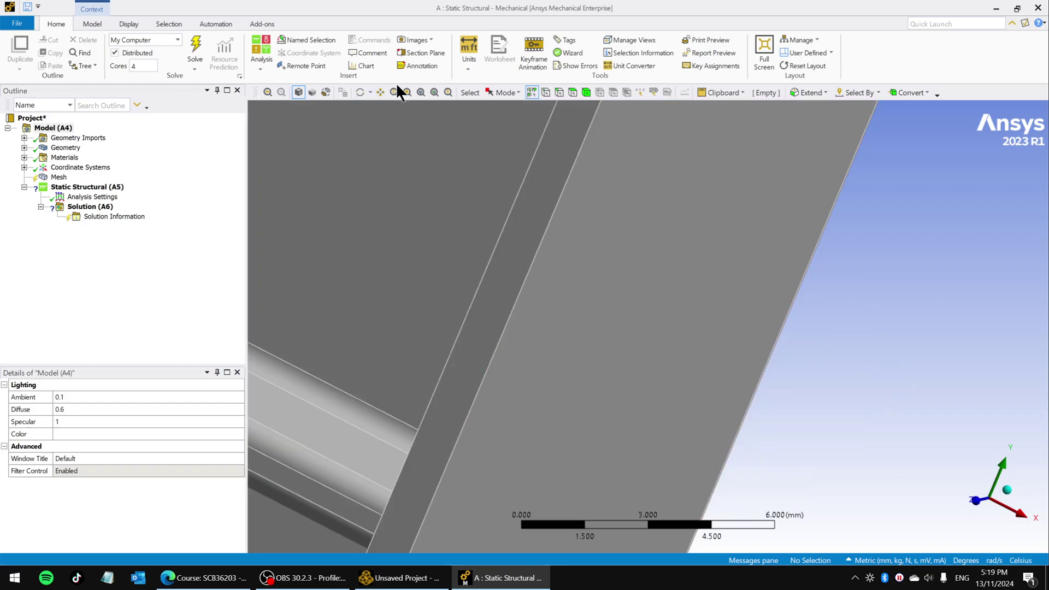
click(421, 93)
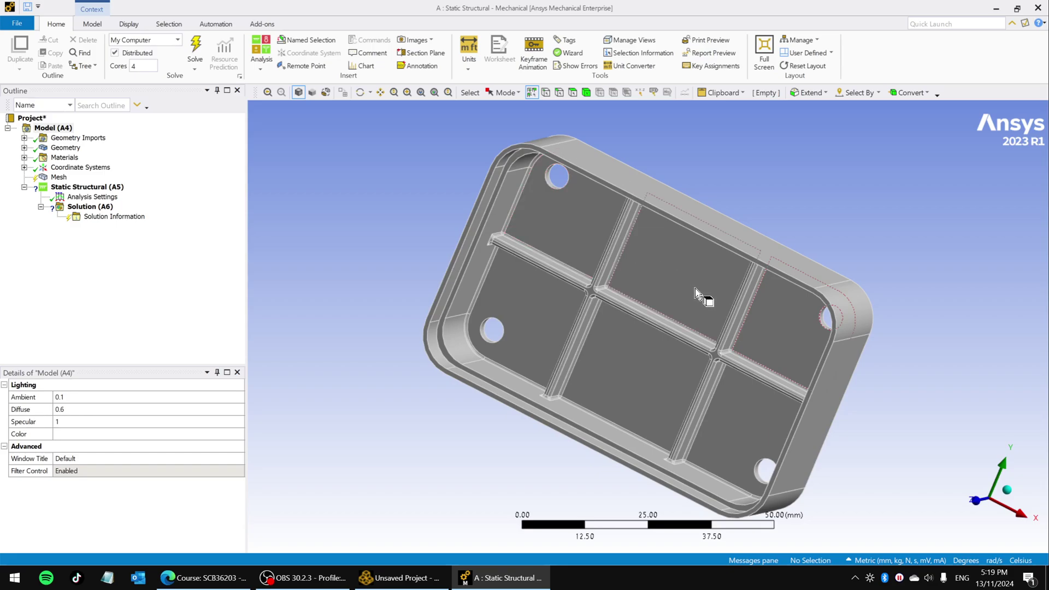
ctrl+middle_drag(697, 295, 588, 298)
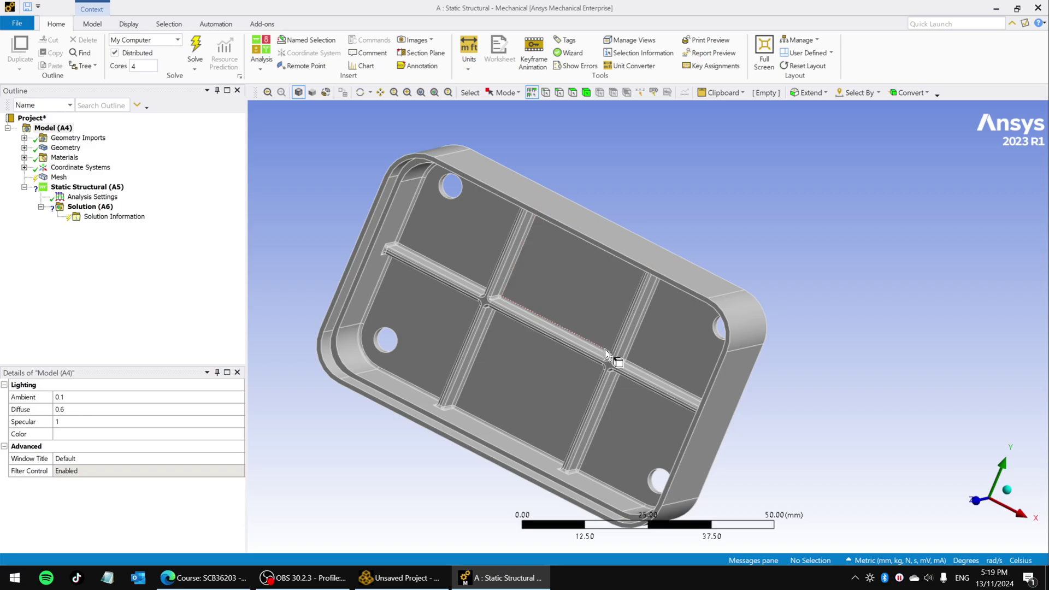
middle_drag(614, 385, 563, 312)
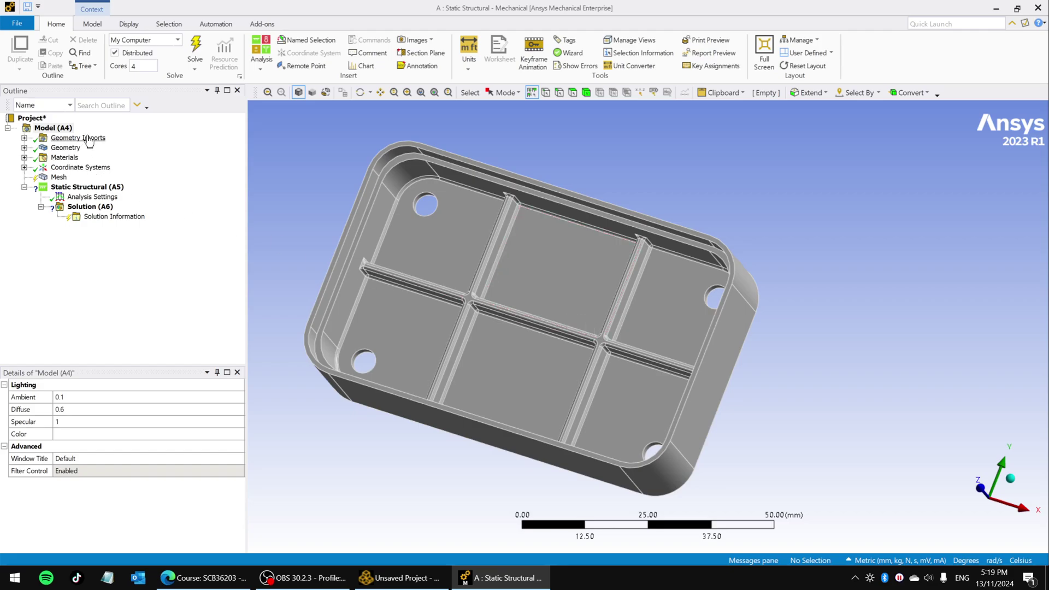
Step: Examine the details of Geometry Import (A3) and the Cap_fillets-FreeParts|1 body, including the commands available for the body
click(69, 138)
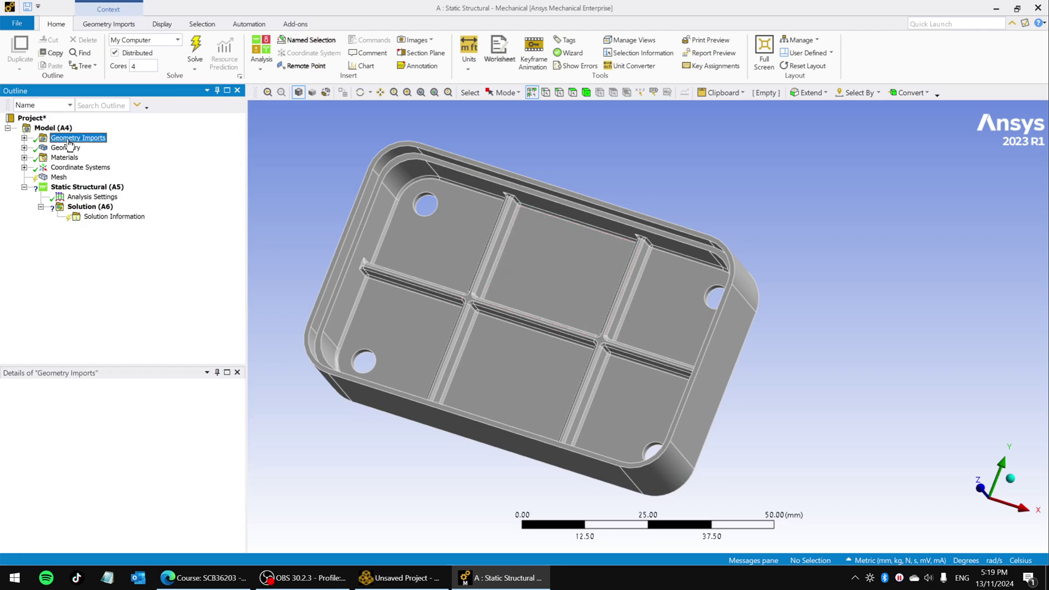
click(24, 138)
click(82, 148)
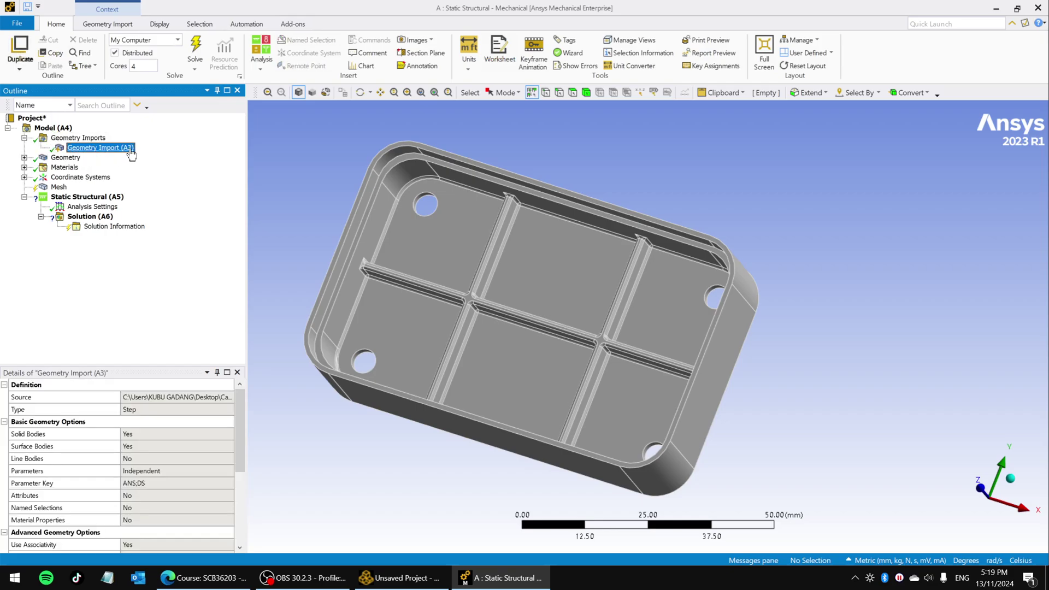
click(24, 158)
click(82, 168)
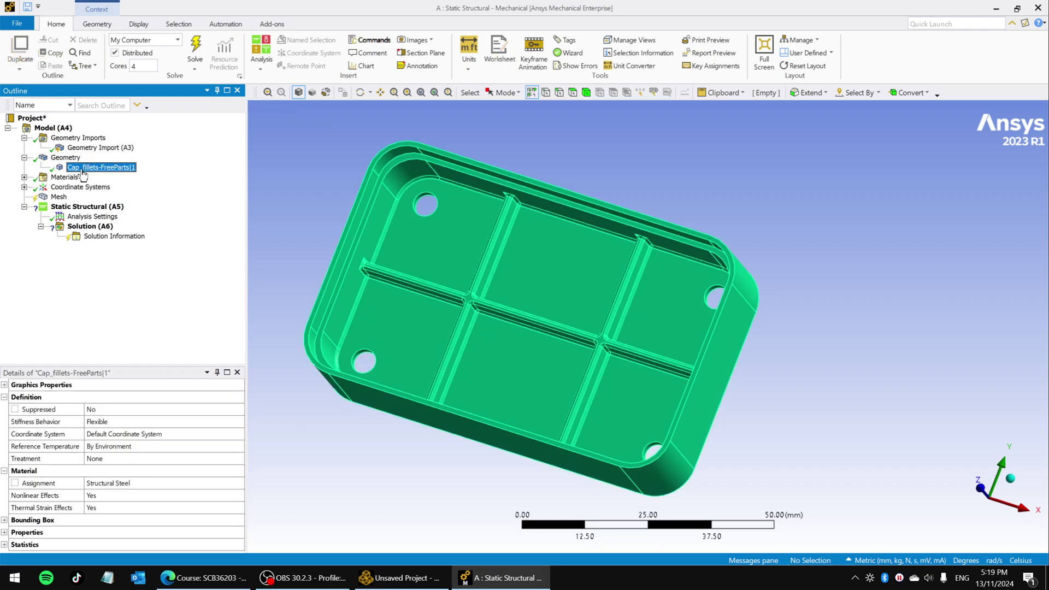
right_click(127, 170)
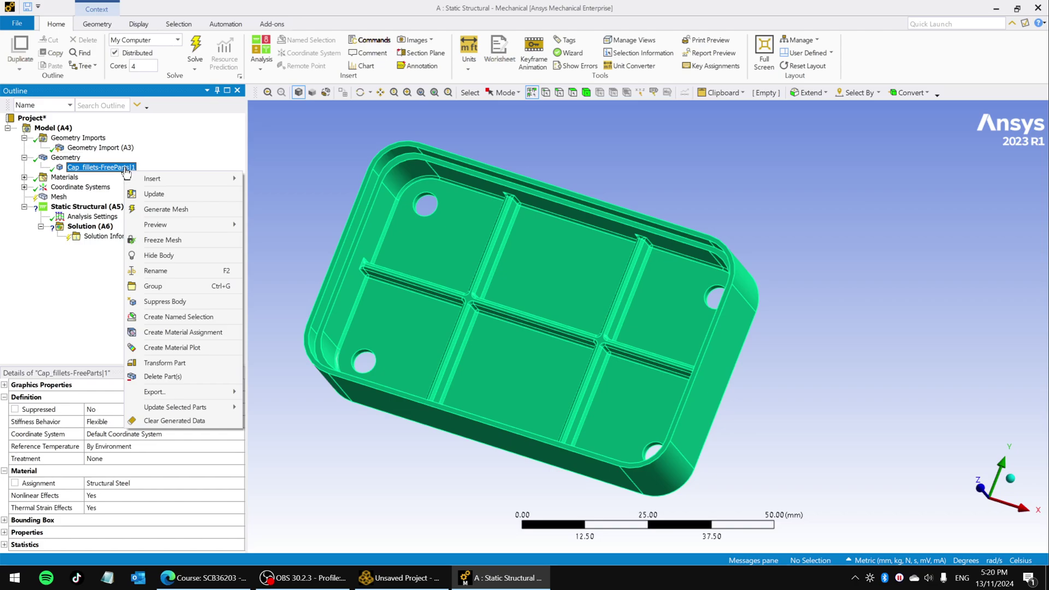
click(194, 156)
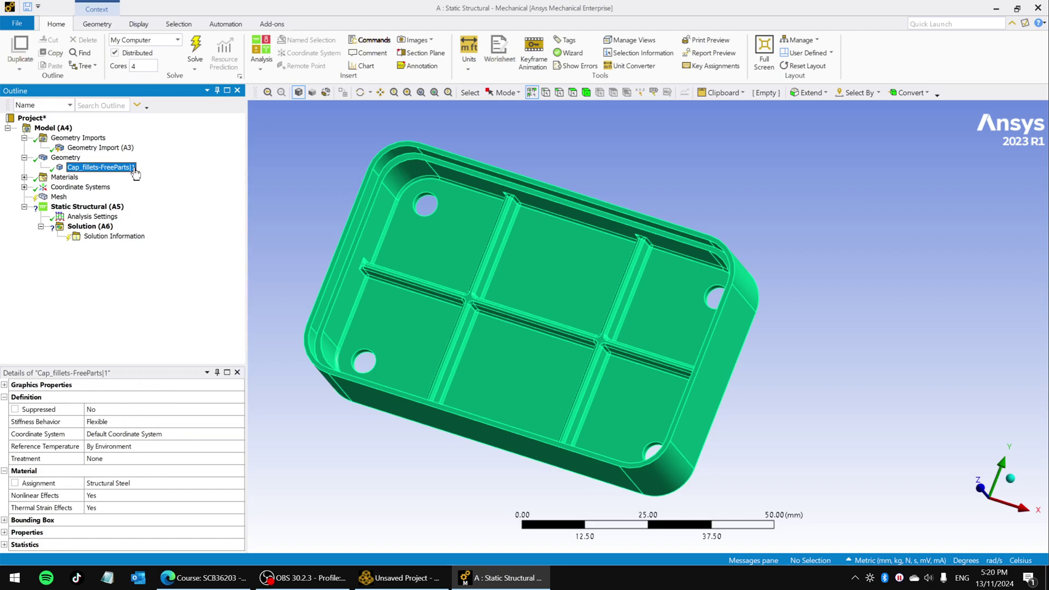
Step: Assign Aluminum Alloy as the material of the Cap_fillets-FreeParts|1 body
click(66, 158)
click(101, 168)
click(102, 484)
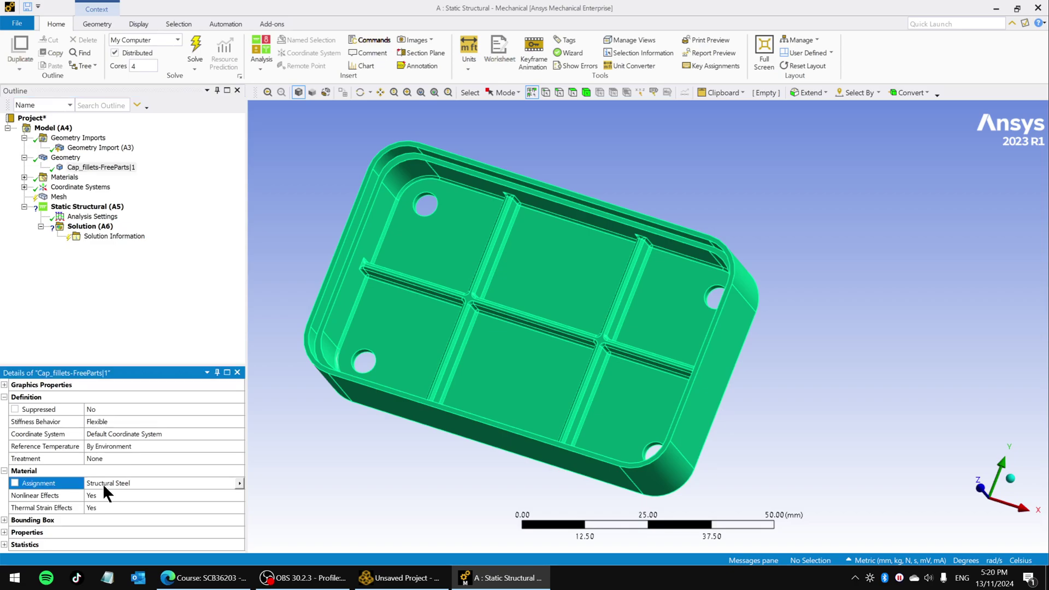
click(240, 483)
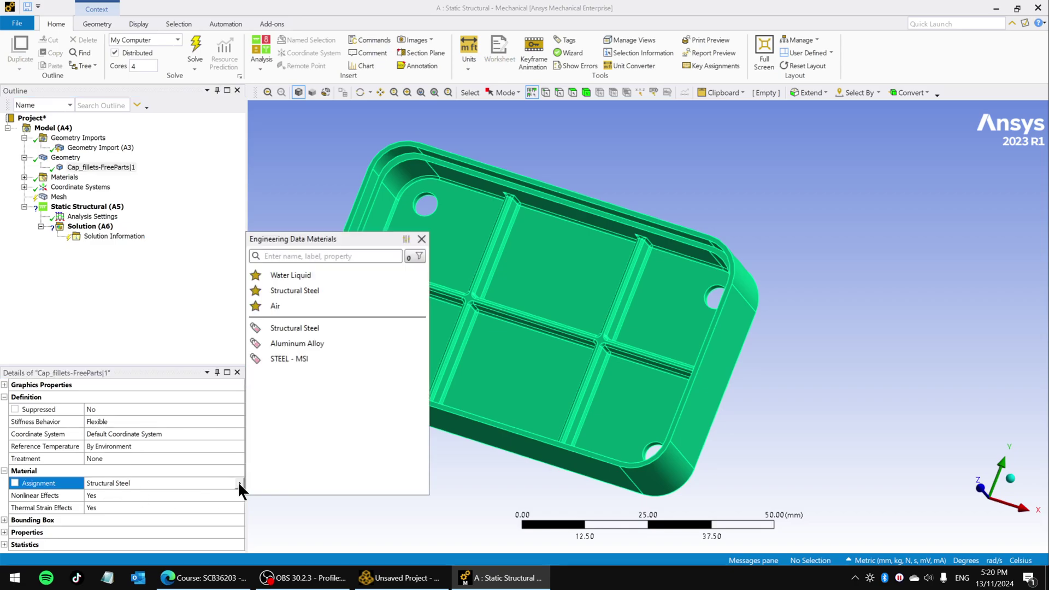
click(295, 345)
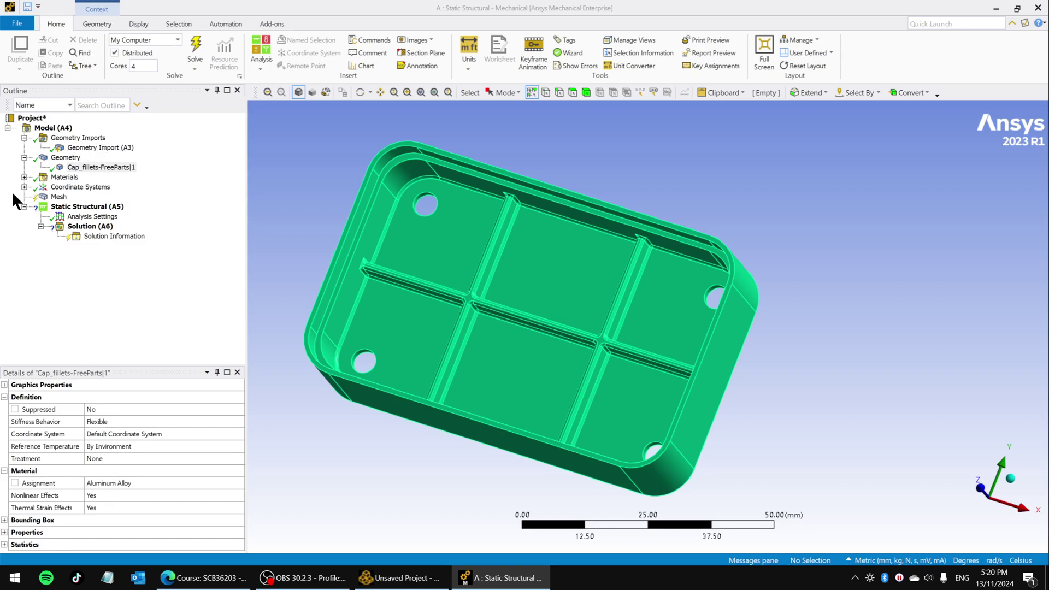
Step: List the materials in the model tree and update the mesh of the cover with the default settings
click(24, 177)
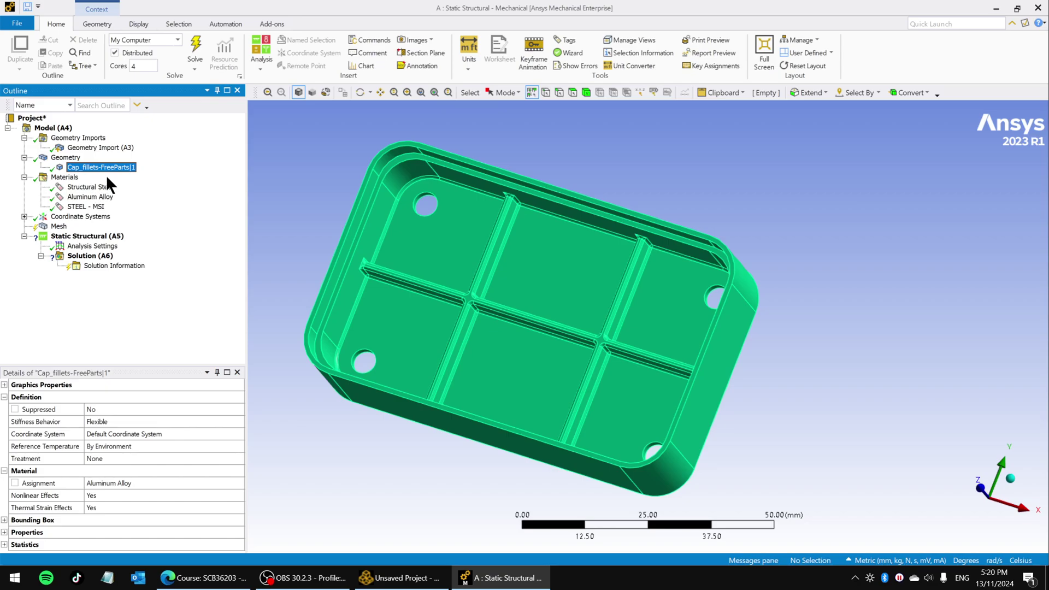
right_click(59, 228)
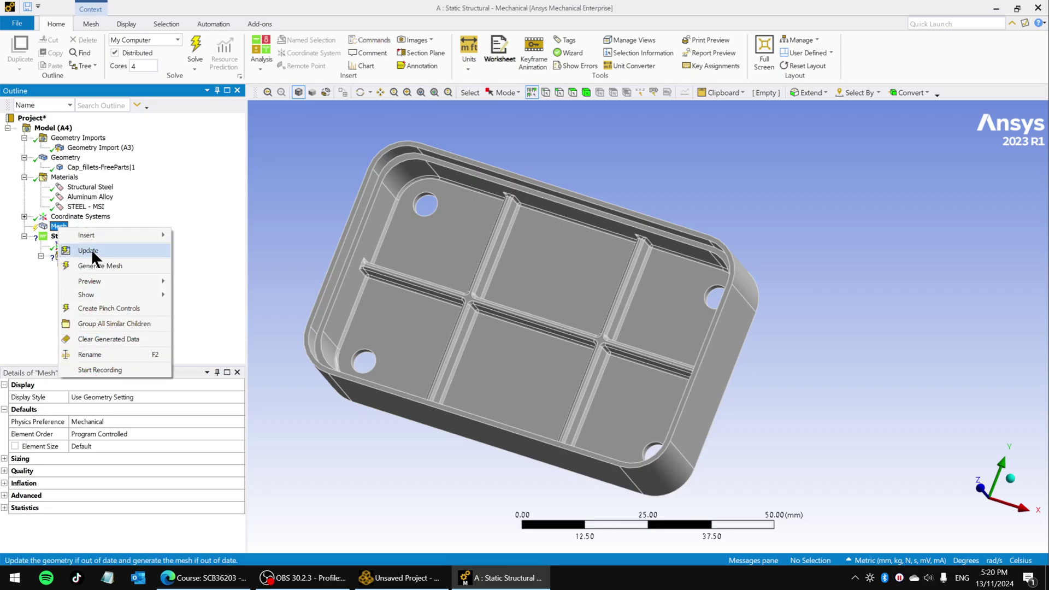
click(89, 250)
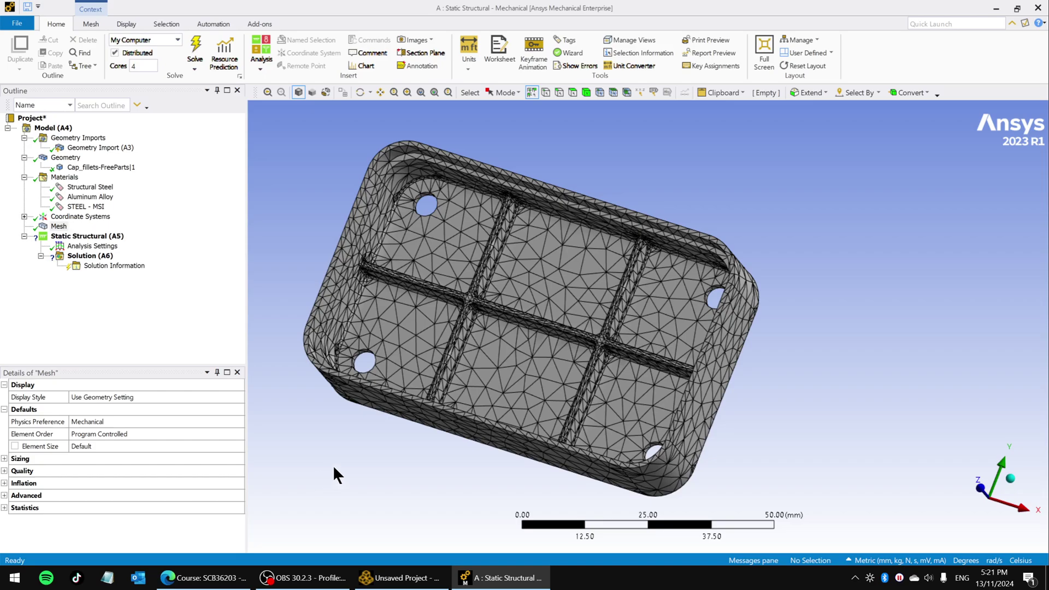
Step: Examine the mesh's Quality, Inflation, Advanced and Statistics details, including the Check Mesh Quality options and the node and element statistics
middle_drag(569, 356, 566, 330)
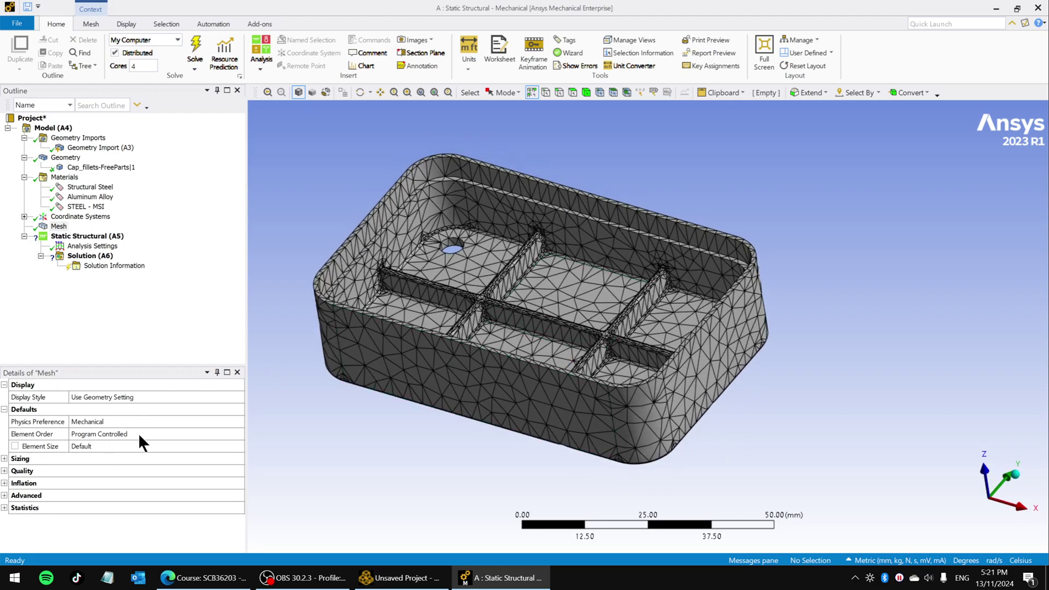
click(4, 472)
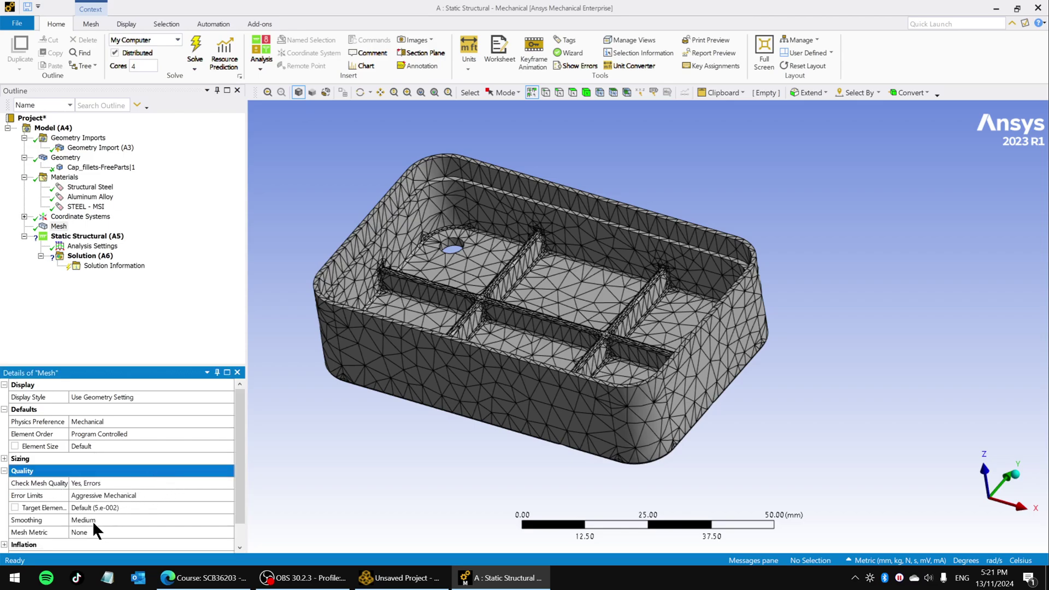
drag(237, 473, 233, 493)
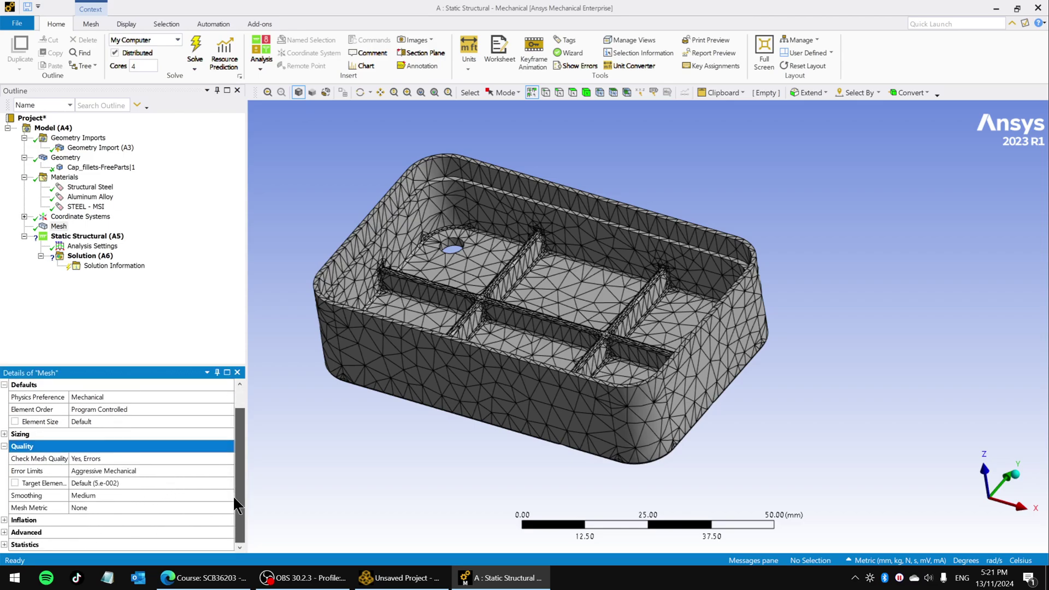
click(80, 459)
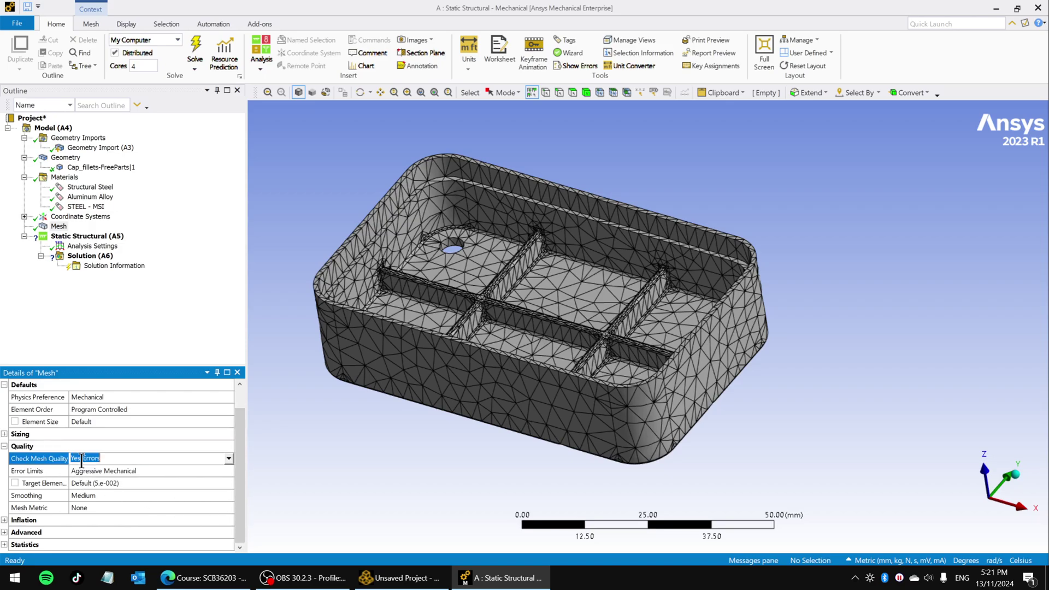
click(228, 458)
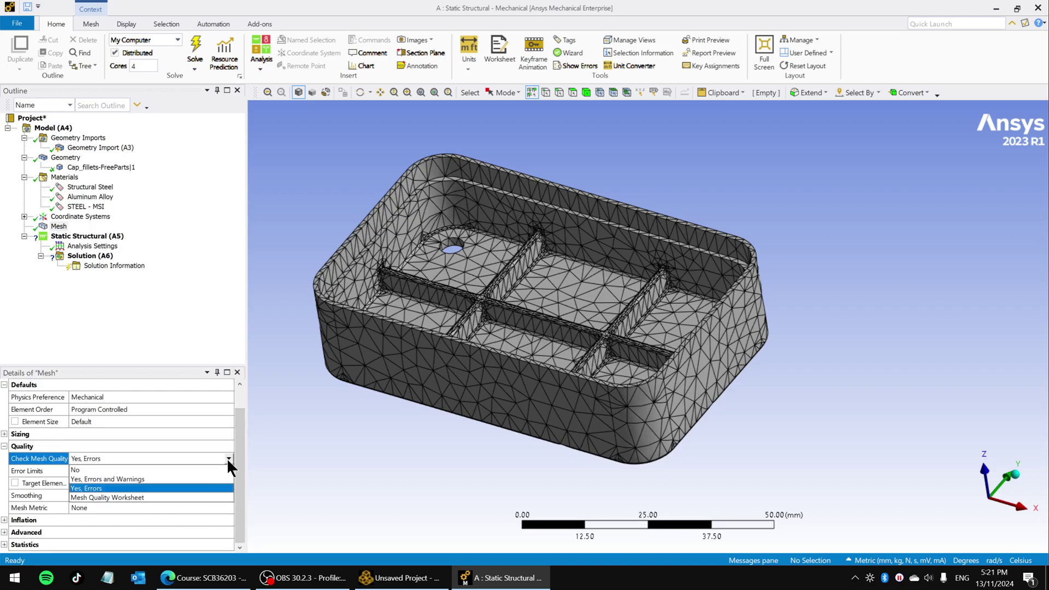
click(243, 456)
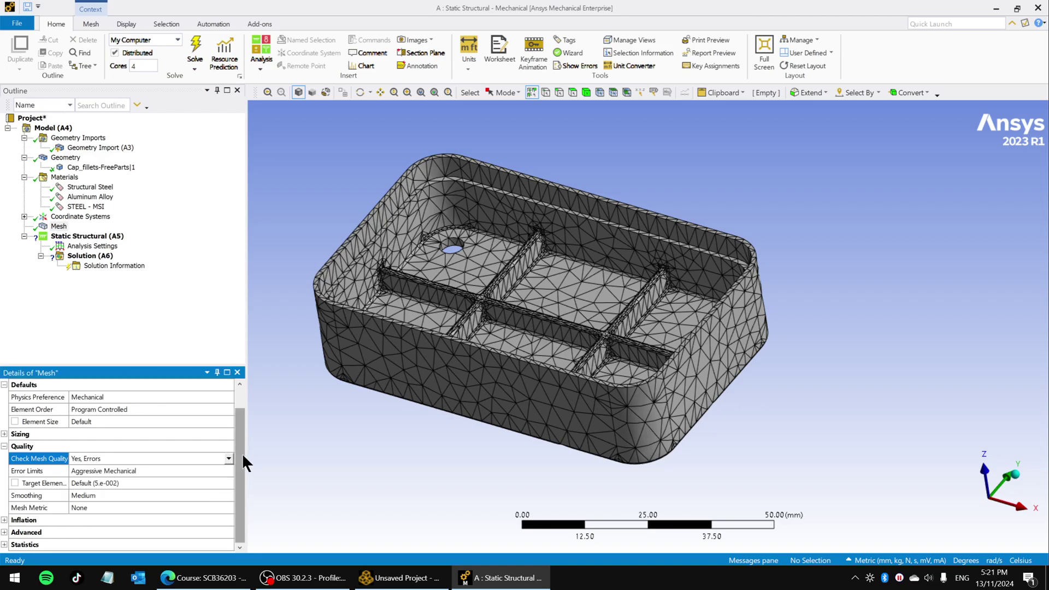
click(5, 520)
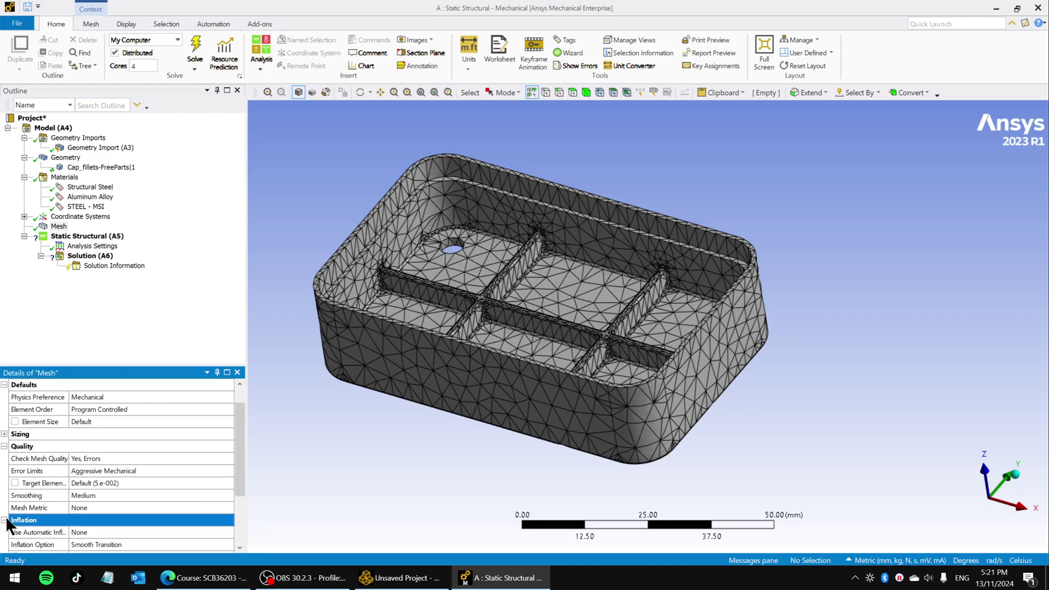
drag(238, 437, 243, 522)
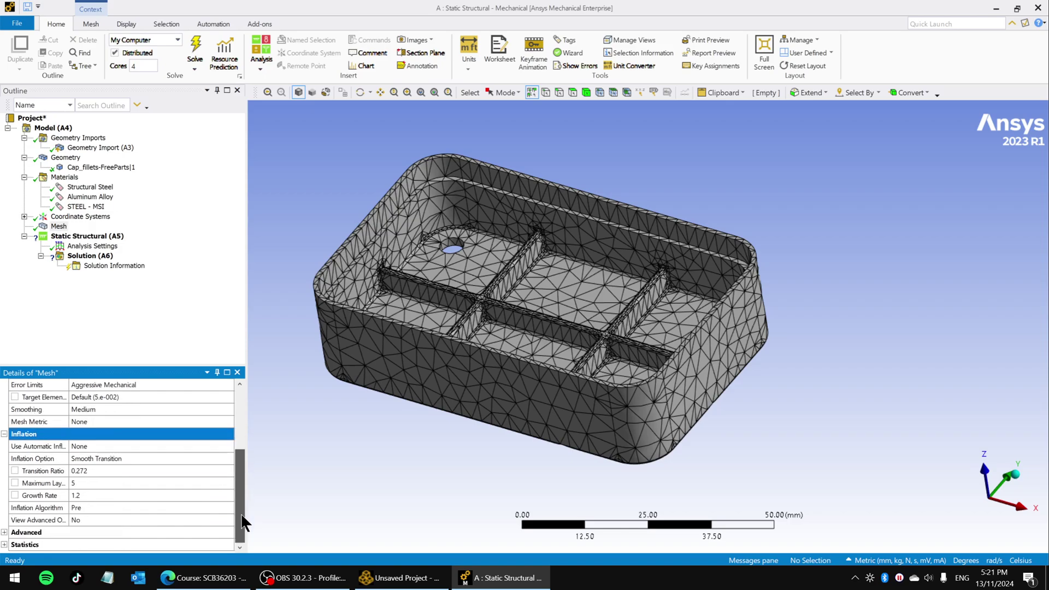
click(4, 532)
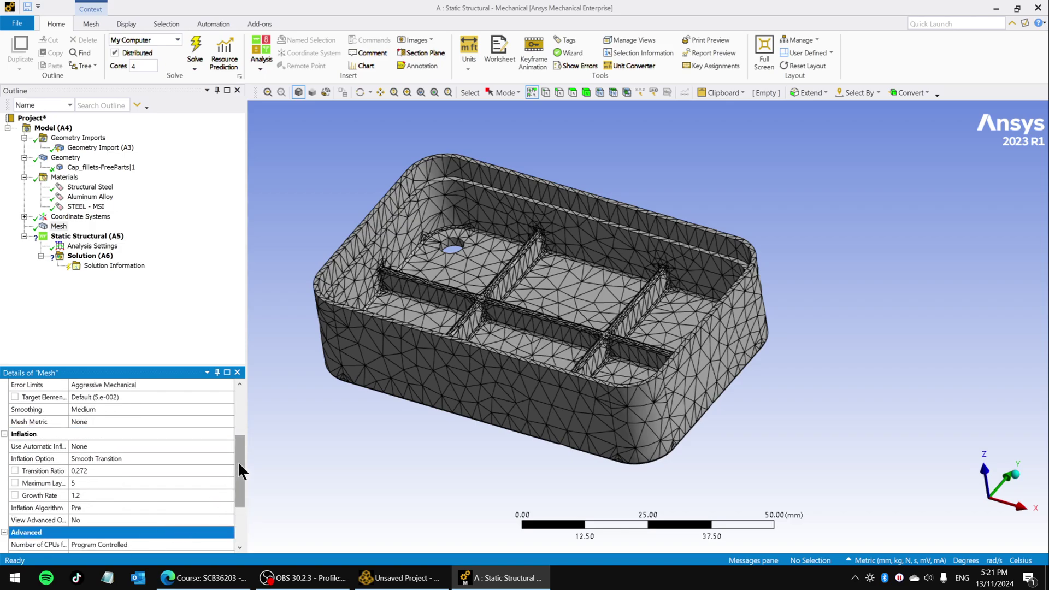
drag(239, 463, 239, 505)
click(5, 545)
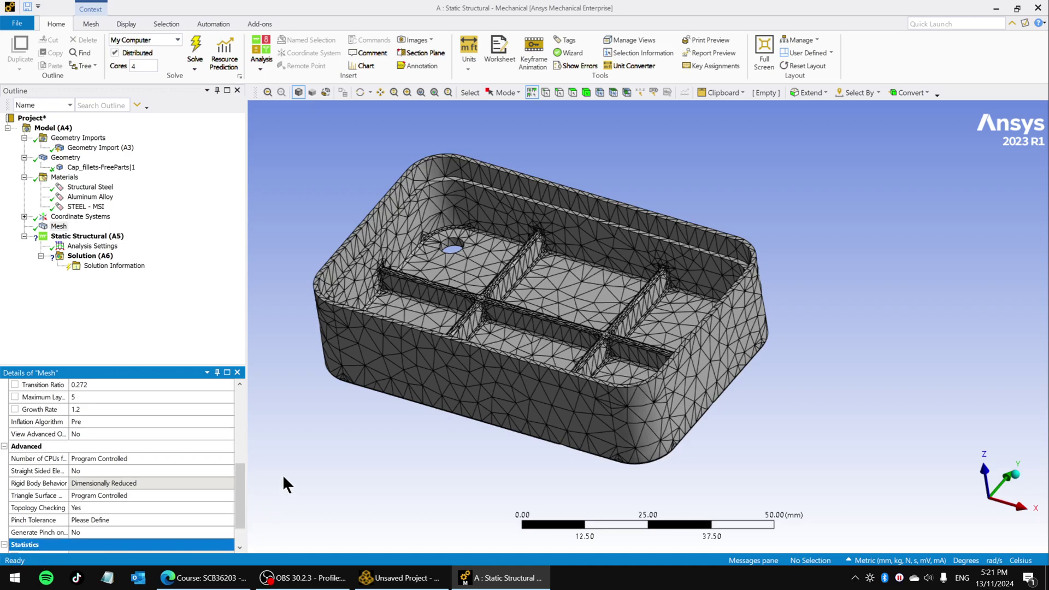
scroll(238, 473, down, 1)
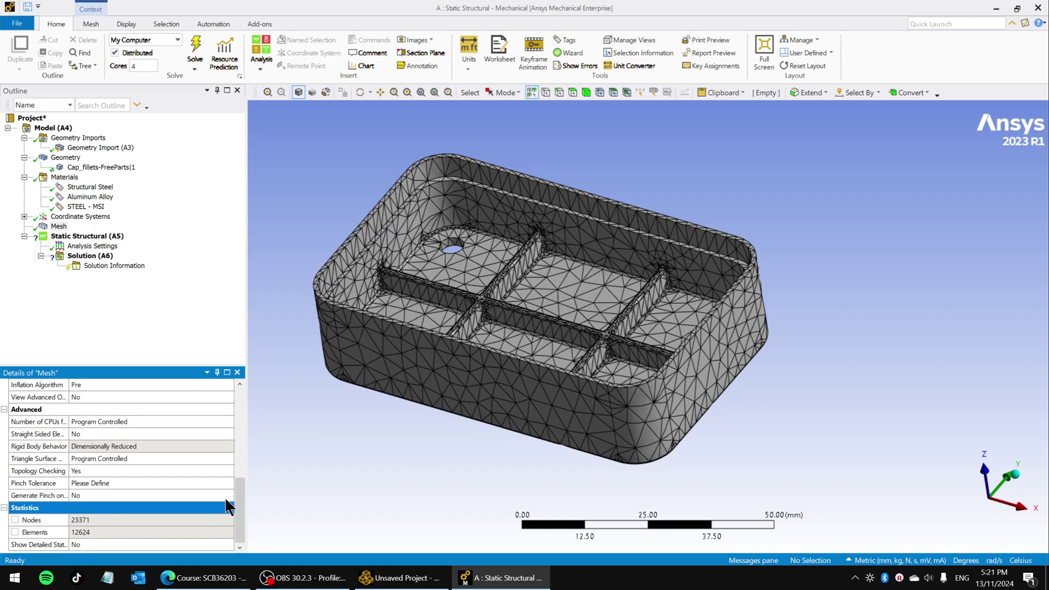
drag(238, 511, 248, 369)
middle_drag(560, 294, 602, 291)
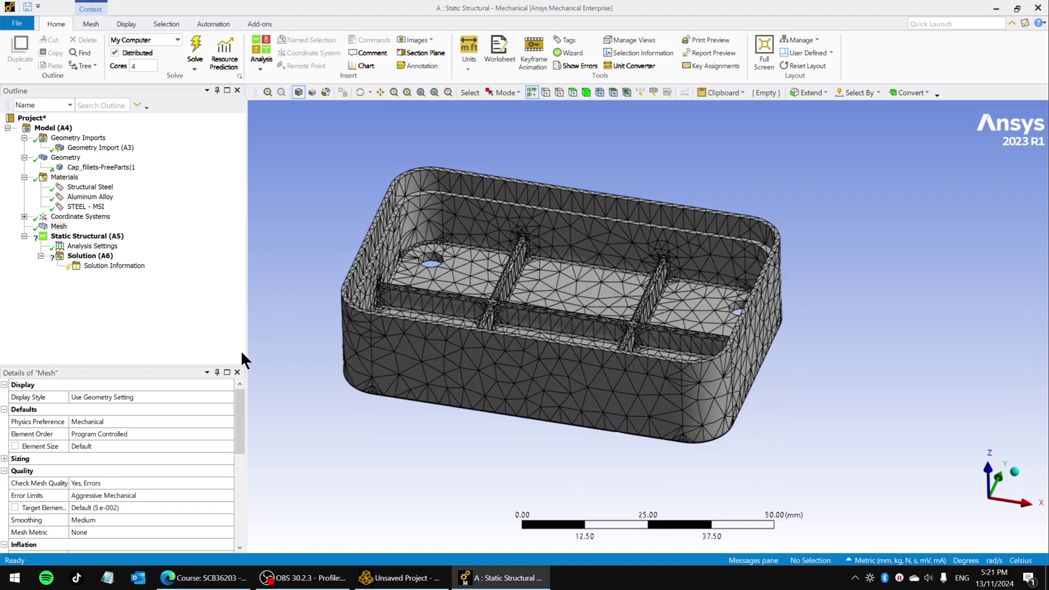
Step: Insert a Sizing control under the mesh
right_click(60, 229)
mouse_move(103, 234)
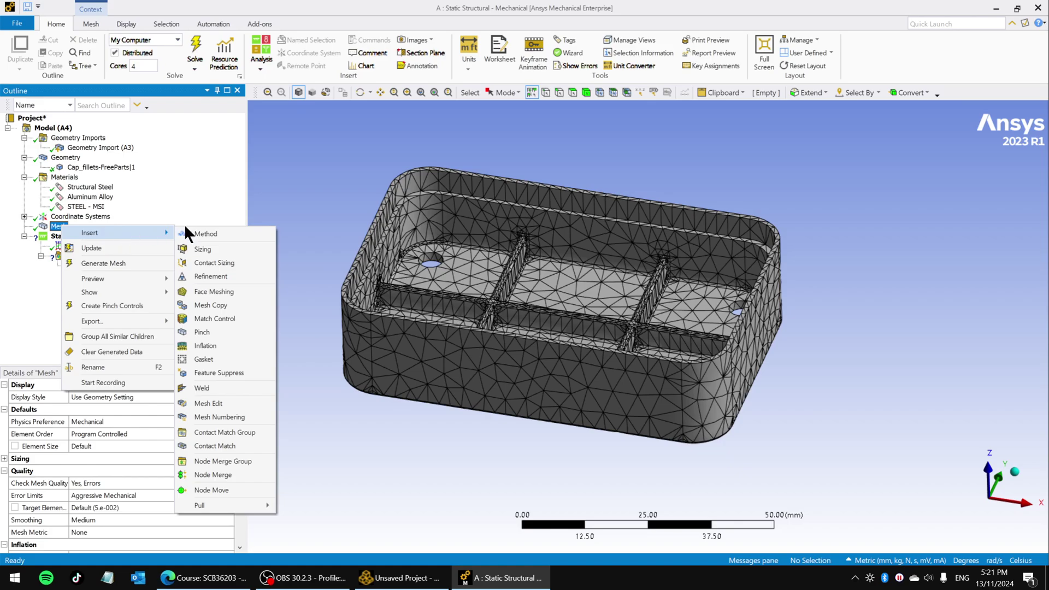
click(202, 249)
Step: Scope the sizing control to the cylindrical inner faces of the four corner holes in the cover's base
middle_drag(843, 403, 815, 397)
scroll(474, 225, down, 1)
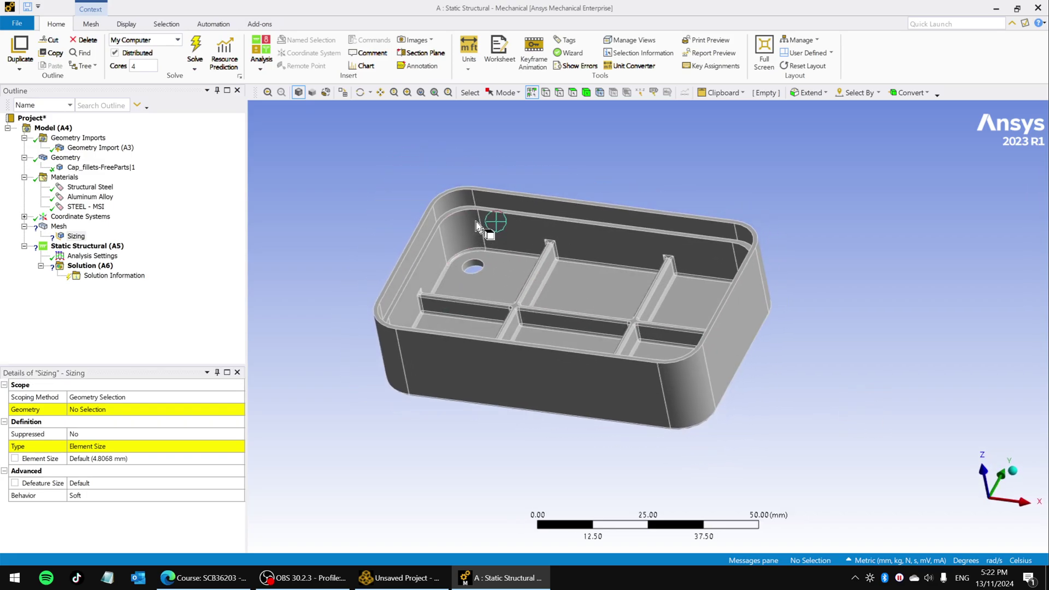
scroll(481, 228, up, 5)
scroll(372, 207, down, 3)
scroll(382, 210, up, 1)
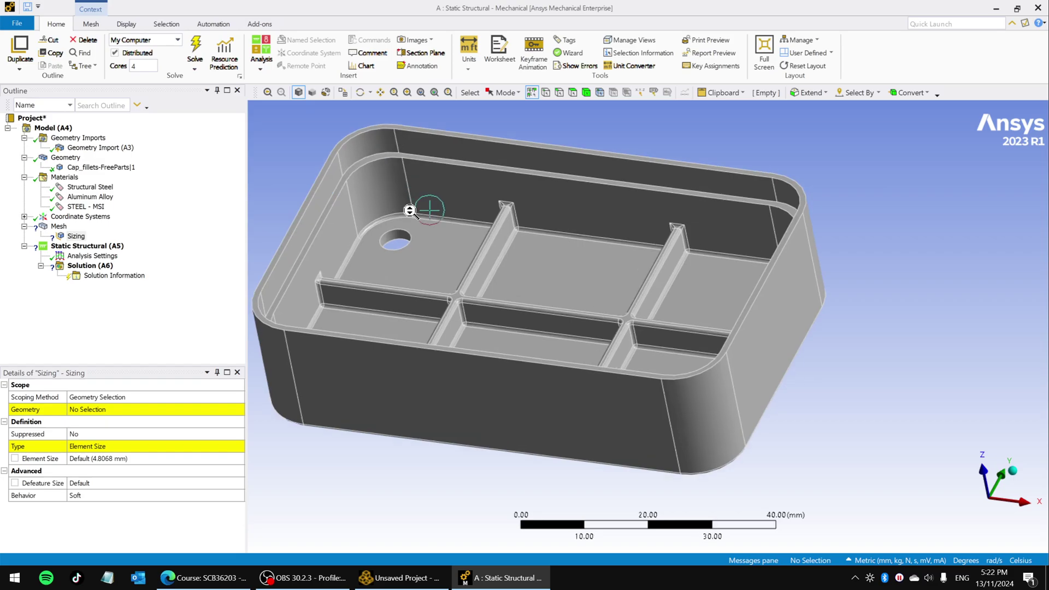
click(398, 236)
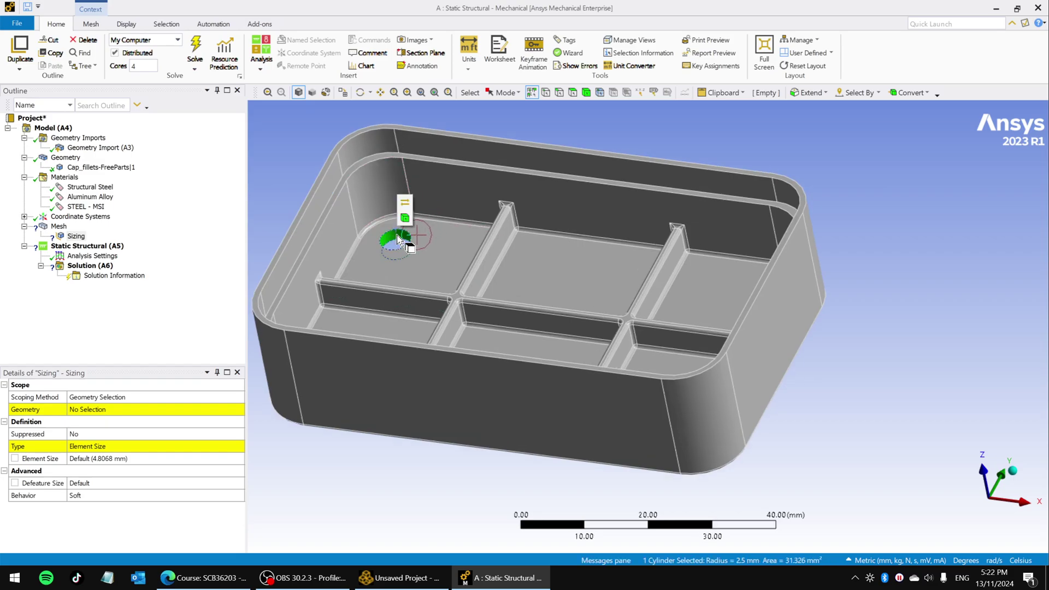
middle_drag(677, 322, 738, 303)
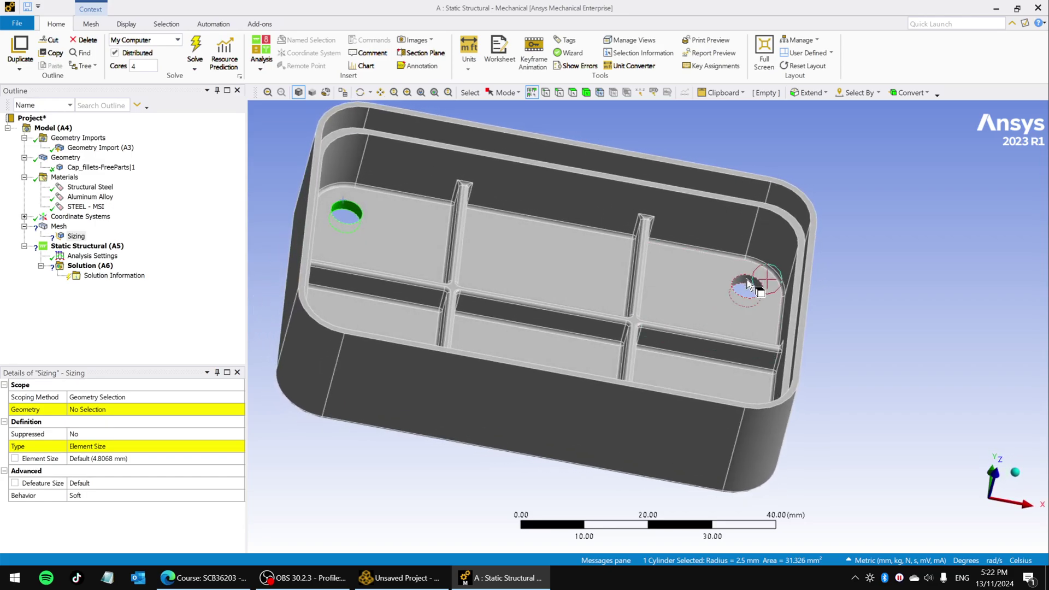
ctrl+click(739, 301)
middle_drag(893, 281, 822, 351)
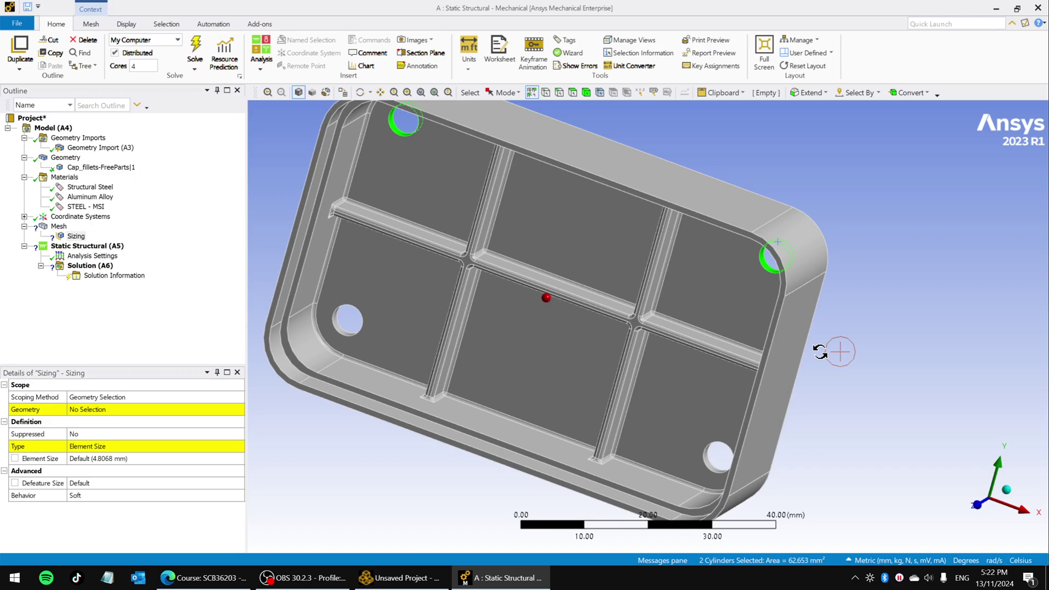
ctrl+click(344, 331)
middle_drag(691, 429, 703, 433)
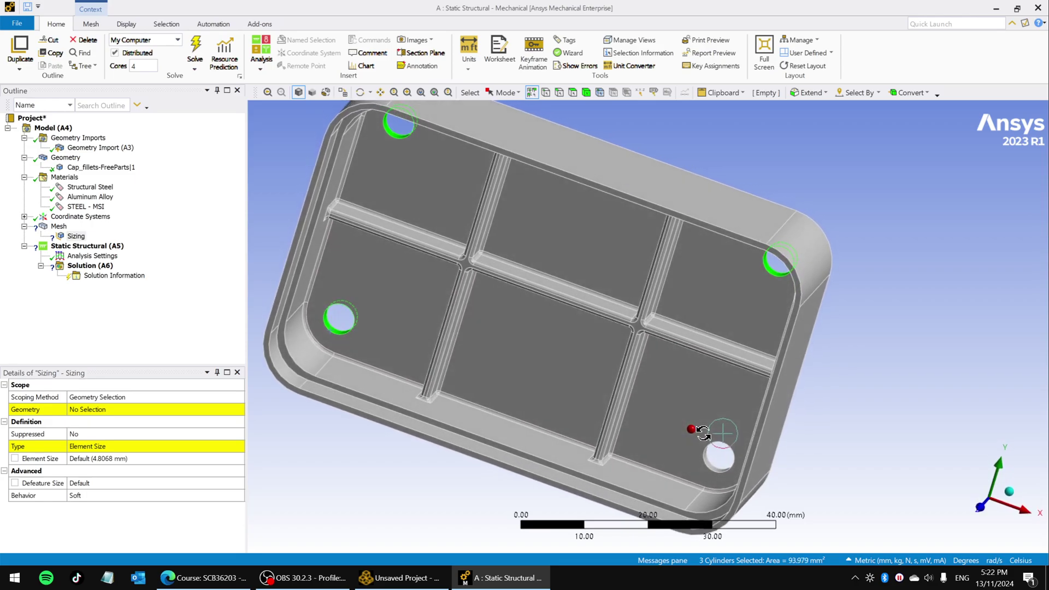
ctrl+click(719, 457)
middle_drag(855, 429, 841, 395)
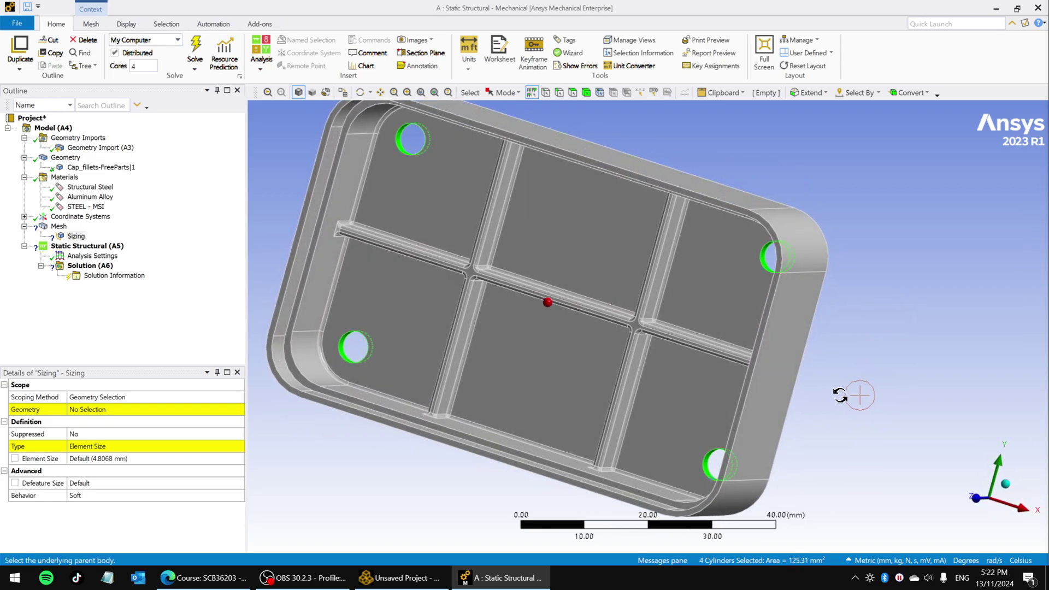
click(101, 410)
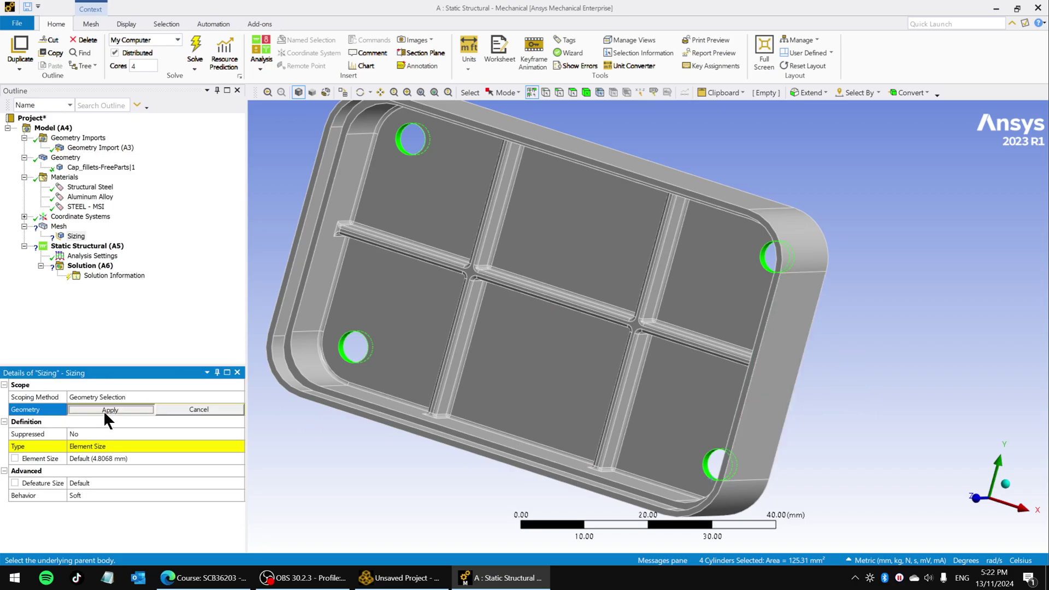
click(110, 410)
Step: Set the element size of the holes' face sizing to 3 mm
middle_drag(421, 480, 349, 262)
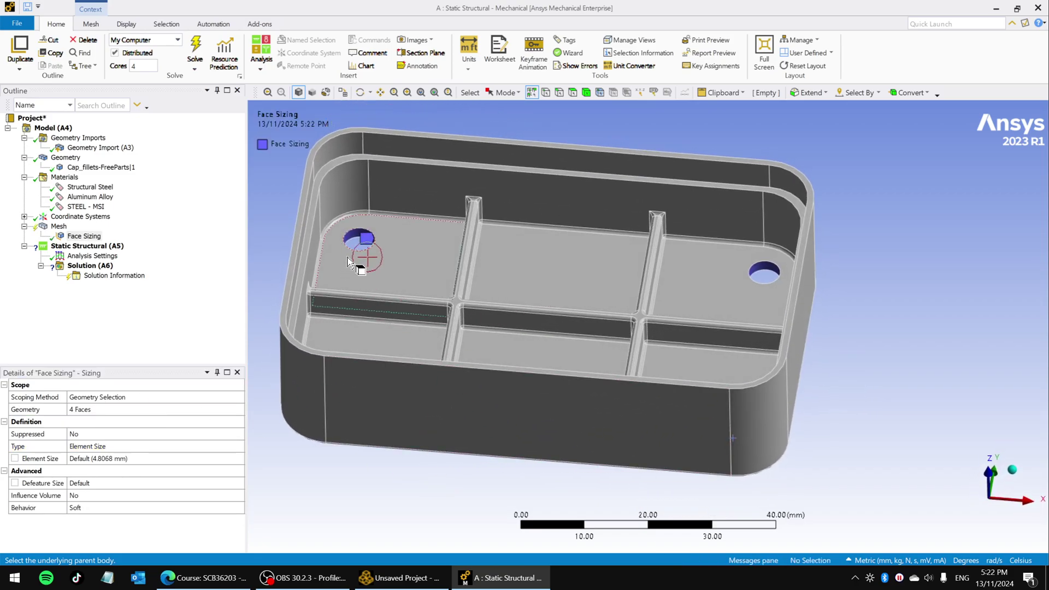
click(84, 236)
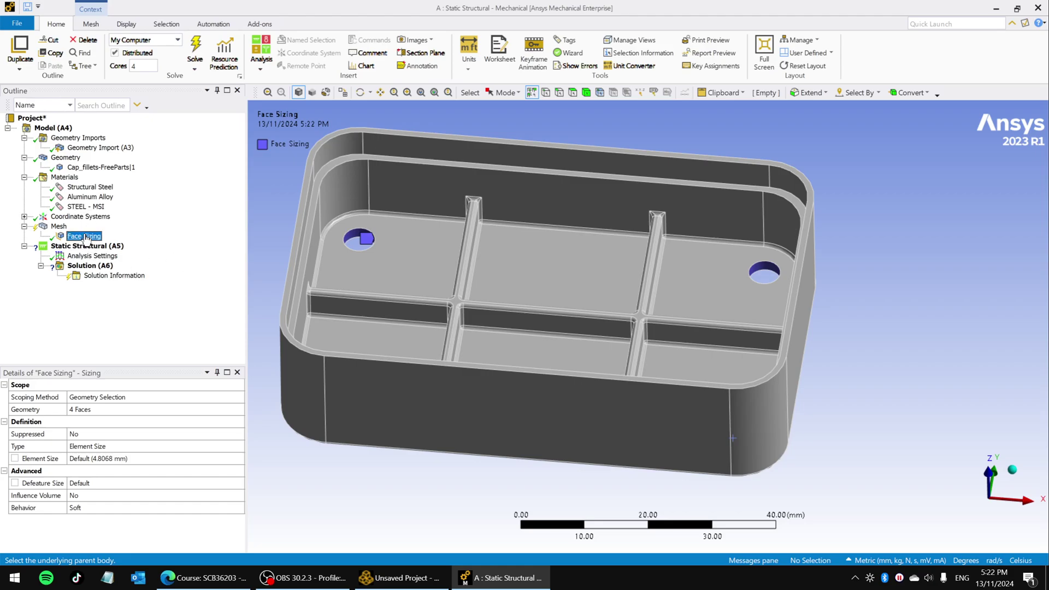
click(86, 236)
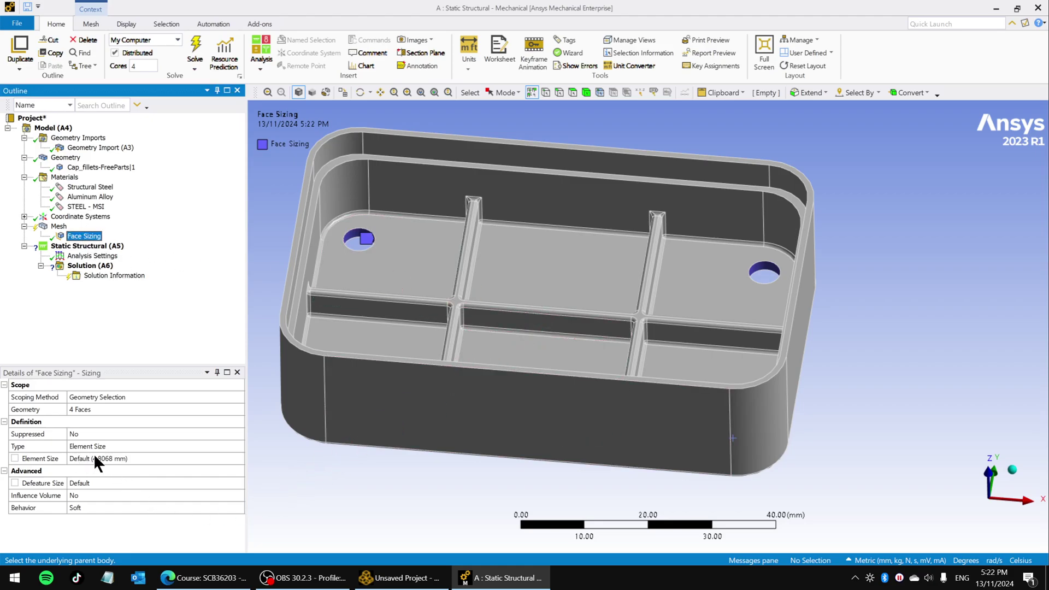
click(110, 460)
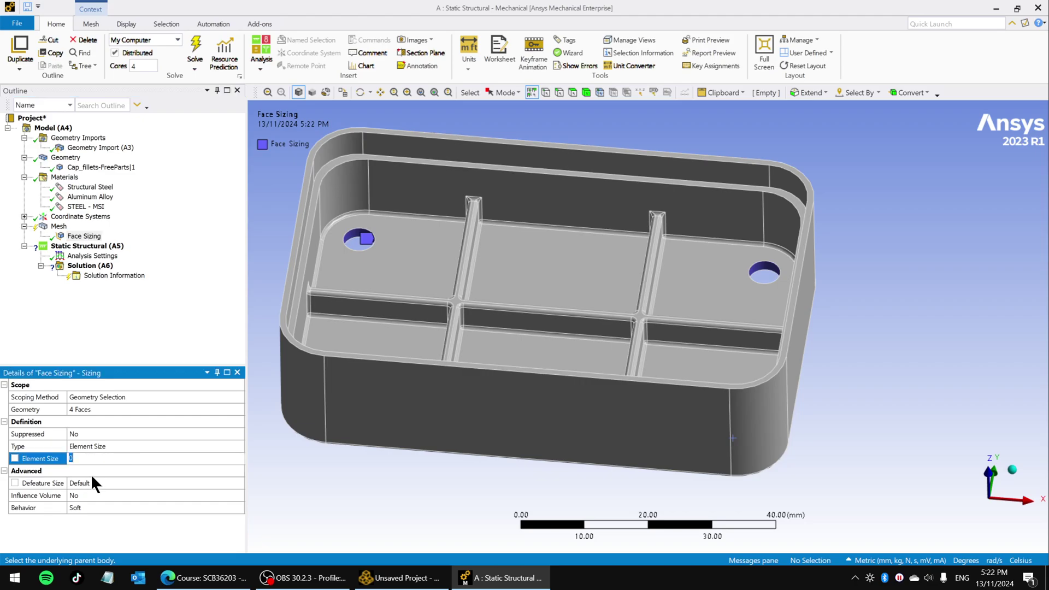
click(324, 498)
click(148, 460)
key(Return)
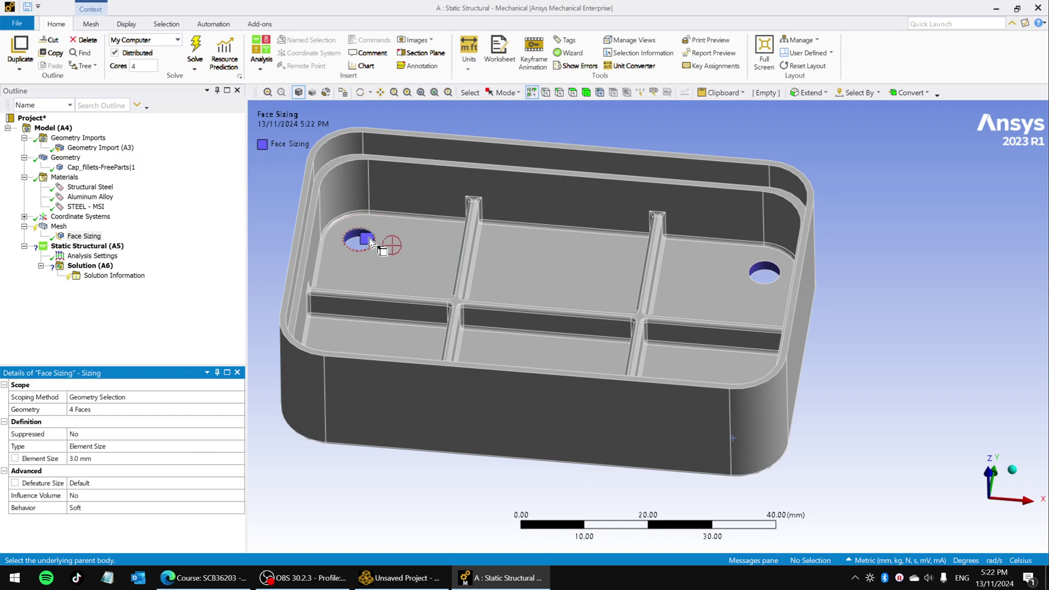
Step: Generate the mesh with the face sizing and inspect the elements around a corner hole and across the cover
mouse_move(624, 269)
middle_down()
mouse_move(601, 328)
mouse_move(623, 274)
middle_up()
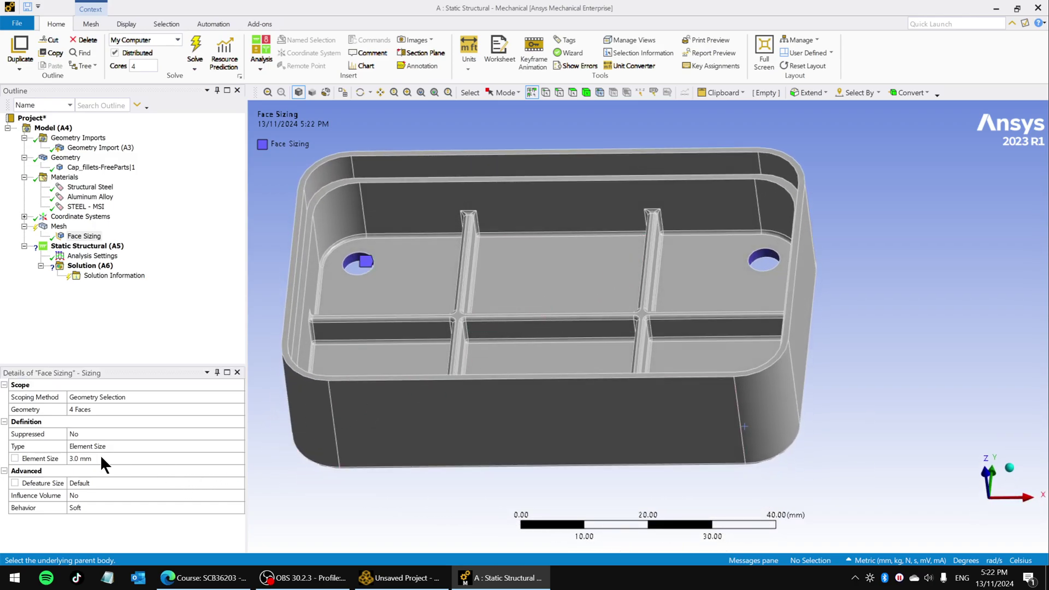
right_click(58, 224)
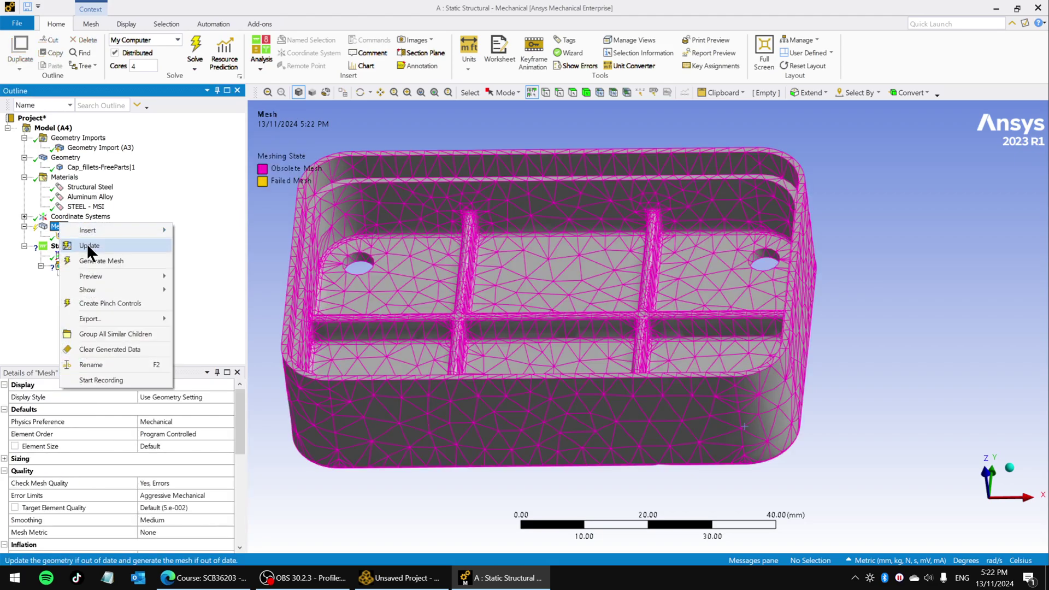
click(105, 259)
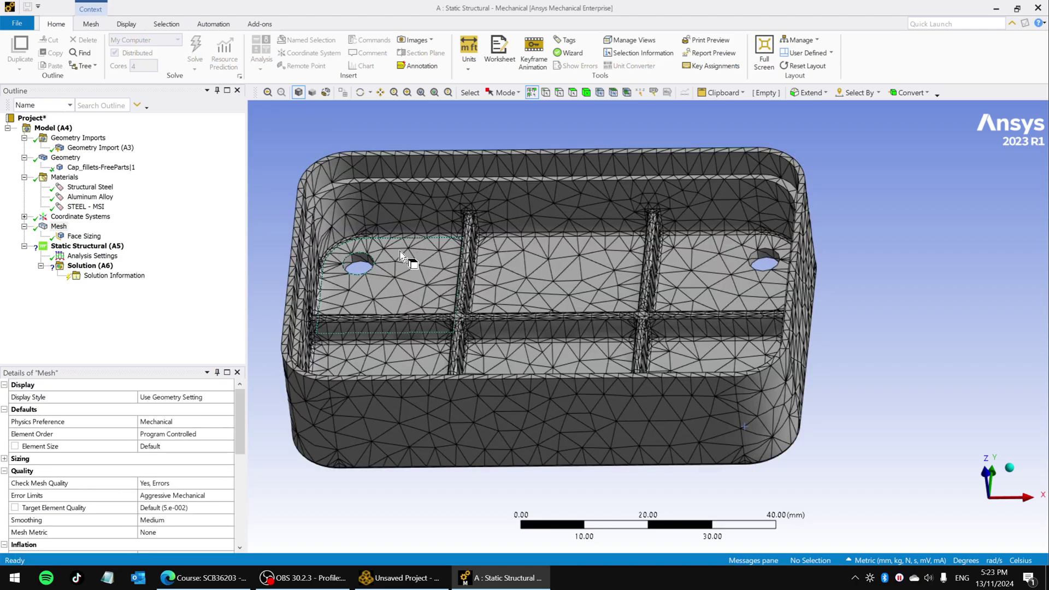
middle_drag(554, 306, 399, 248)
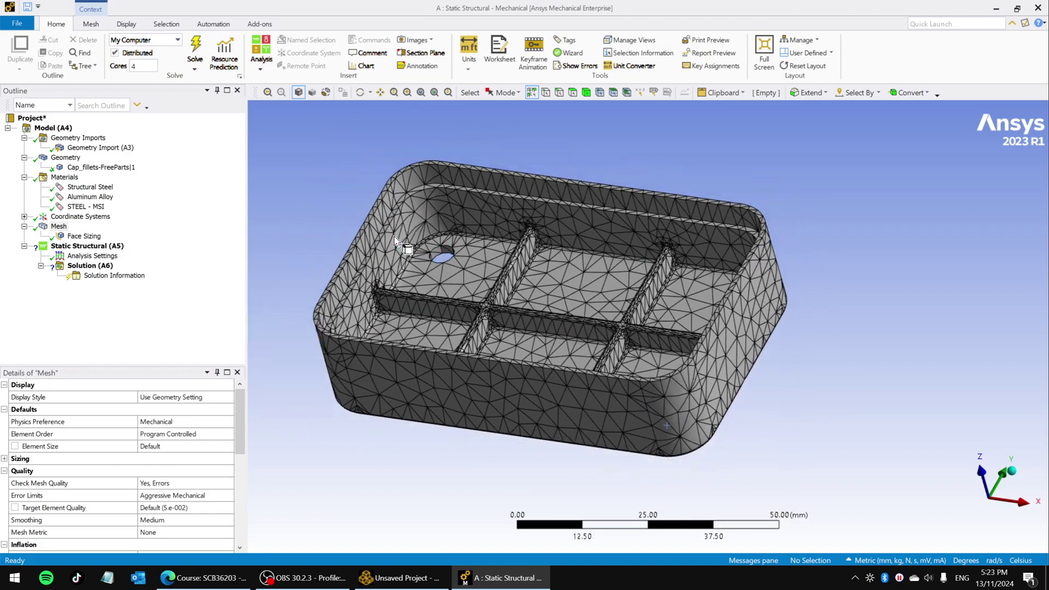
right_drag(370, 205, 459, 294)
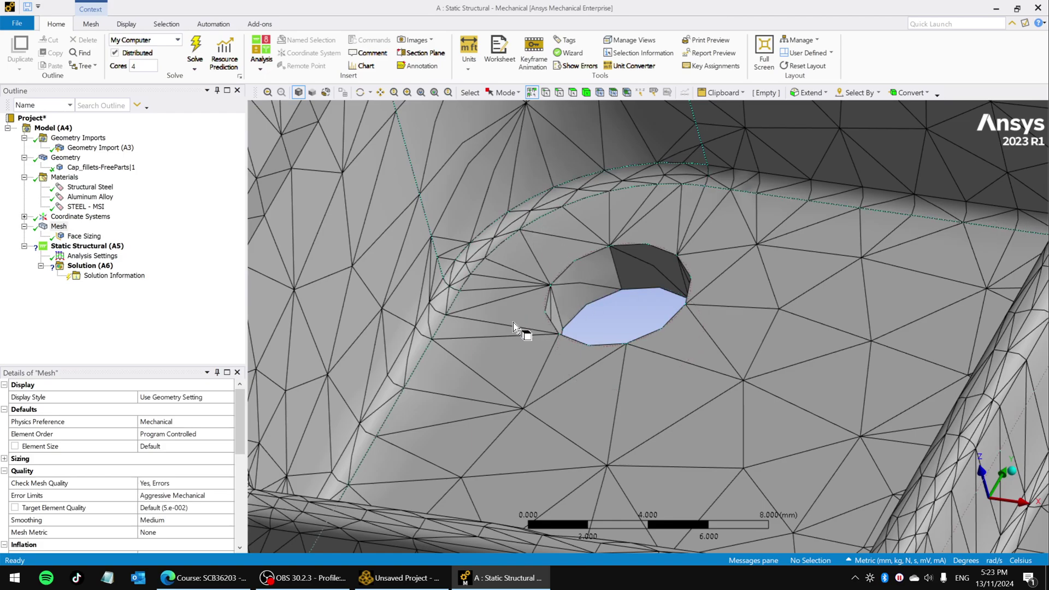
scroll(525, 321, down, 2)
scroll(526, 323, down, 6)
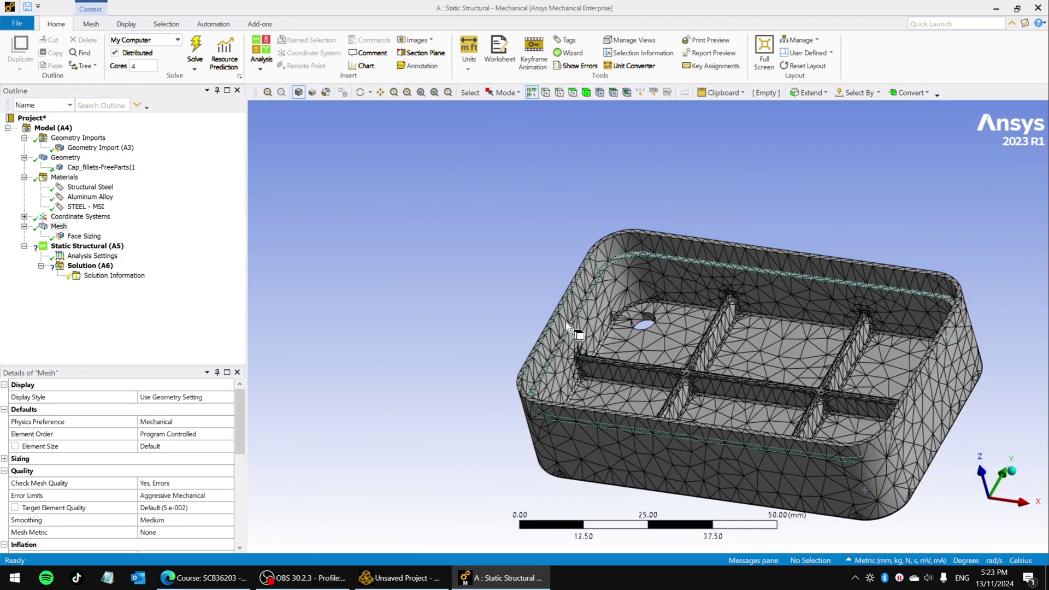
mouse_move(527, 194)
right_down()
mouse_move(536, 295)
mouse_move(1022, 551)
mouse_move(999, 541)
right_up()
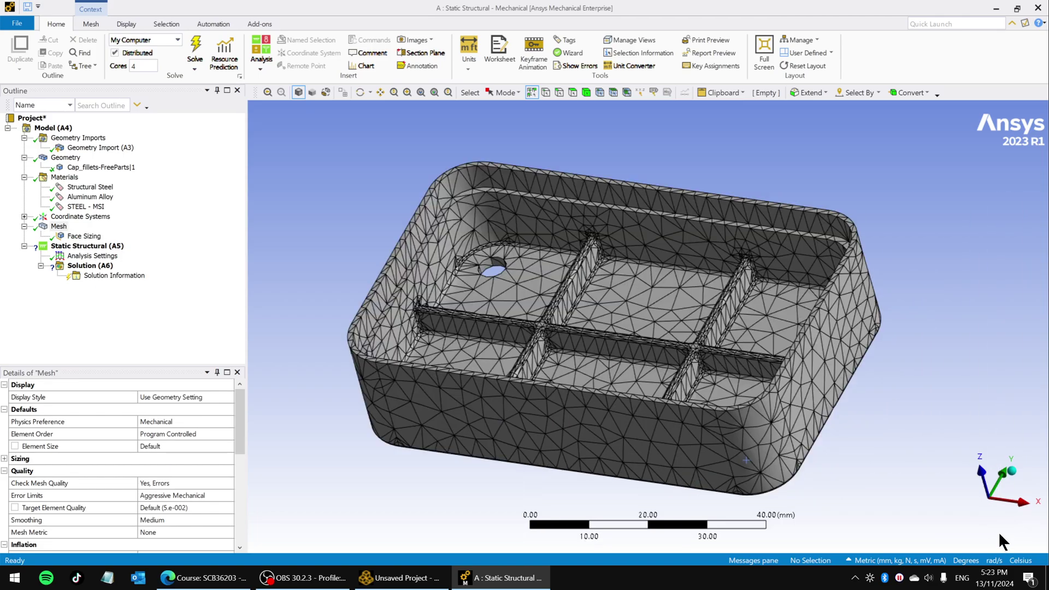
middle_drag(702, 352, 683, 347)
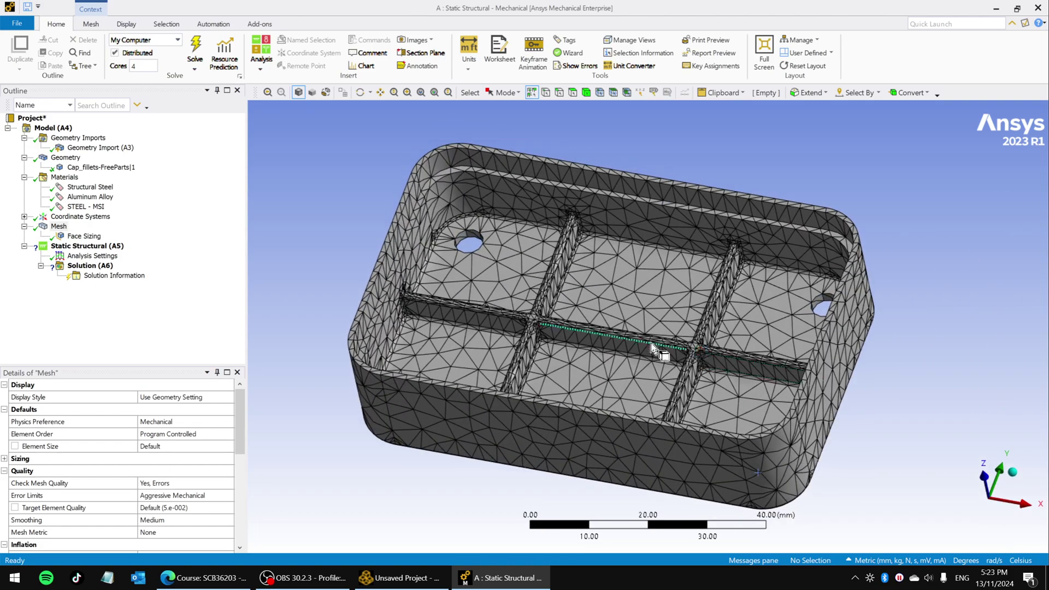
right_click(59, 226)
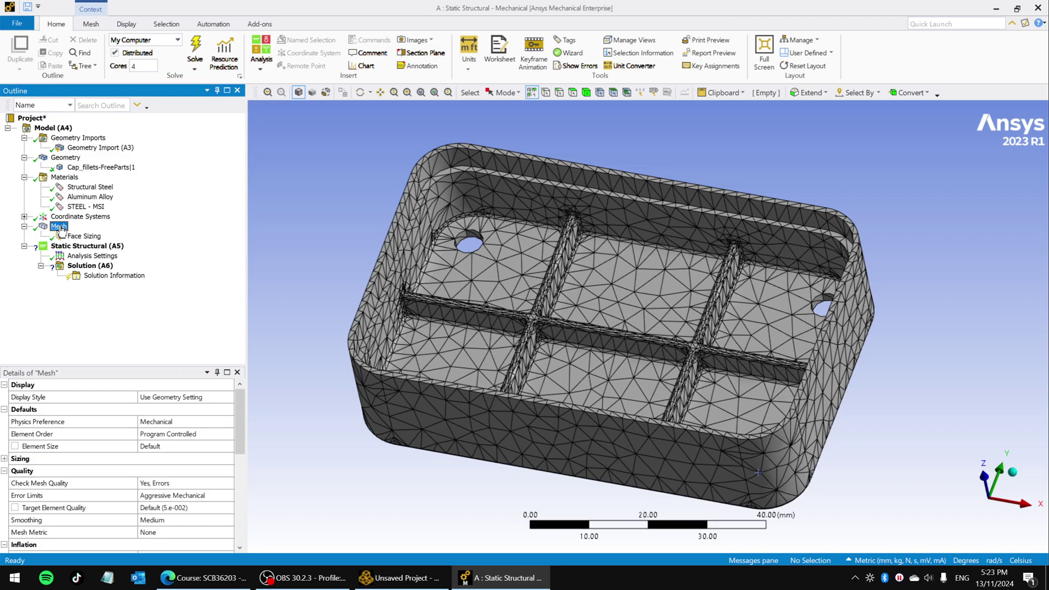
mouse_move(88, 234)
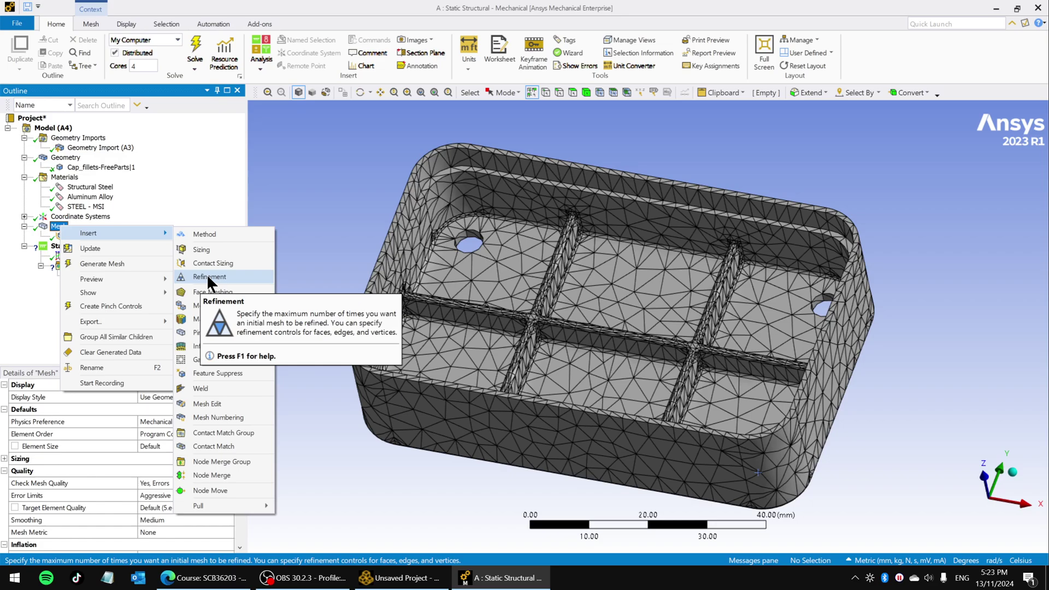
click(344, 177)
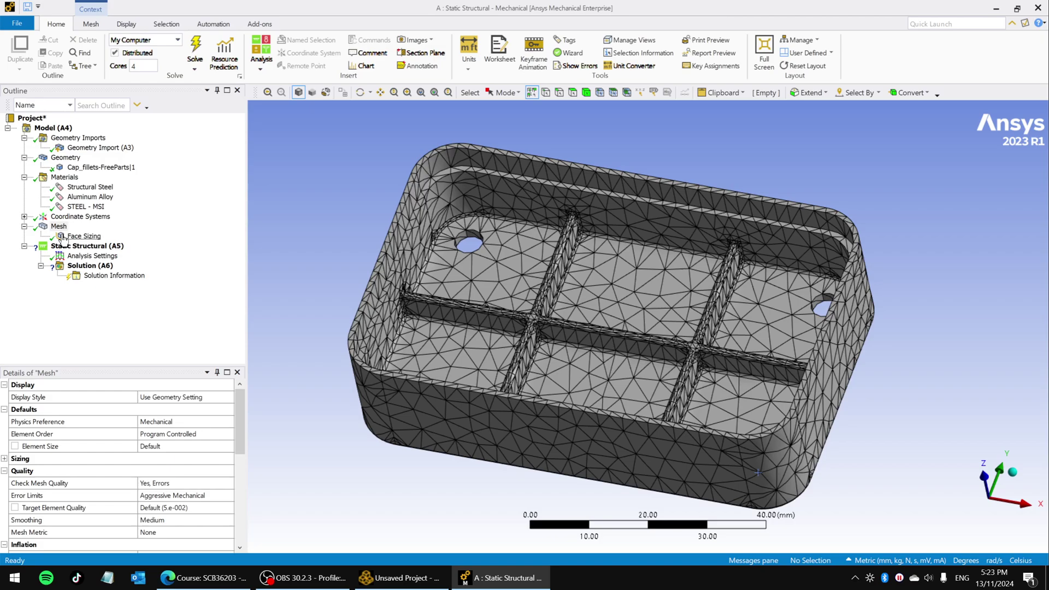
Step: Delete the Face Sizing control from the mesh and confirm its removal
right_click(79, 238)
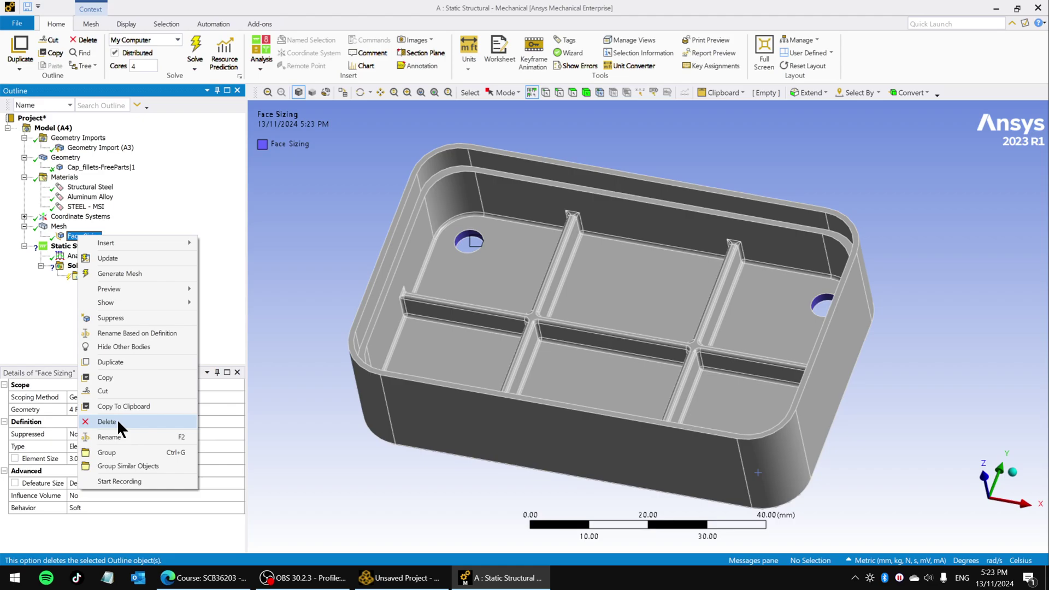
click(241, 296)
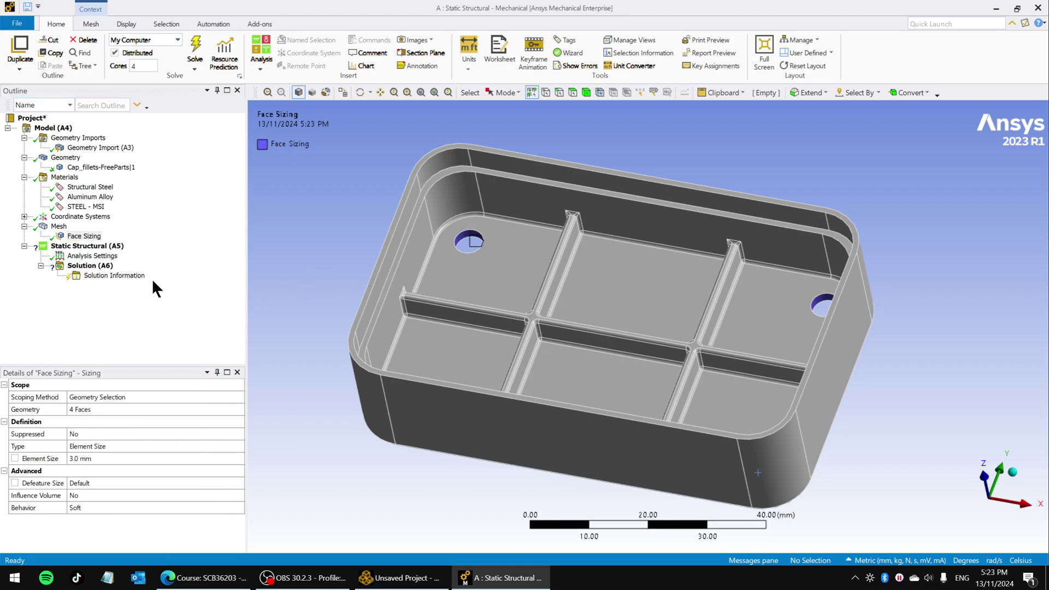
right_click(90, 237)
click(118, 423)
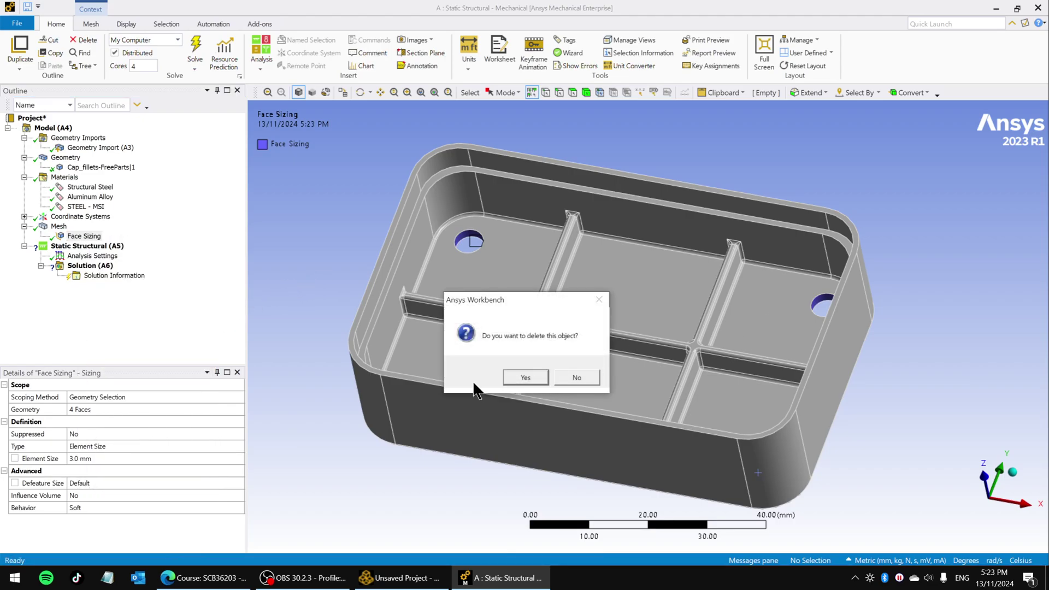
click(519, 378)
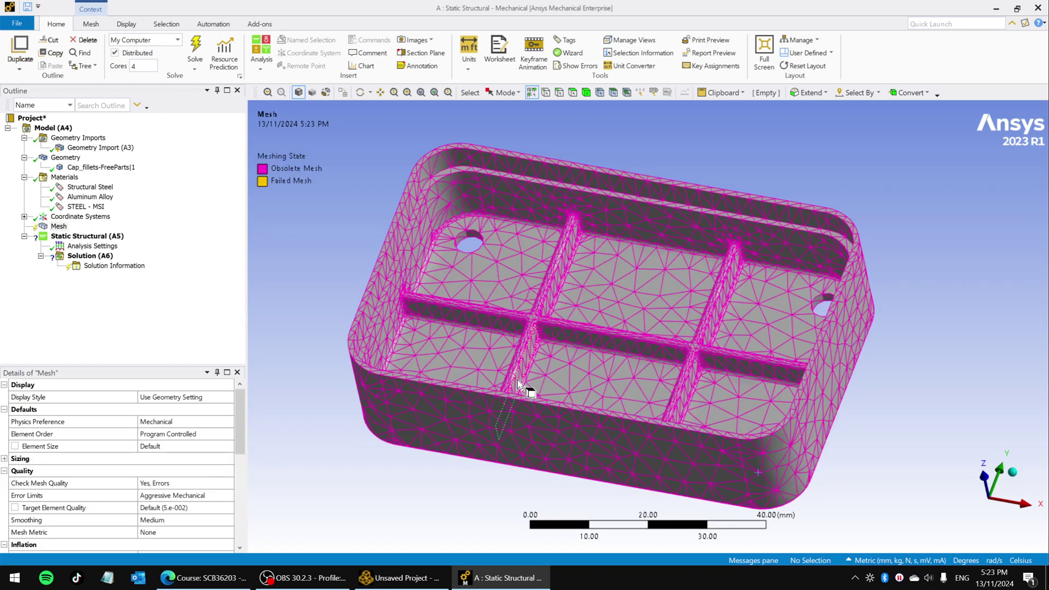
Step: Regenerate the cover's mesh with the default element size and no local sizing
right_click(57, 227)
click(92, 264)
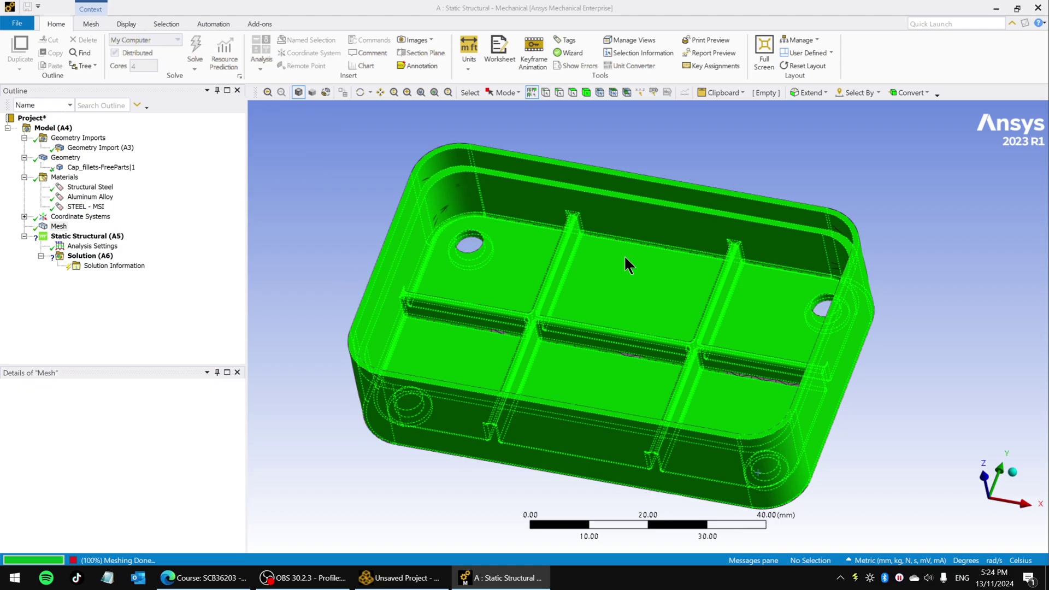
middle_drag(636, 328, 659, 317)
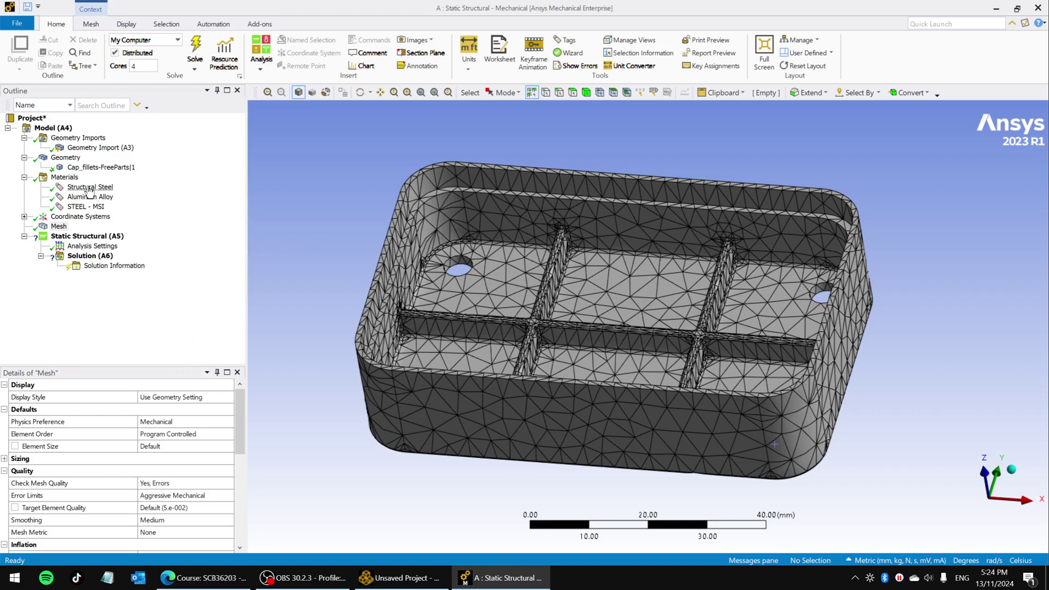
Step: Insert a Fixed Support under the Static Structural analysis
click(101, 167)
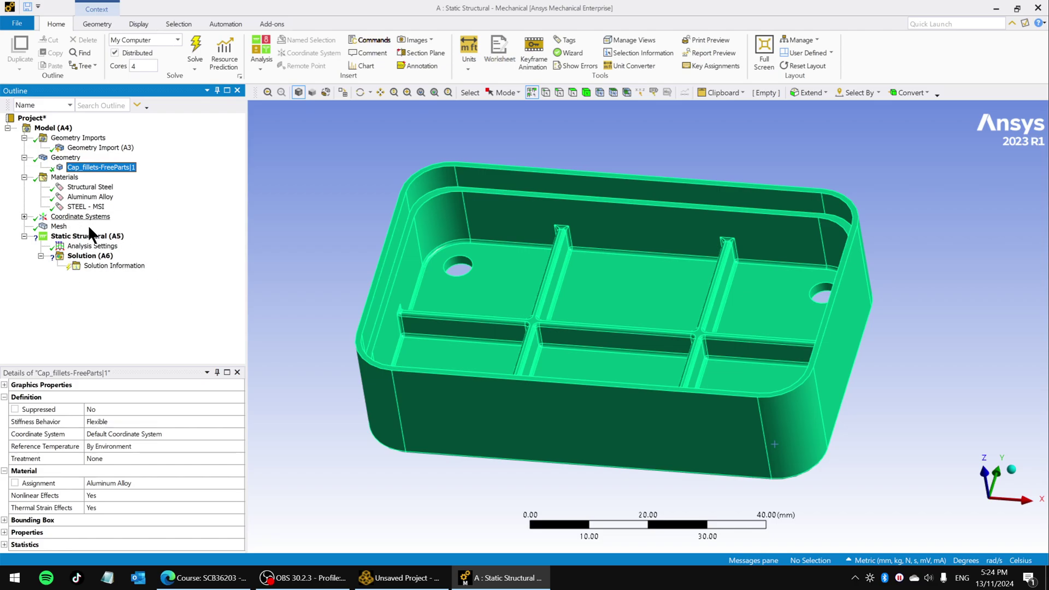
click(65, 238)
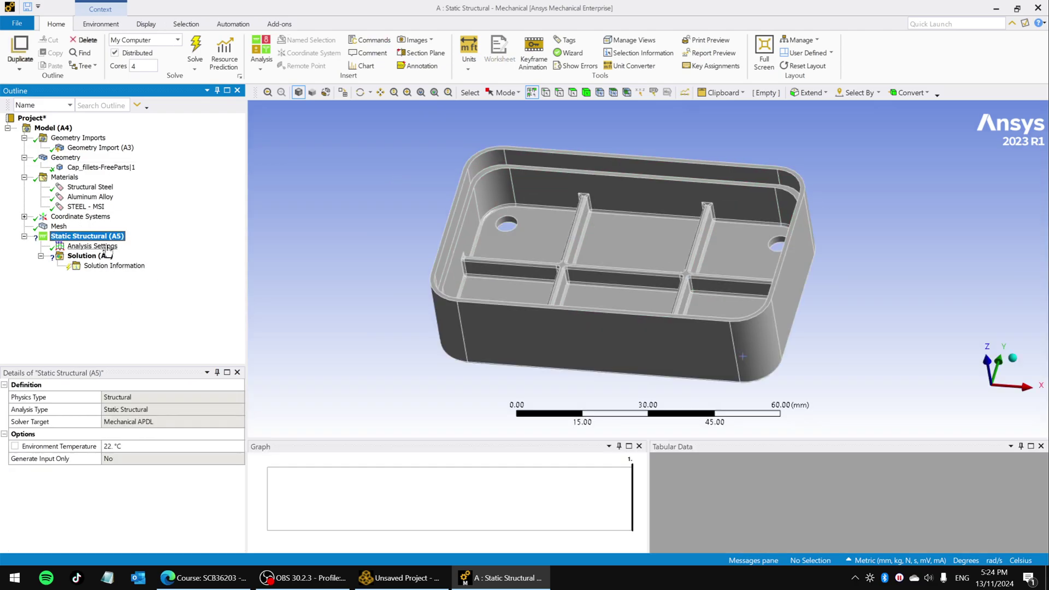
right_click(108, 238)
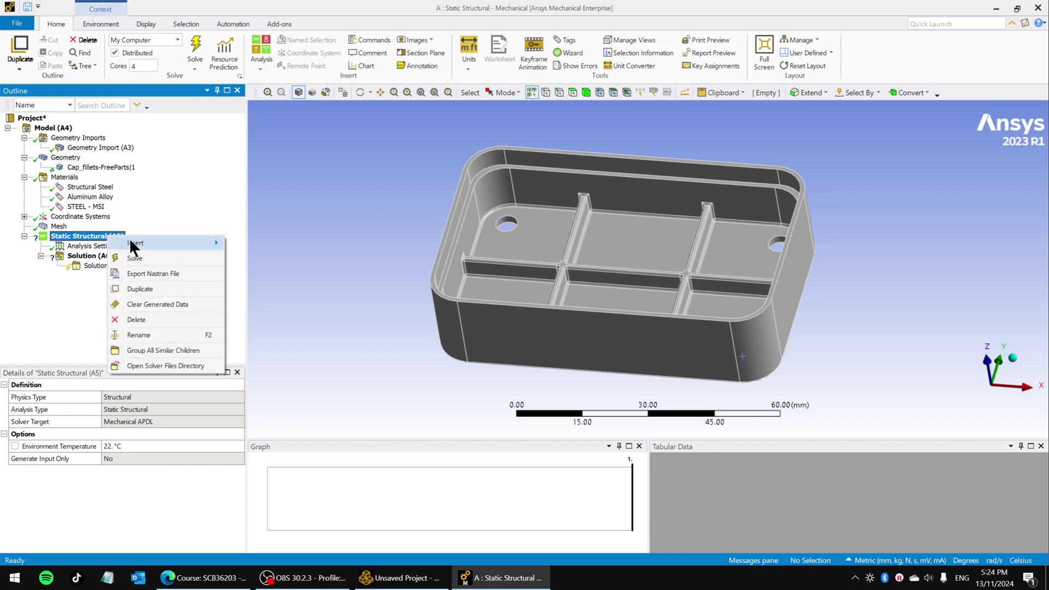
mouse_move(135, 245)
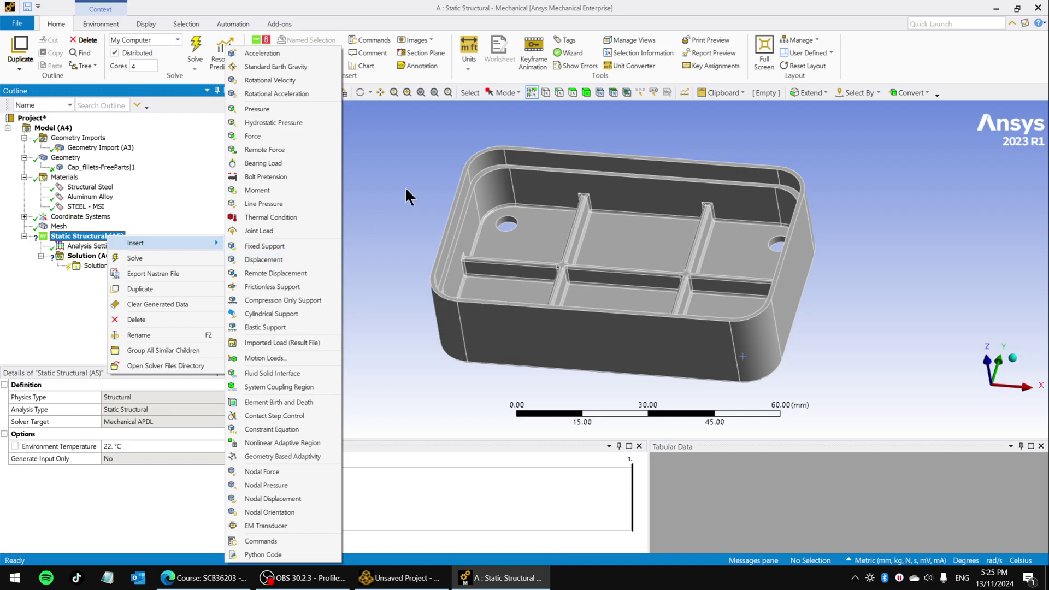
click(273, 246)
Step: Scope the Fixed Support to the cylindrical inner faces of the four corner holes in the cover's base
scroll(495, 221, up, 5)
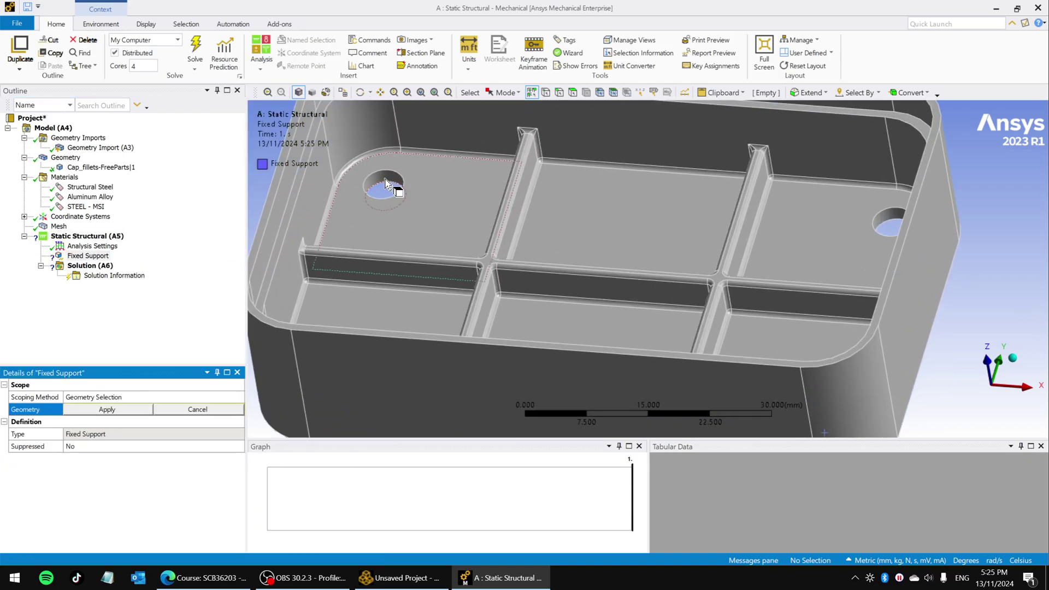
click(386, 183)
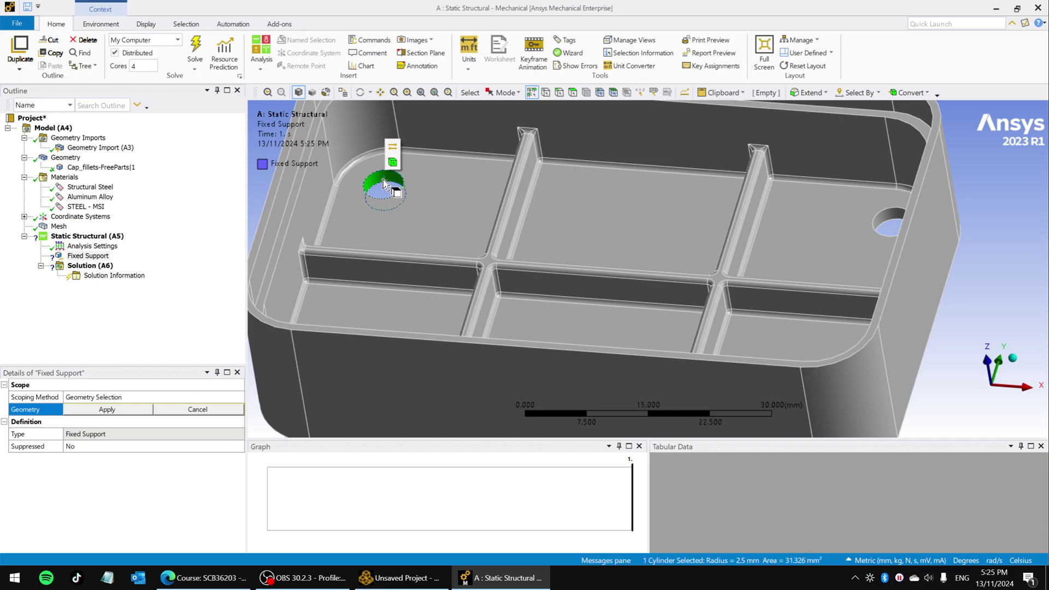
ctrl+click(887, 223)
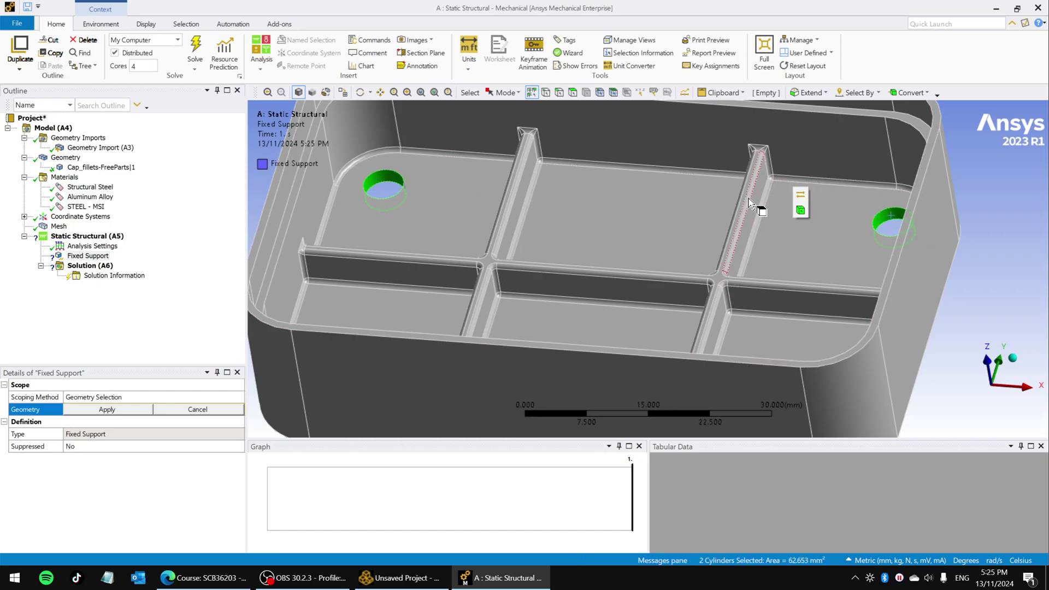
middle_drag(751, 202, 725, 259)
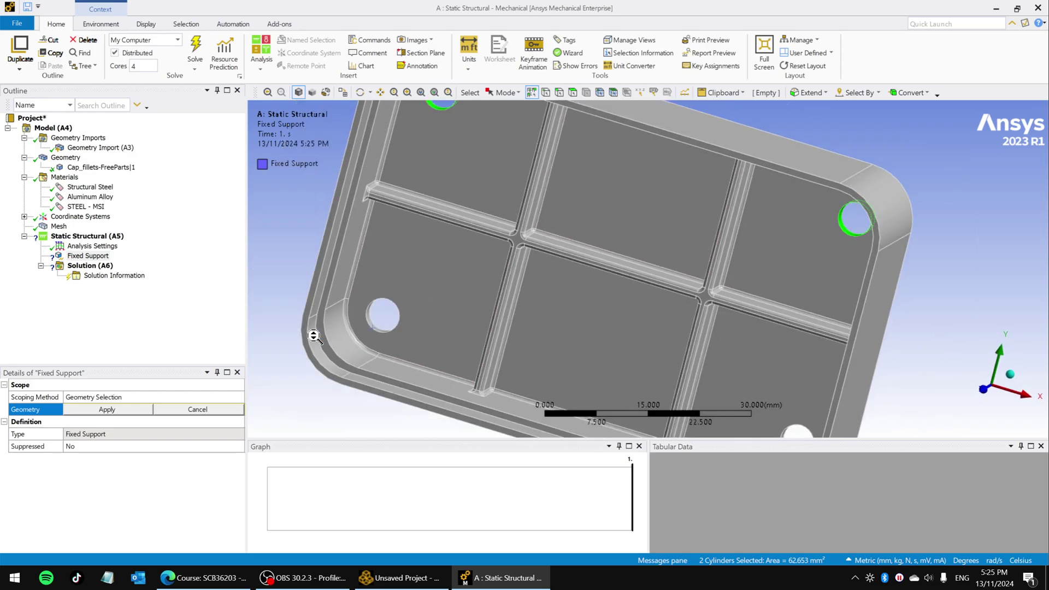
scroll(445, 334, down, 3)
scroll(461, 300, up, 3)
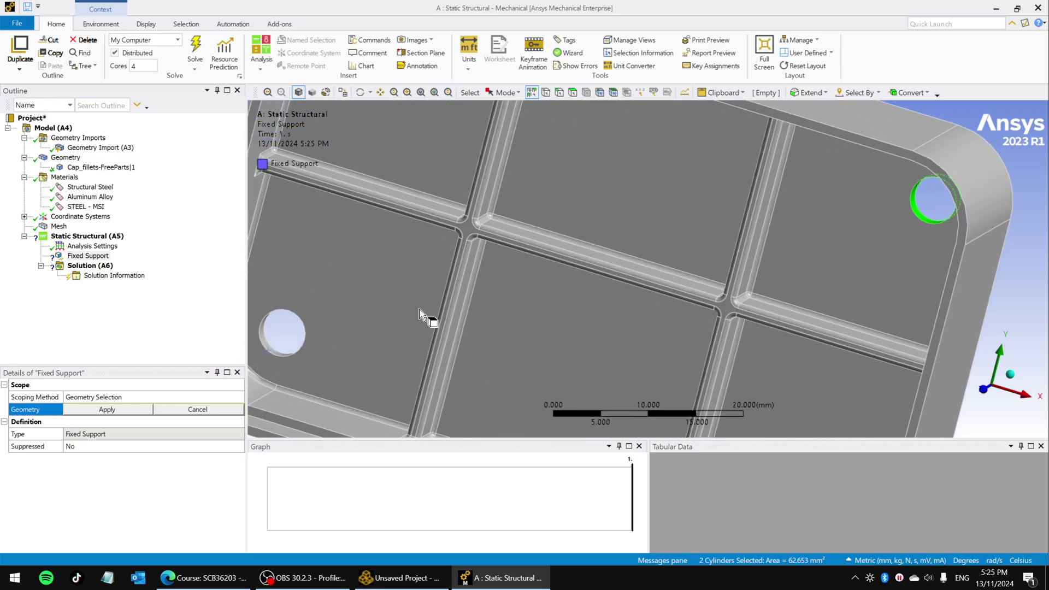
ctrl+click(280, 354)
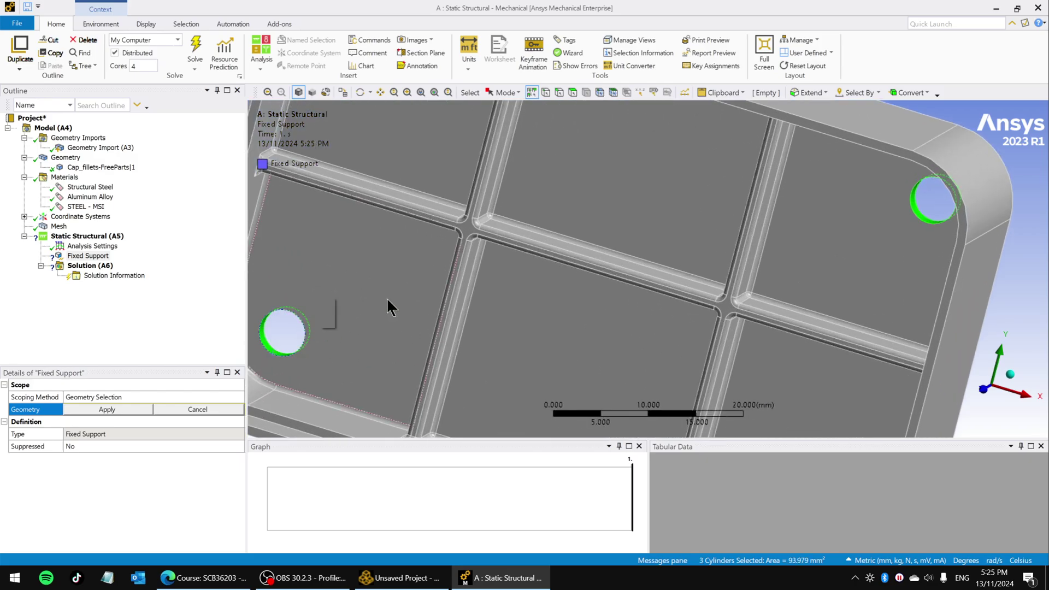
scroll(504, 223, up, 3)
scroll(503, 223, down, 5)
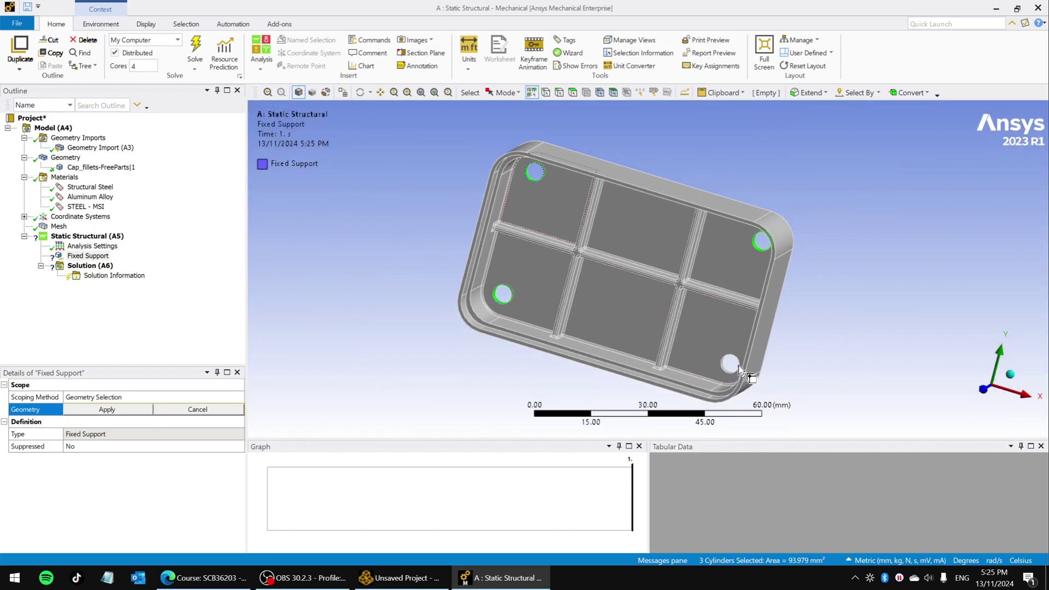
scroll(733, 379, down, 2)
scroll(733, 379, up, 2)
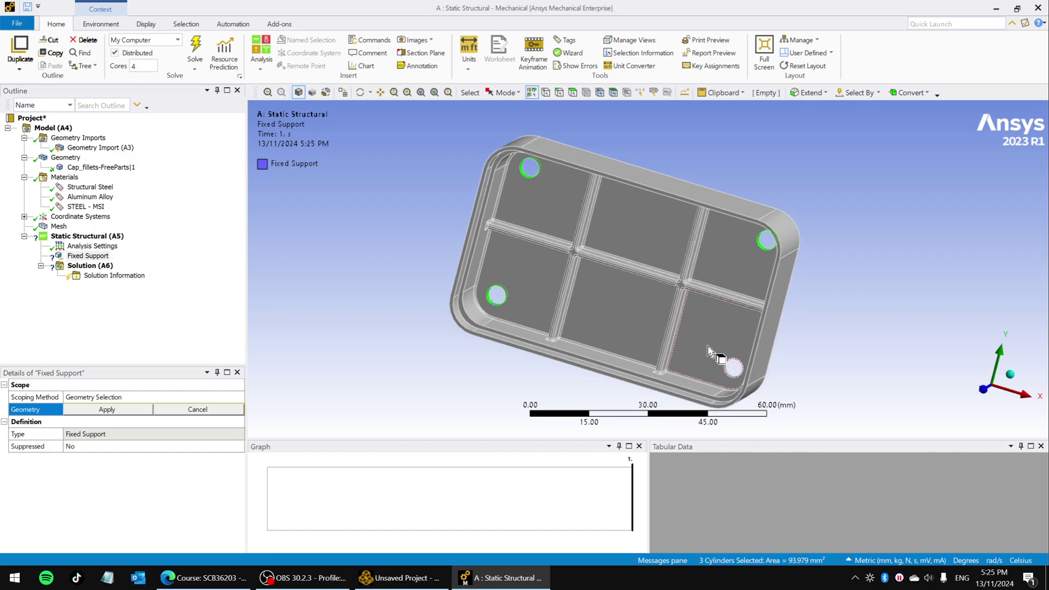
drag(708, 344, 770, 405)
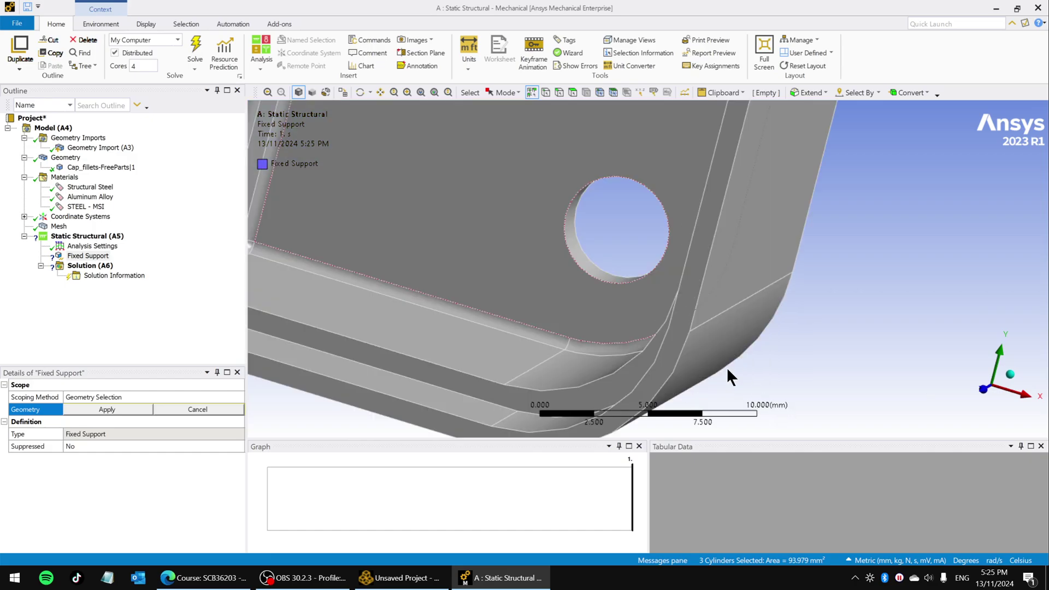
ctrl+click(583, 267)
scroll(812, 349, down, 3)
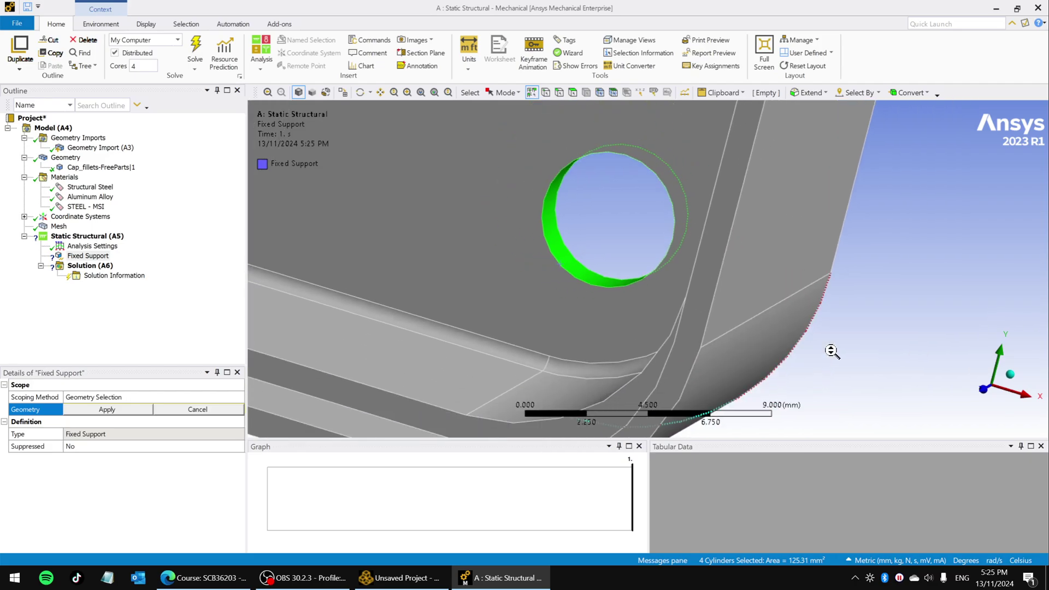
scroll(765, 319, down, 6)
middle_drag(630, 305, 651, 265)
click(133, 409)
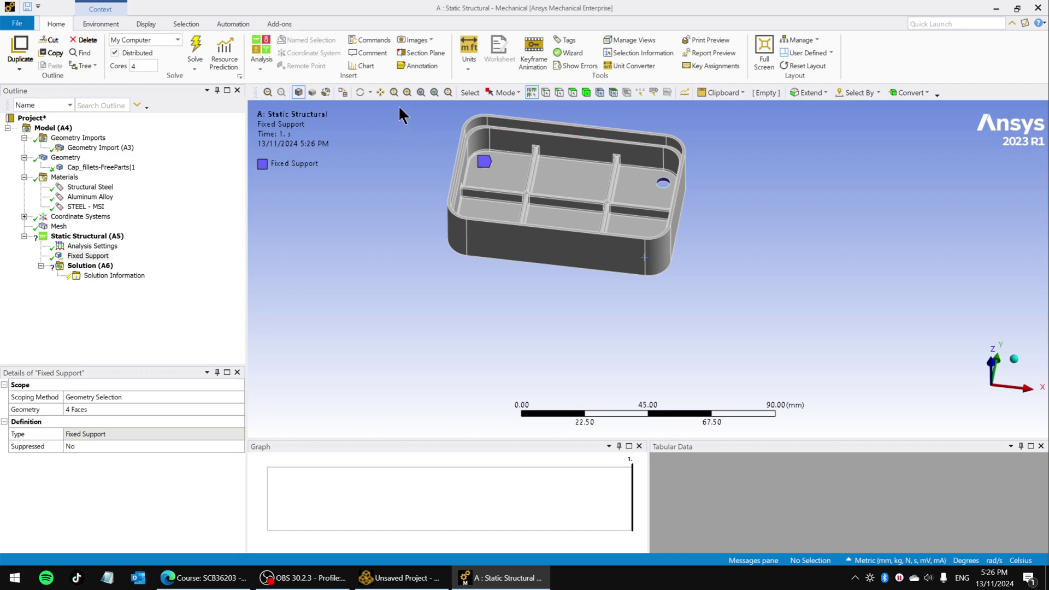
Step: Fit the cover in view and inspect the fixed support on its four corner holes
click(421, 93)
middle_drag(737, 220, 703, 272)
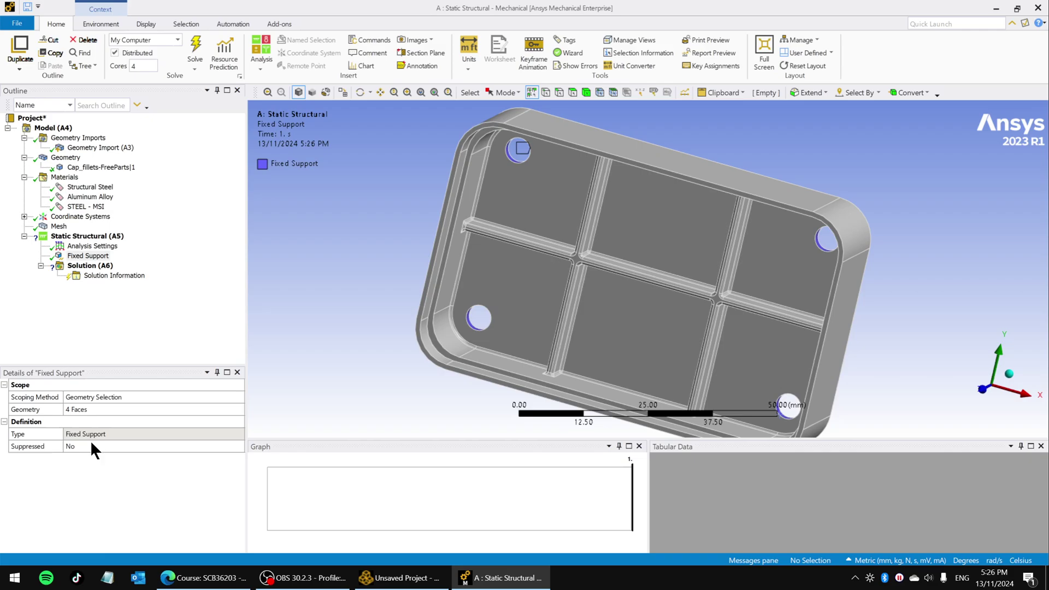
click(104, 257)
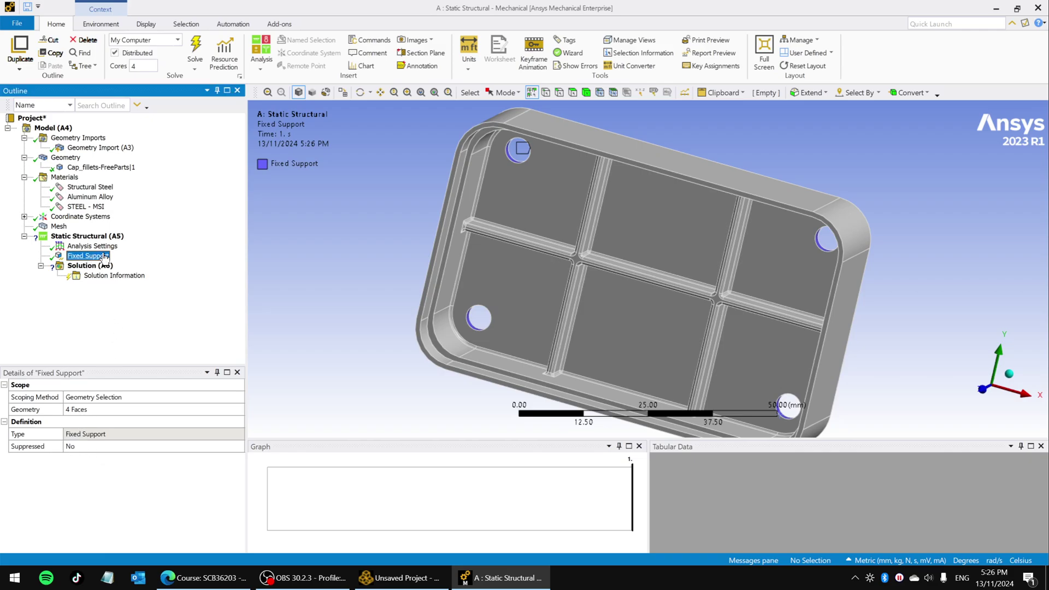
click(92, 246)
click(87, 256)
middle_drag(613, 240, 640, 219)
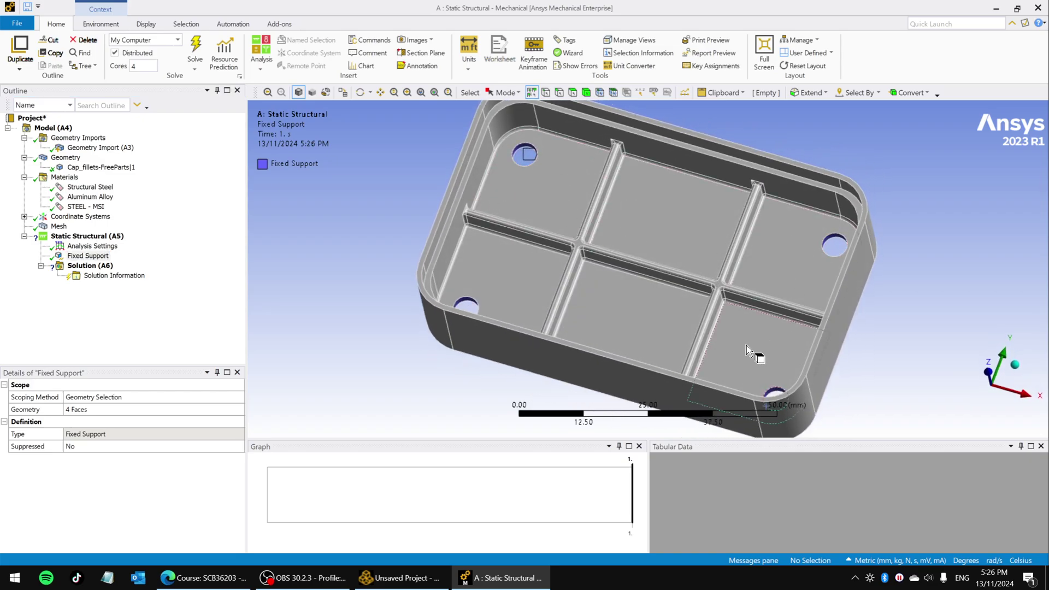
middle_drag(747, 345, 680, 287)
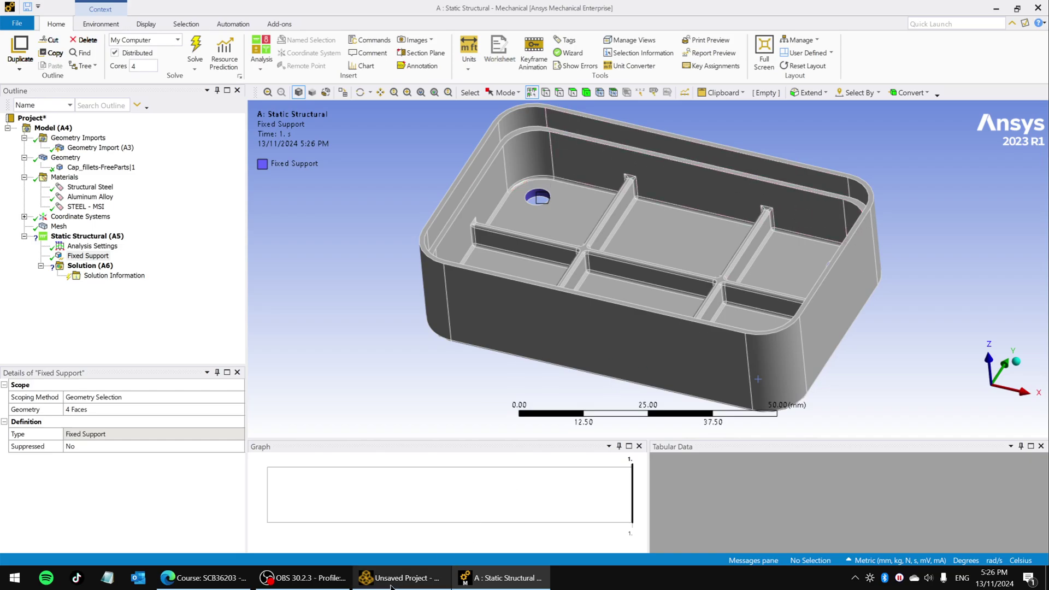
Step: Switch to the workshop instructions PDF in the browser and review the Assumptions and Loads slides for the cover's supports and pressure load
click(214, 586)
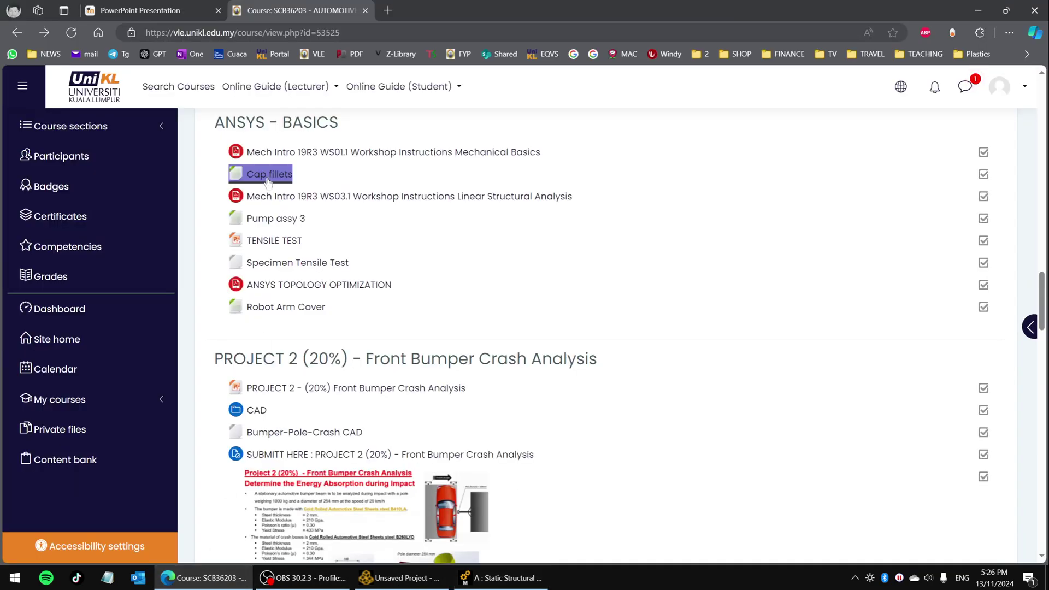
click(166, 11)
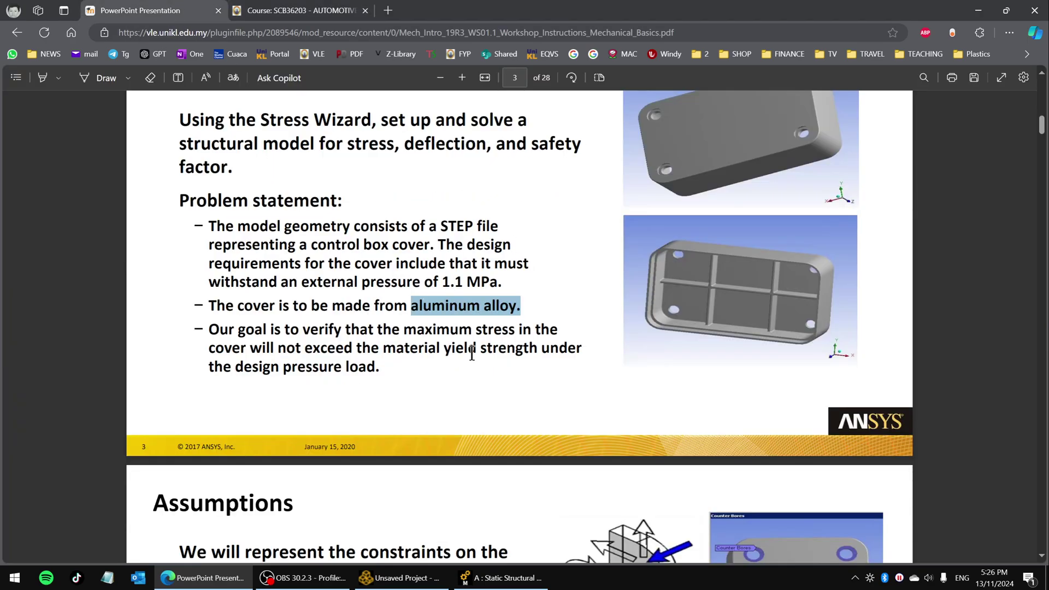
scroll(472, 354, down, 4)
scroll(472, 354, up, 4)
scroll(472, 354, down, 10)
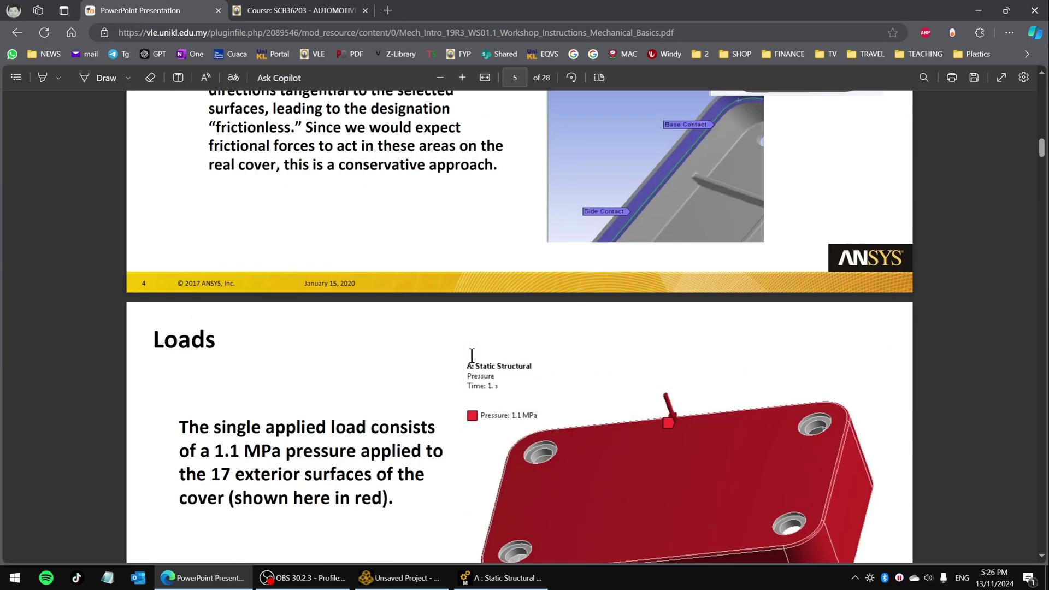
scroll(473, 355, up, 6)
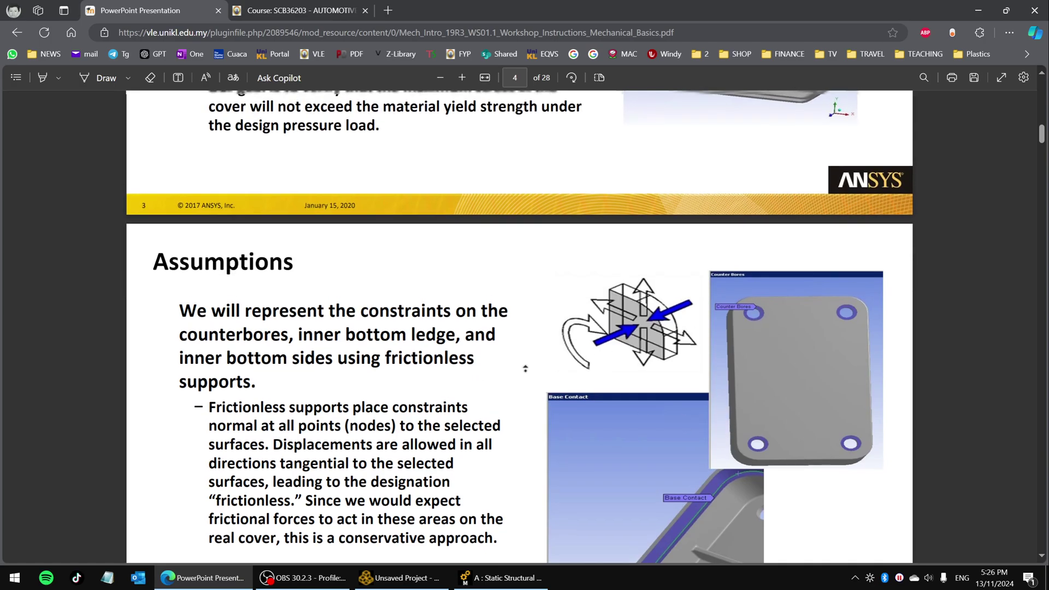
scroll(520, 405, up, 1)
scroll(513, 437, down, 5)
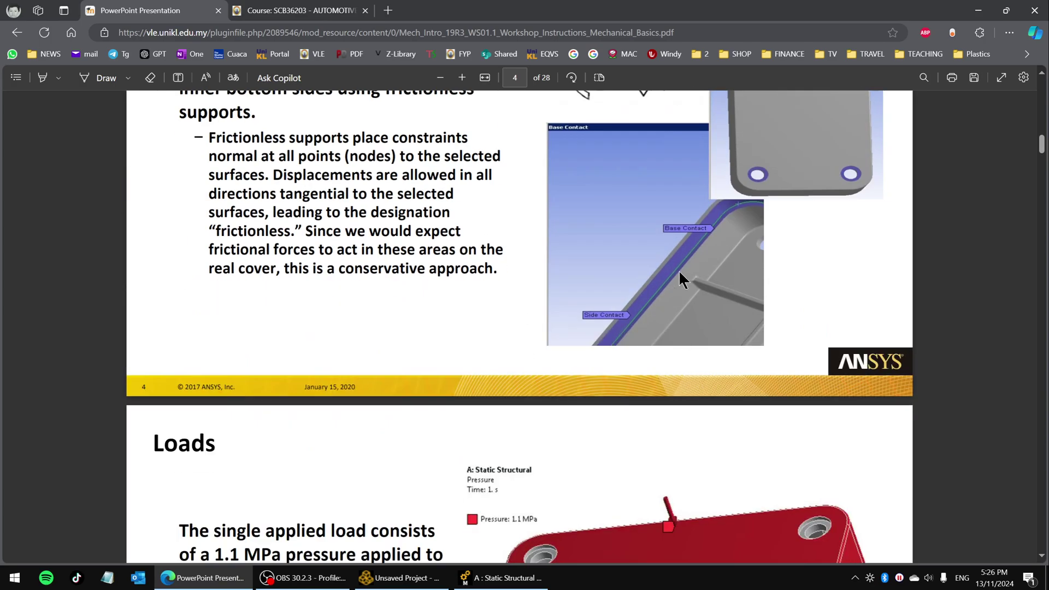
scroll(680, 284, up, 2)
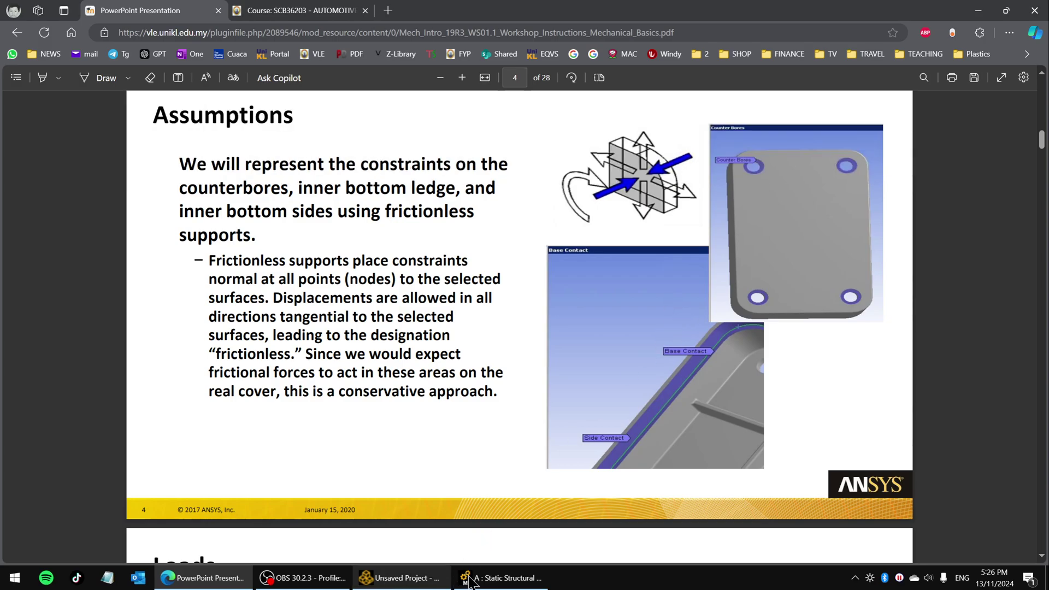
Step: Switch back to Ansys Mechanical and insert a Pressure load under the Static Structural analysis
click(474, 577)
middle_drag(659, 177, 681, 112)
right_click(86, 237)
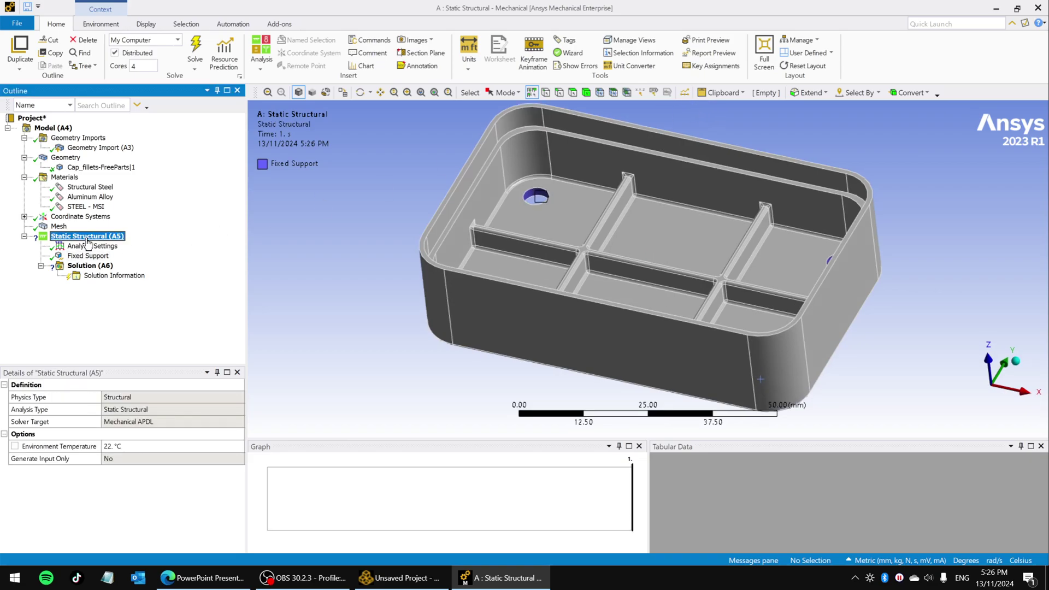
mouse_move(109, 248)
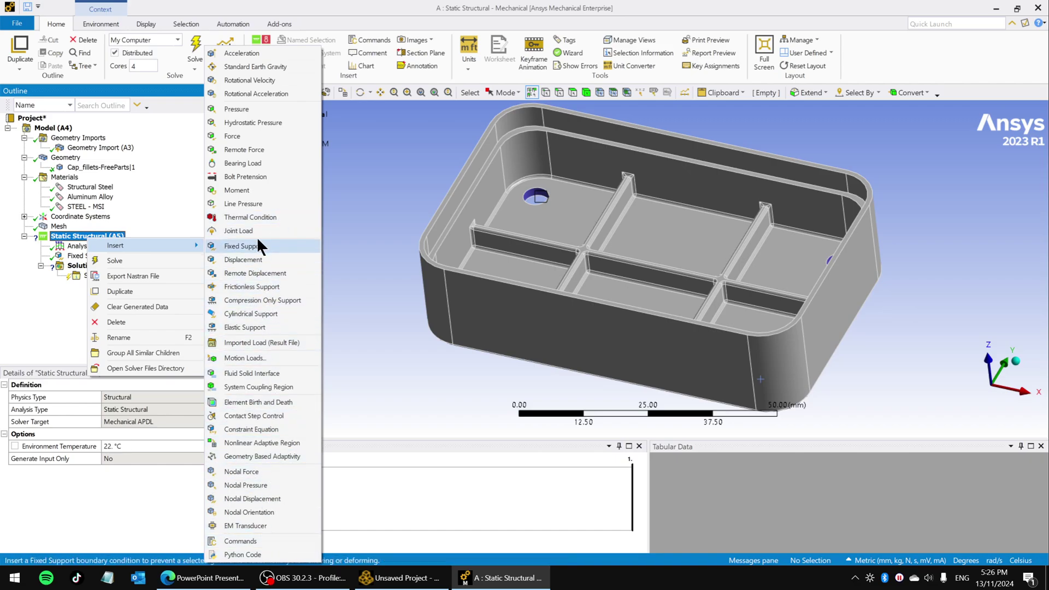
click(244, 109)
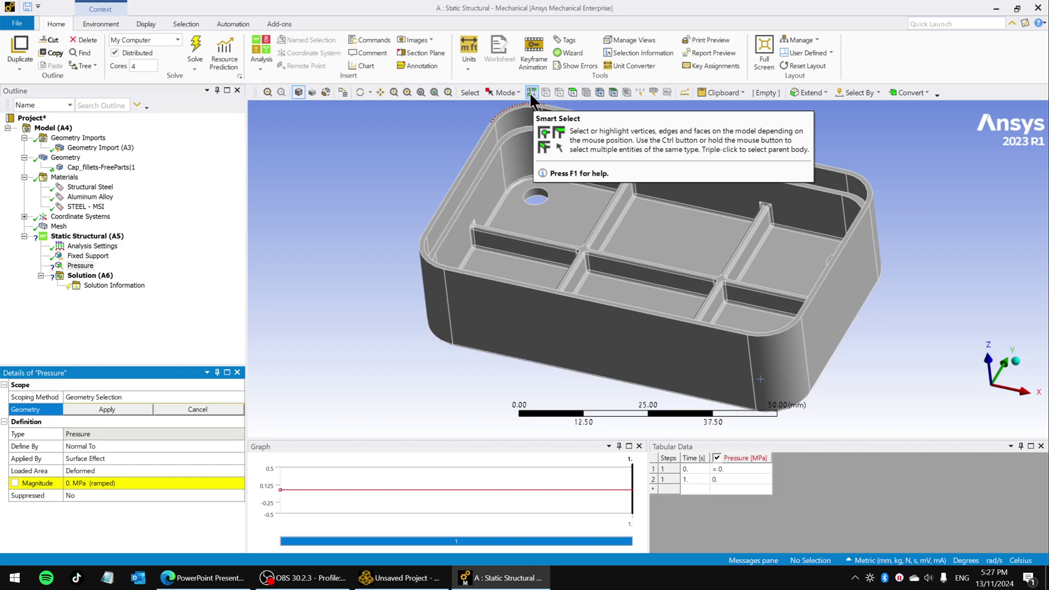
Step: Use Smart Select as the selection filter and define the Pressure load by Normal To
click(573, 91)
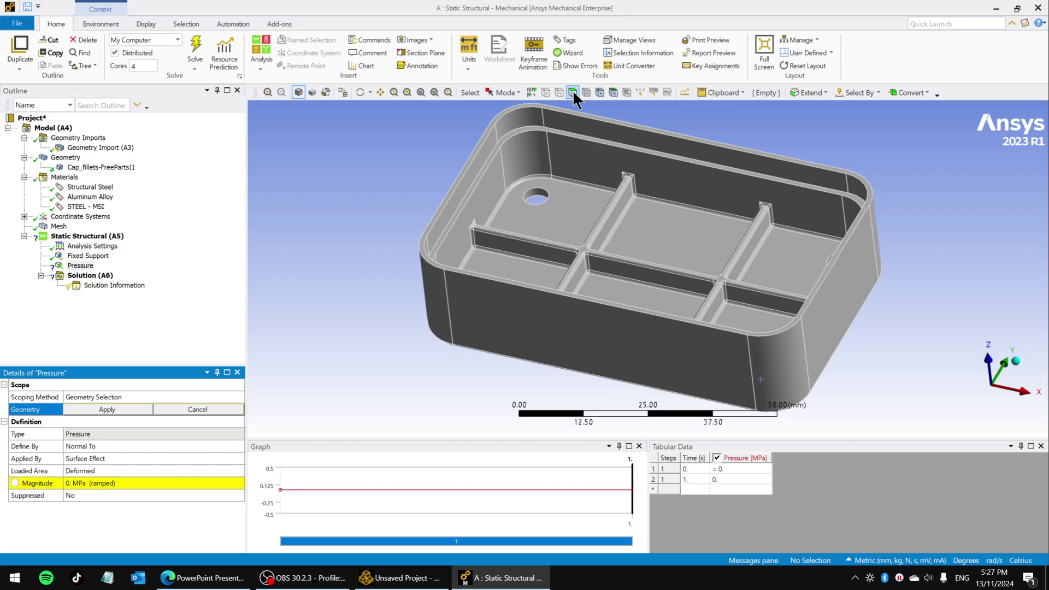
click(533, 93)
middle_drag(815, 354, 762, 328)
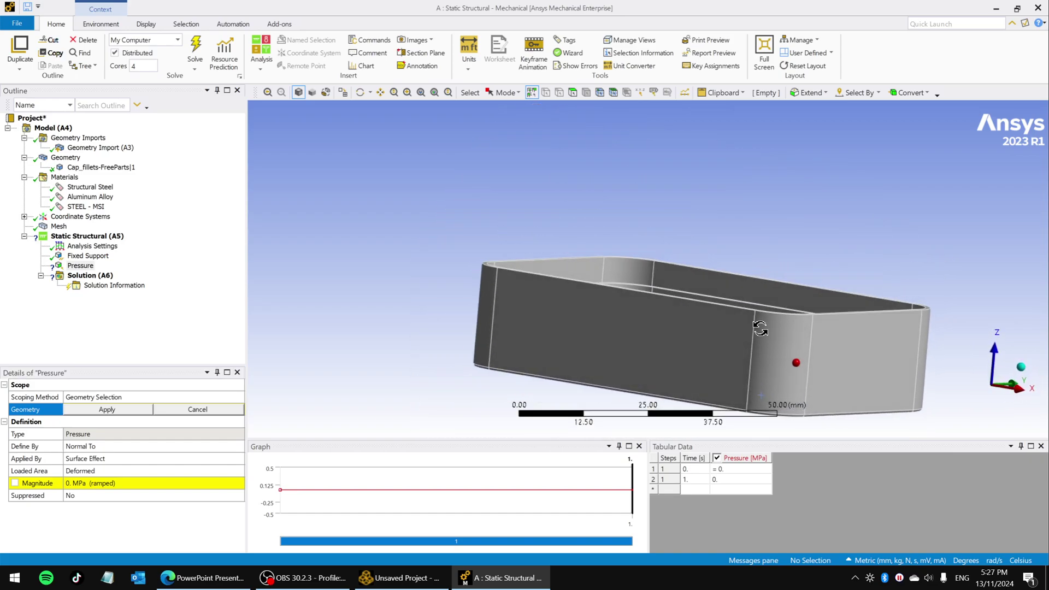
click(105, 447)
click(238, 446)
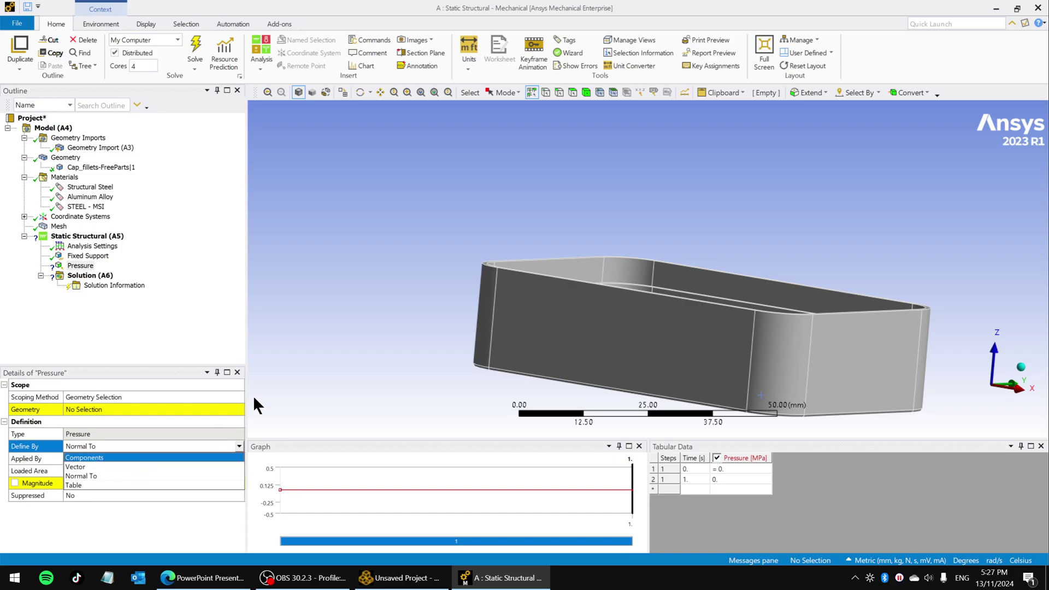
click(86, 475)
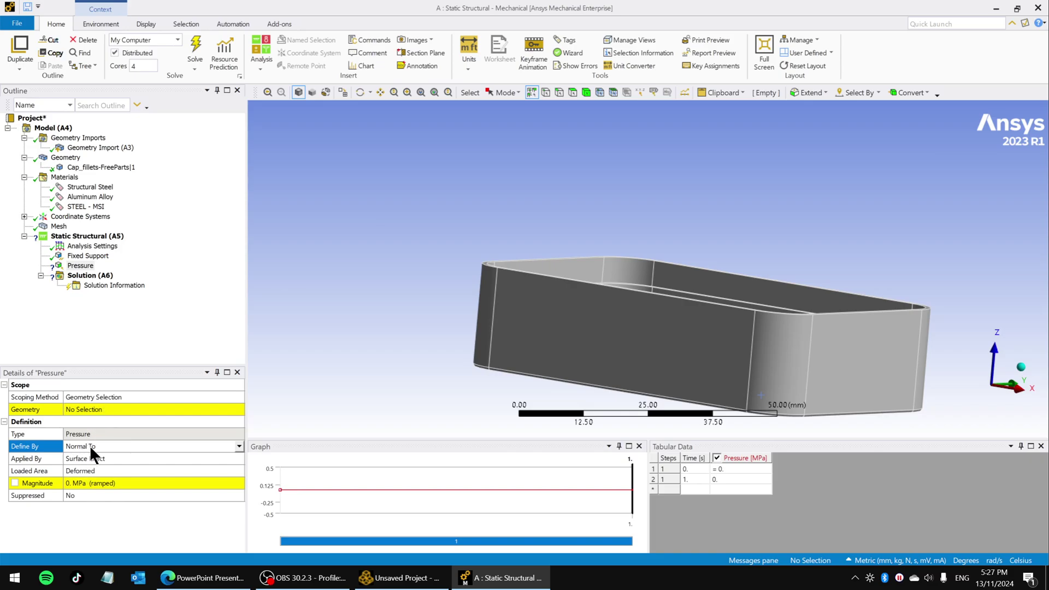
Step: For the Pressure geometry, select the cover's flat outer base face plus one long side, its adjoining rounded corner and the next side
click(87, 410)
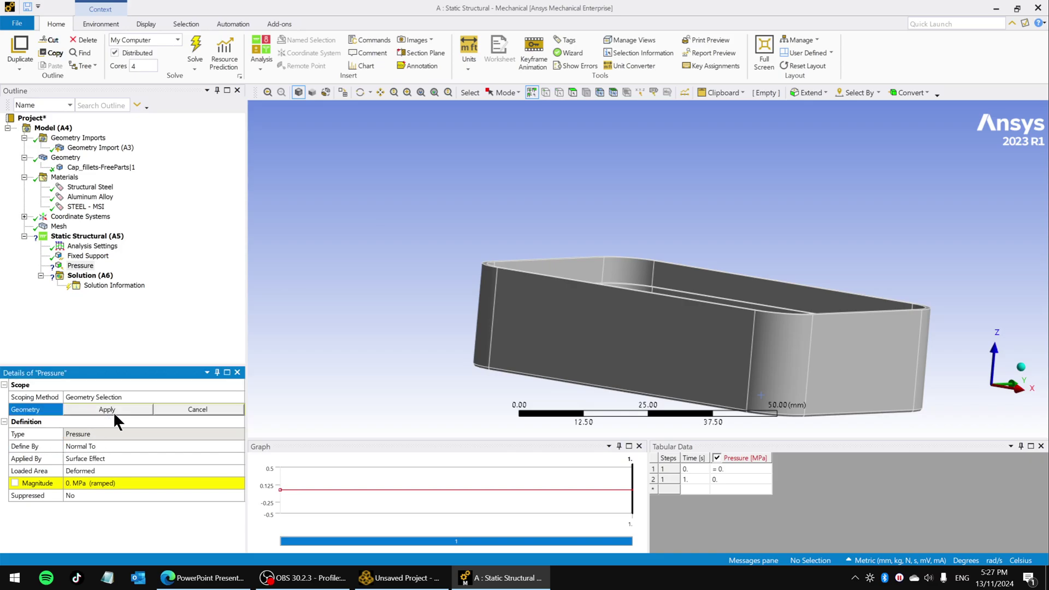
click(547, 307)
middle_drag(546, 307, 787, 198)
scroll(793, 347, up, 2)
scroll(776, 328, down, 5)
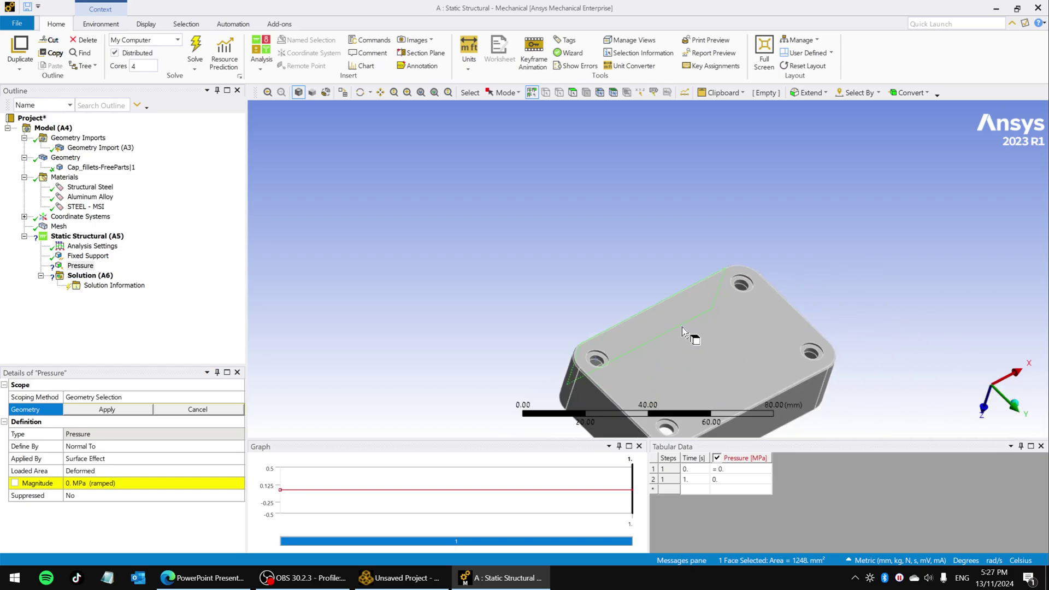
click(691, 366)
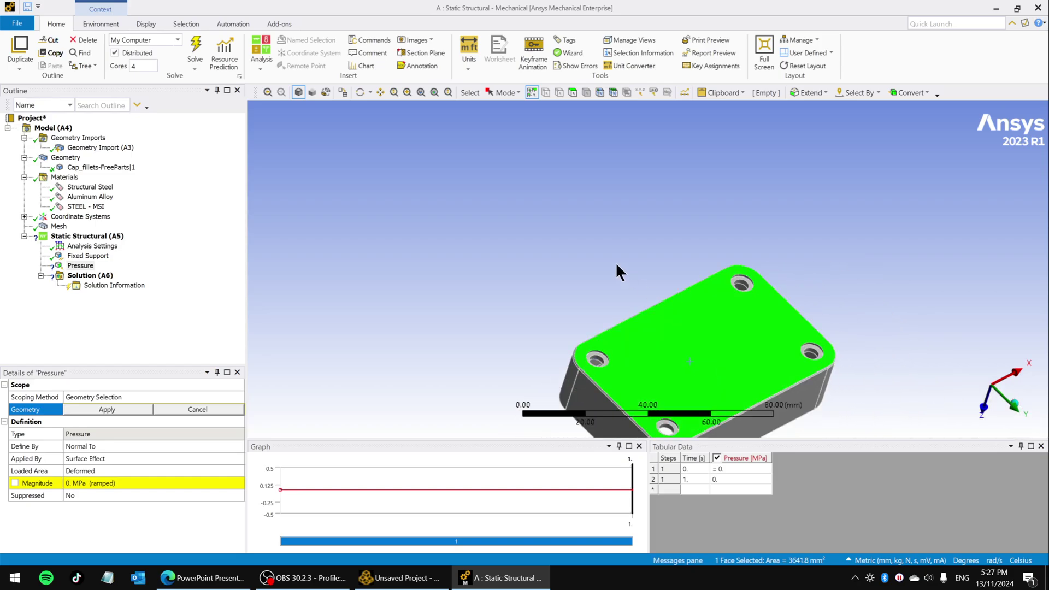
middle_drag(621, 271, 675, 276)
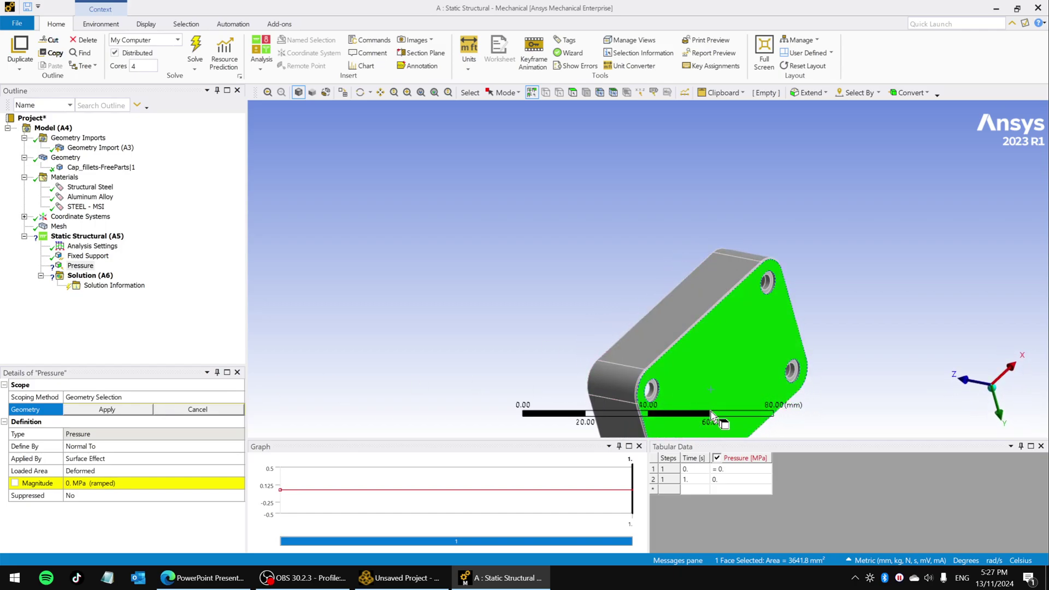
ctrl+click(667, 324)
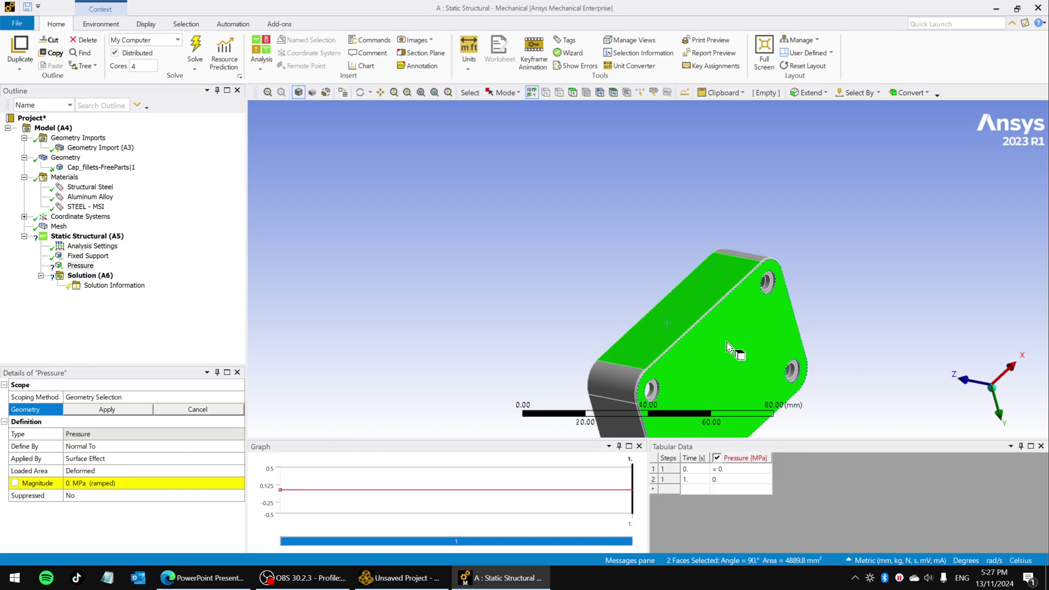
ctrl+click(621, 382)
ctrl+click(615, 421)
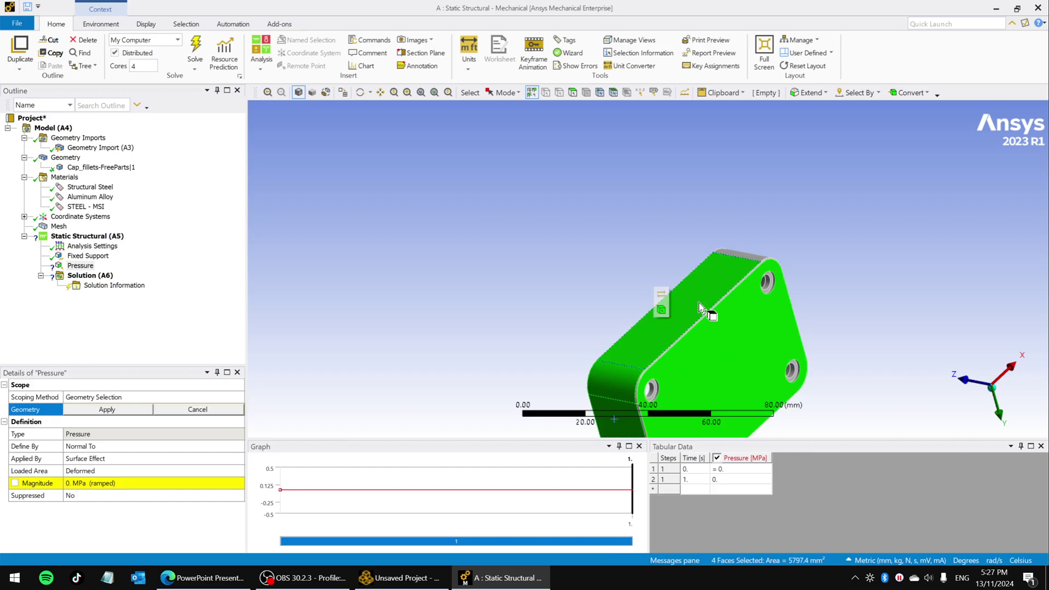
Step: Add the remaining outer side walls and rounded corner faces of the cover to the Pressure selection
middle_drag(700, 303, 684, 328)
ctrl+click(693, 343)
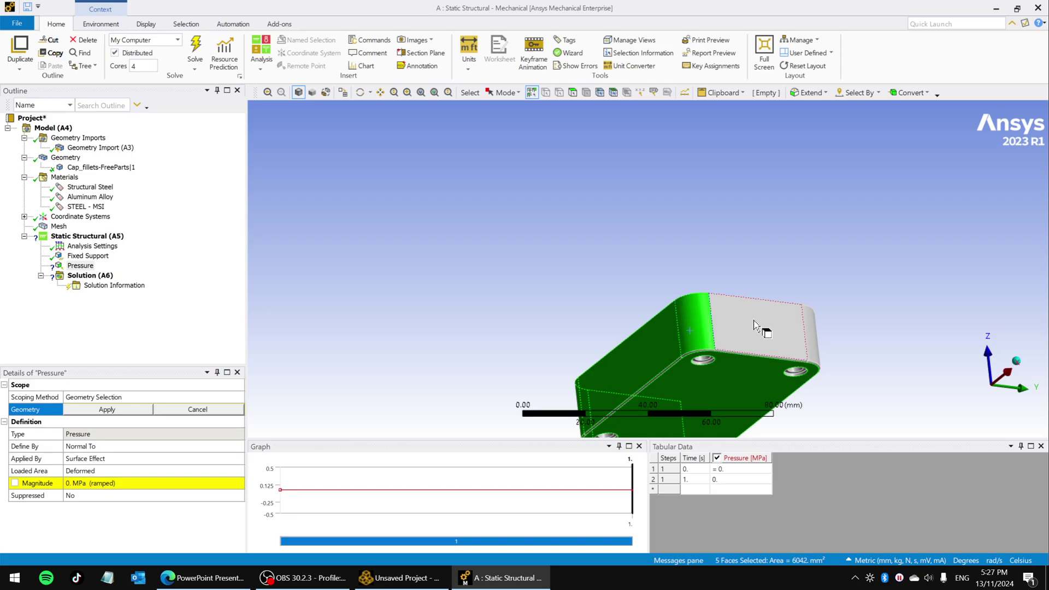
ctrl+click(802, 339)
middle_drag(861, 323, 713, 291)
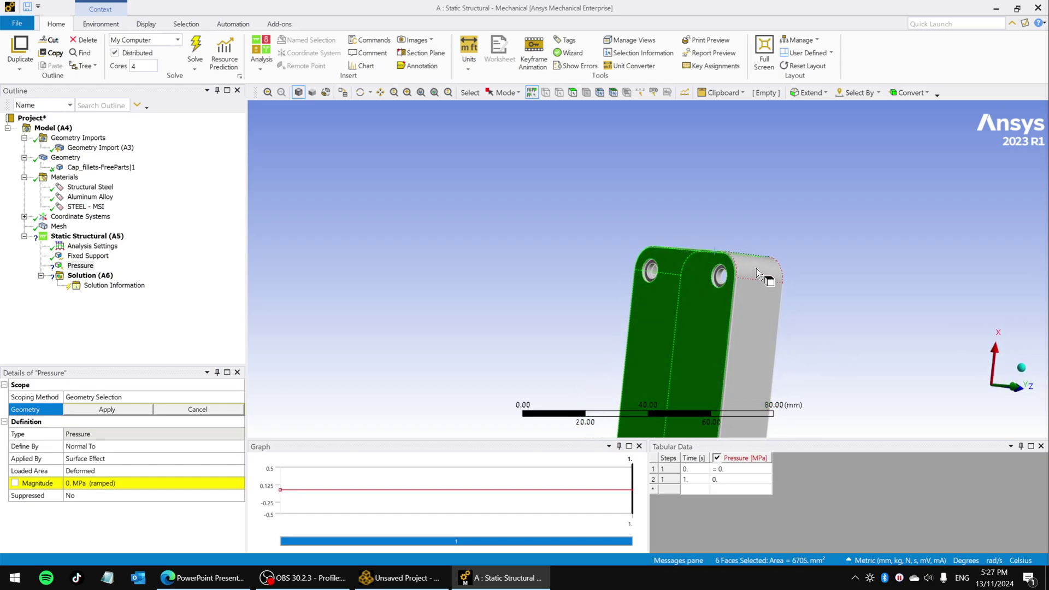
ctrl+click(754, 339)
middle_drag(754, 340, 645, 251)
ctrl+click(628, 325)
middle_drag(762, 305, 770, 405)
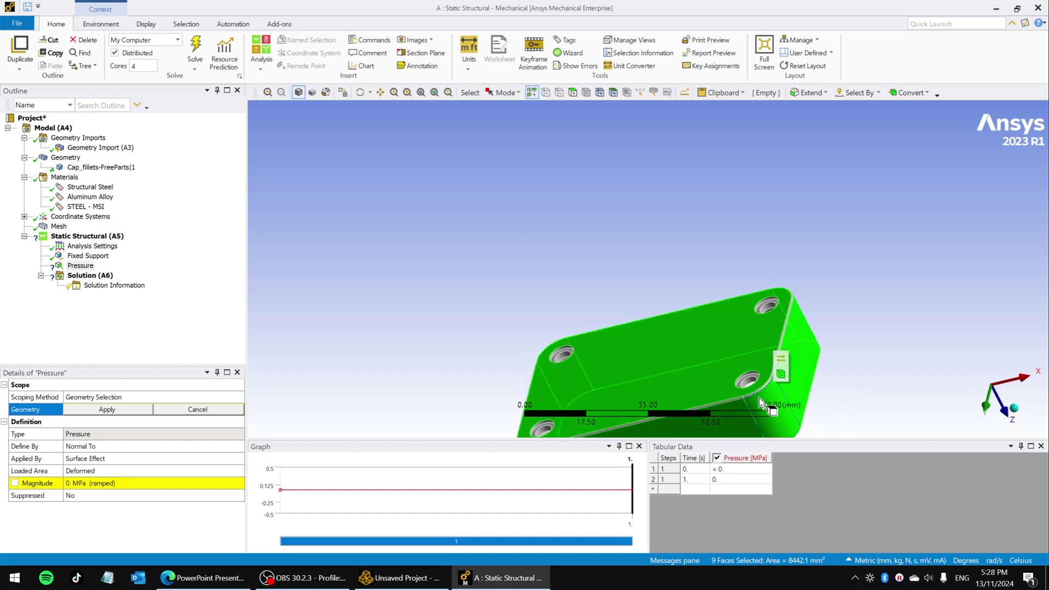
Step: Add the fillet face at one corner of the outer base and its two adjoining straight edge fillets to the Pressure selection
right_drag(705, 331, 814, 443)
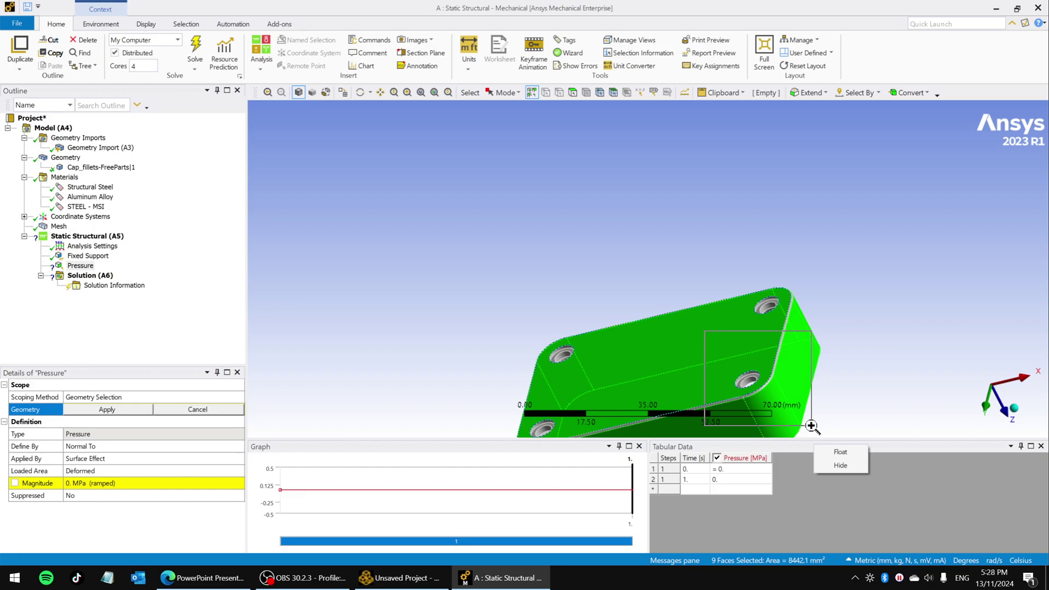
key(Escape)
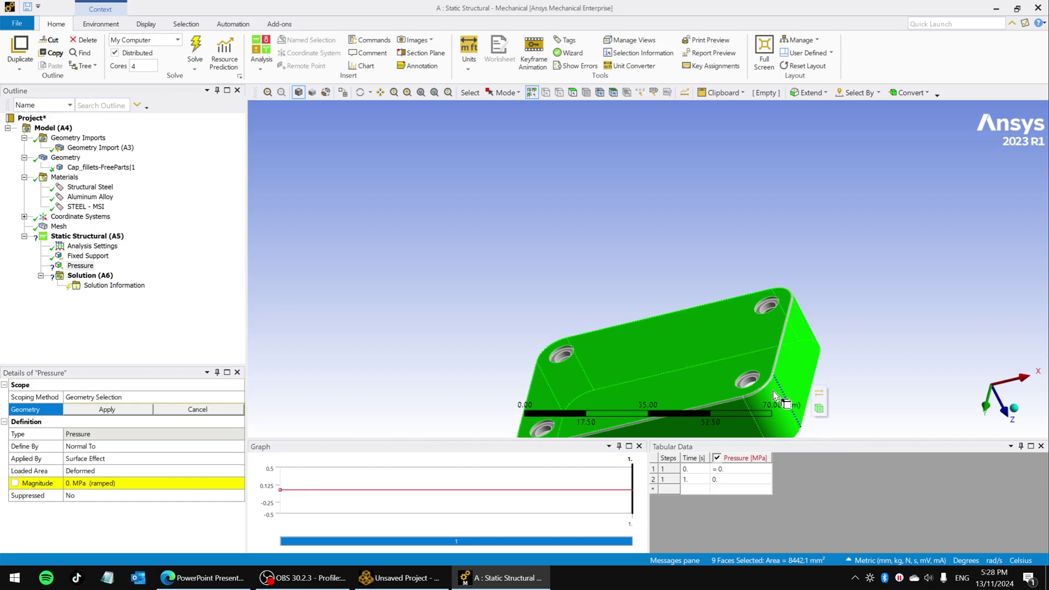
scroll(776, 406, down, 2)
click(420, 93)
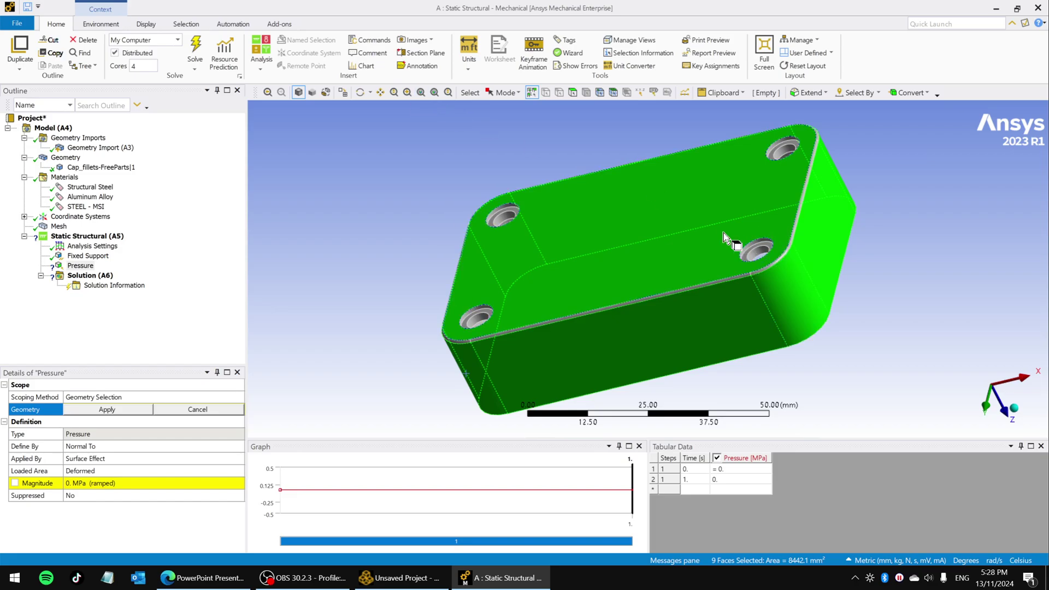
click(407, 94)
drag(710, 213, 866, 335)
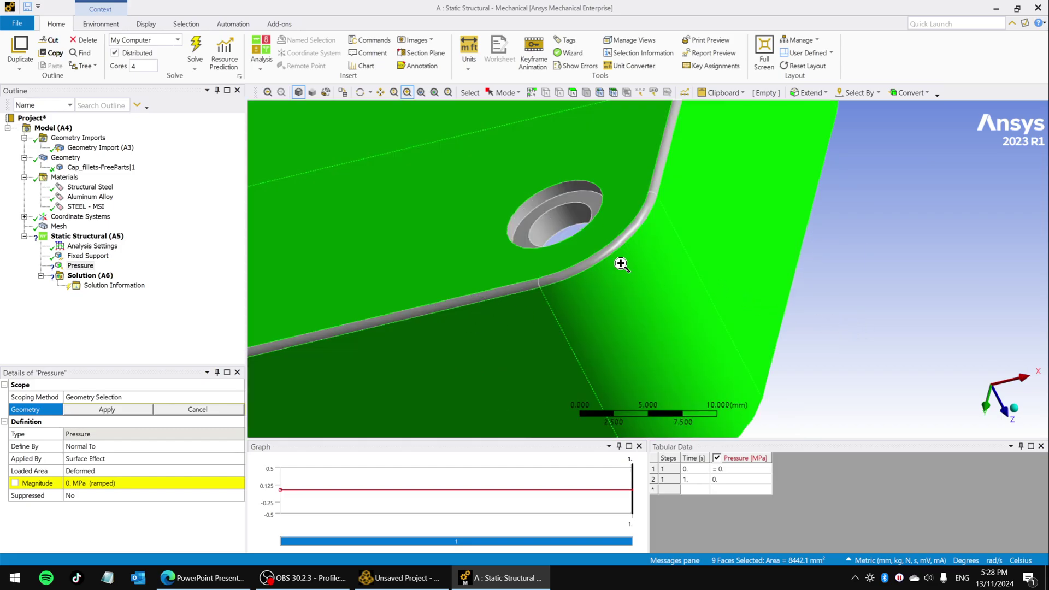
click(532, 93)
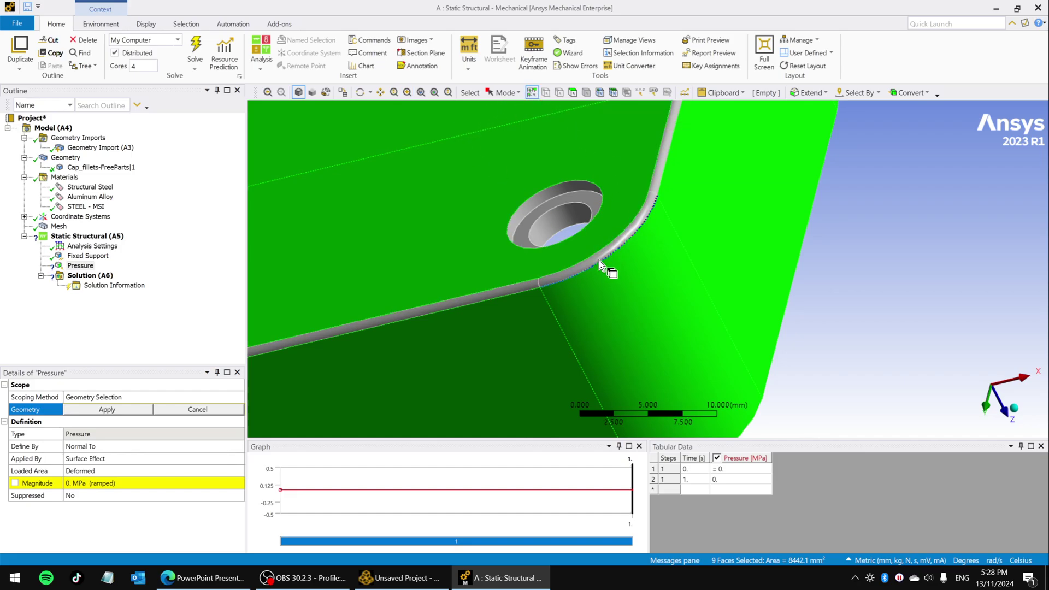
ctrl+click(591, 275)
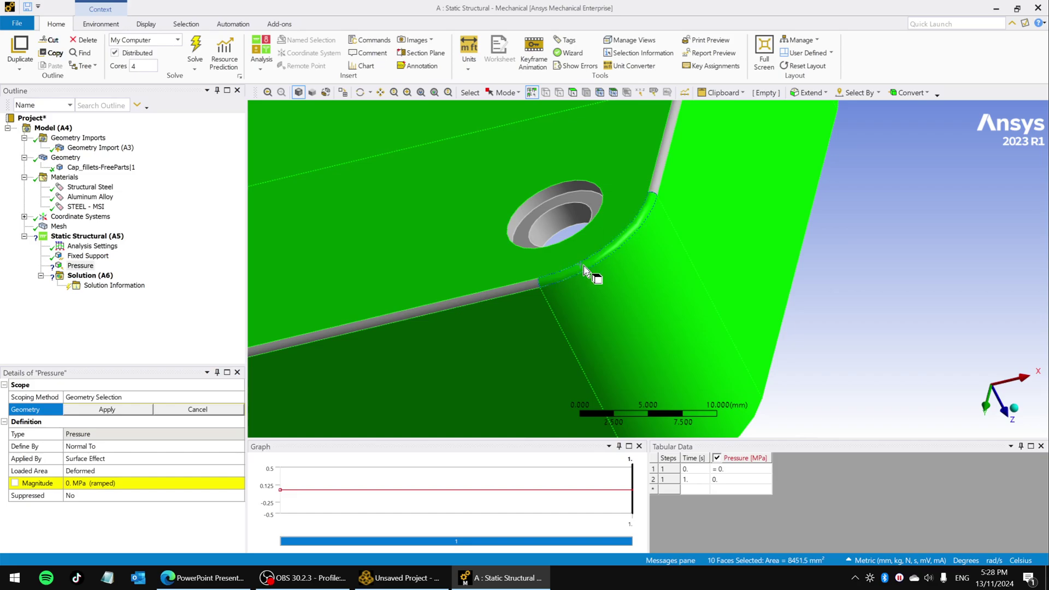
ctrl+click(528, 295)
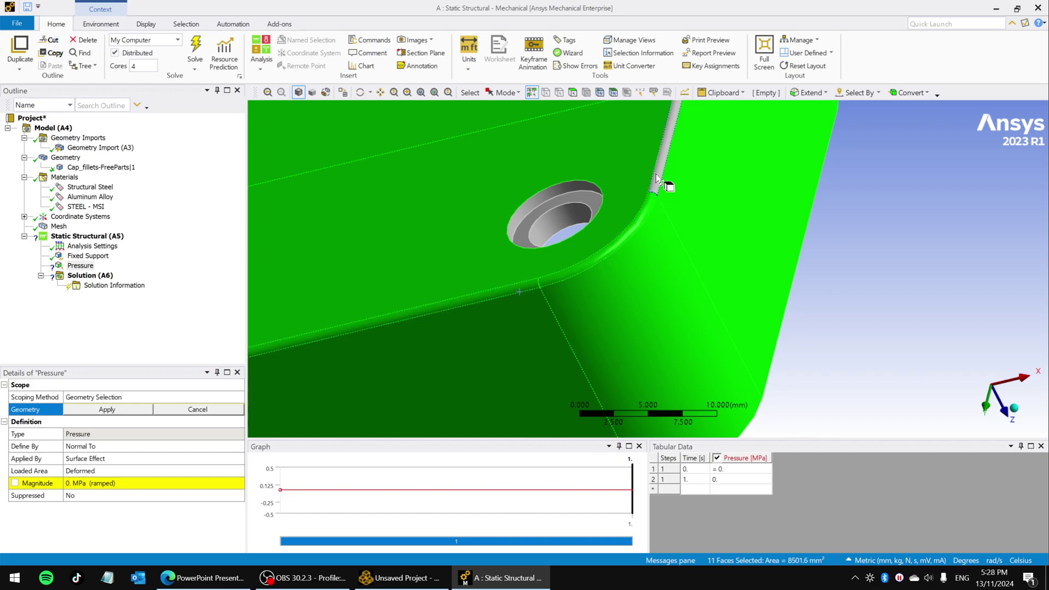
ctrl+click(663, 182)
Step: Add the next corner's base fillet and the straight fillet along the adjoining unselected side to the Pressure selection
scroll(836, 290, up, 3)
scroll(822, 296, down, 10)
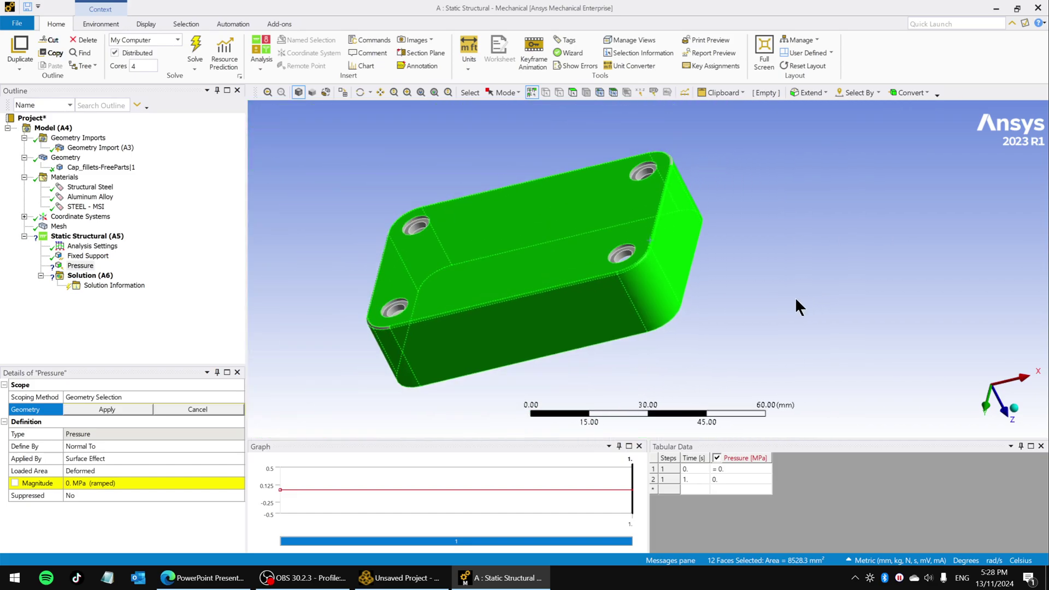
middle_drag(435, 351, 601, 326)
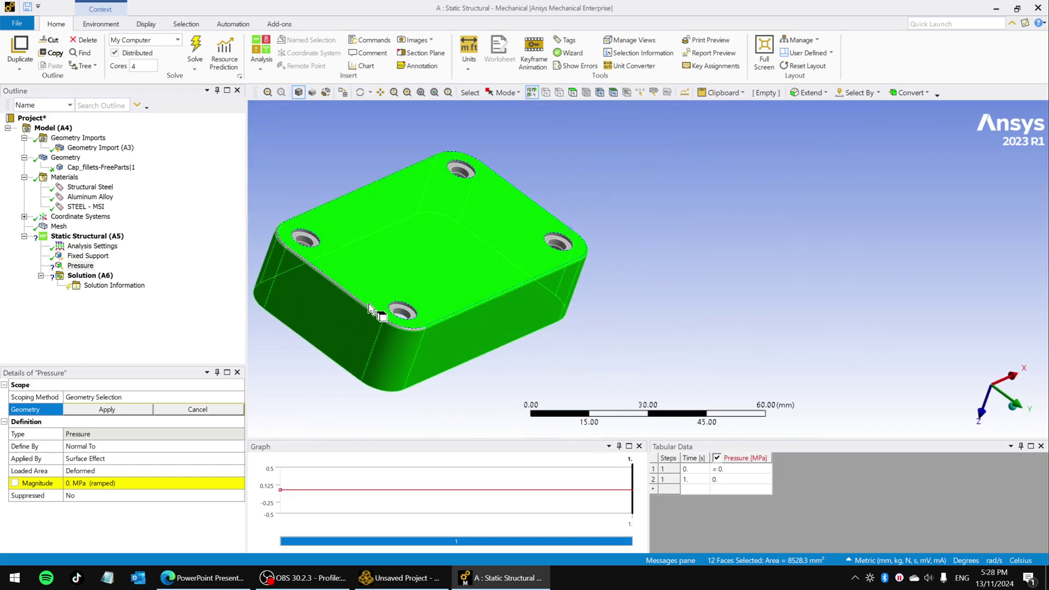
scroll(387, 302, down, 2)
right_drag(343, 221, 509, 367)
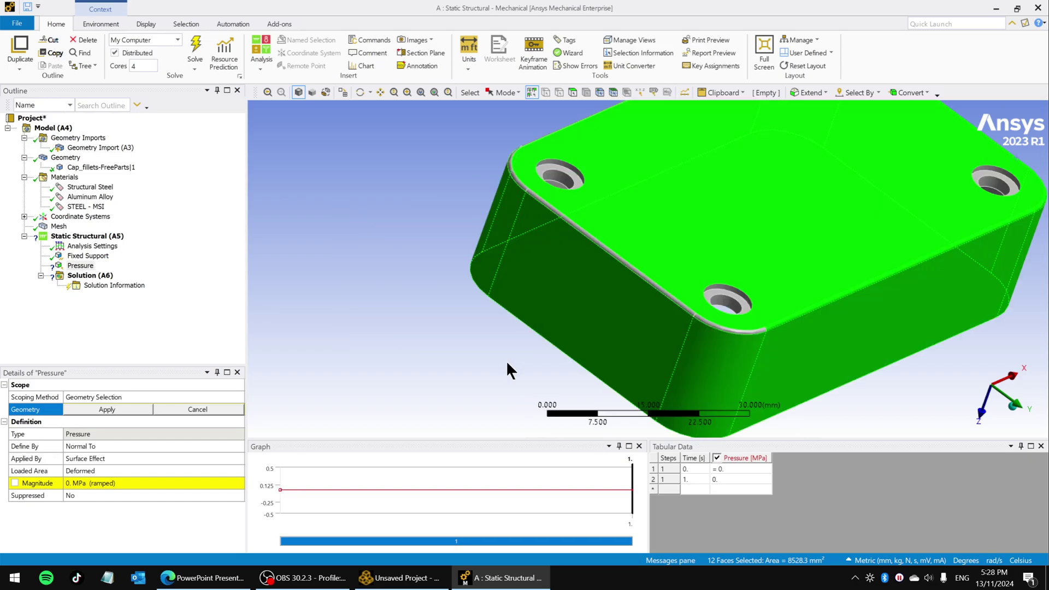
ctrl+click(764, 332)
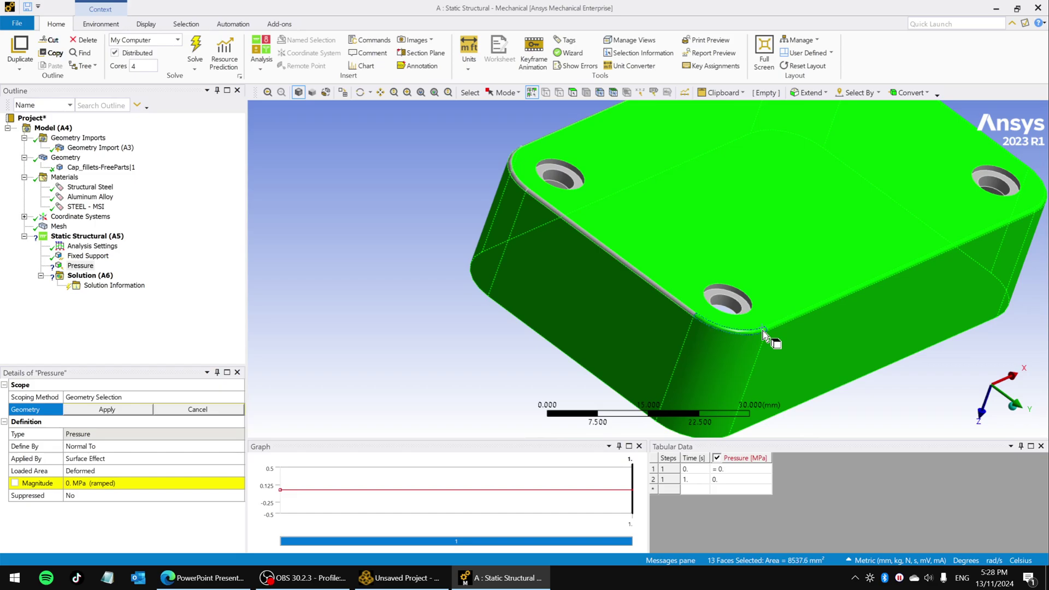
ctrl+click(689, 311)
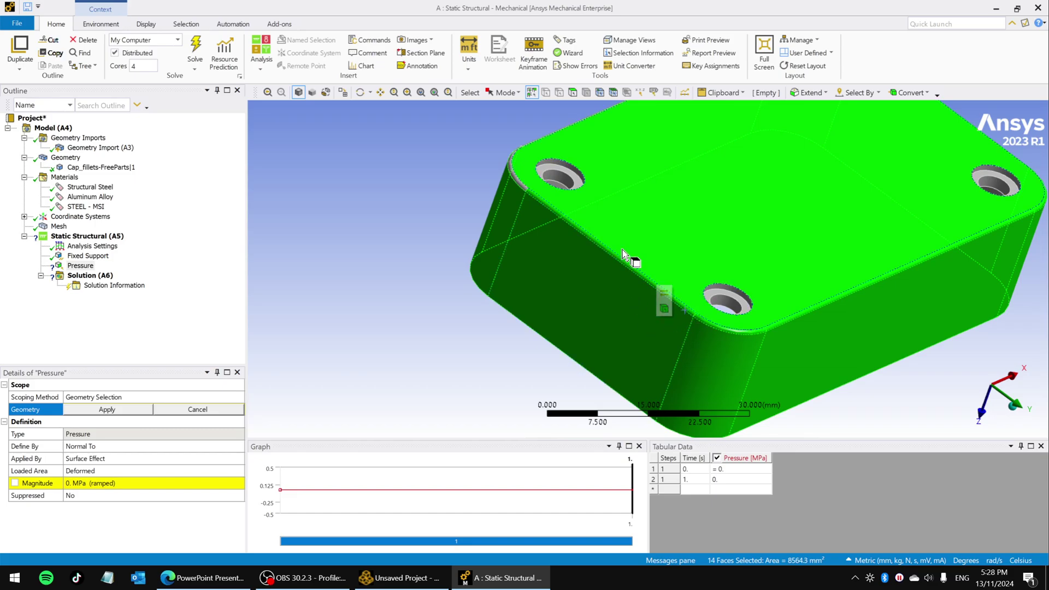
Step: Add the unselected base fillet faces around the following corner of the cover to the Pressure selection
middle_drag(628, 262, 710, 334)
scroll(551, 220, down, 1)
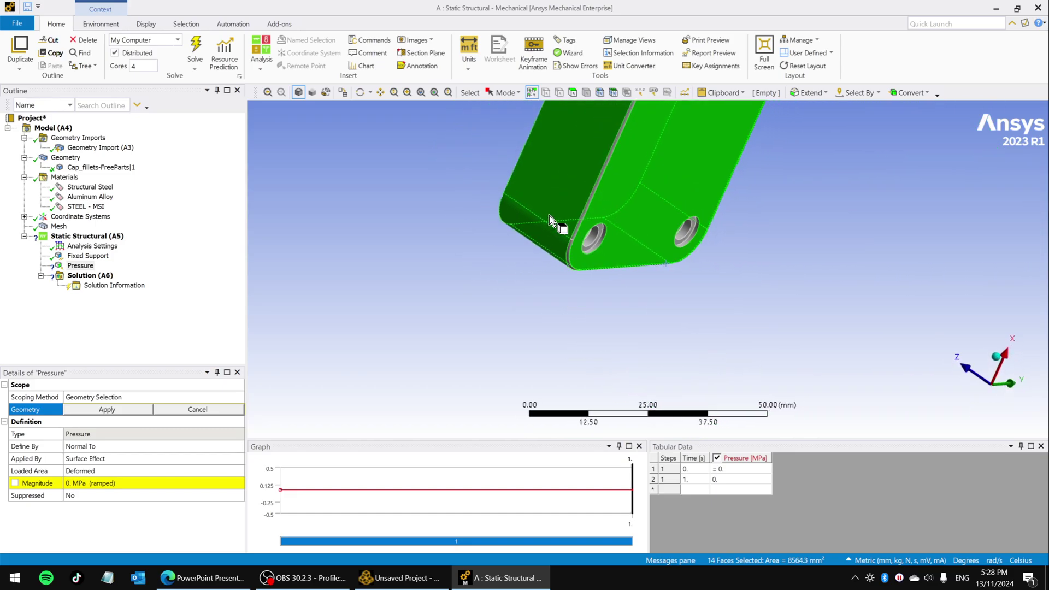
scroll(577, 222, up, 4)
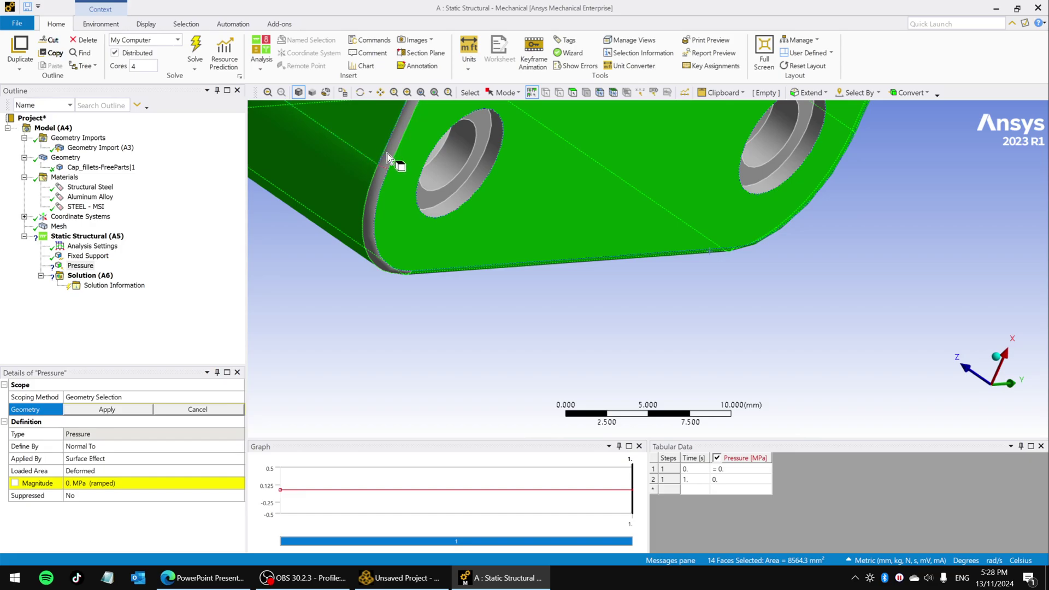
ctrl+click(383, 188)
ctrl+click(381, 186)
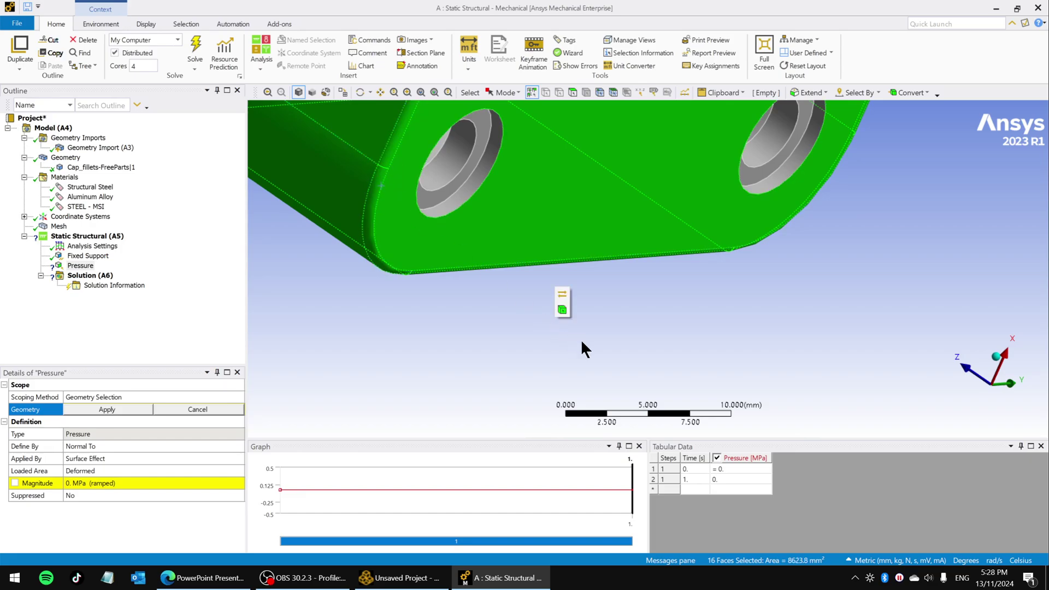
Step: Check the cover's outer faces and apply the 16 selected faces as the Pressure's geometry
scroll(586, 338, up, 4)
scroll(607, 323, down, 5)
scroll(618, 310, down, 3)
middle_drag(632, 316, 677, 329)
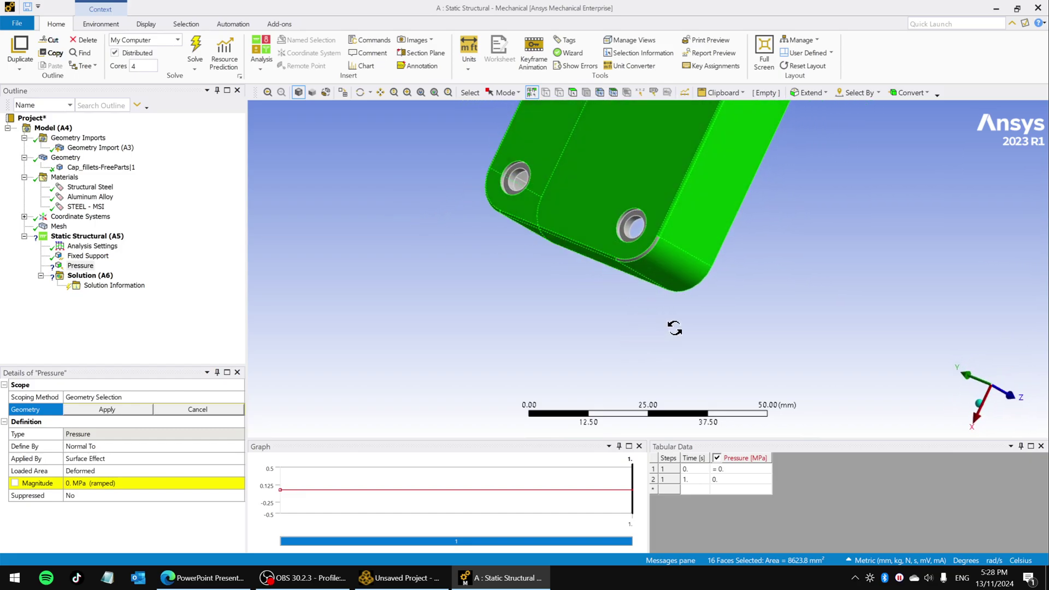
click(116, 407)
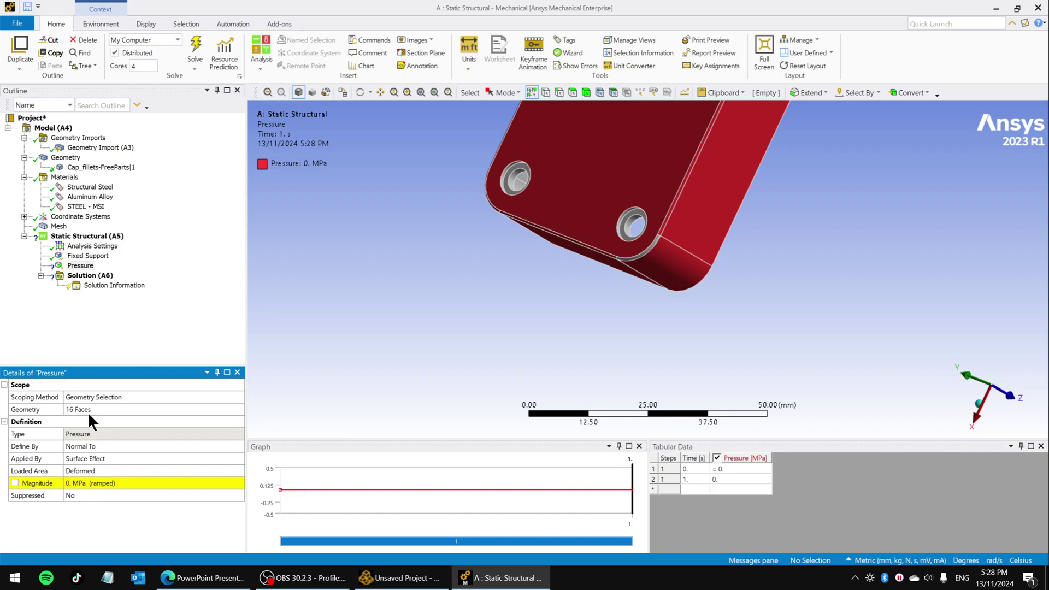
Step: Add the missed base fillet face at the corner beside the screw hole to the Pressure's geometry and apply the selection
middle_drag(624, 293, 765, 246)
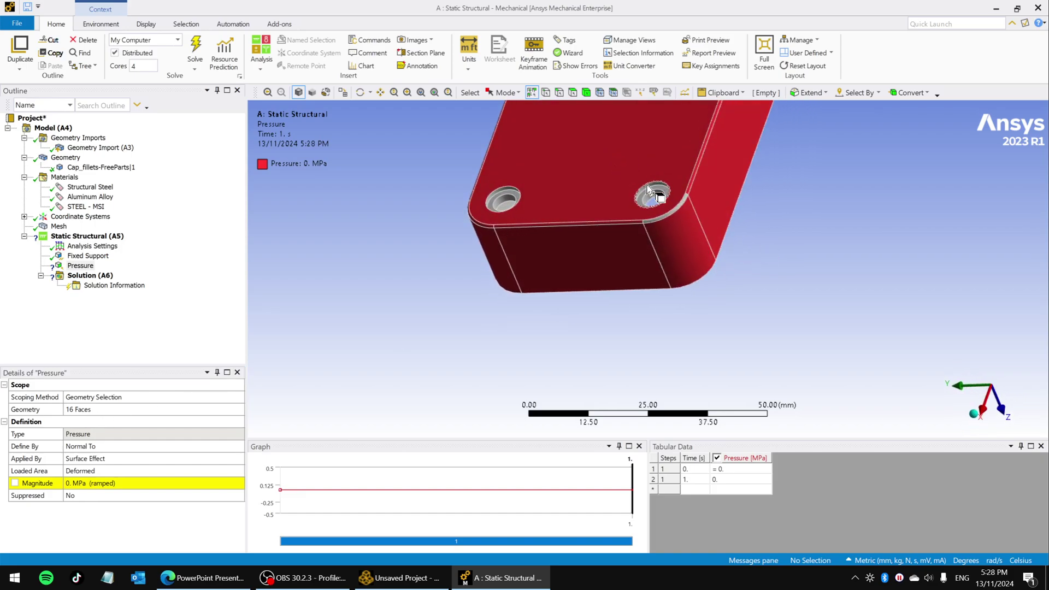
click(136, 409)
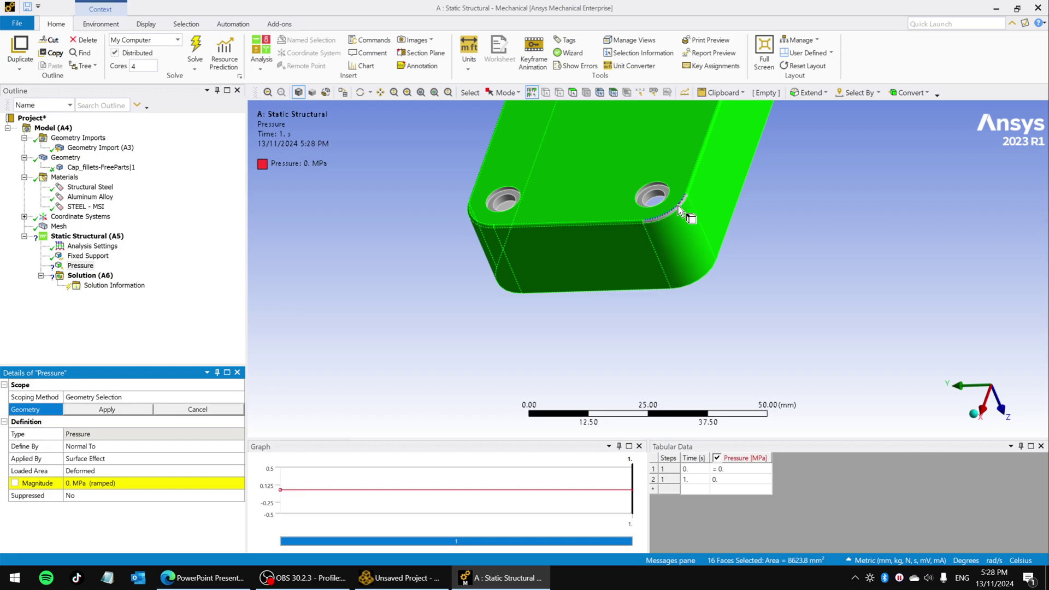
scroll(721, 246, up, 5)
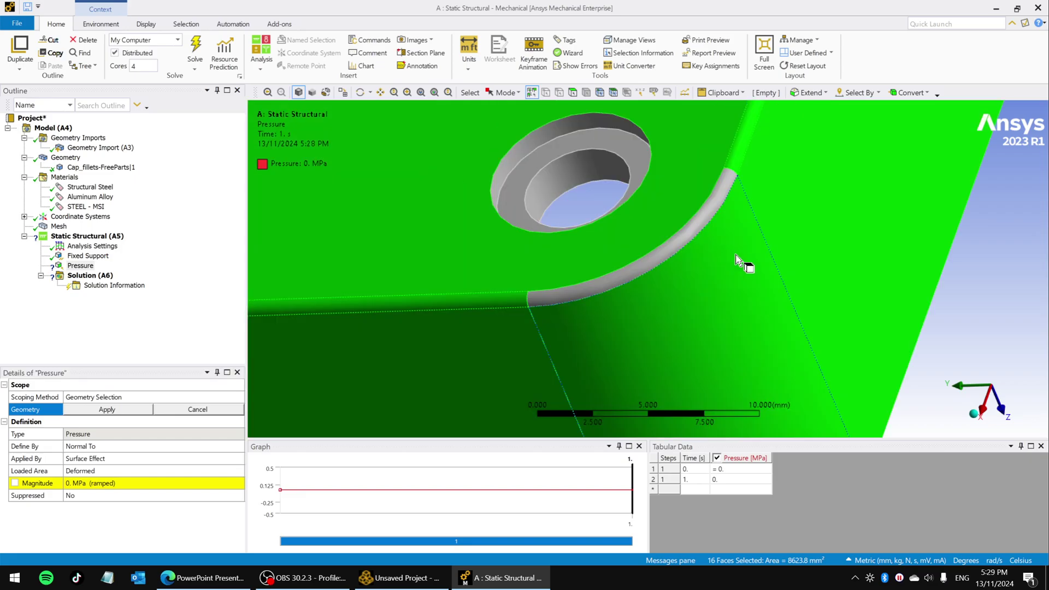
ctrl+click(701, 240)
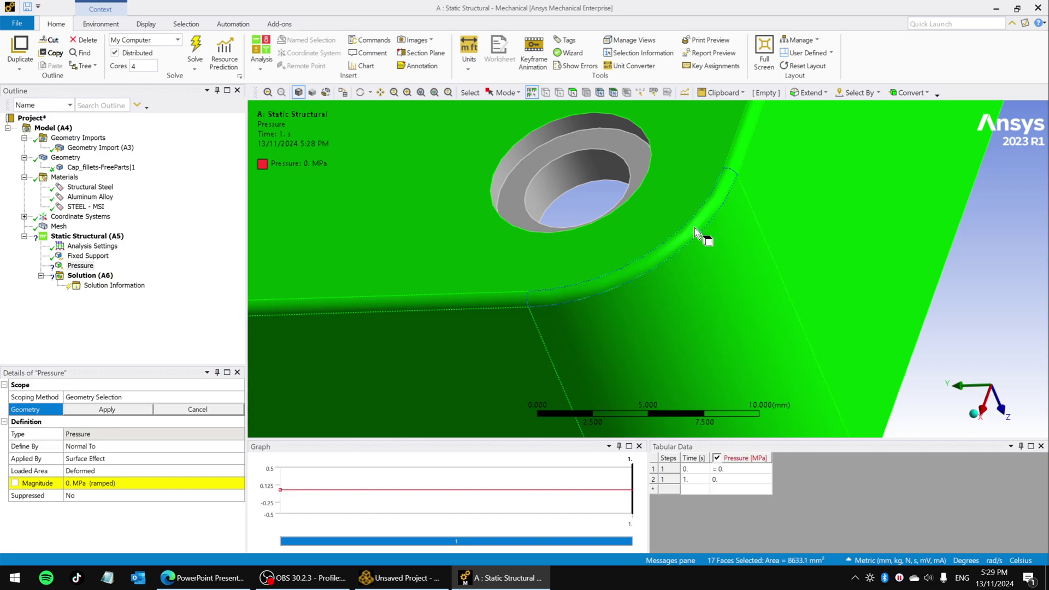
click(107, 411)
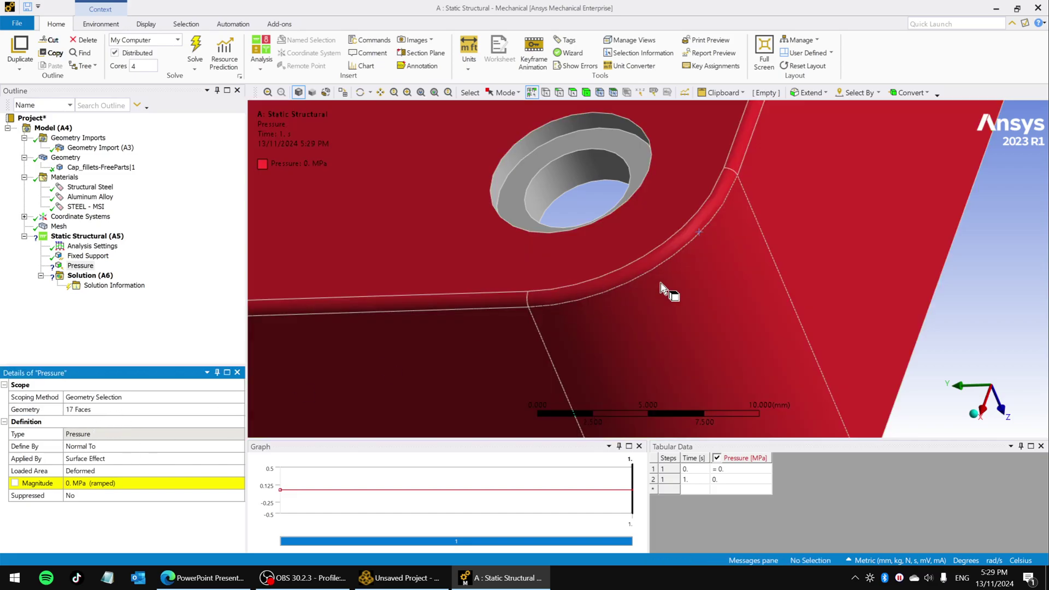
Step: Set the Pressure magnitude on the cover's outer faces to 1.1 MPa
scroll(719, 293, down, 8)
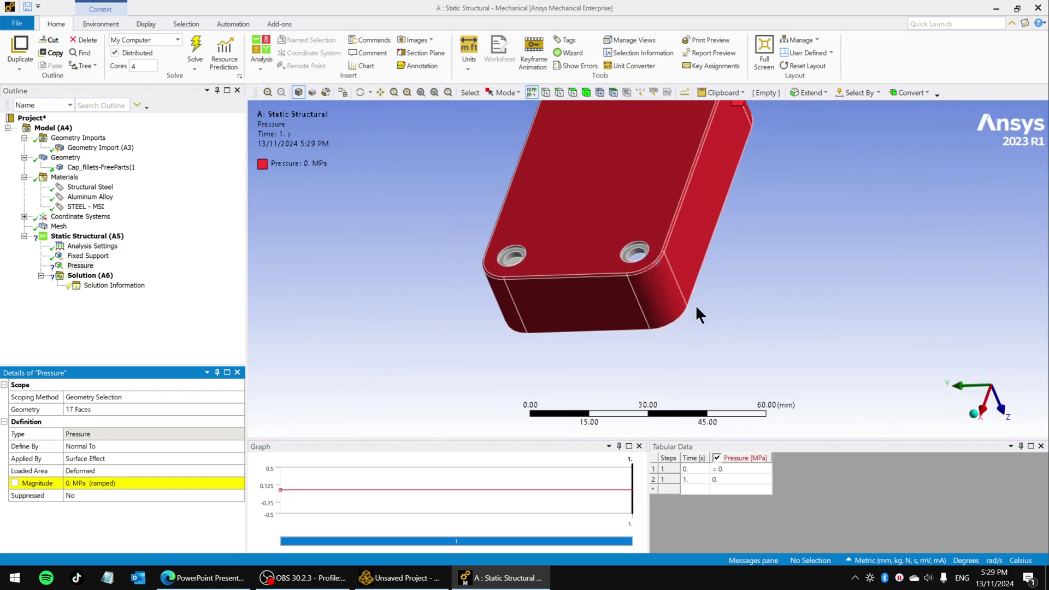
middle_drag(696, 308, 783, 288)
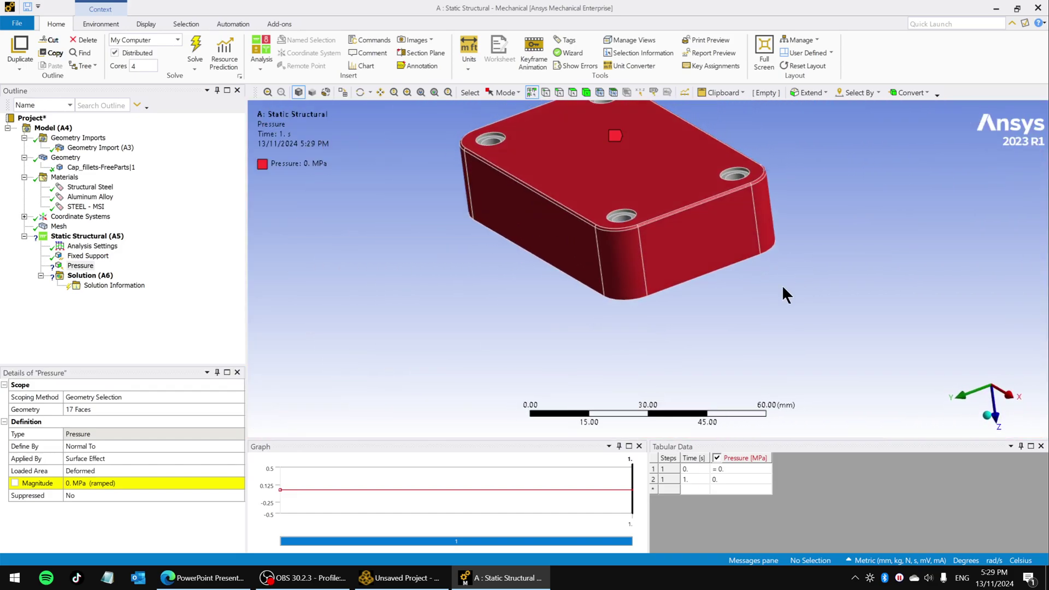
click(81, 483)
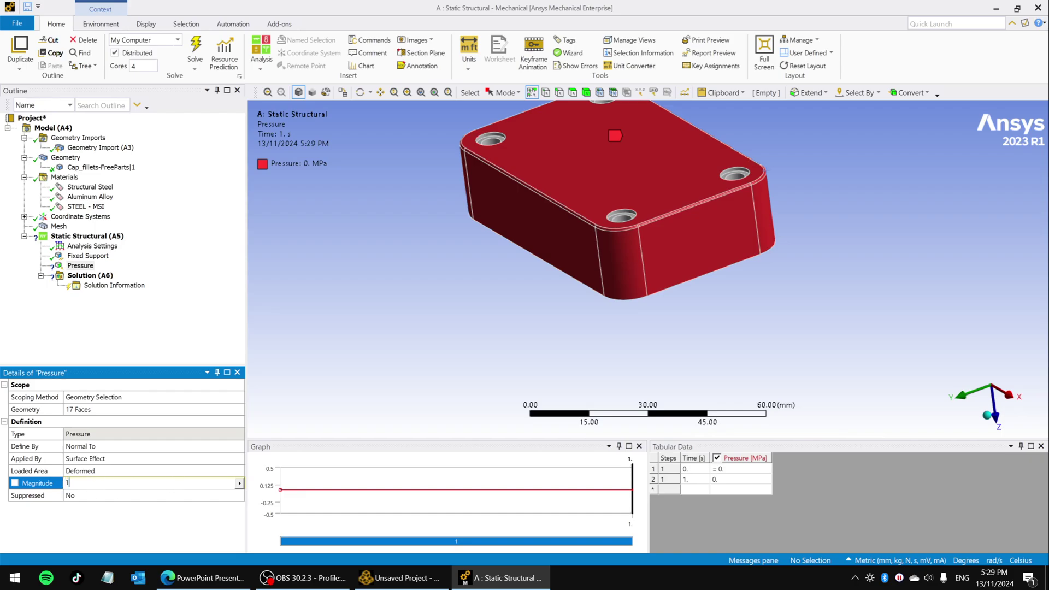
key(Return)
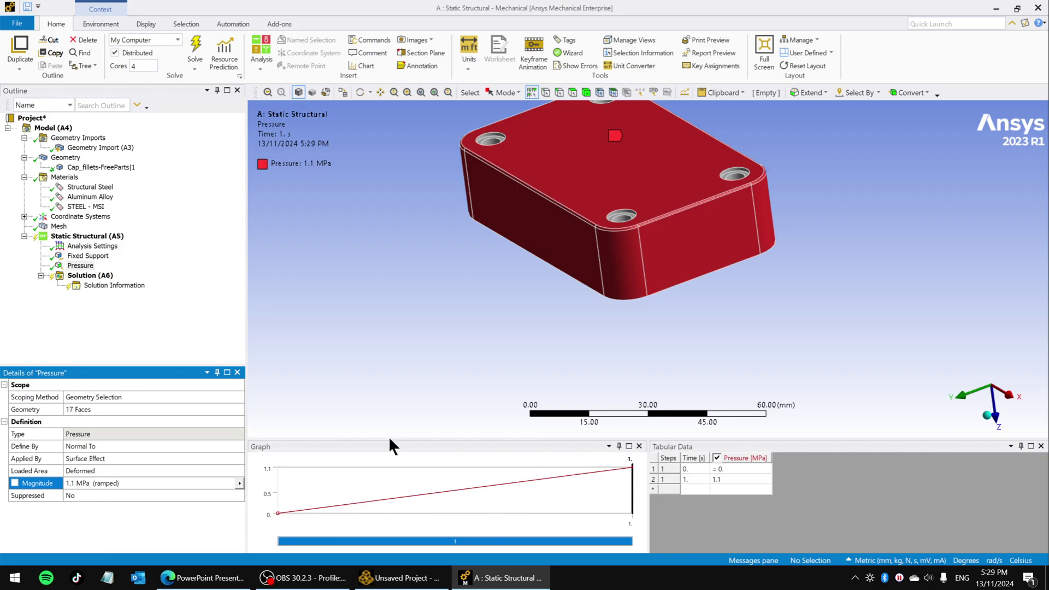
scroll(710, 363, up, 2)
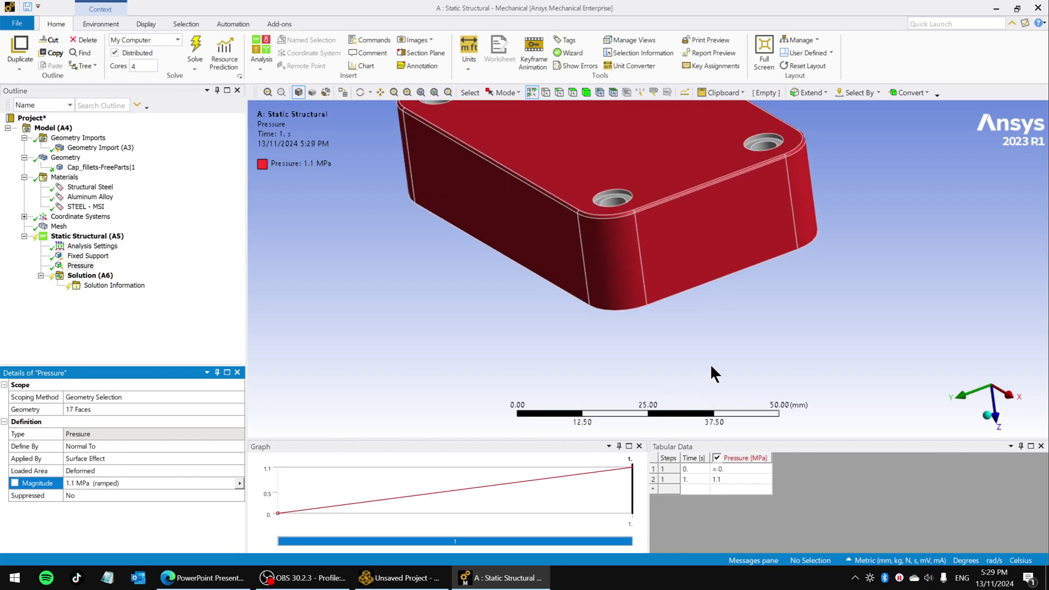
scroll(697, 321, down, 4)
mouse_move(696, 320)
middle_down()
mouse_move(680, 297)
mouse_move(734, 314)
middle_up()
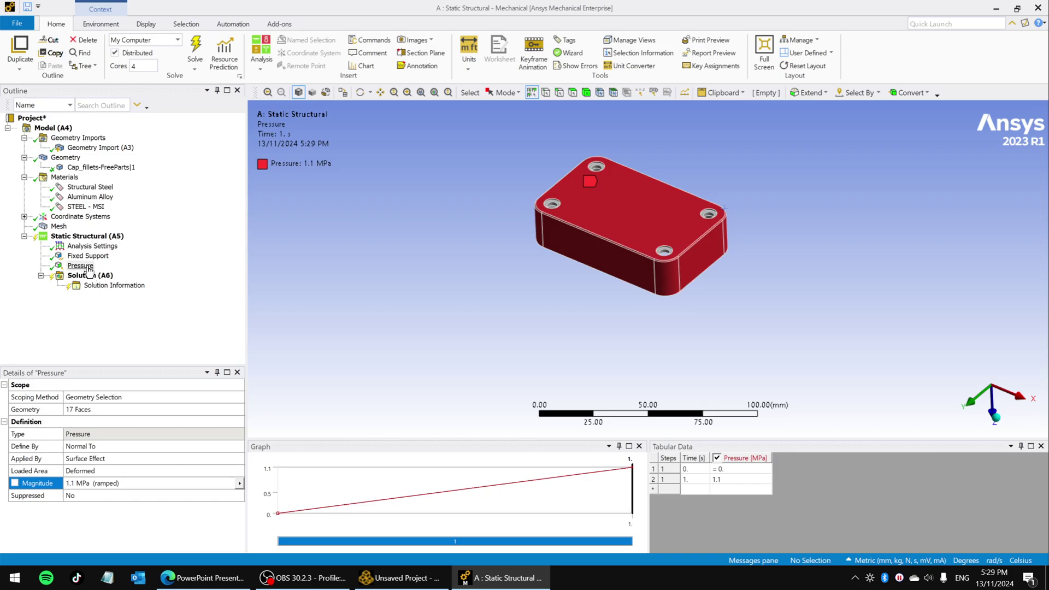
Step: Review the step controls and solver controls in the Analysis Settings of the static structural analysis
click(79, 247)
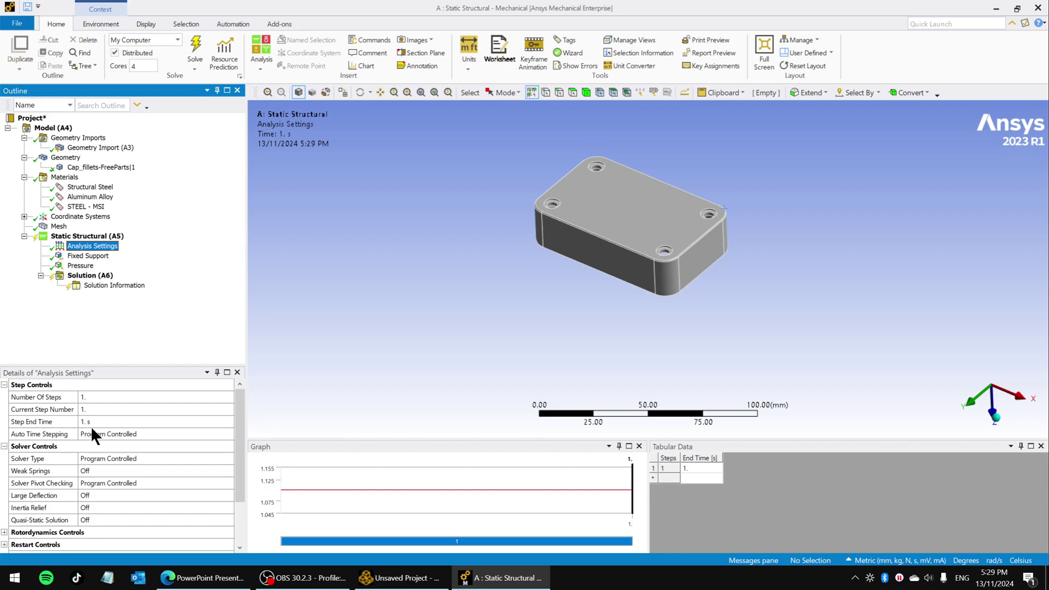
click(82, 266)
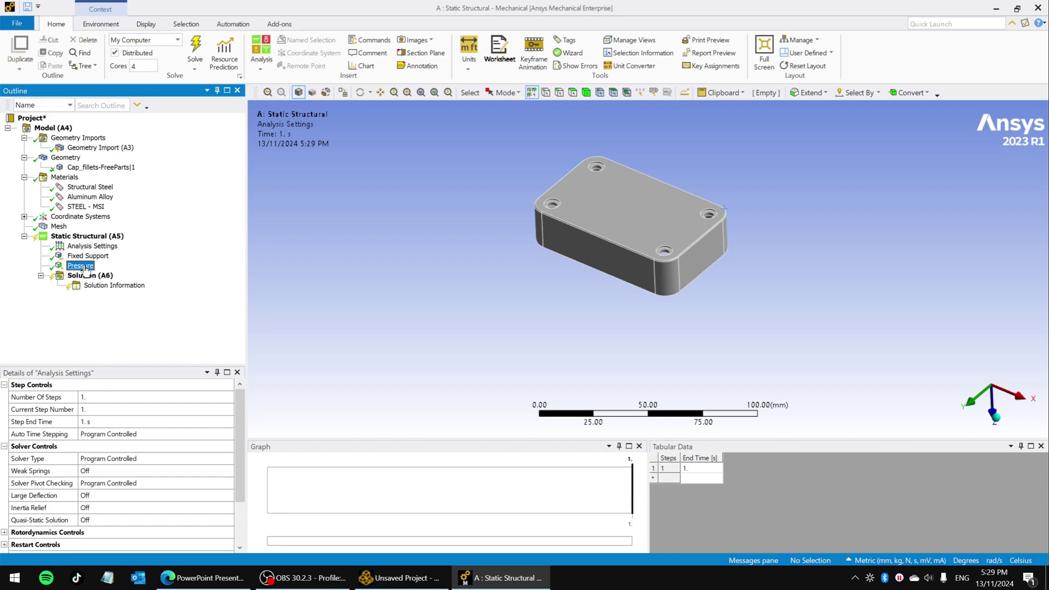
click(83, 248)
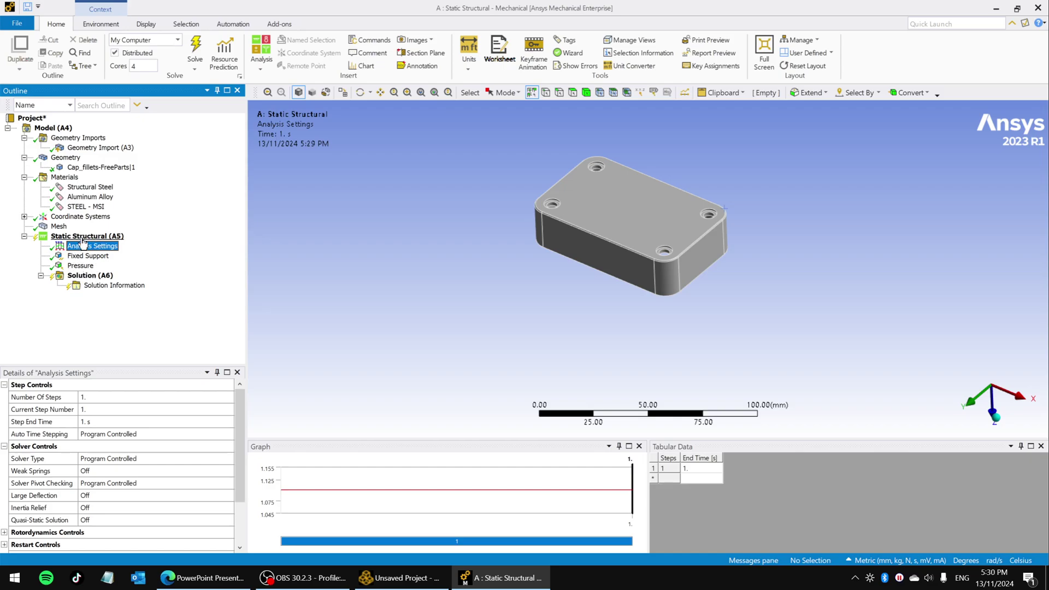
Step: Insert a Total Deformation result under the Solution
right_click(82, 277)
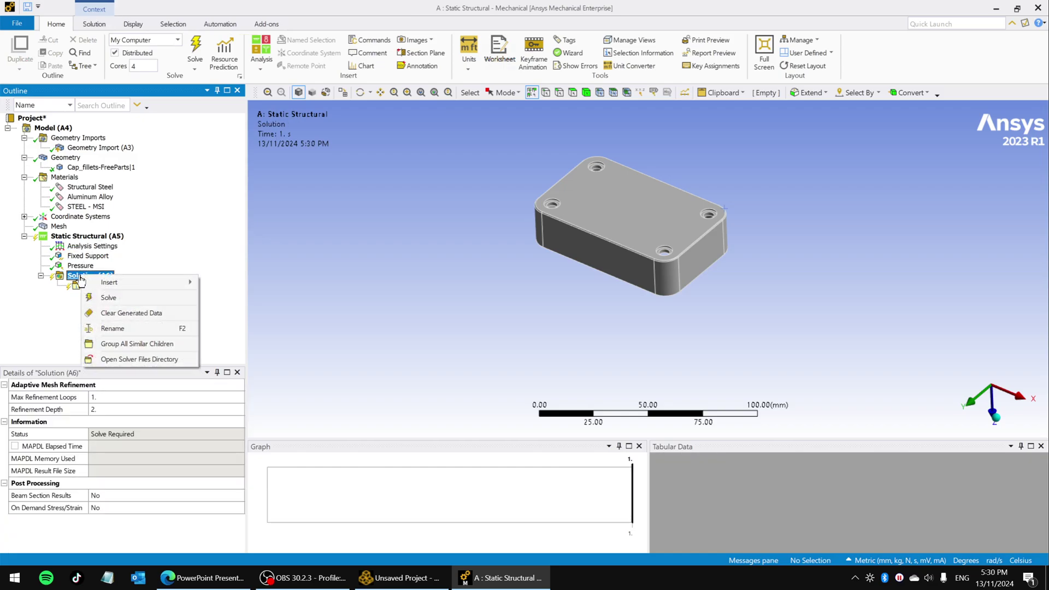
click(159, 228)
right_click(91, 280)
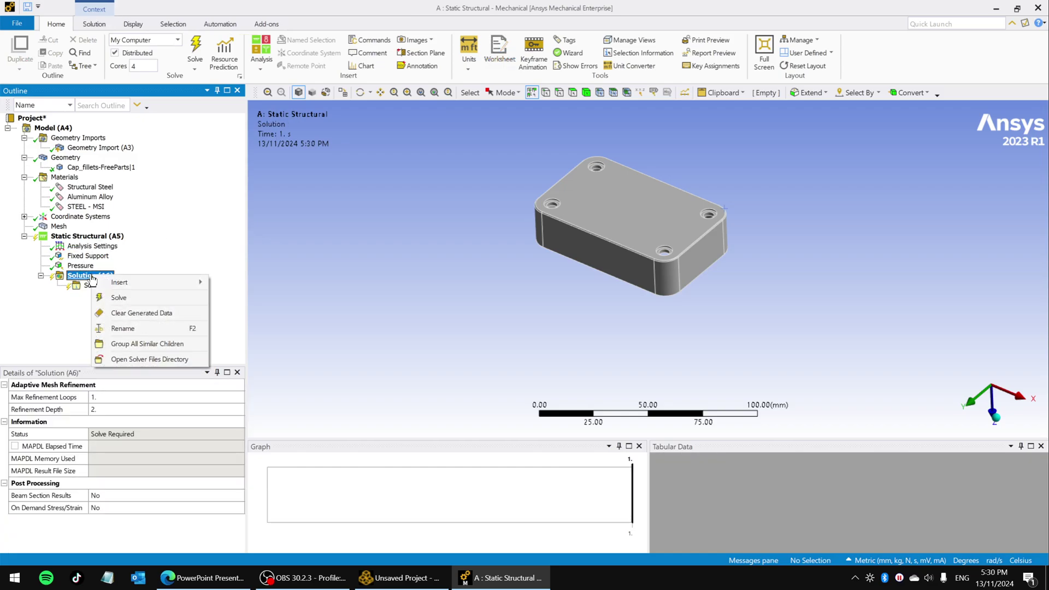
mouse_move(114, 280)
mouse_move(271, 284)
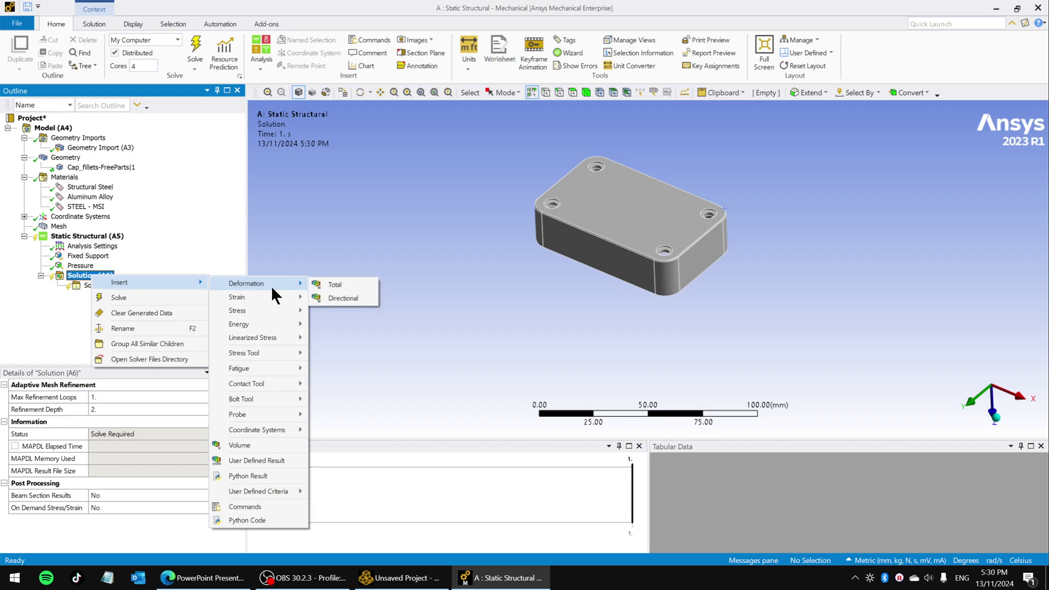
click(325, 286)
Step: Insert an Equivalent (von-Mises) strain result under the Solution
right_click(94, 276)
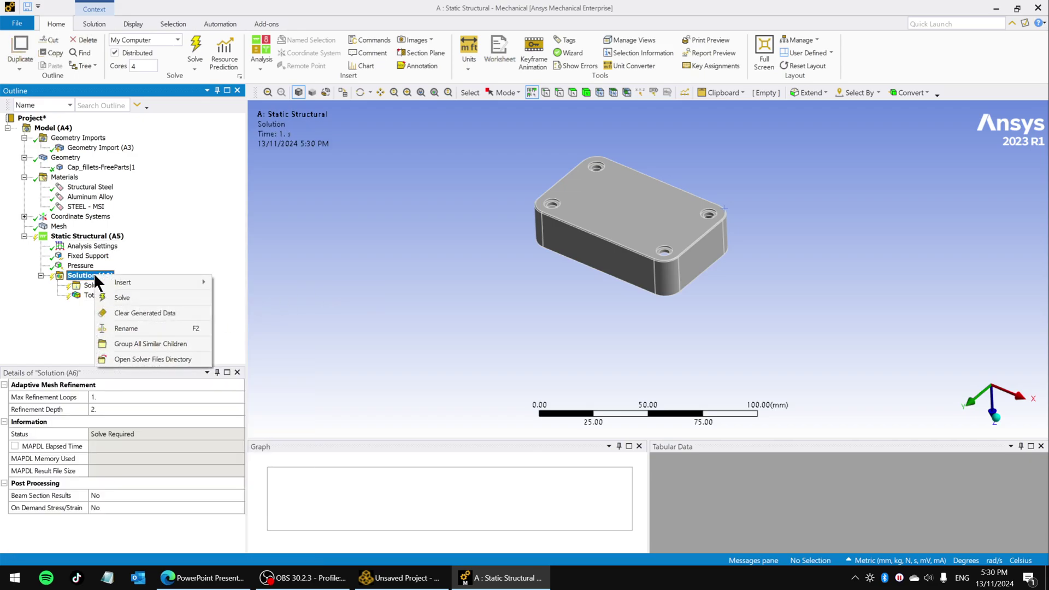
mouse_move(113, 281)
mouse_move(276, 295)
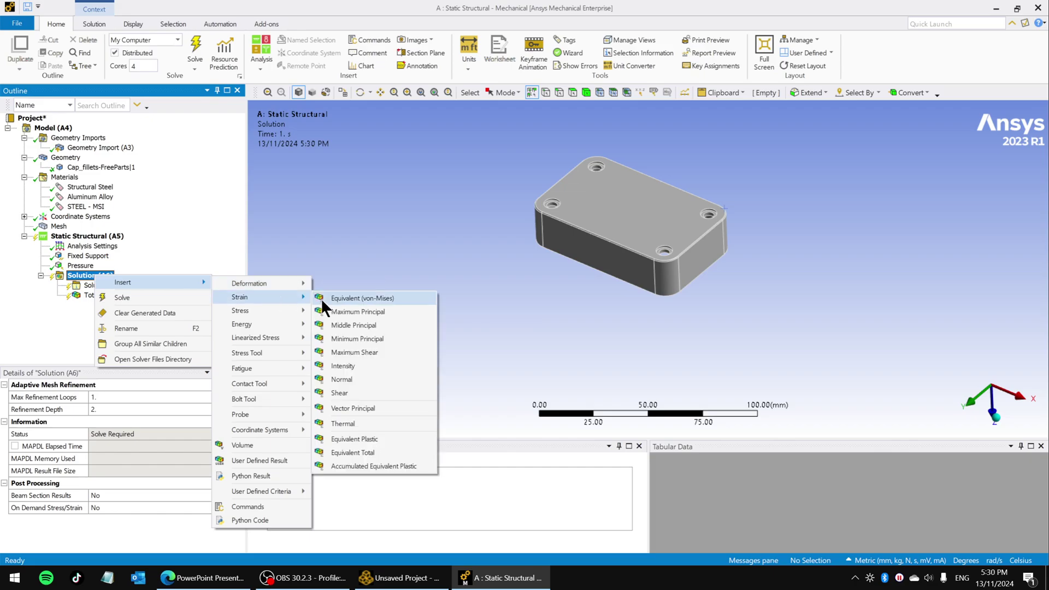
click(343, 298)
Step: Insert an Equivalent (von-Mises) stress result under the Solution
click(93, 277)
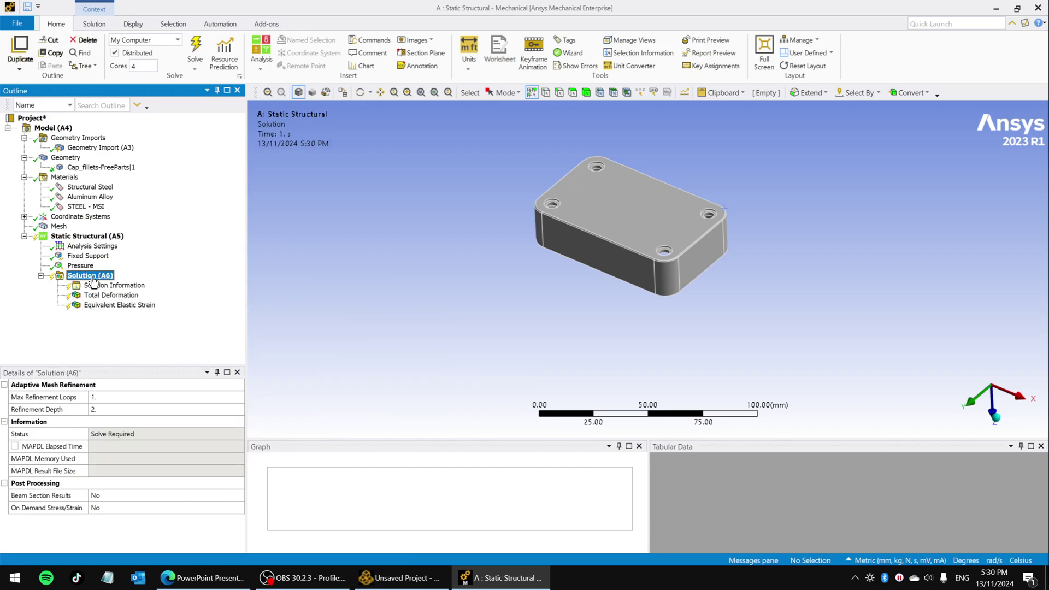
right_click(93, 278)
mouse_move(127, 282)
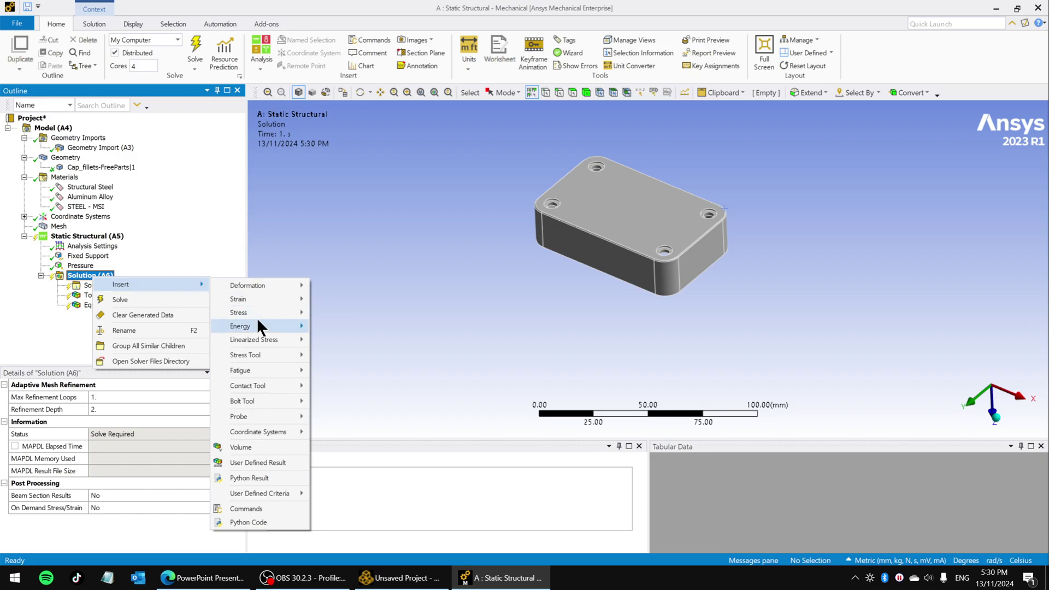
mouse_move(258, 313)
click(346, 307)
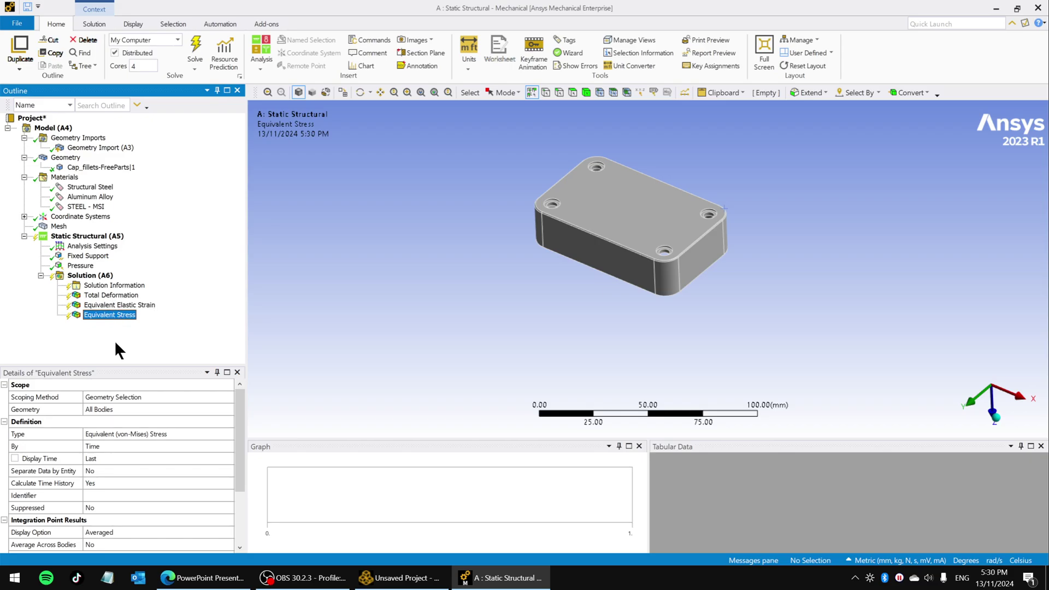
Step: Solve the static structural analysis, allowing the PMI proxy, Mechanical APDL and mpiexec.exe private network access through the firewall
right_click(89, 276)
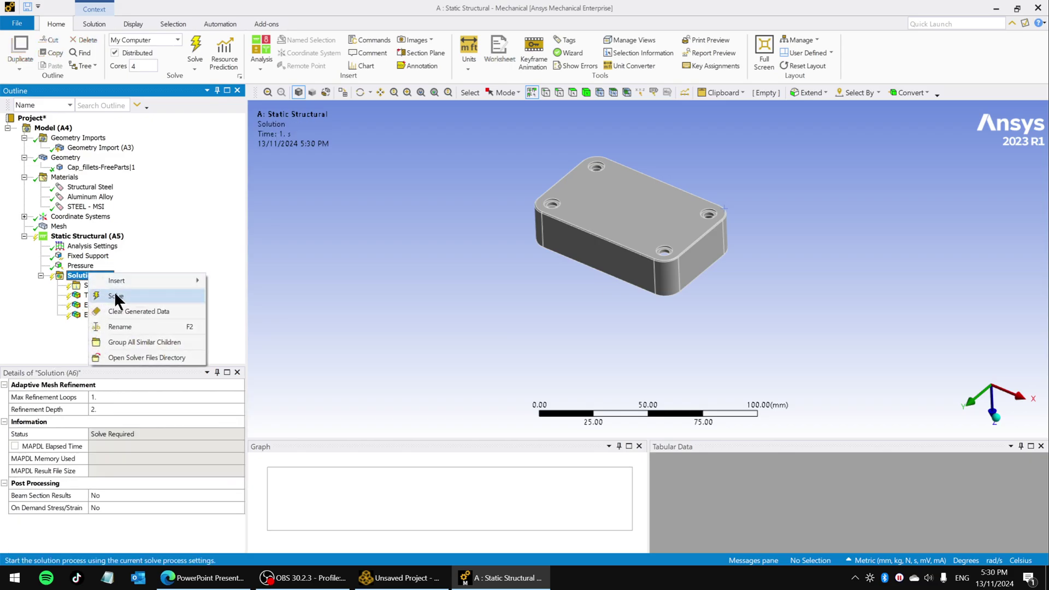
click(114, 296)
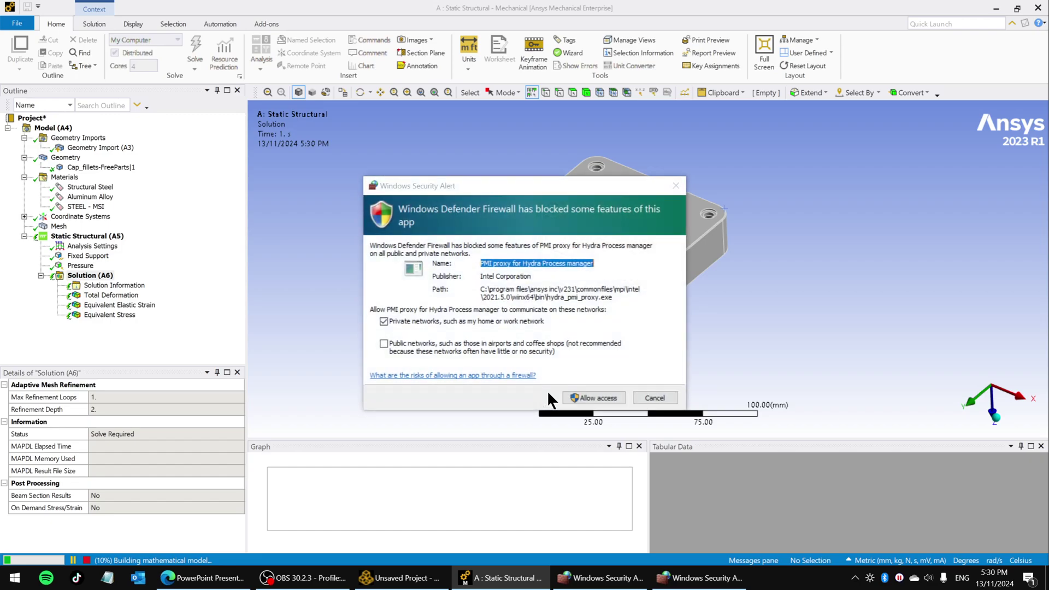
click(596, 398)
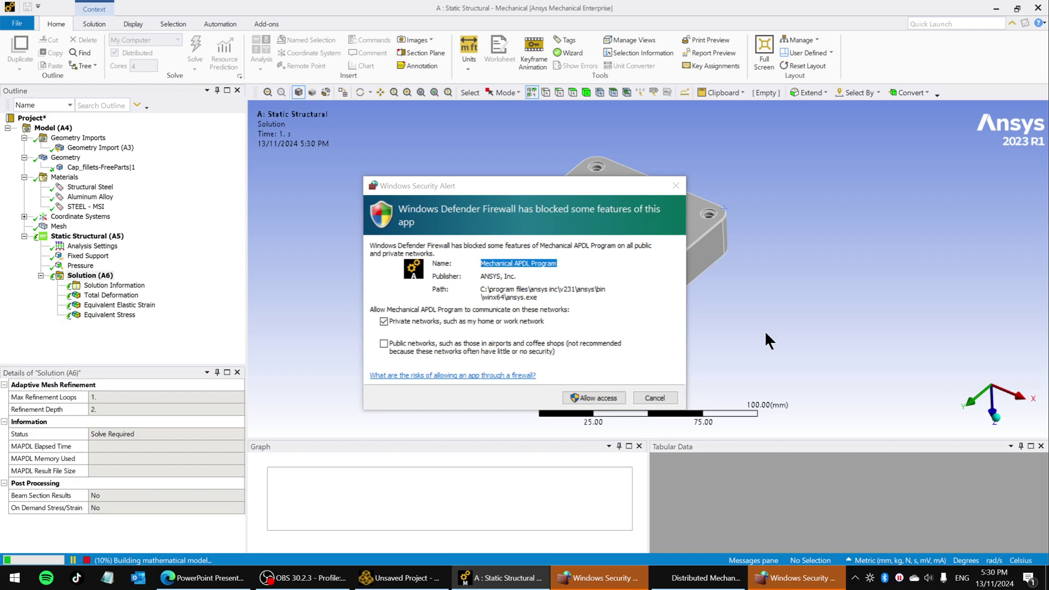
click(616, 398)
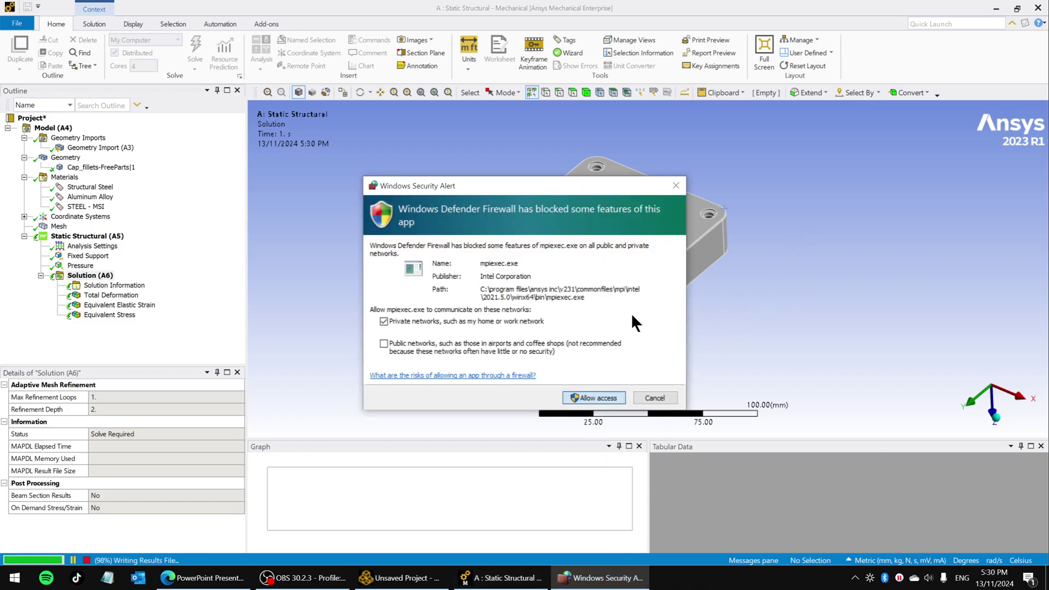
click(584, 396)
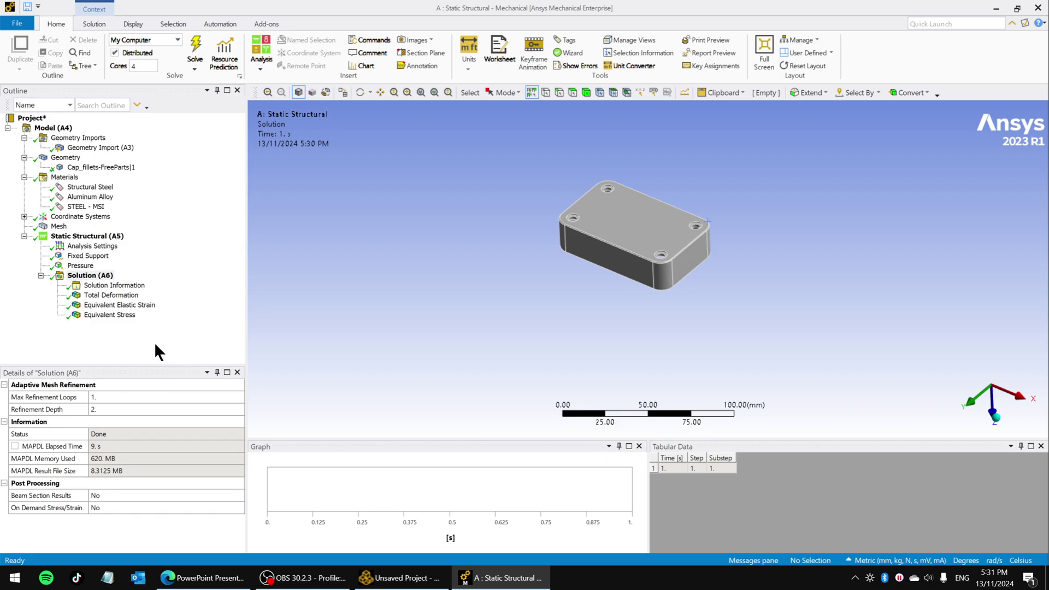
Step: Examine the solver output in Solution Information, including the closing summary of nodes, elements, warnings and errors
click(108, 286)
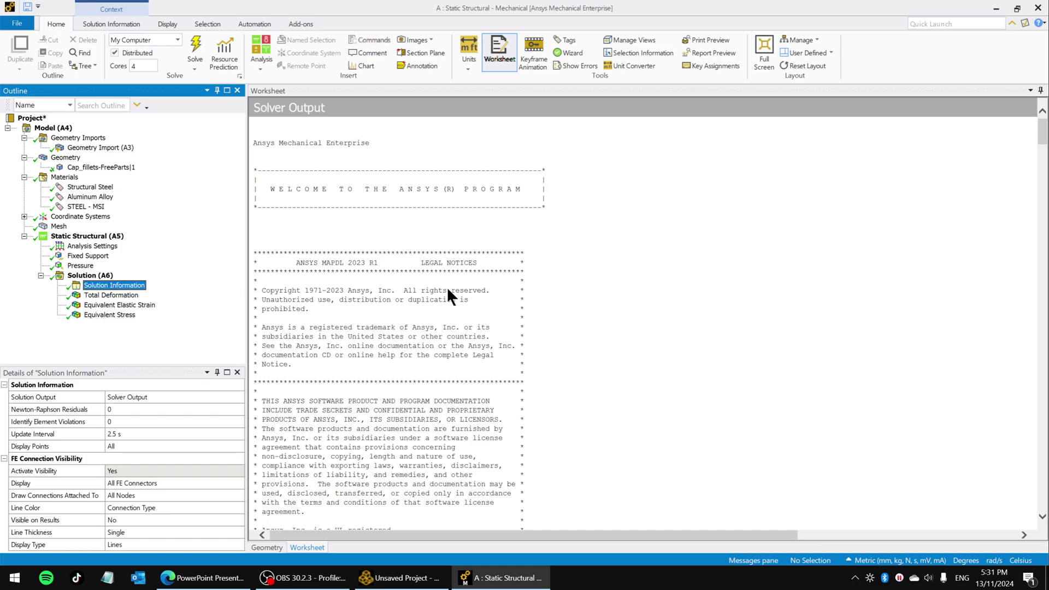
scroll(448, 313, down, 20)
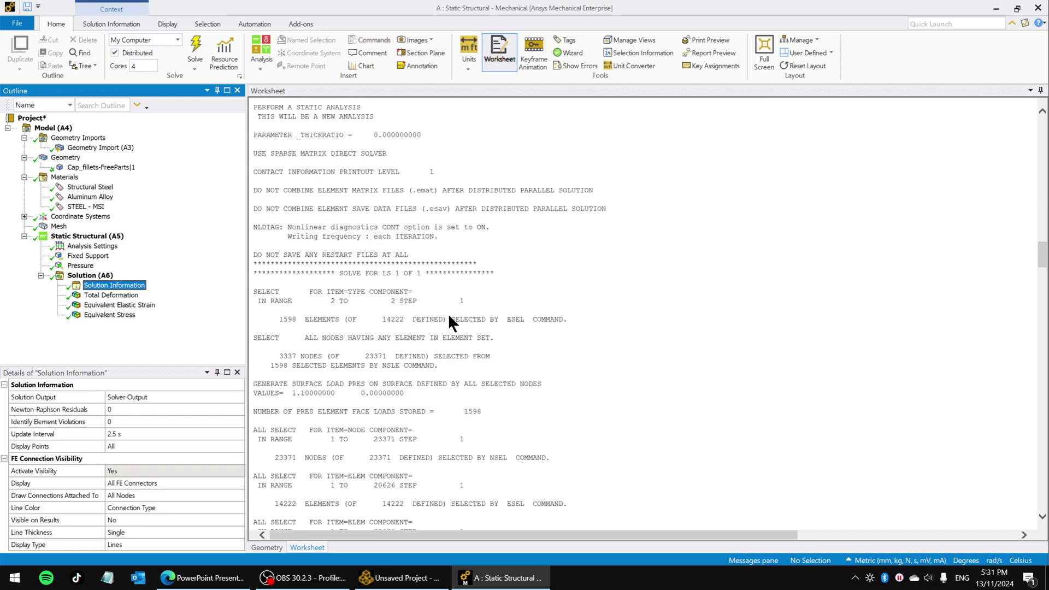
scroll(449, 314, down, 20)
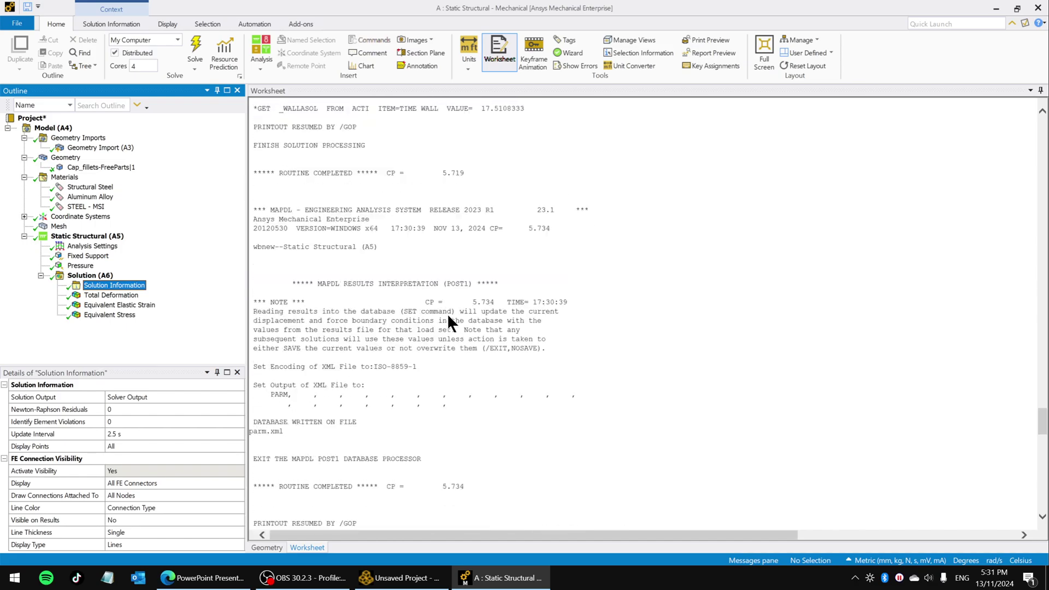
scroll(447, 314, down, 10)
scroll(427, 291, up, 3)
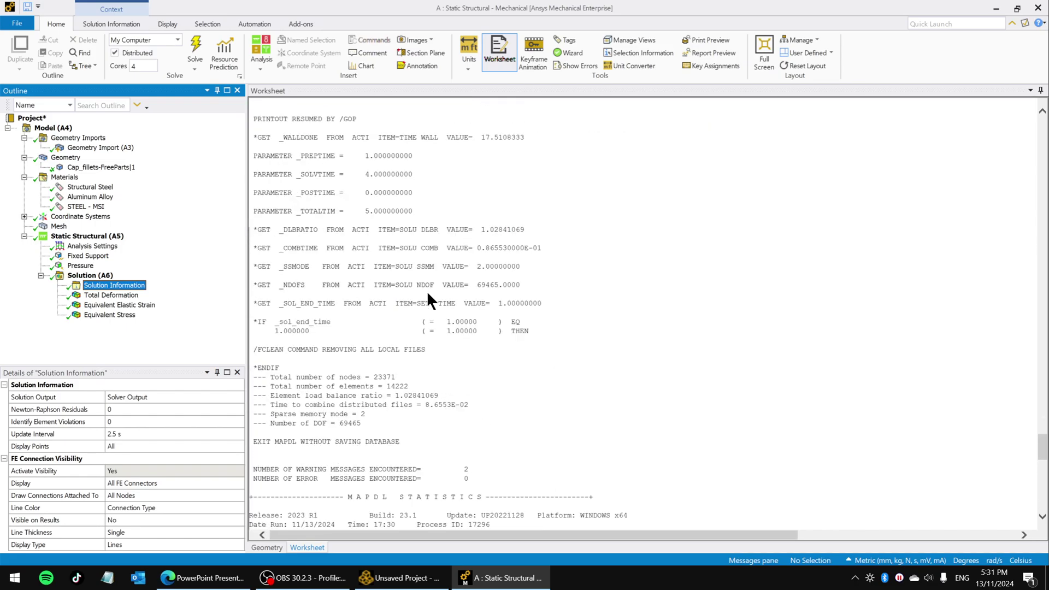
scroll(427, 294, up, 20)
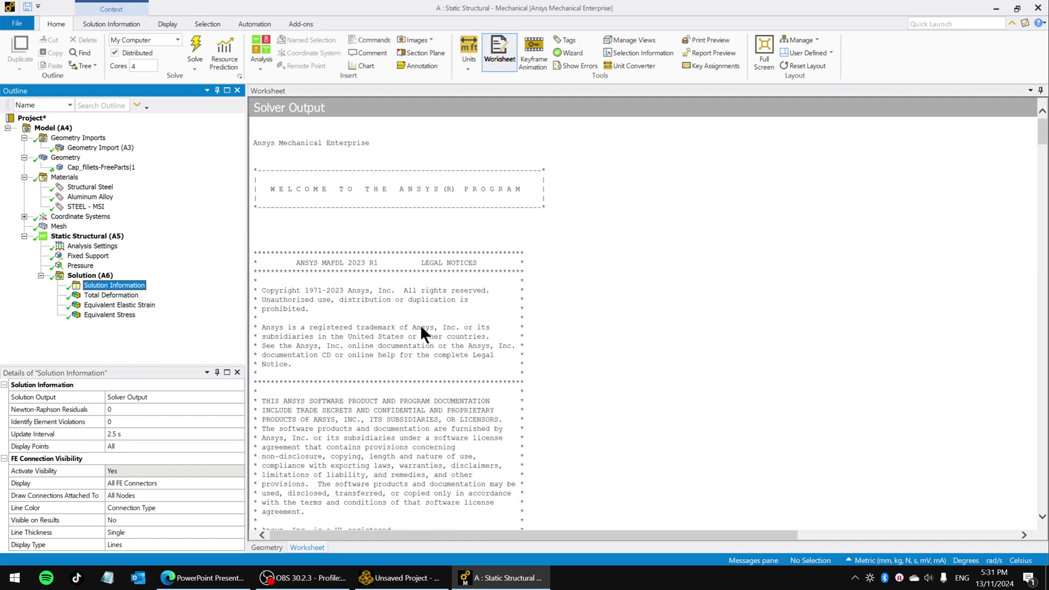
Step: Display the Total Deformation result and fit the deformed cover to the view
click(111, 295)
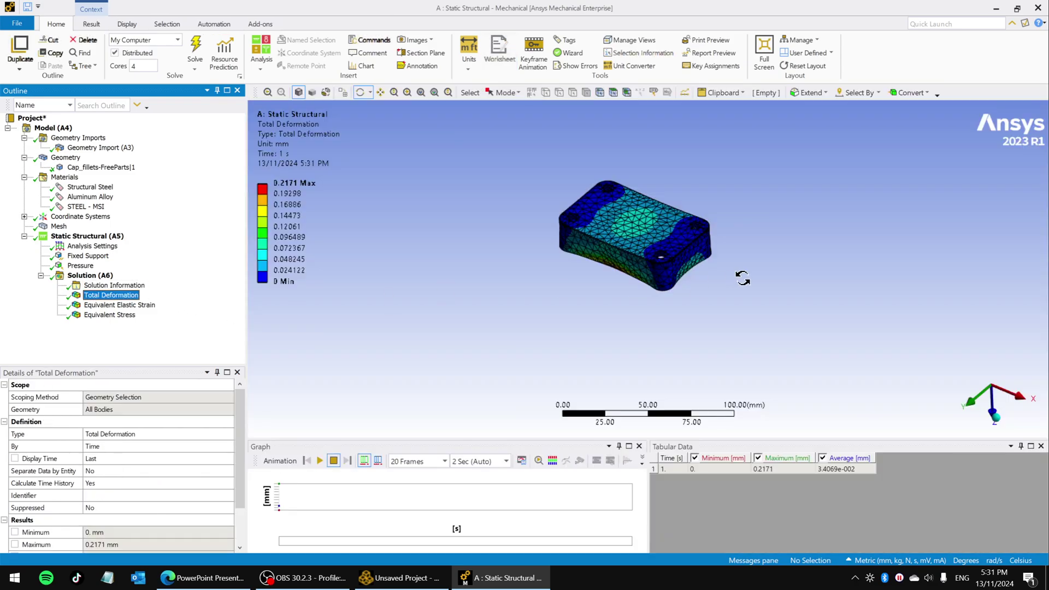
scroll(697, 207, up, 5)
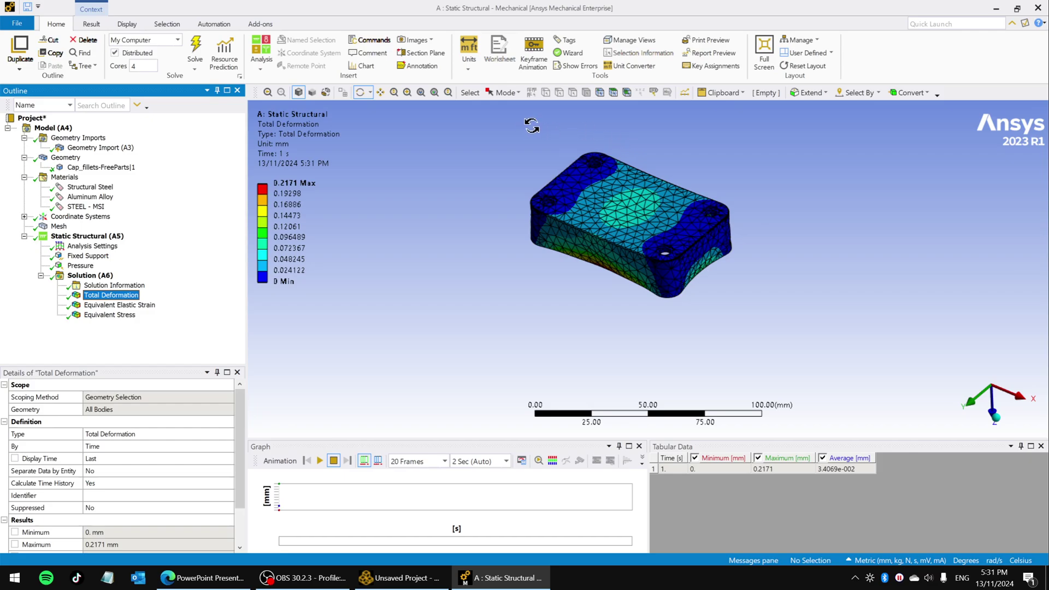
click(421, 93)
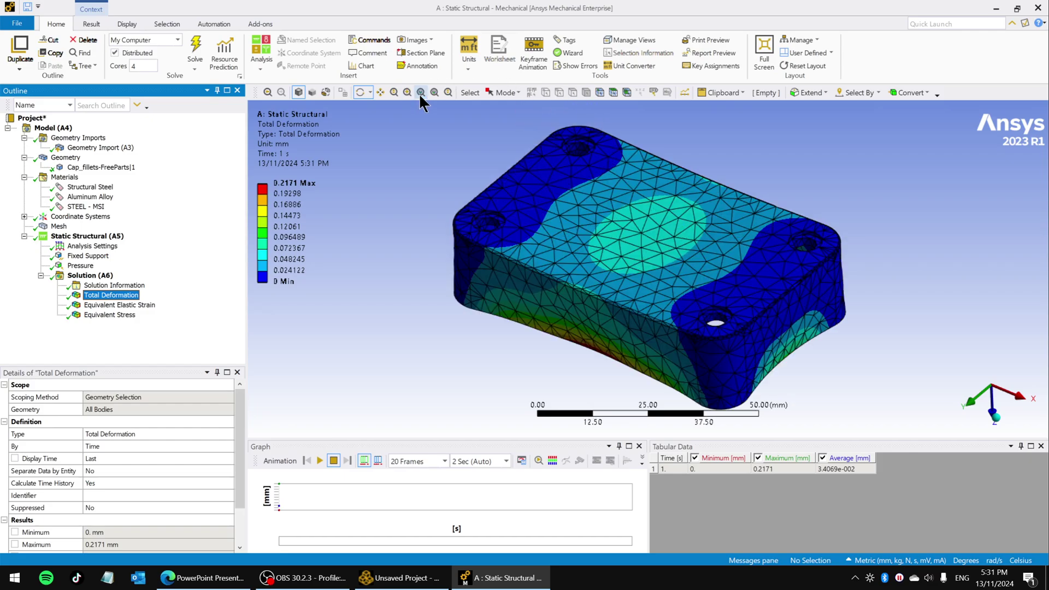
Step: Examine the Total Deformation contours on the inside and side walls of the cover
drag(711, 339, 407, 141)
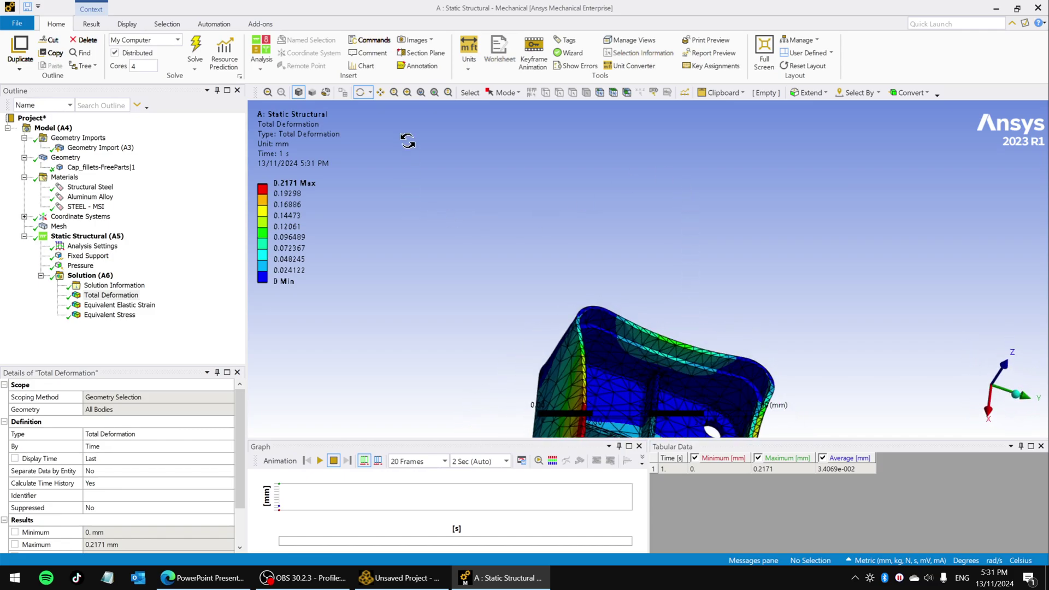
click(421, 93)
drag(769, 332, 621, 321)
click(105, 295)
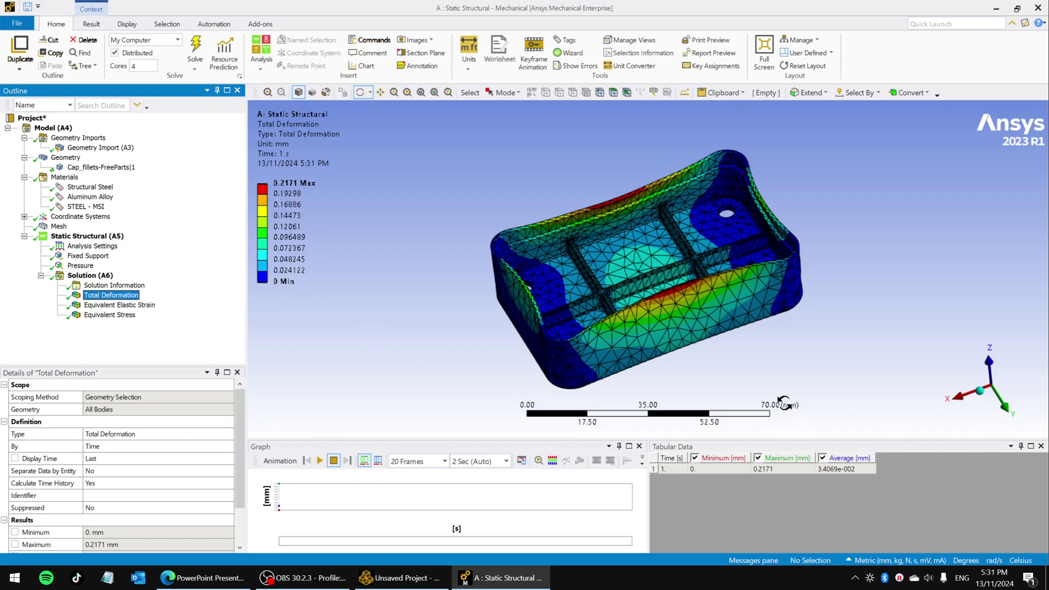
drag(741, 364, 762, 345)
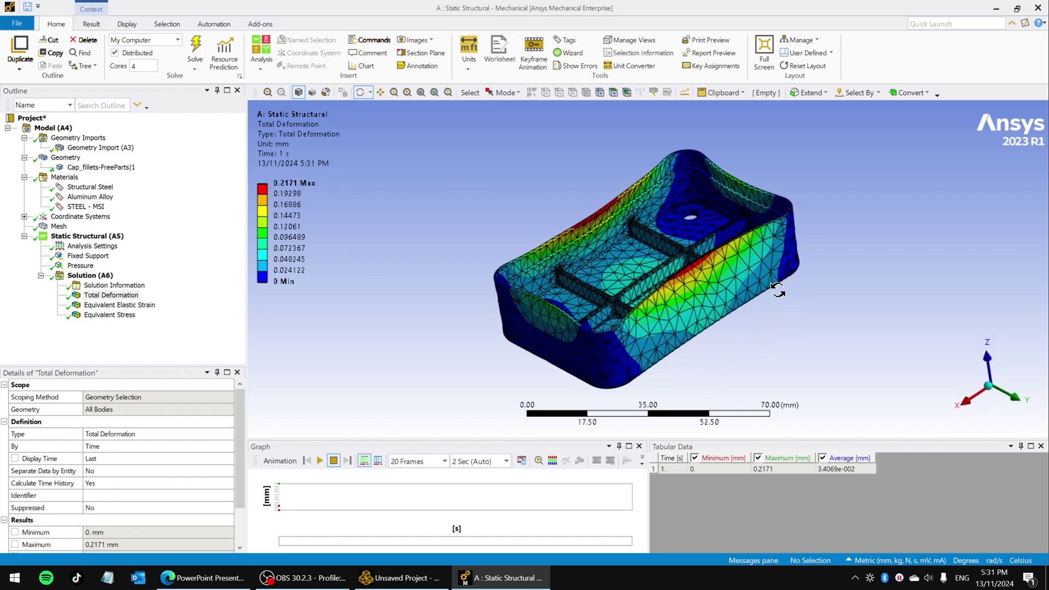
drag(778, 290, 755, 299)
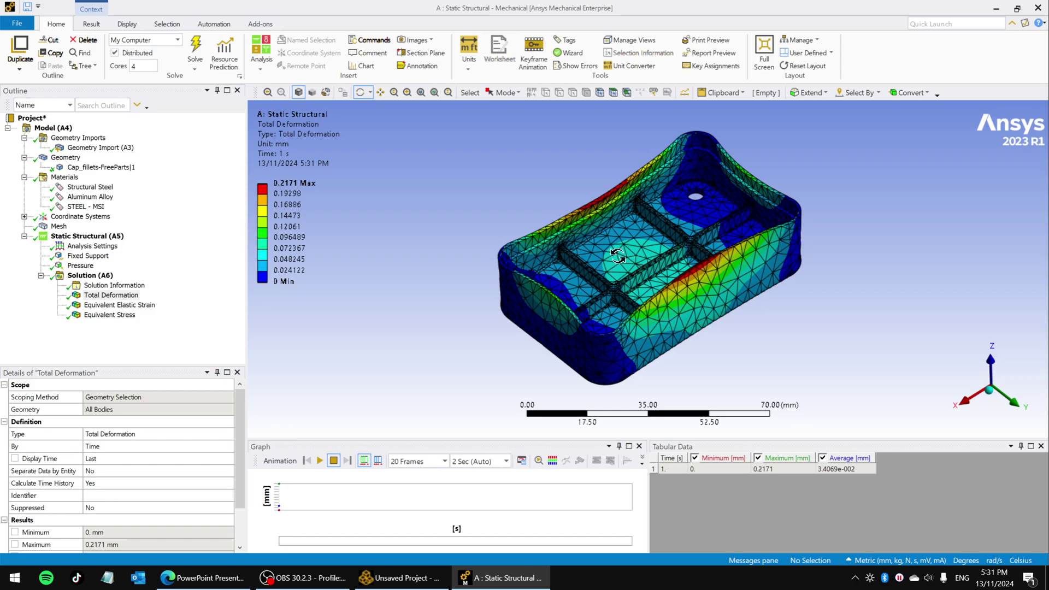
click(93, 296)
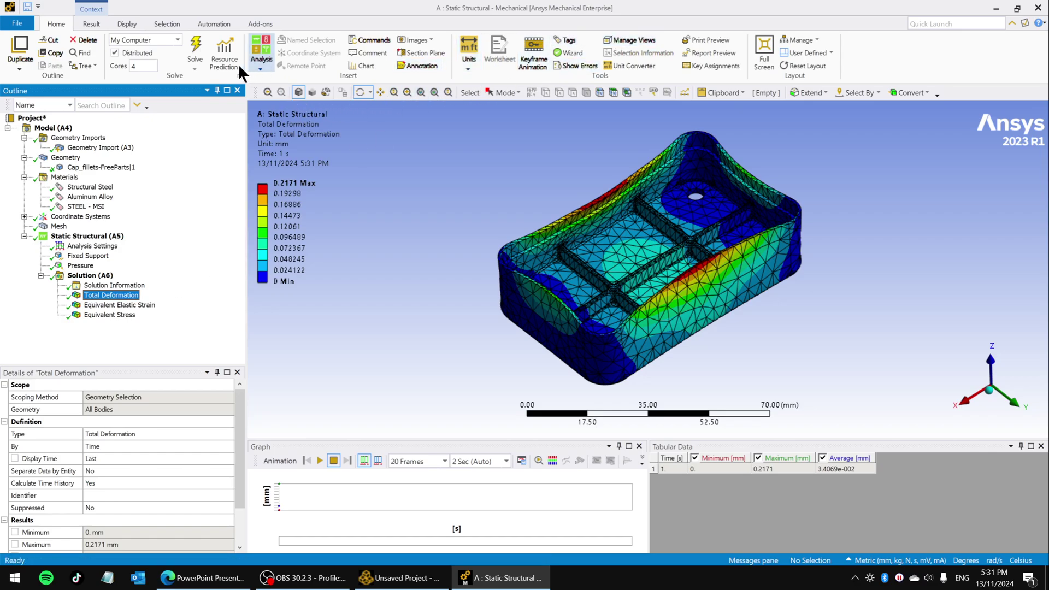
drag(703, 291, 700, 289)
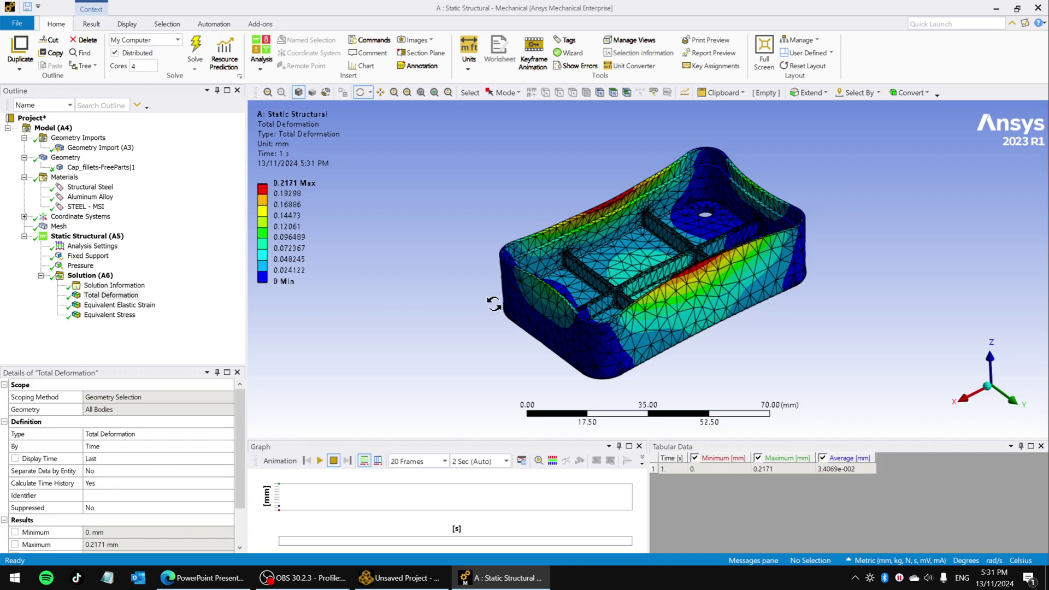
Step: Display the Equivalent Stress result and inspect the stress contours on the cover's inside and long side wall
click(109, 316)
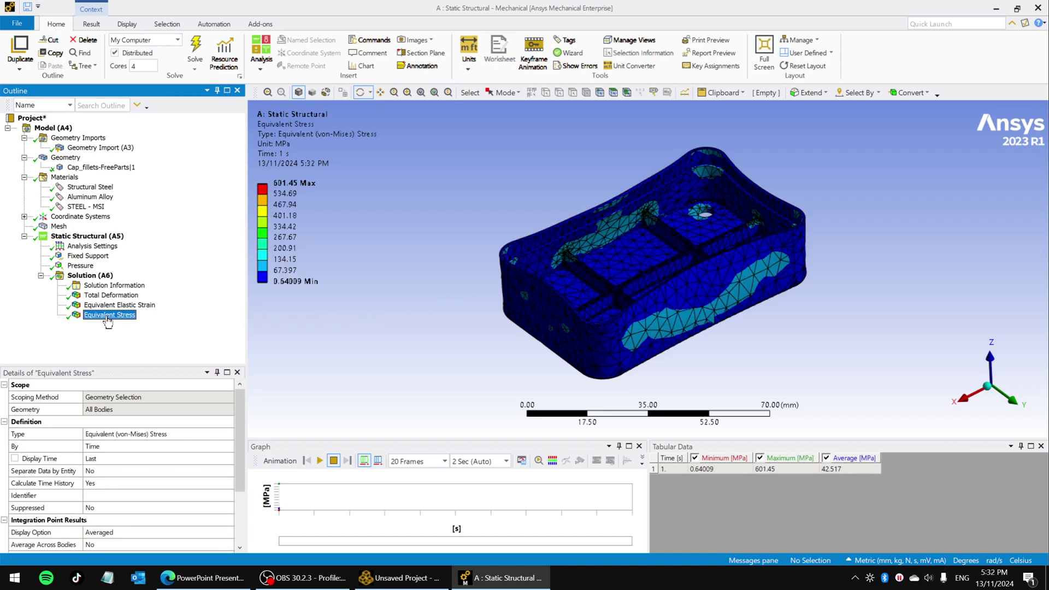
drag(664, 235, 817, 233)
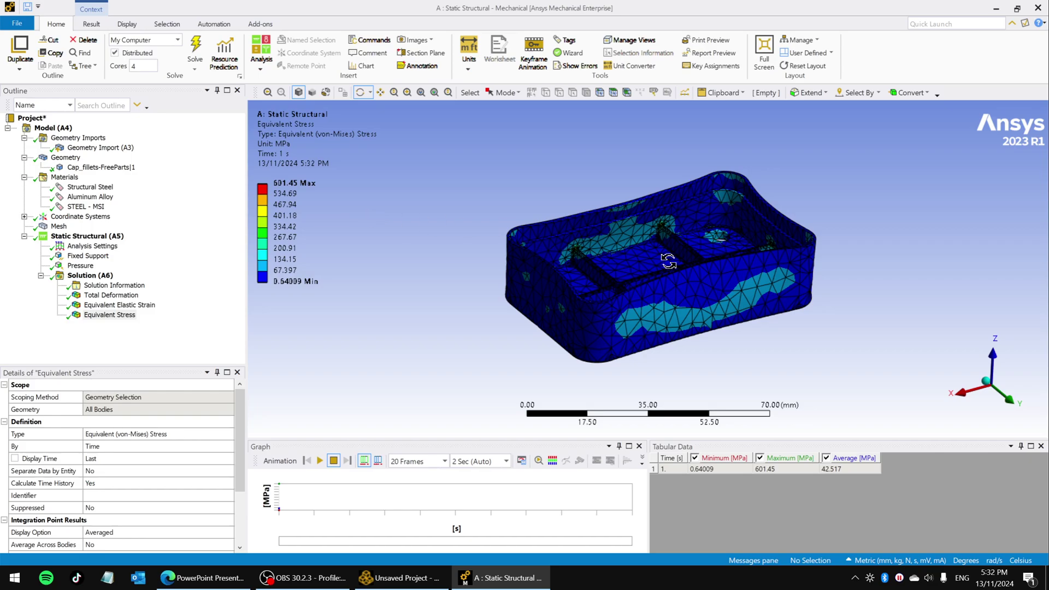
drag(718, 300, 738, 317)
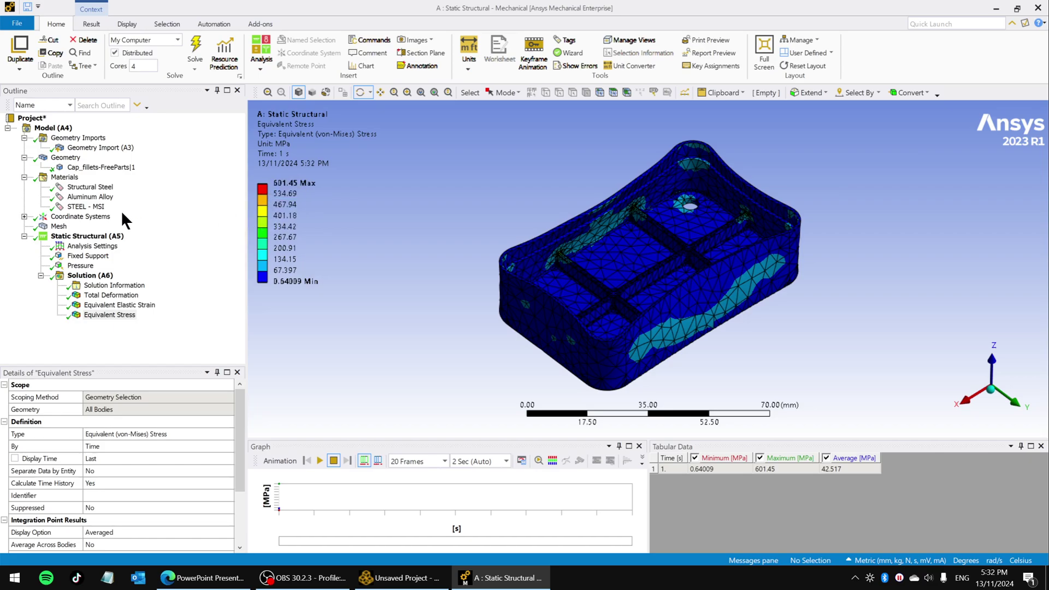
Step: Check the Tensile Yield Strength in the Aluminum Alloy material data and return to the Equivalent Stress result
right_click(85, 196)
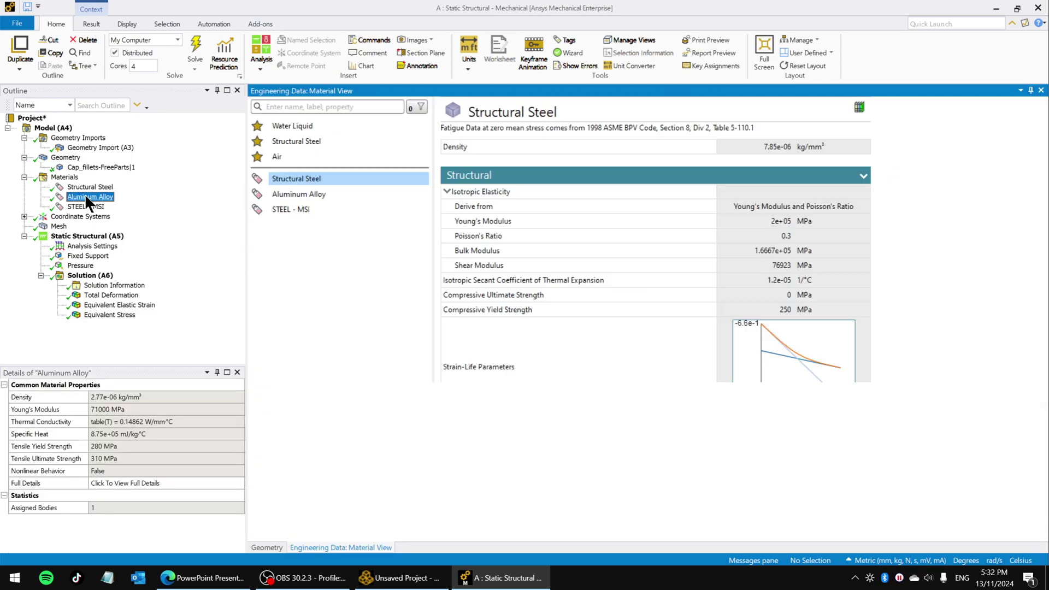
click(227, 148)
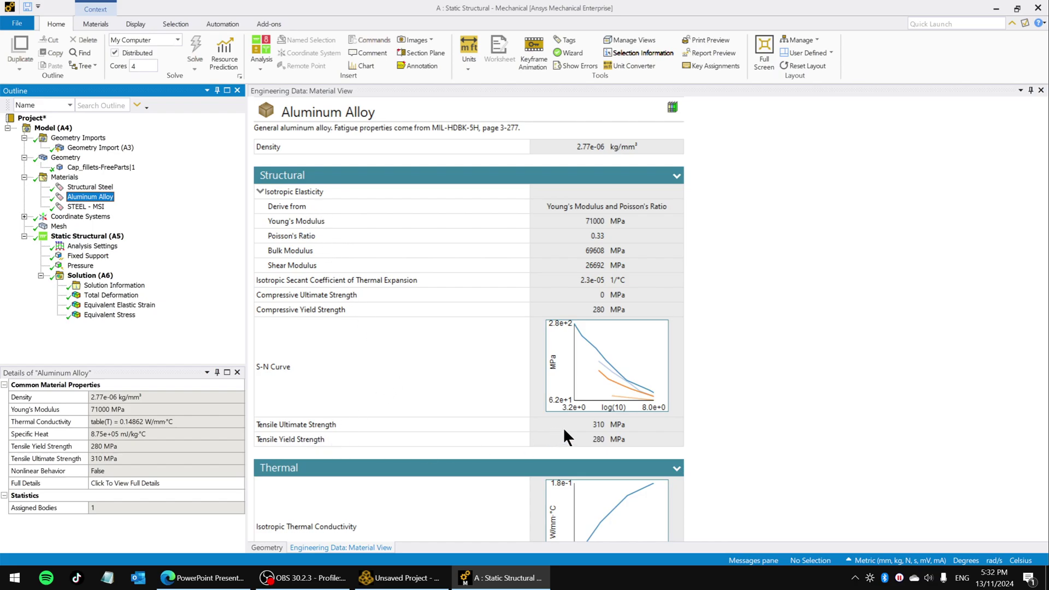
drag(594, 441, 632, 441)
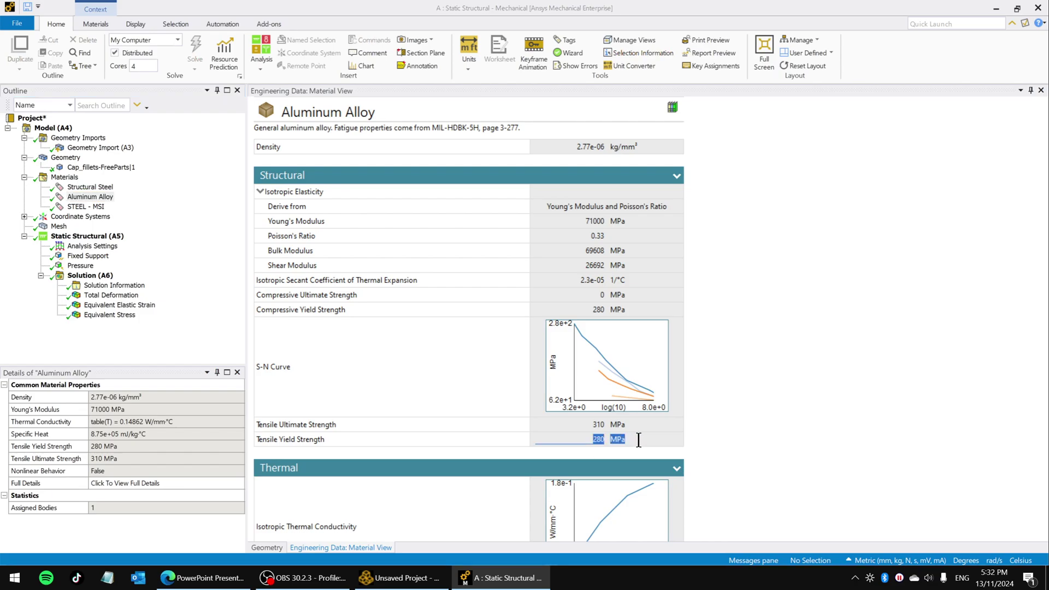
click(643, 440)
scroll(458, 459, down, 1)
scroll(458, 458, up, 1)
click(112, 315)
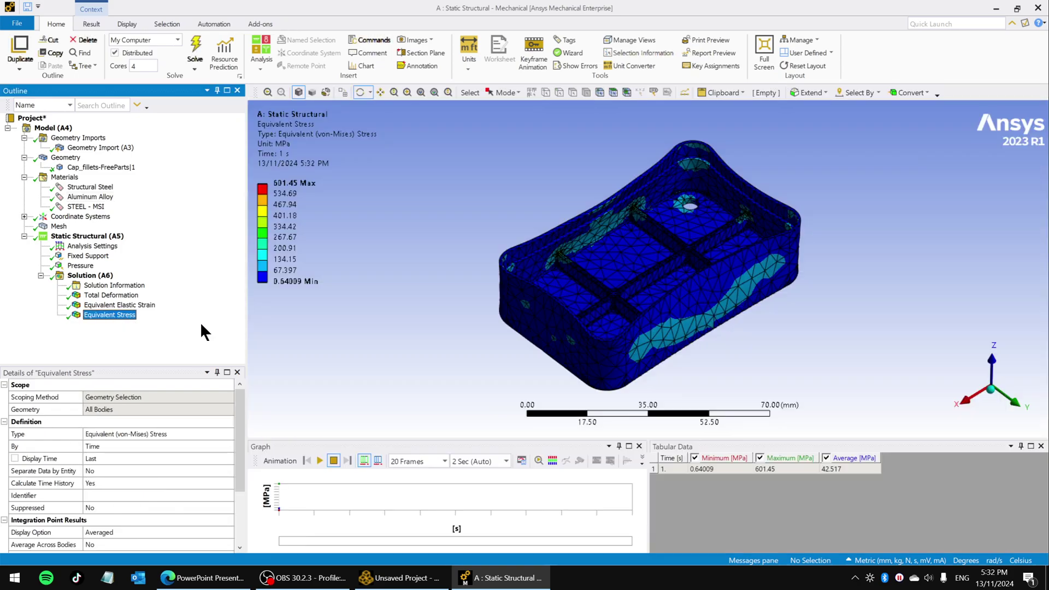
click(284, 195)
click(289, 183)
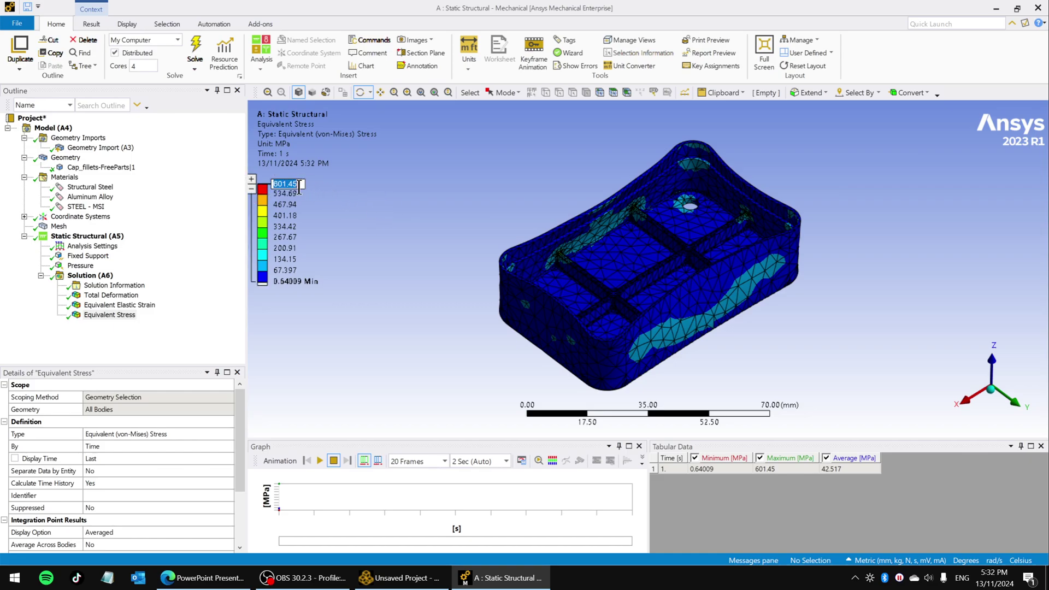
click(299, 185)
click(352, 201)
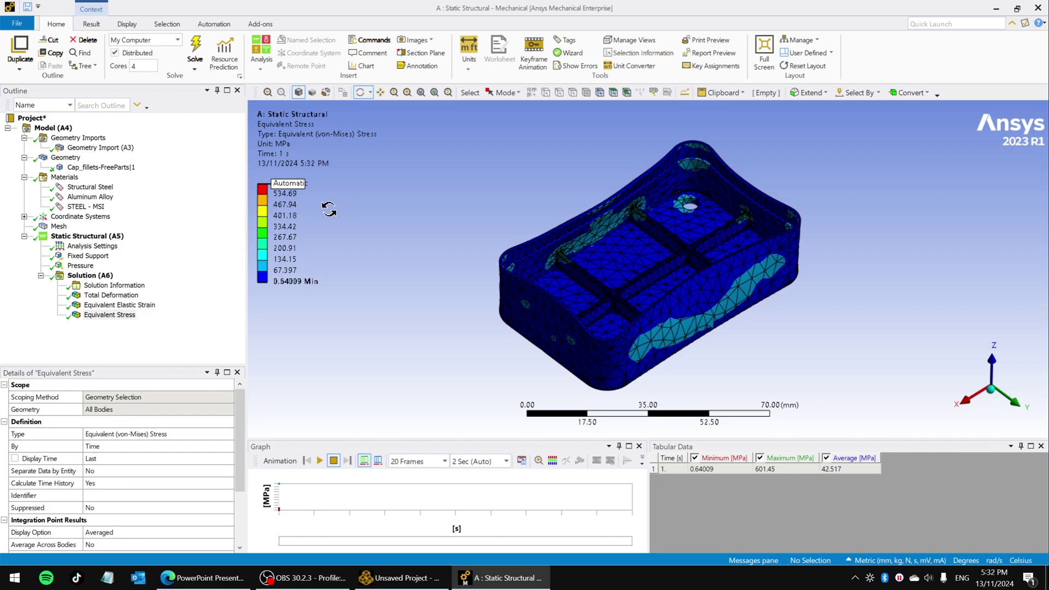
click(286, 183)
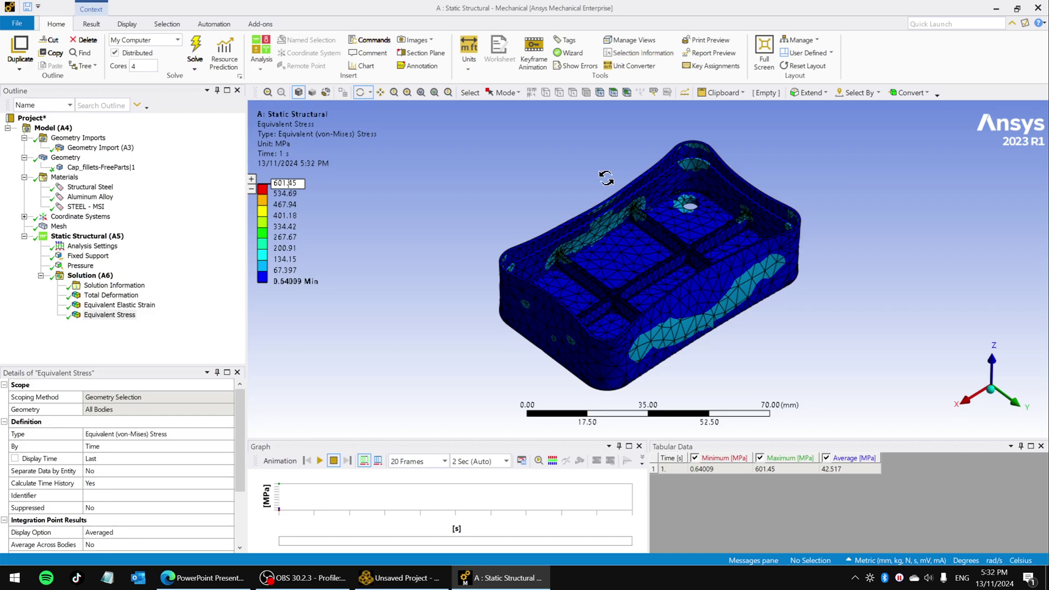
Step: Set the Equivalent Stress legend value directly below the maximum to 280 MPa
click(288, 194)
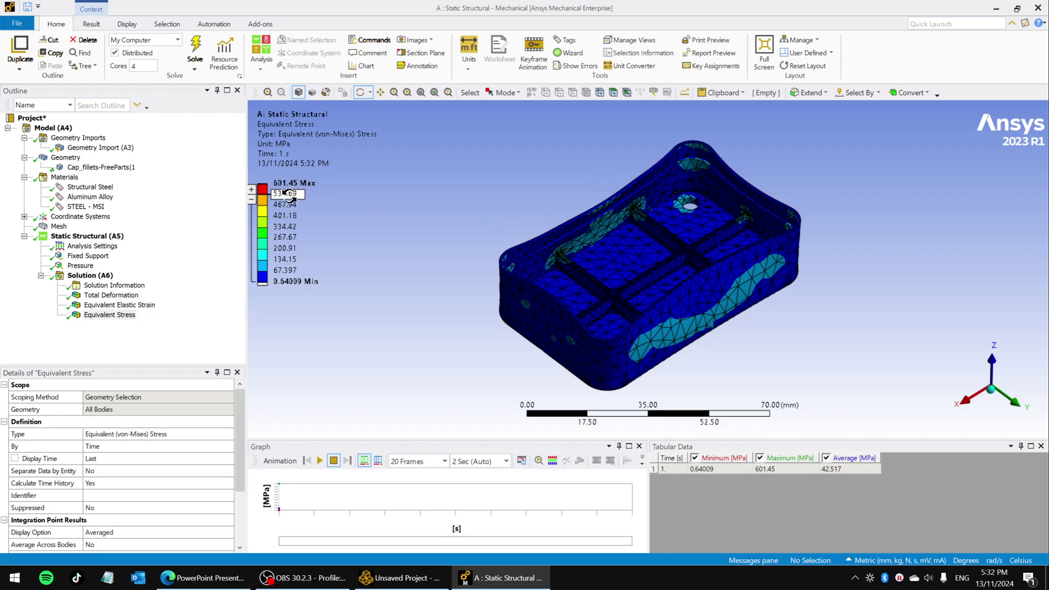
double_click(295, 197)
key(Return)
text(280)
key(Return)
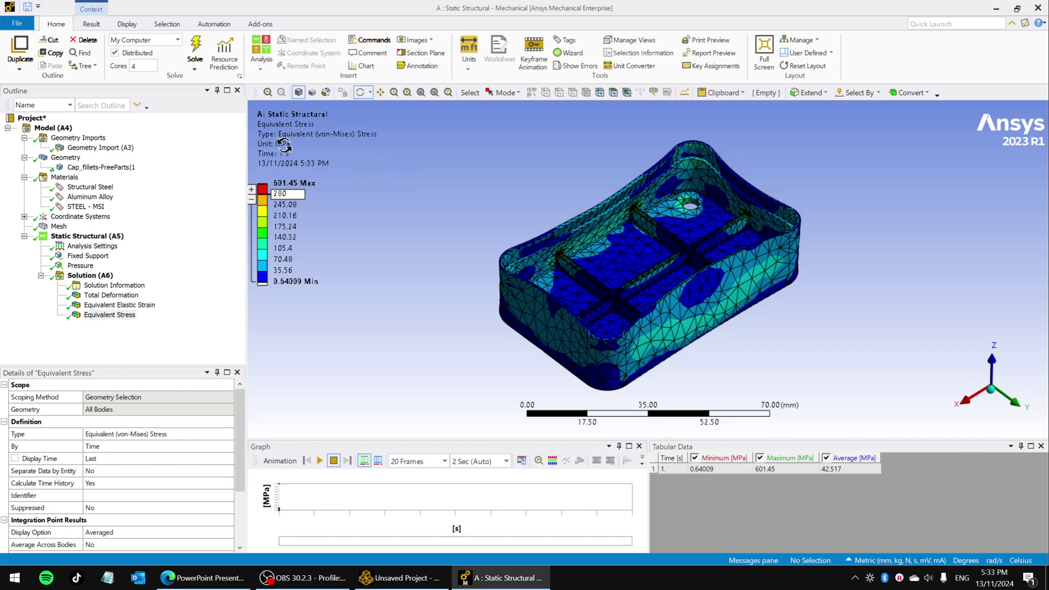
Step: Inspect the stress on the cover's outer top face and compare it with the faces carrying the Pressure load
mouse_move(694, 276)
mouse_down()
mouse_move(733, 409)
mouse_move(727, 333)
mouse_move(744, 273)
mouse_move(727, 306)
mouse_move(682, 173)
mouse_move(684, 285)
mouse_move(642, 258)
mouse_move(599, 343)
mouse_move(563, 276)
mouse_move(569, 265)
mouse_move(495, 224)
mouse_move(405, 209)
mouse_up()
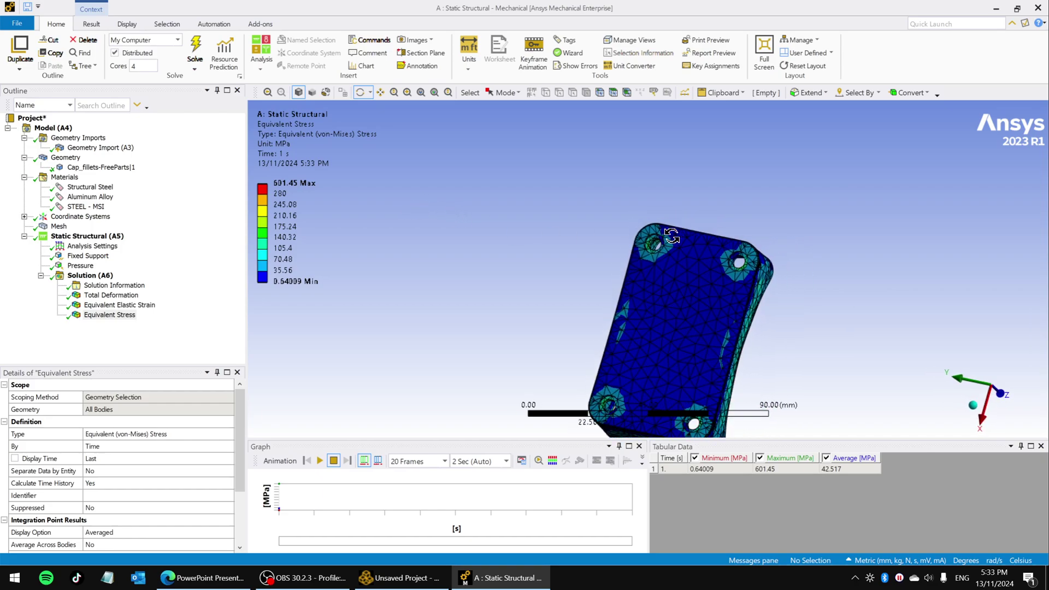
scroll(672, 236, up, 2)
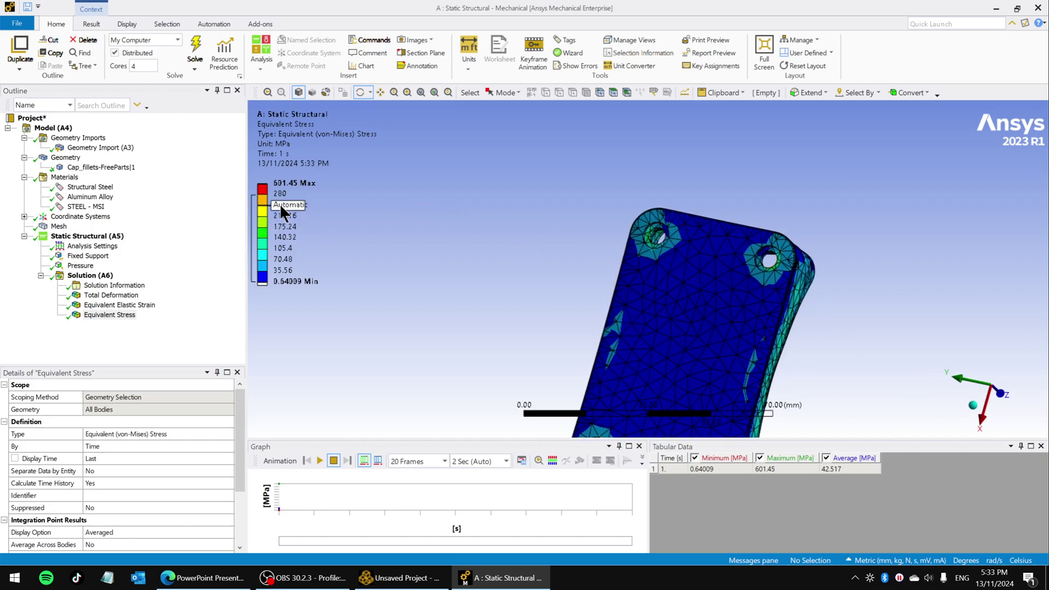
click(81, 265)
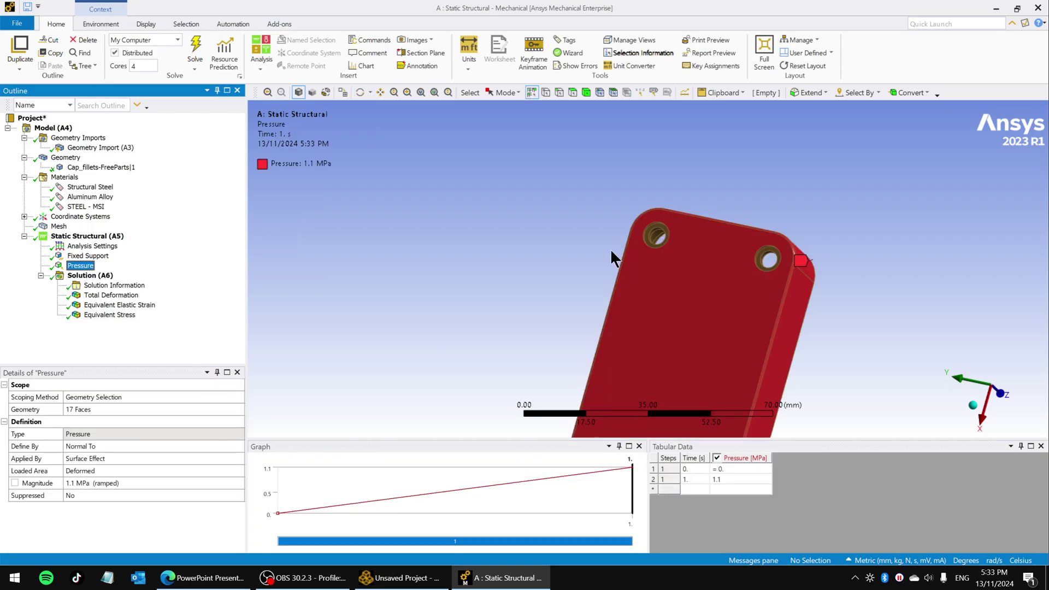
middle_drag(645, 207, 792, 307)
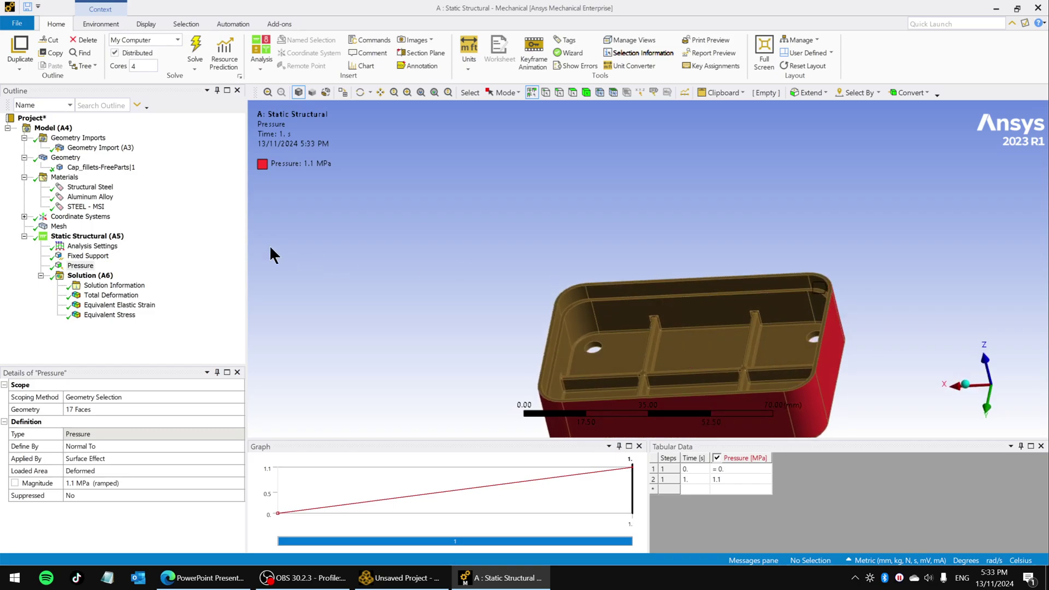
Step: Redisplay the Equivalent Stress result and examine the stress at the rib ends and around the hole inside the cover
click(104, 315)
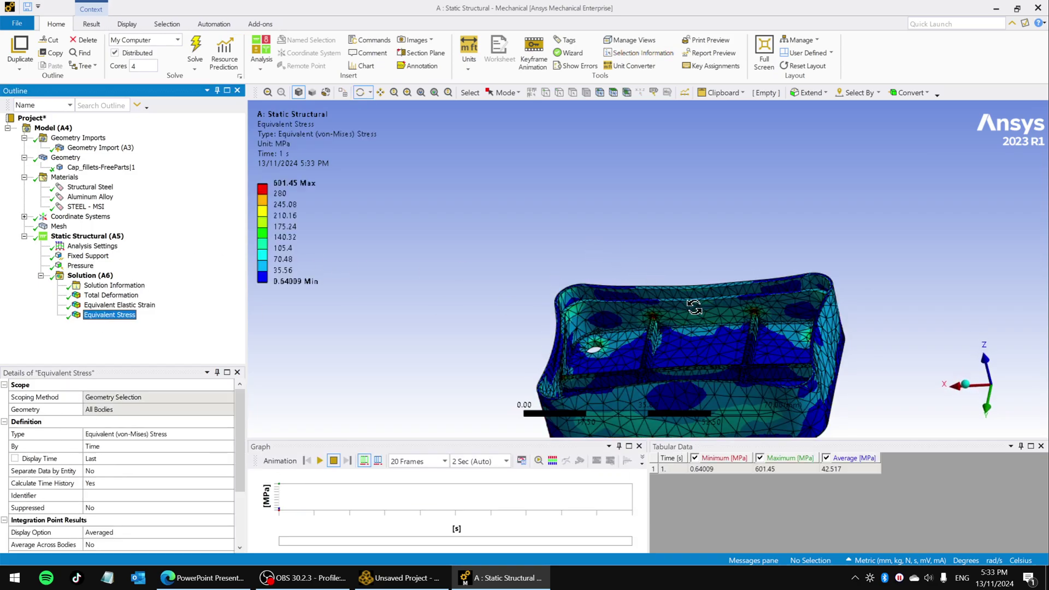
middle_drag(694, 307, 692, 335)
click(421, 92)
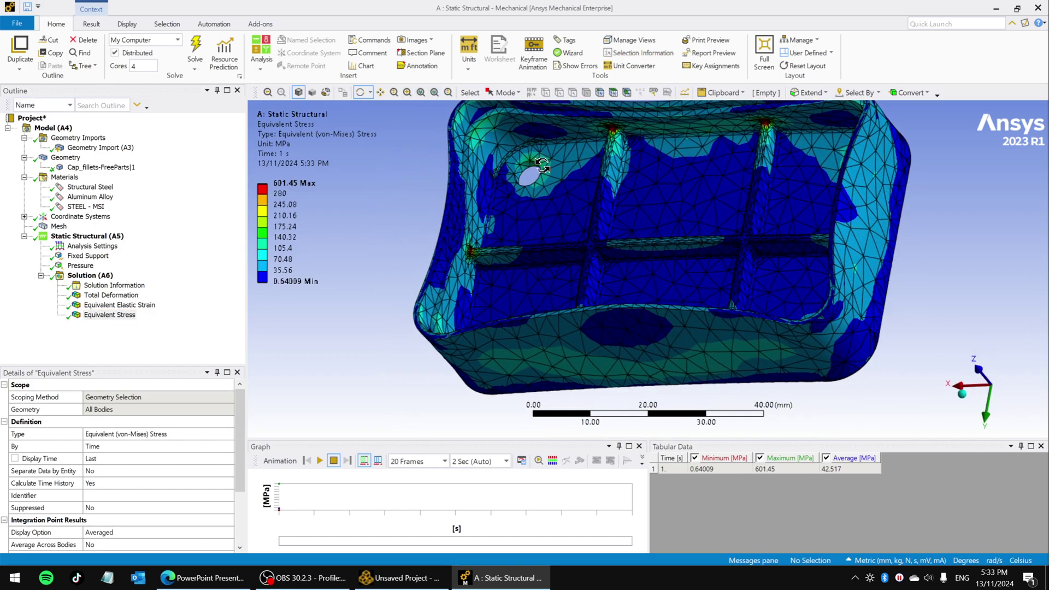
scroll(633, 126, down, 1)
scroll(629, 148, up, 2)
middle_drag(609, 243, 609, 162)
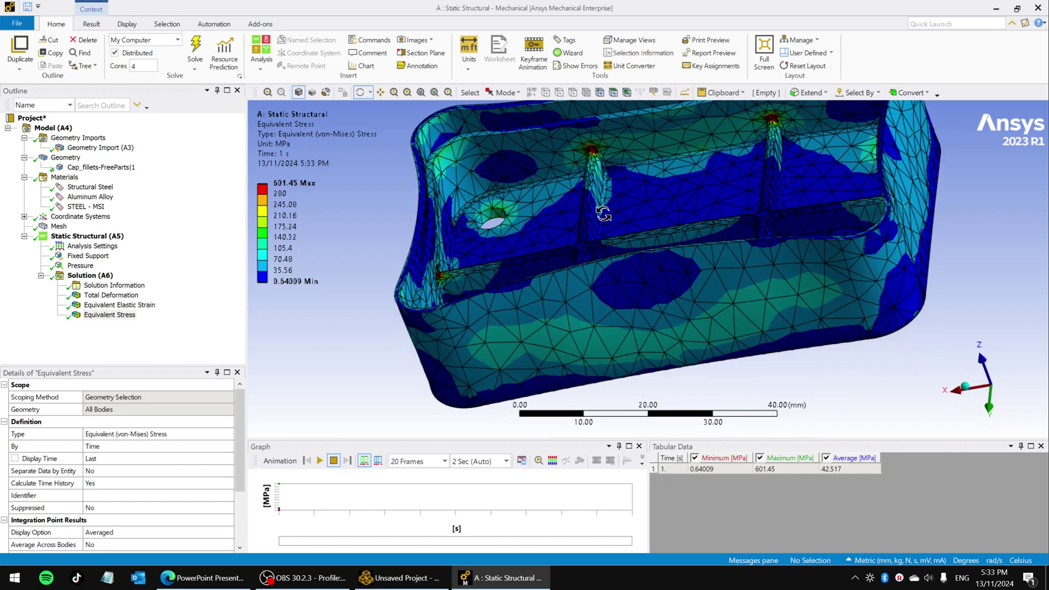
middle_drag(603, 214, 524, 272)
middle_drag(443, 277, 605, 281)
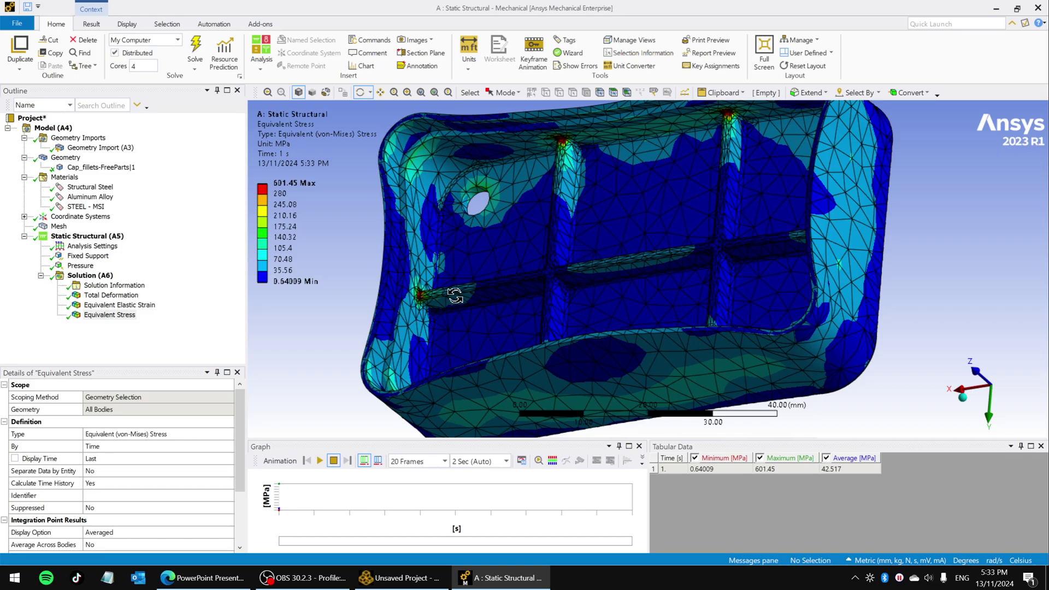
middle_drag(499, 284, 520, 284)
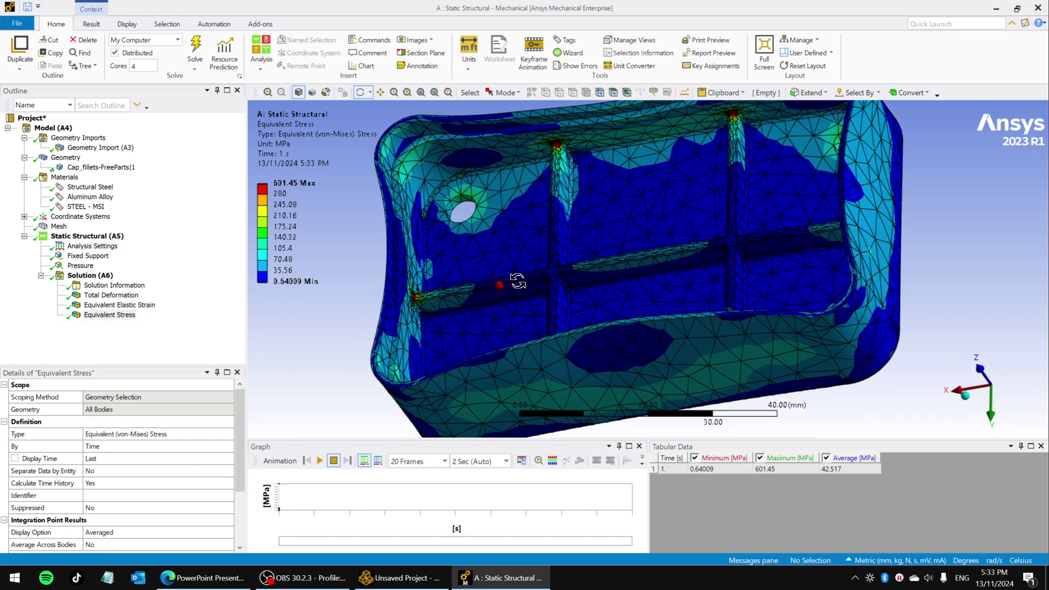
middle_drag(586, 290, 583, 290)
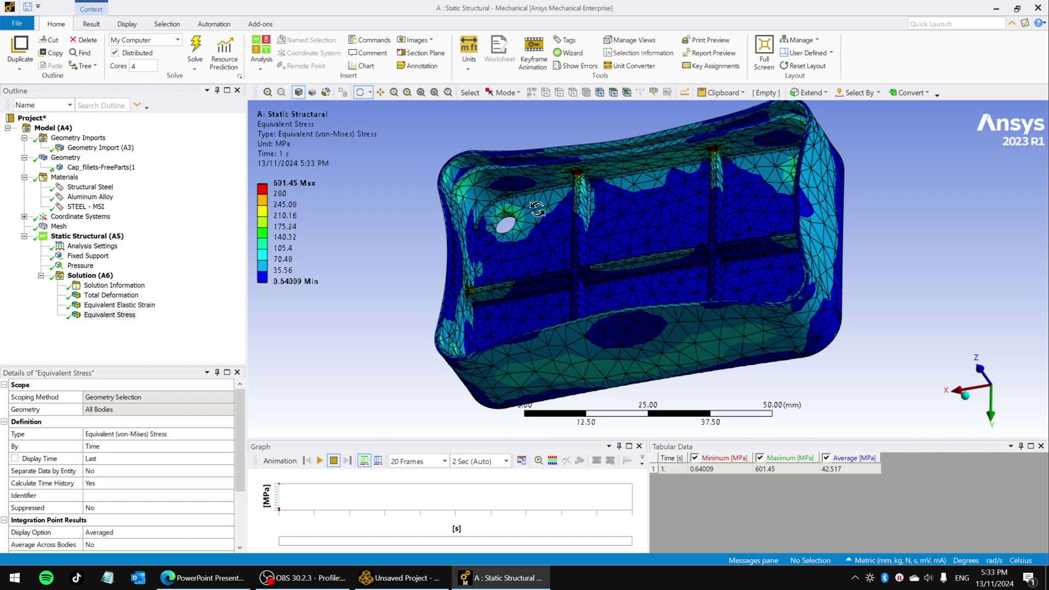
Step: Open the deformation scale factor choices for the Equivalent Stress result
click(127, 24)
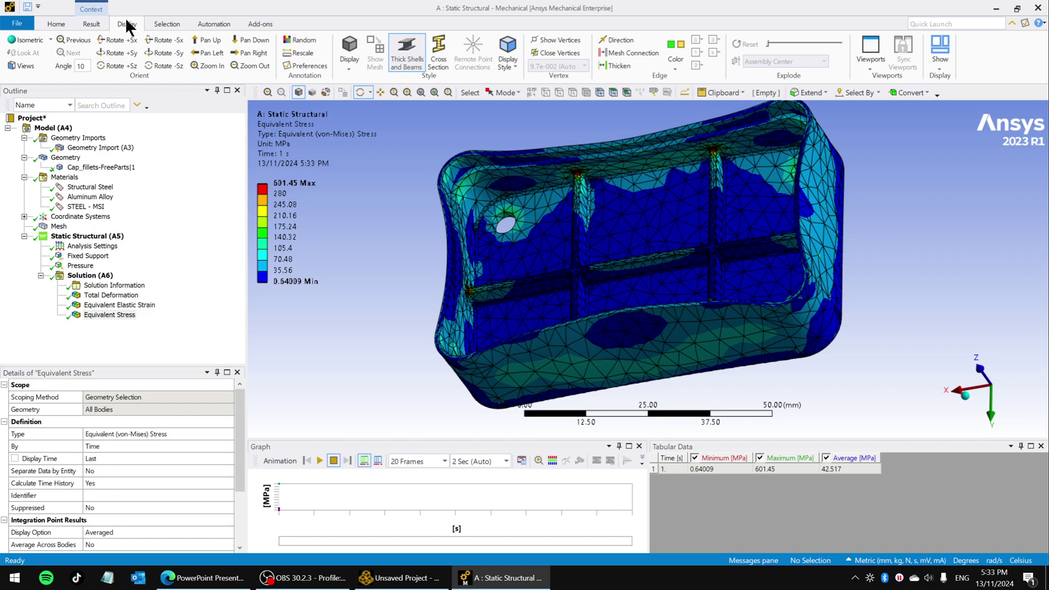
click(93, 25)
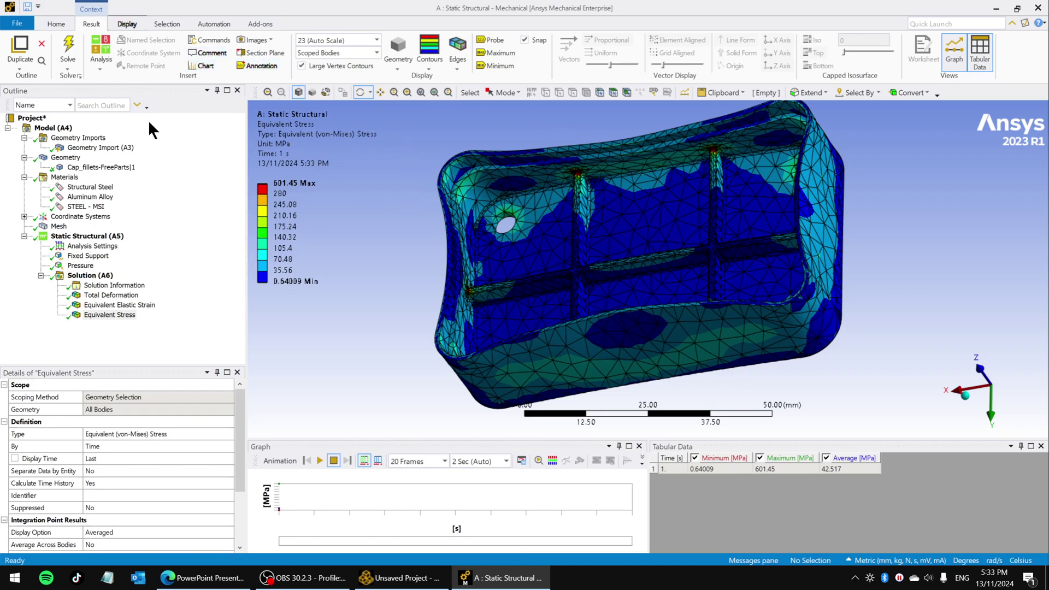
click(56, 24)
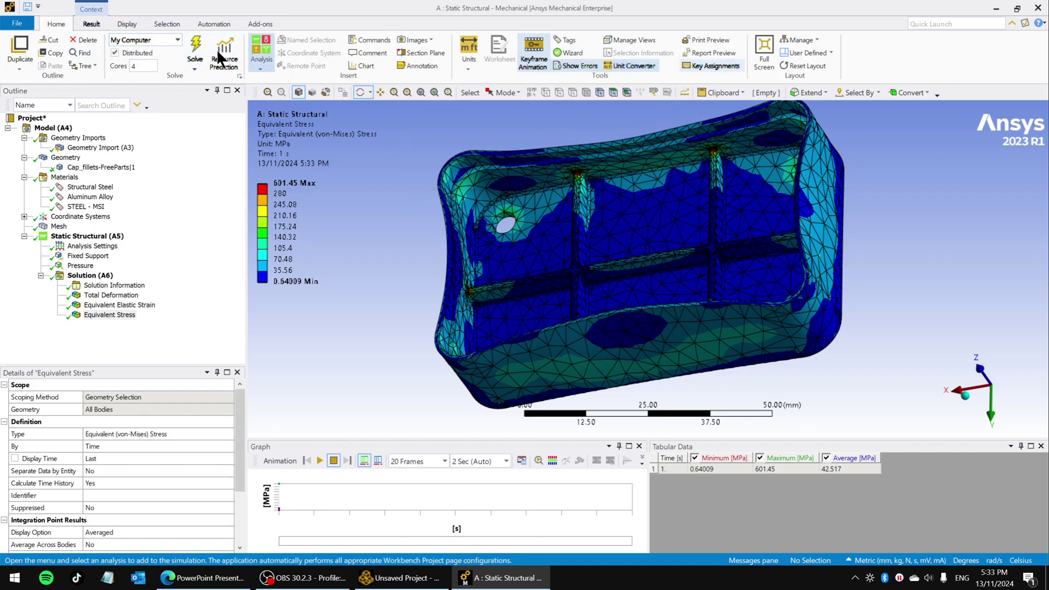
click(92, 24)
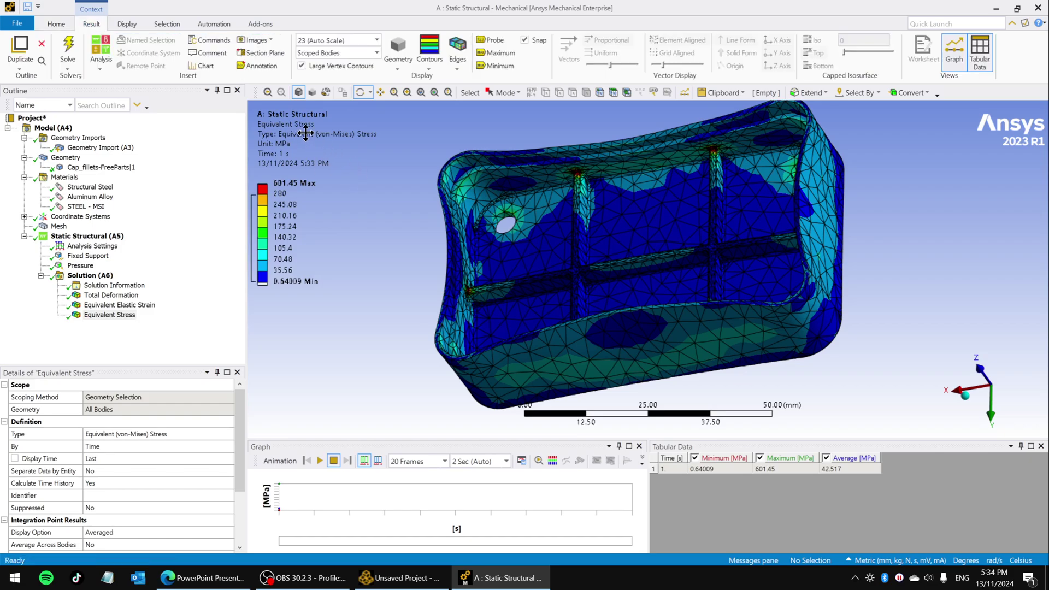
click(377, 41)
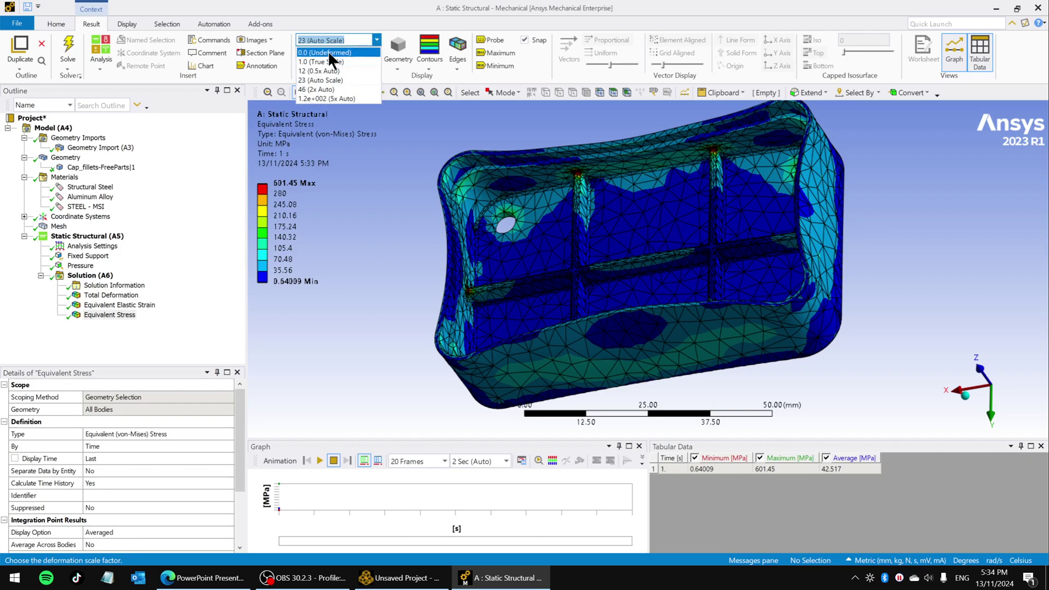
Step: Display the equivalent stress result at 1.0 (True Scale), and return the deformation scale to 23 (Auto Scale)
click(317, 60)
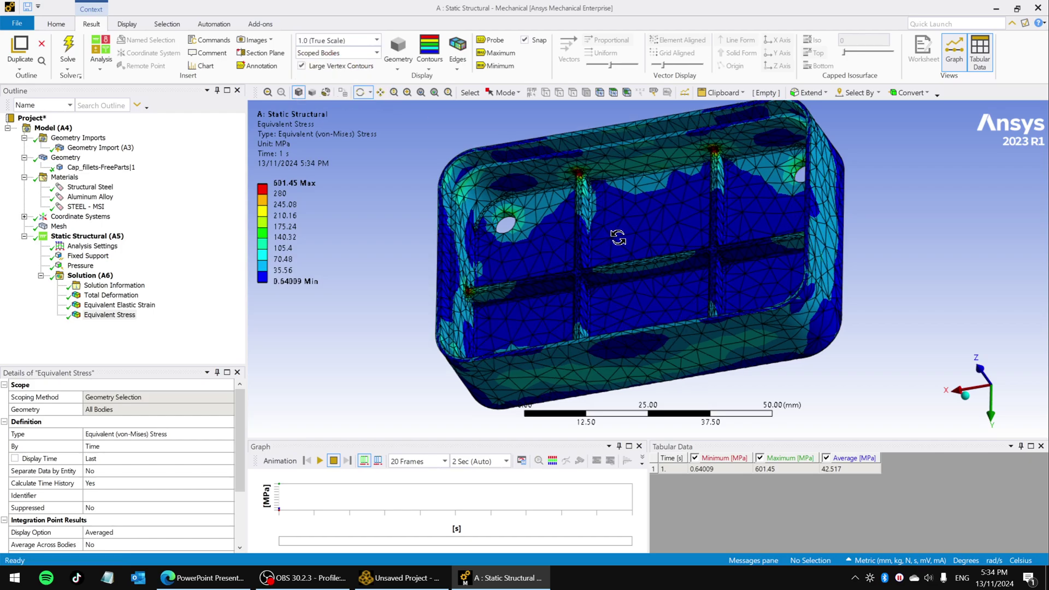
drag(619, 238, 661, 224)
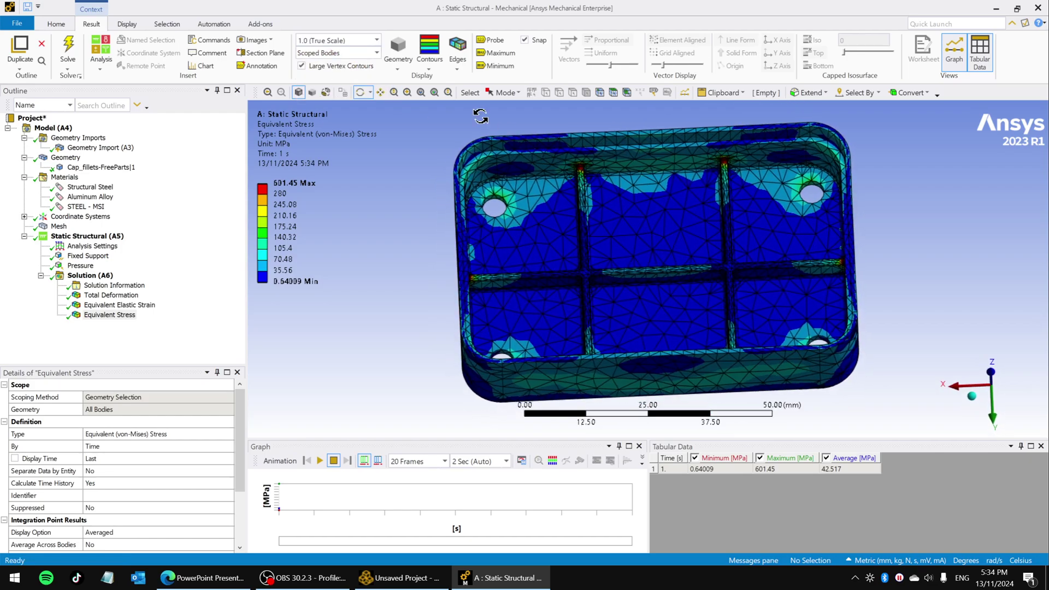
click(377, 40)
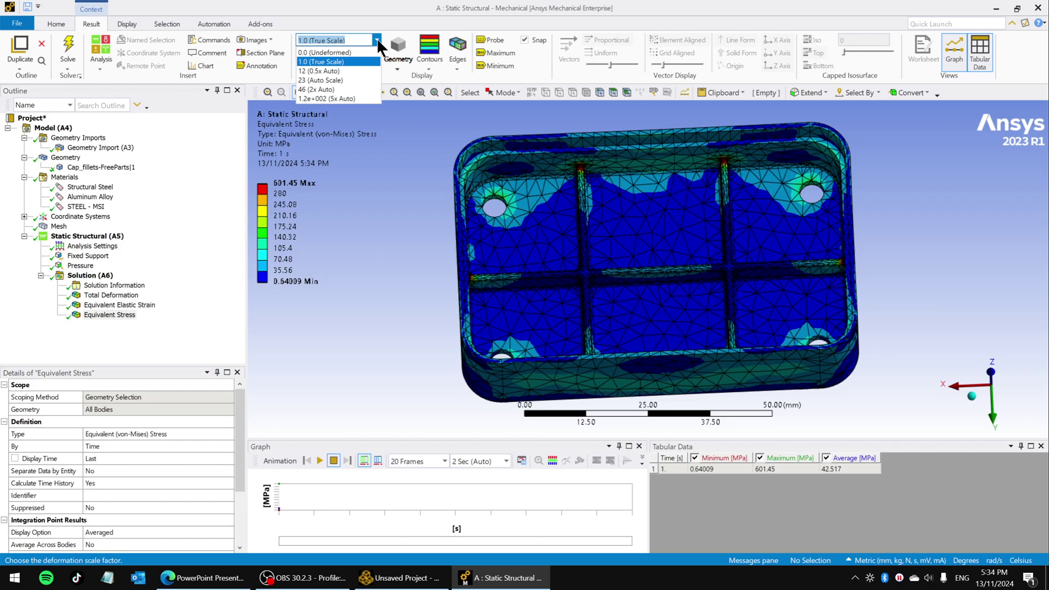
click(322, 81)
drag(768, 276, 687, 224)
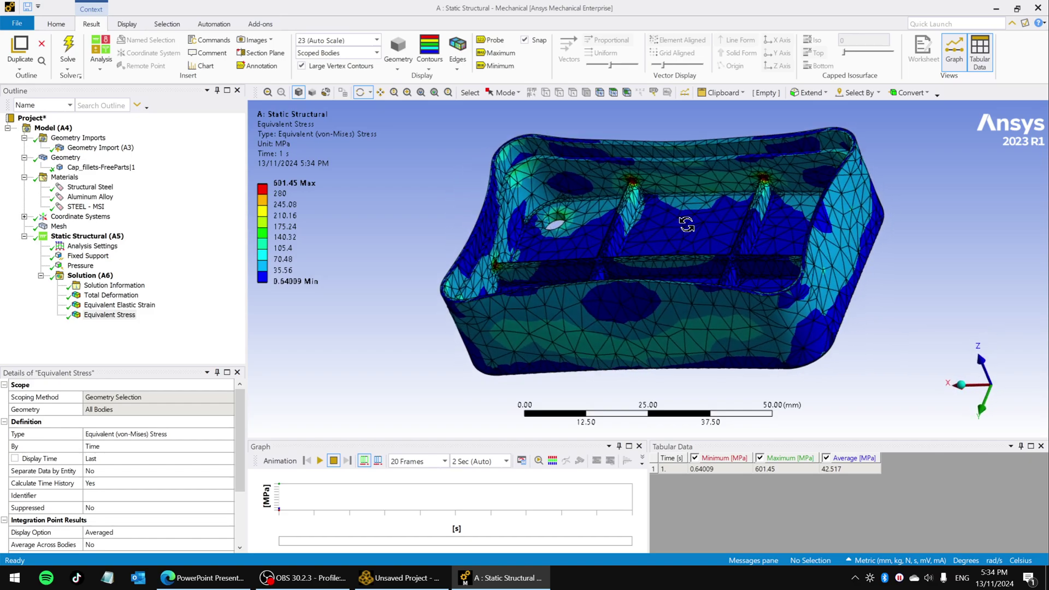
Step: Exaggerate the result's deformation to 46 (2x Auto), and restore the scale to 23 (Auto Scale)
click(377, 40)
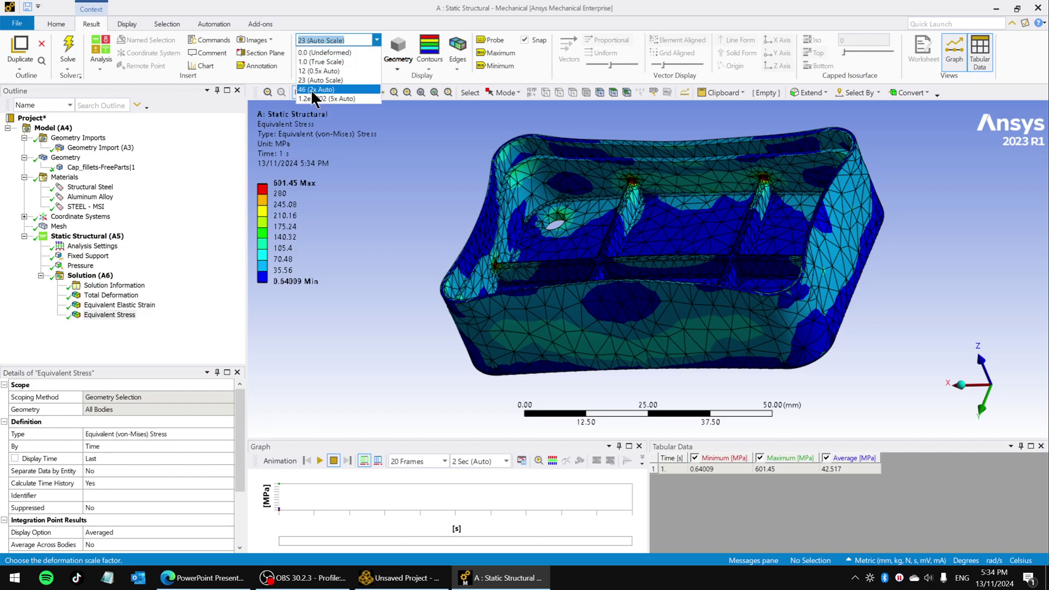
click(326, 99)
drag(509, 156, 685, 192)
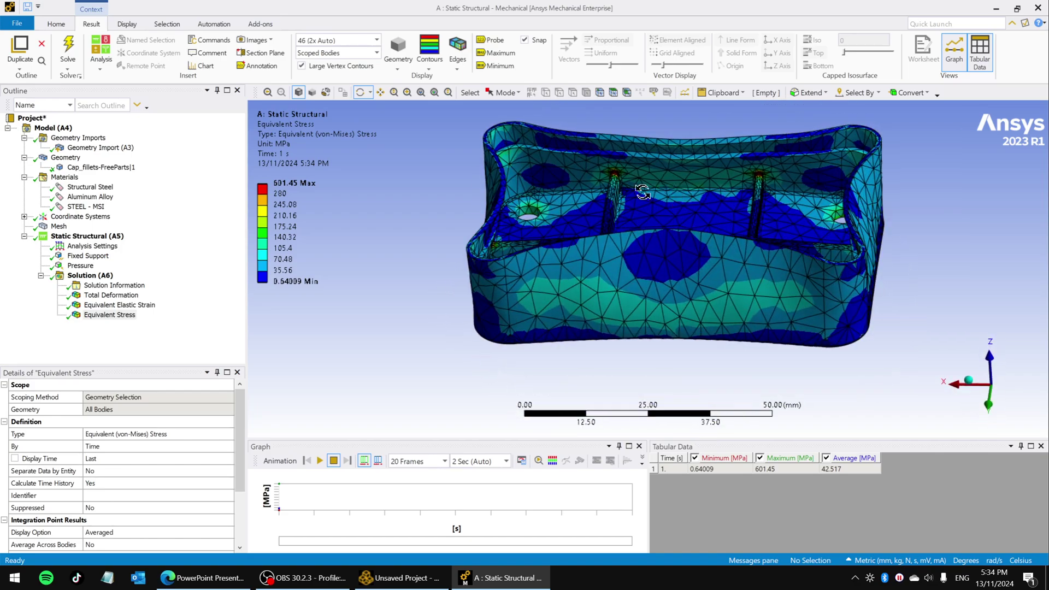
click(376, 44)
click(376, 41)
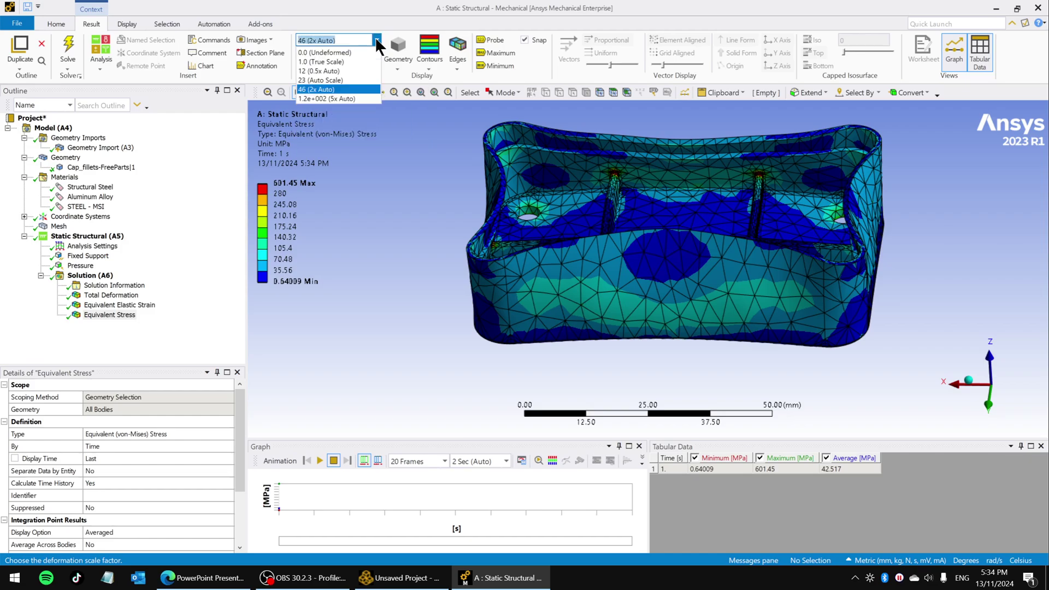
click(319, 80)
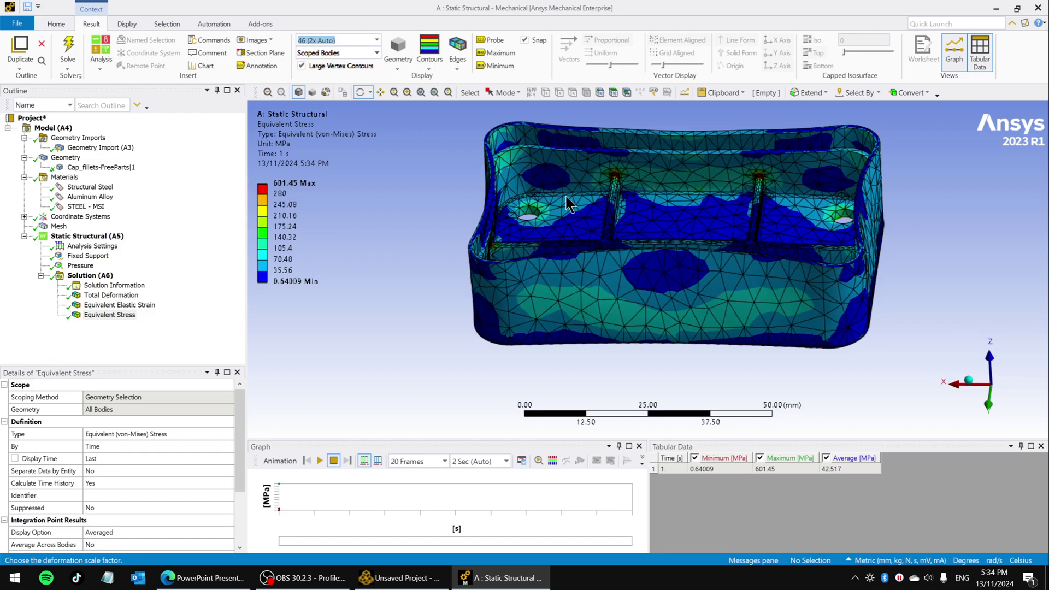
mouse_move(672, 264)
mouse_down()
mouse_move(645, 282)
mouse_move(672, 262)
mouse_up()
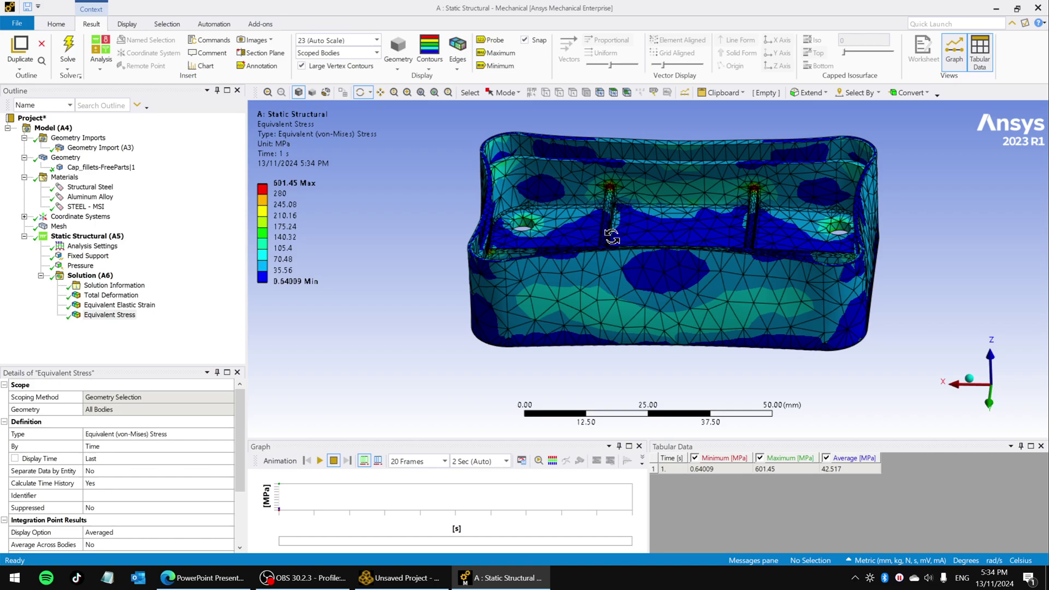
Step: Label the maximum stress location on the cap, and remove the minimum stress label after showing it
click(501, 52)
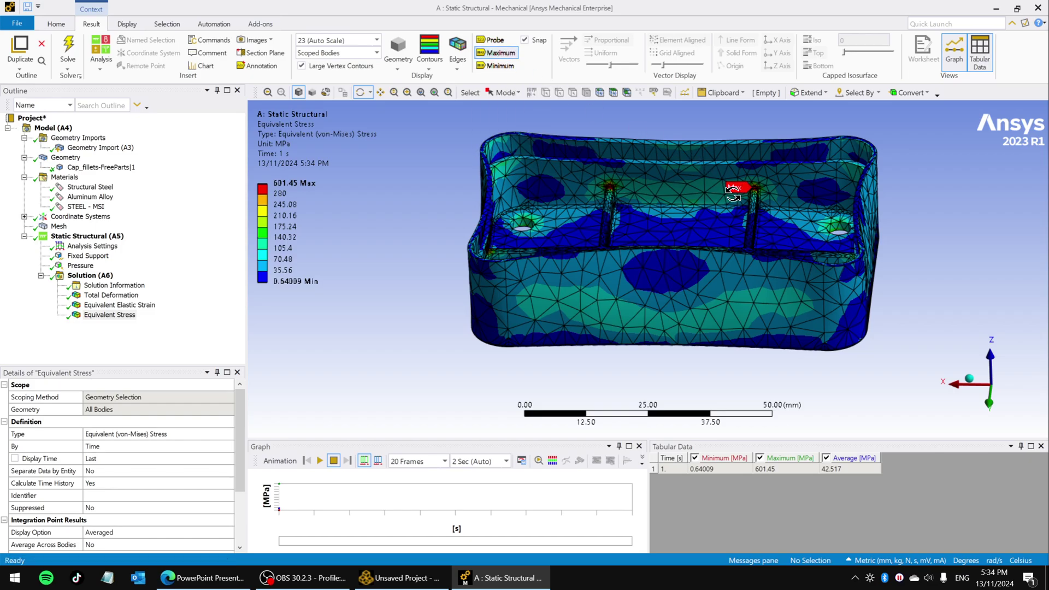
drag(639, 164, 726, 198)
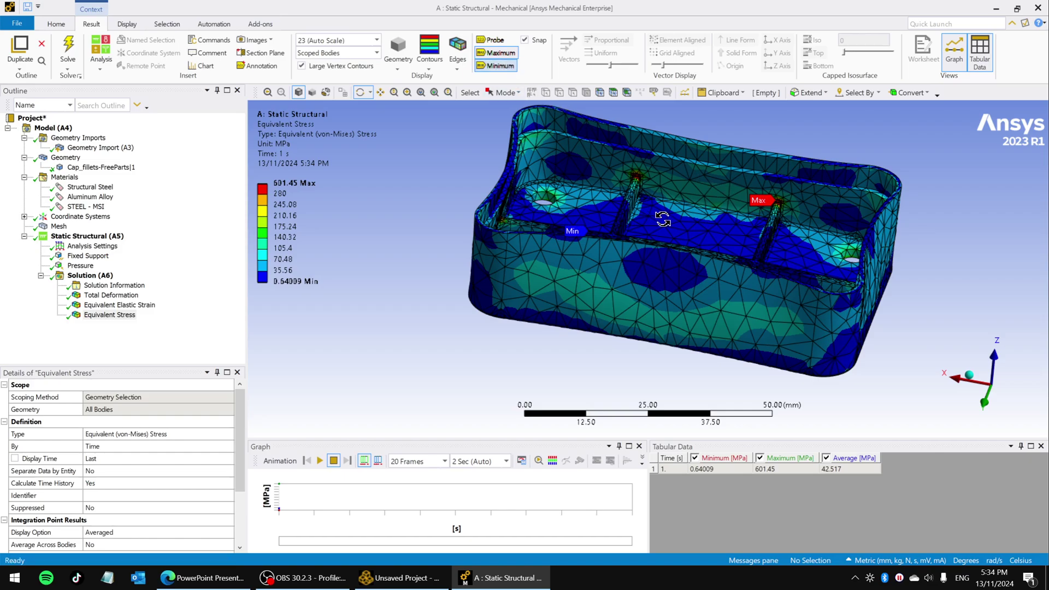
drag(671, 223, 658, 243)
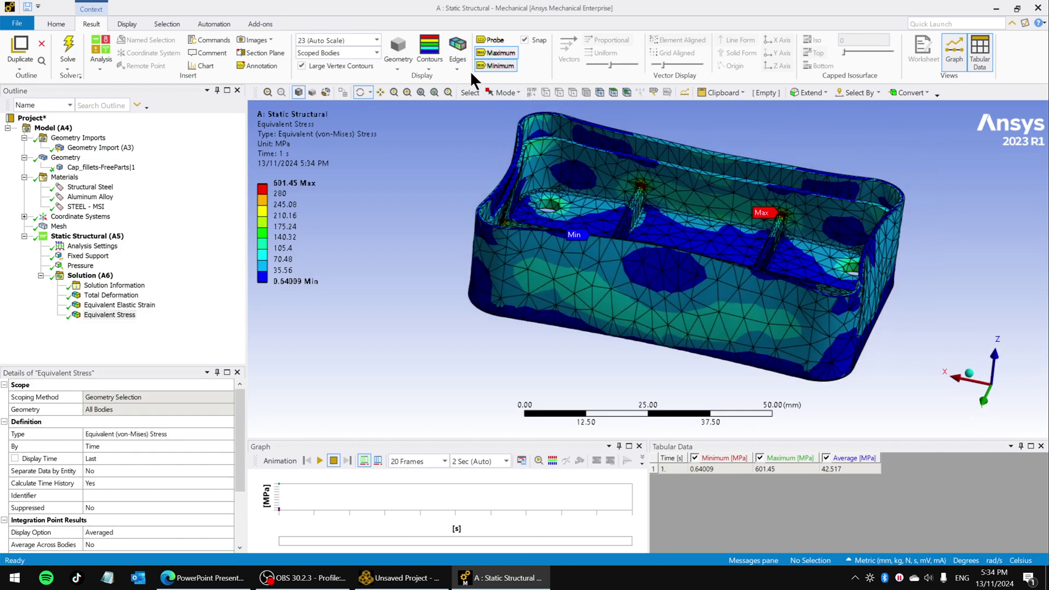
click(498, 66)
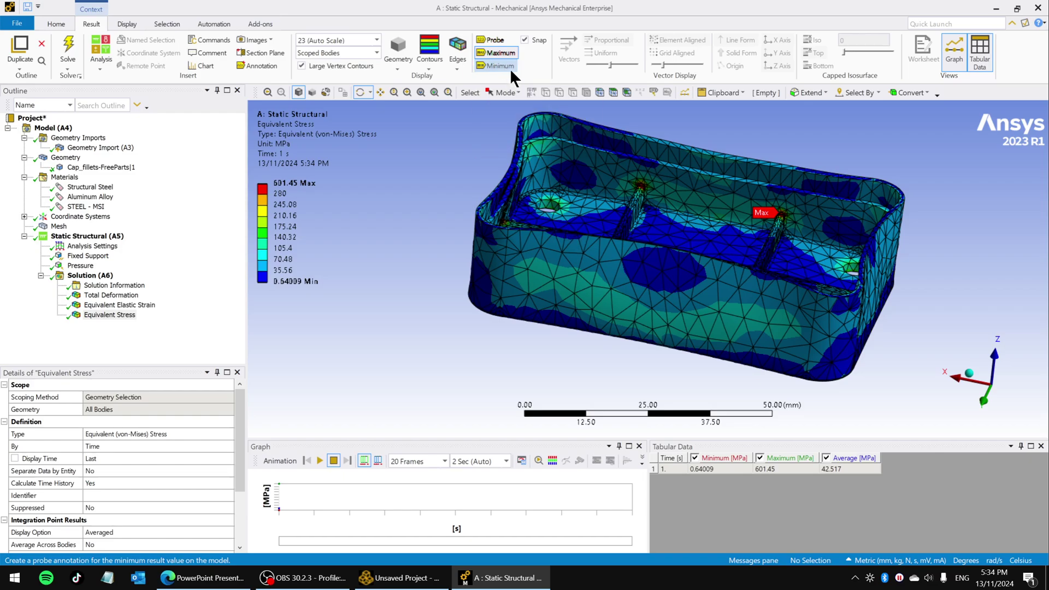
Step: Turn on the result probe and read local stress values along the cap's inner wall
click(490, 40)
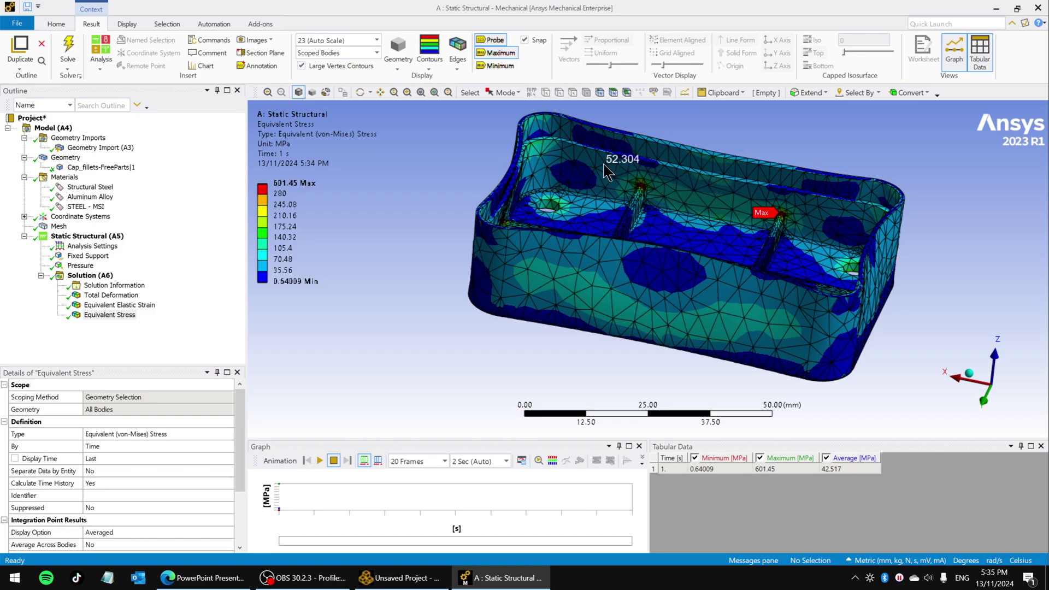
middle_drag(693, 284, 672, 235)
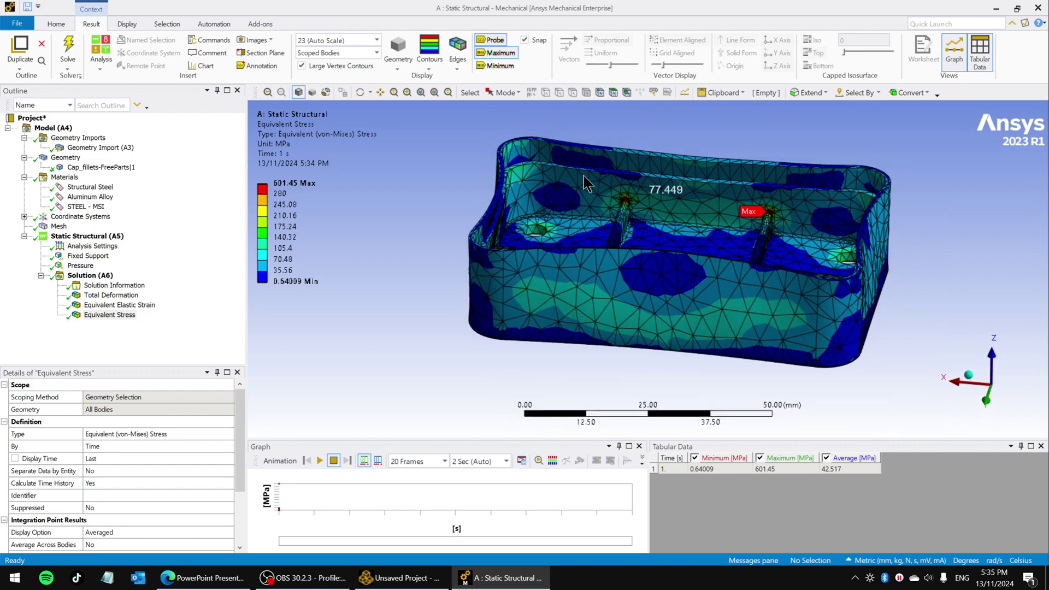
Step: Try Smooth Contours on the stress result, and switch the display back to Contour Bands
click(430, 70)
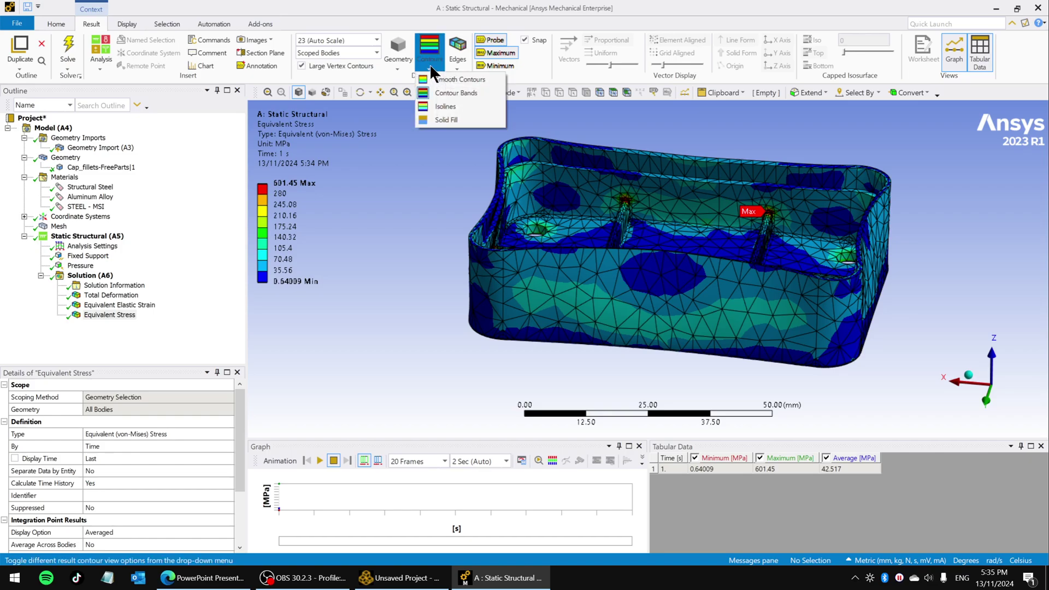
click(450, 79)
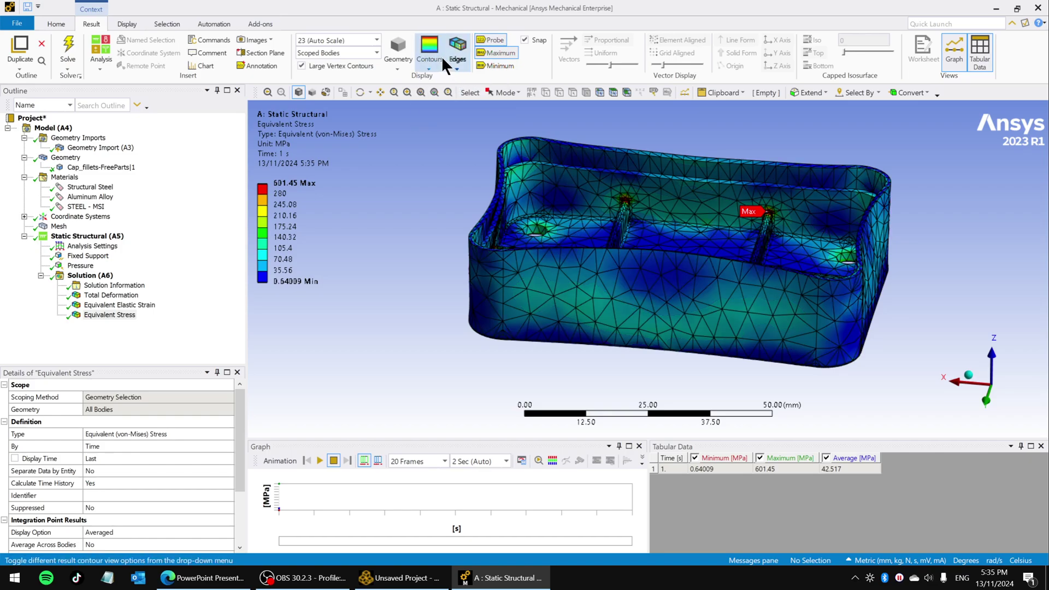
click(442, 57)
click(435, 94)
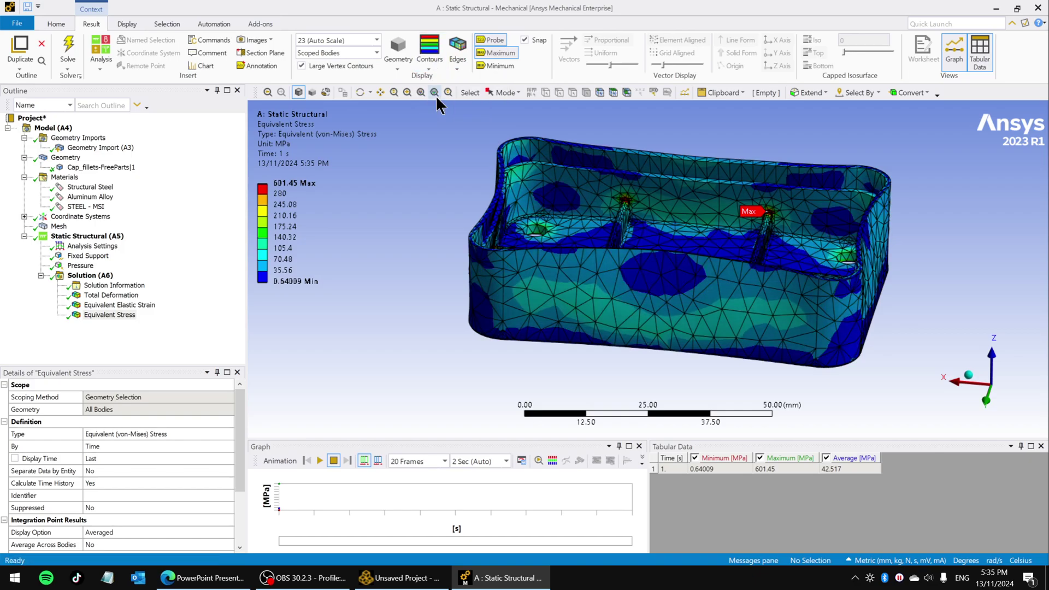
Step: Display the stress result with No WireFrame, and overlay the undeformed wireframe on it
click(453, 65)
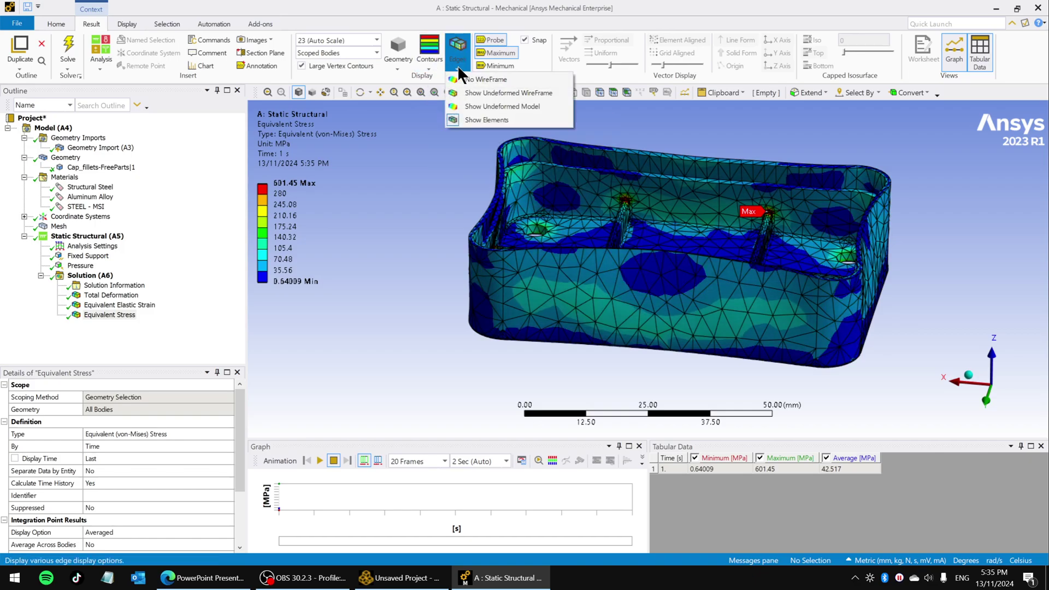
click(459, 119)
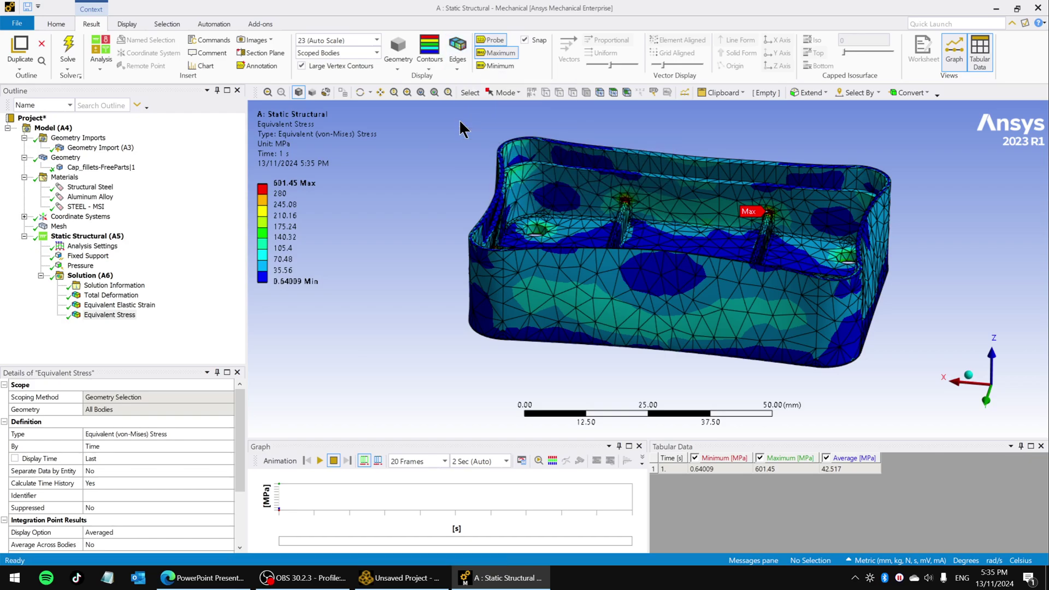
click(458, 64)
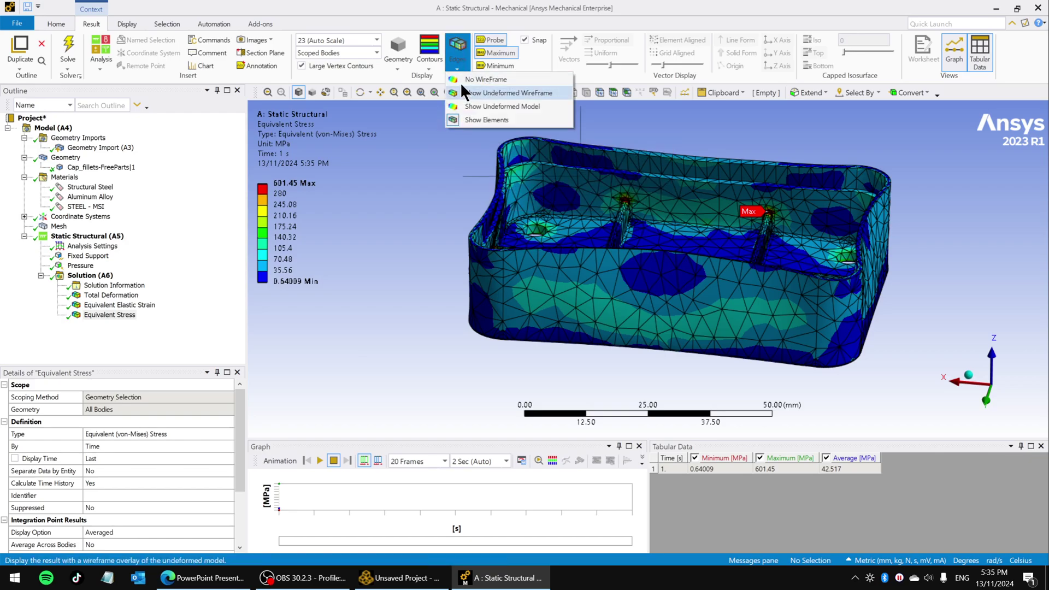
click(458, 80)
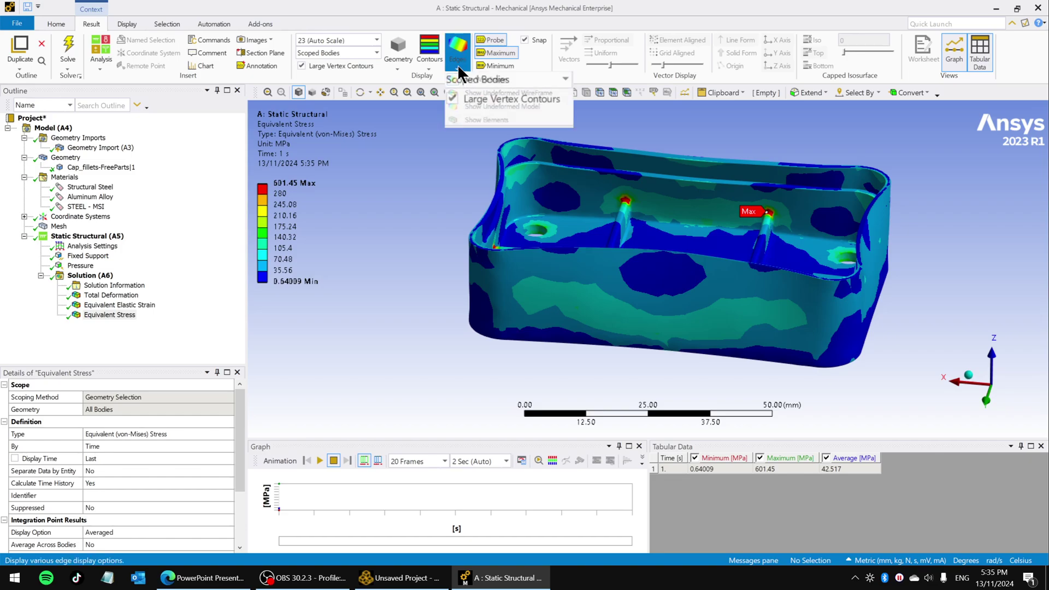
click(463, 89)
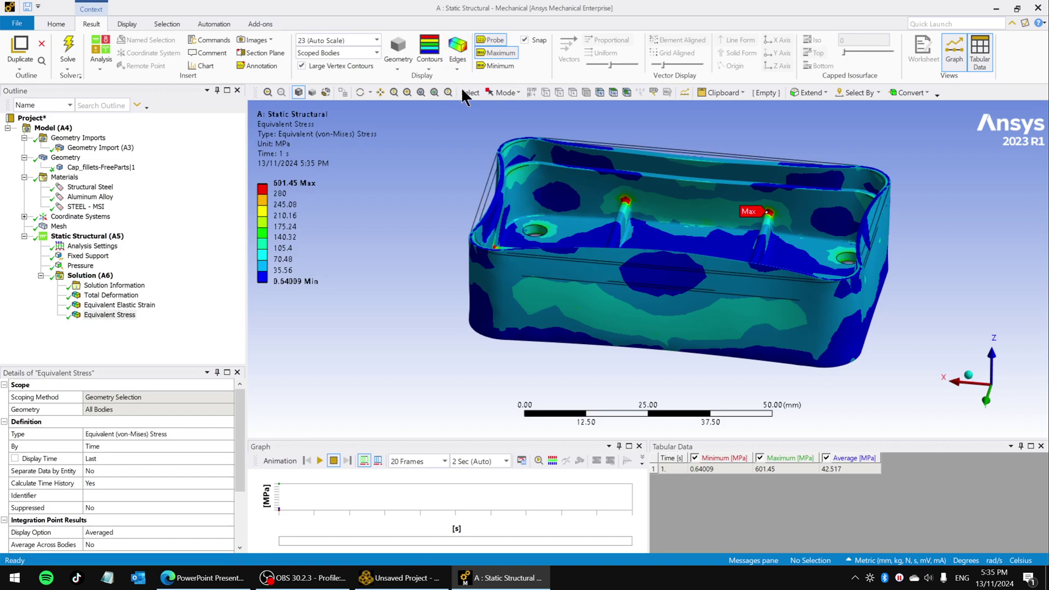
Step: Overlay the translucent undeformed model on the deformed cap, and go back to the undeformed wireframe overlay
click(458, 61)
click(466, 106)
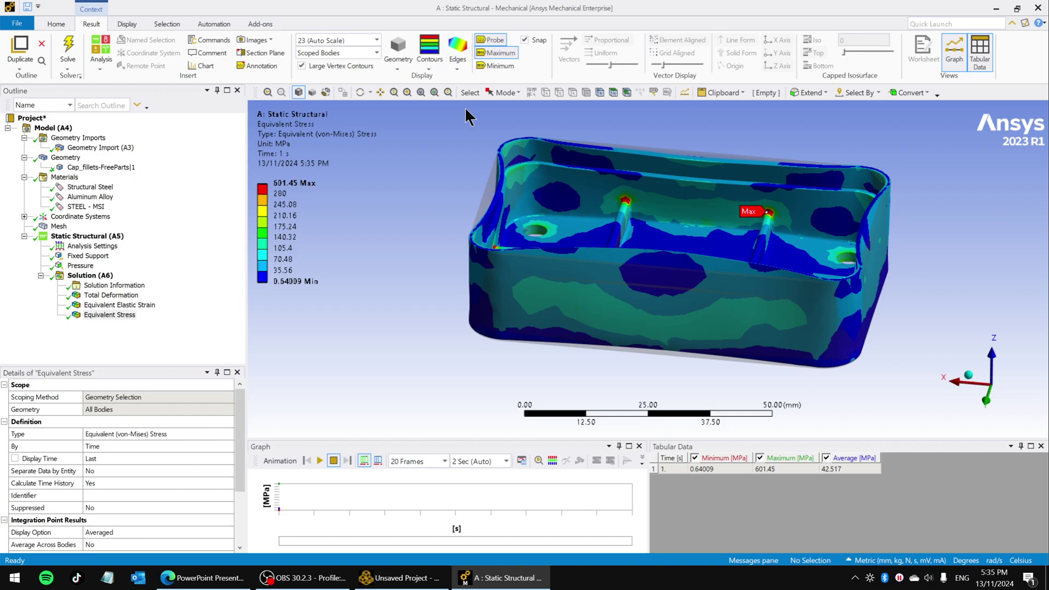
click(459, 68)
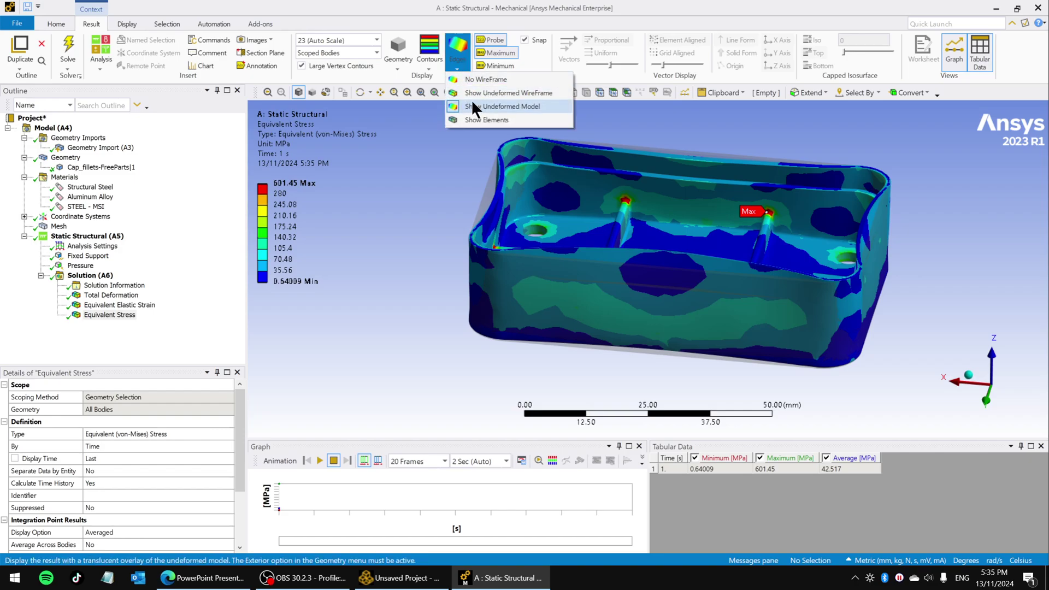
click(461, 93)
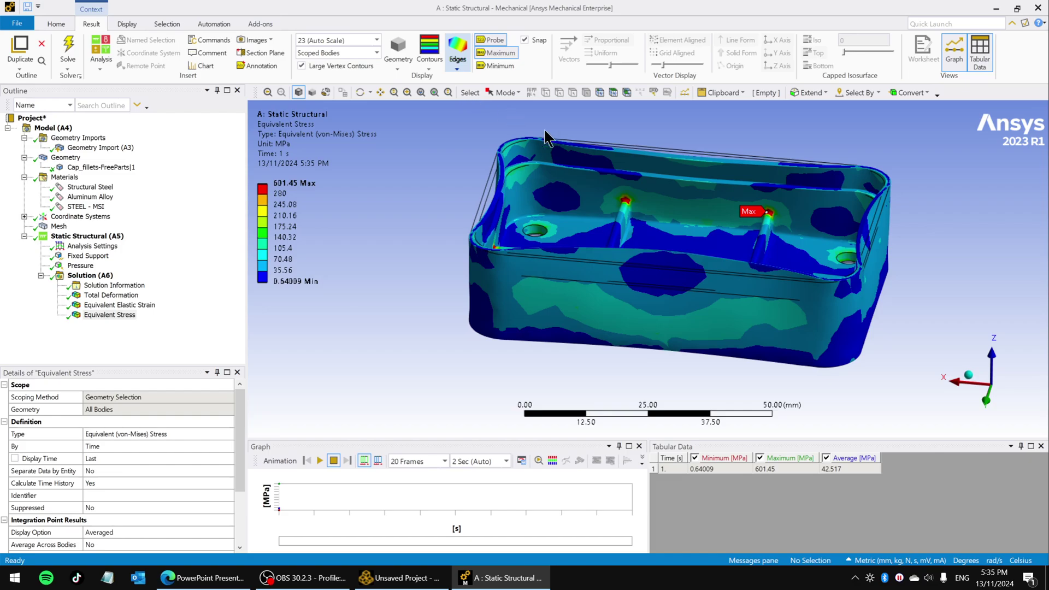
Step: Clear the undeformed overlay with No WireFrame, and show the mesh elements on the stress result
click(463, 67)
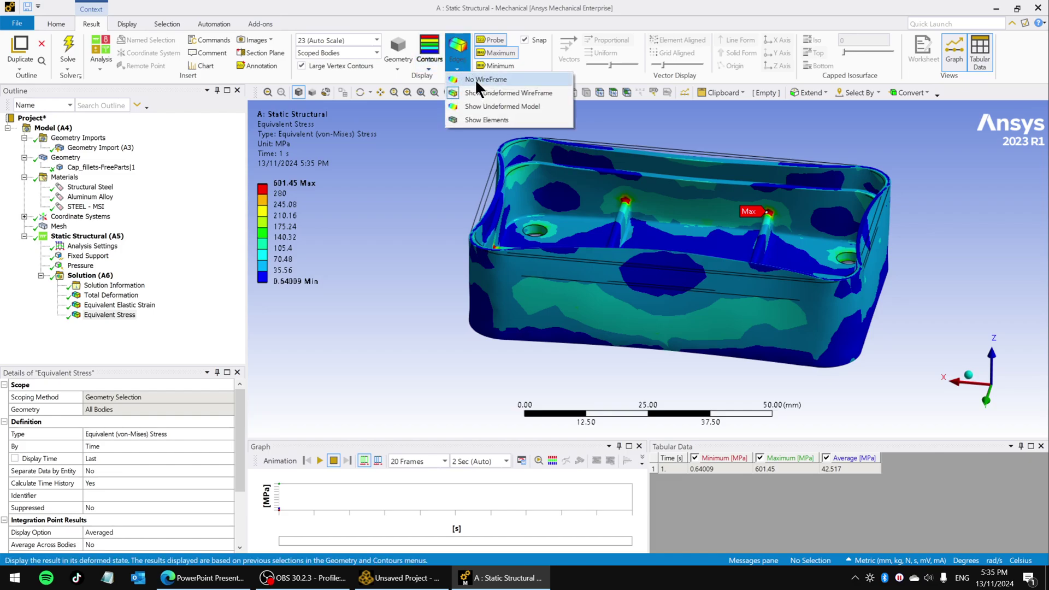
click(475, 77)
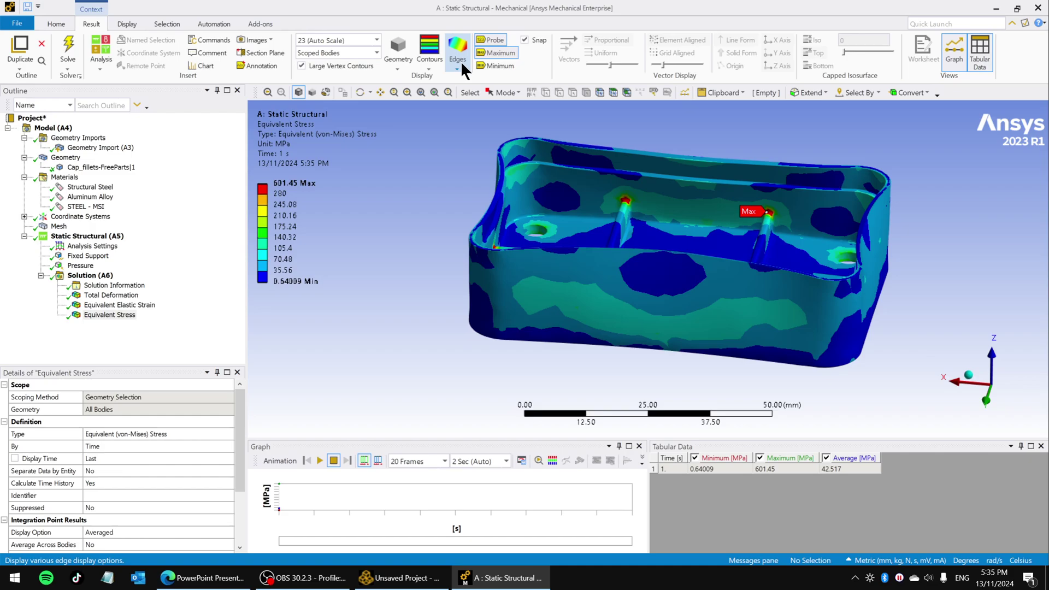
click(461, 62)
click(463, 118)
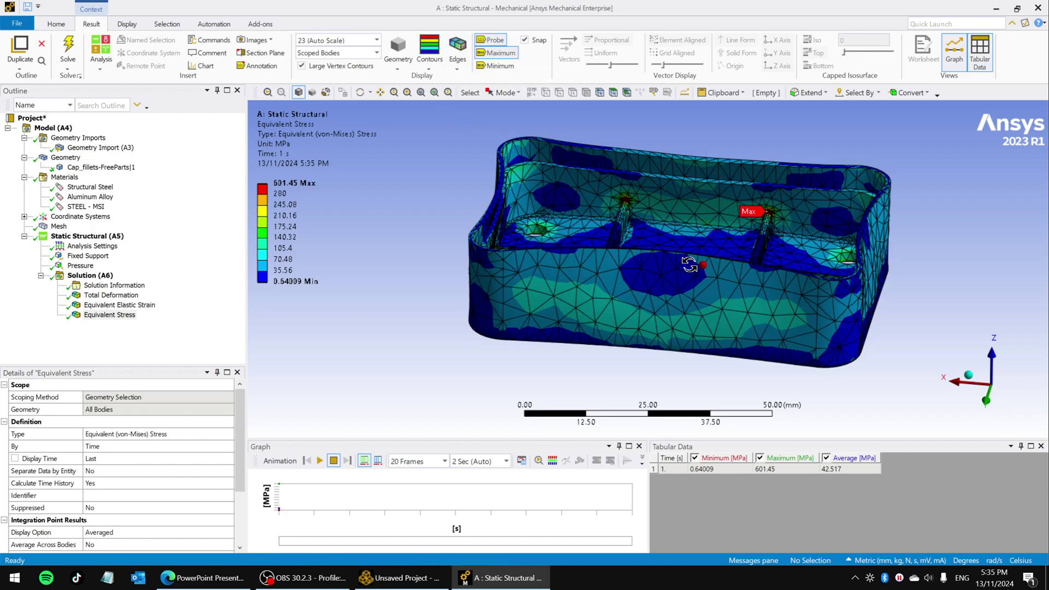
Step: Cut the cap with a section plane across its short direction near one cross rib, and examine the stress concentration at a rib end
mouse_move(693, 267)
middle_down()
mouse_move(644, 276)
mouse_move(775, 290)
mouse_move(745, 273)
mouse_move(628, 274)
mouse_move(707, 270)
middle_up()
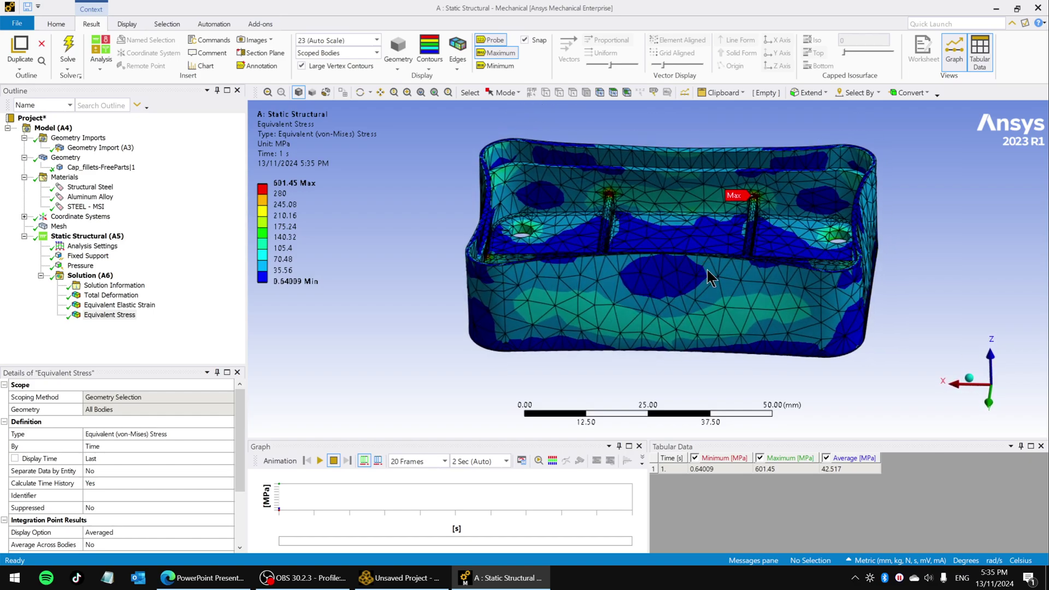
click(270, 53)
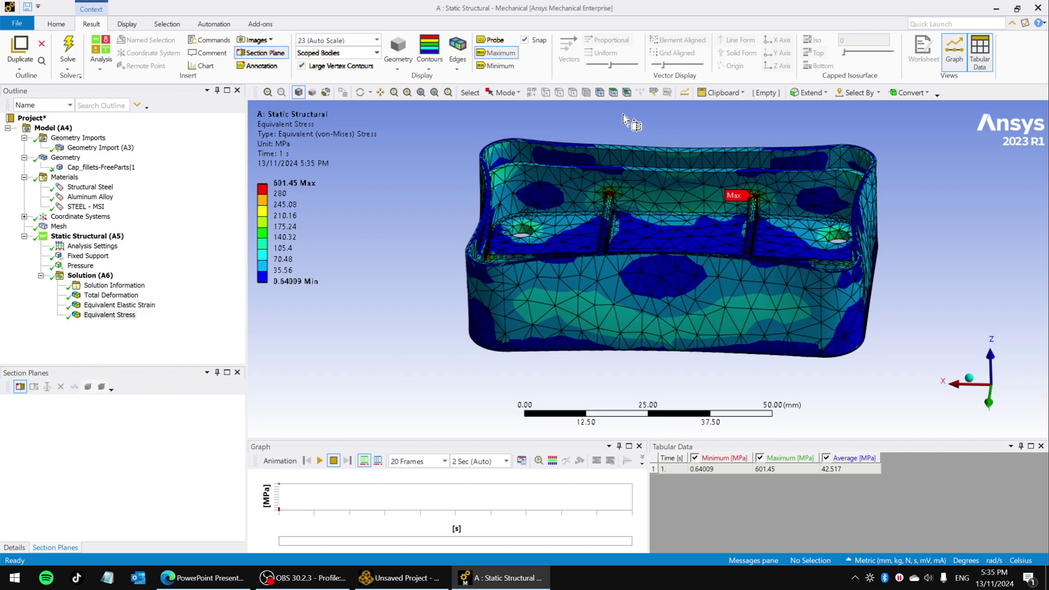
drag(618, 130, 589, 362)
drag(679, 295, 732, 252)
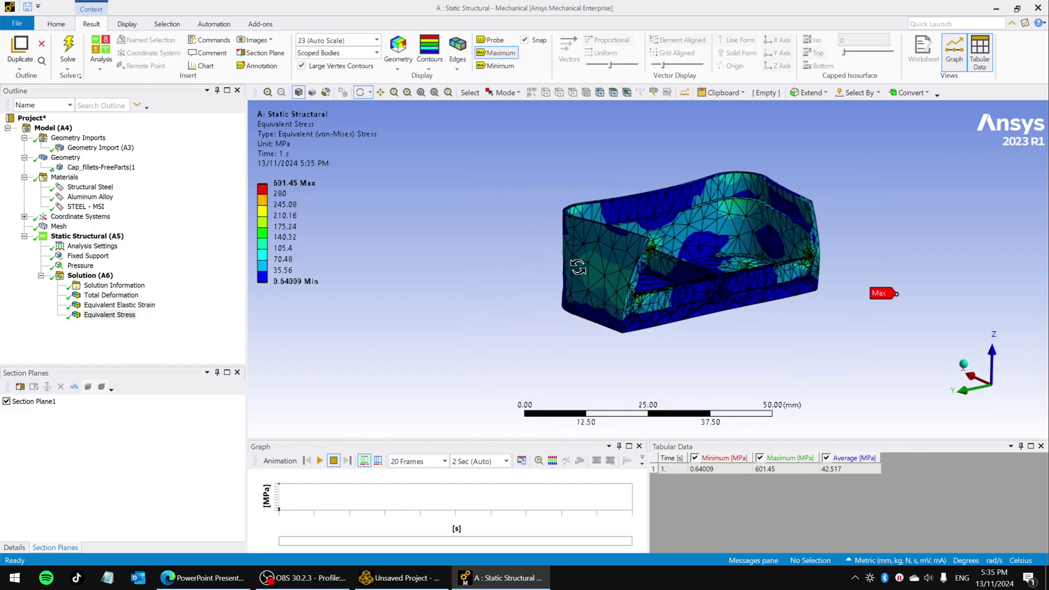
scroll(814, 260, up, 2)
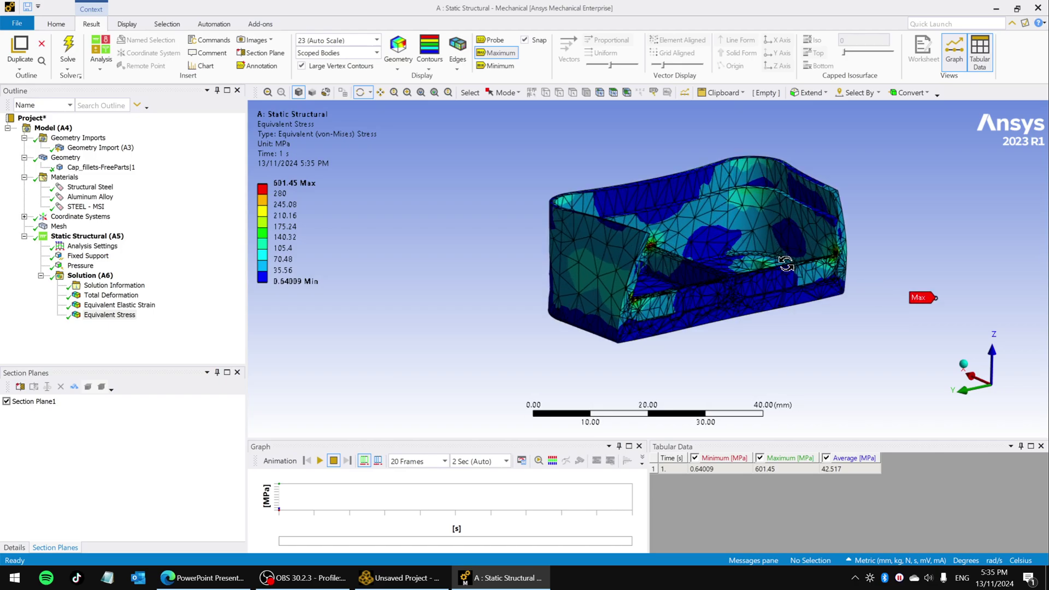
right_drag(792, 221, 896, 331)
drag(709, 252, 750, 263)
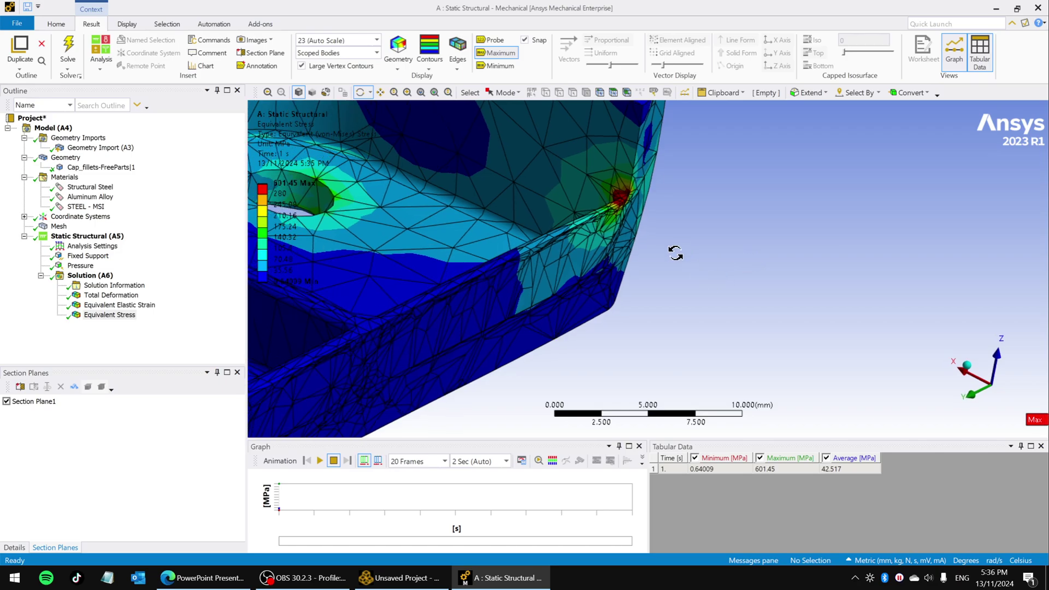
drag(647, 238, 614, 232)
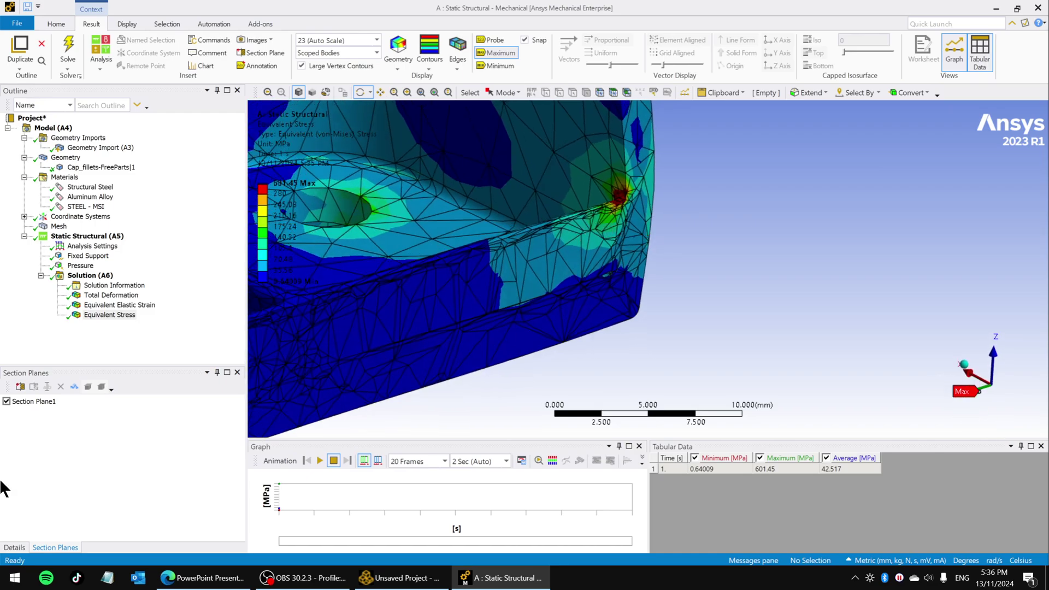
Step: Turn off Section Plane1 to show the whole cap, and view the stress result from its long outer side
click(6, 403)
click(6, 402)
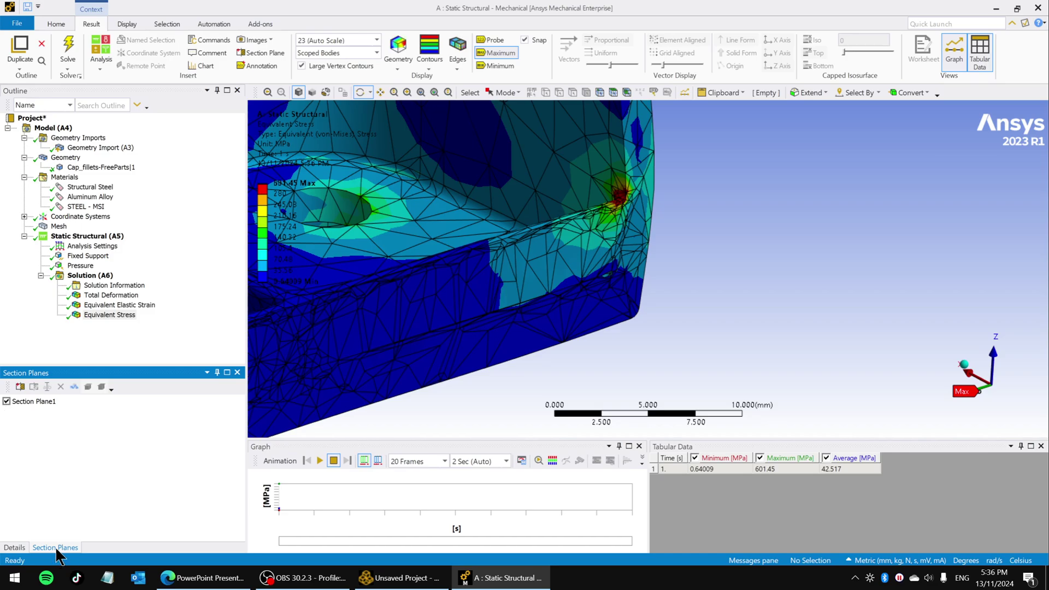
click(14, 548)
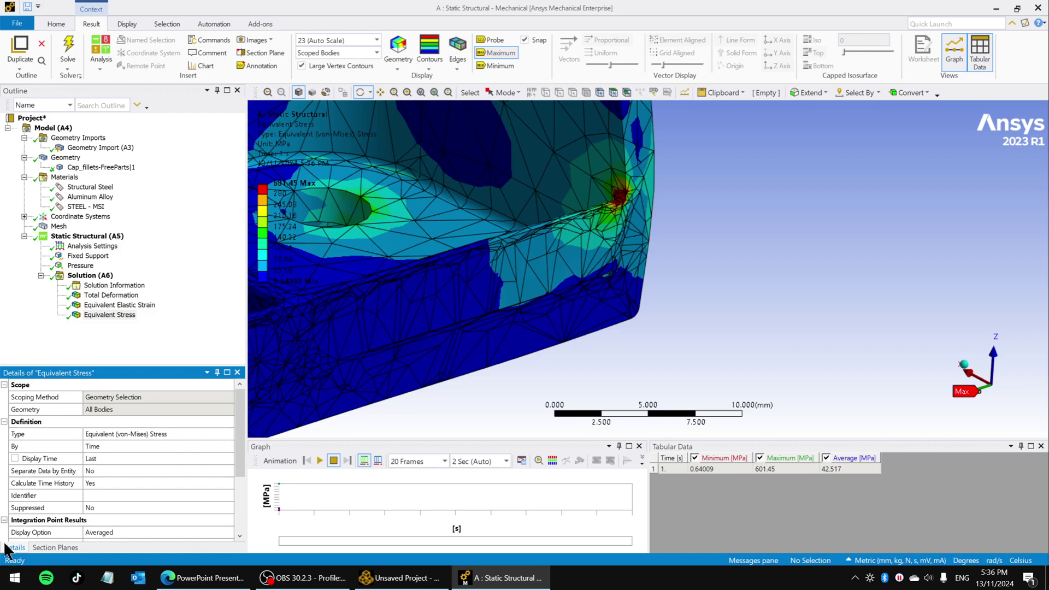
drag(582, 303, 693, 135)
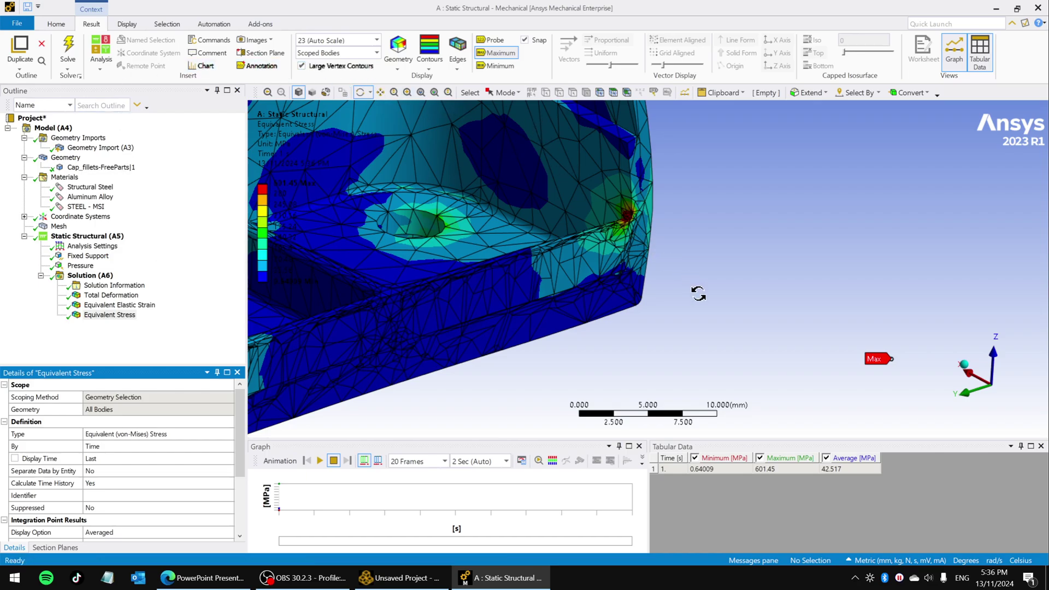
scroll(698, 295, down, 2)
scroll(697, 295, down, 4)
drag(697, 294, 644, 276)
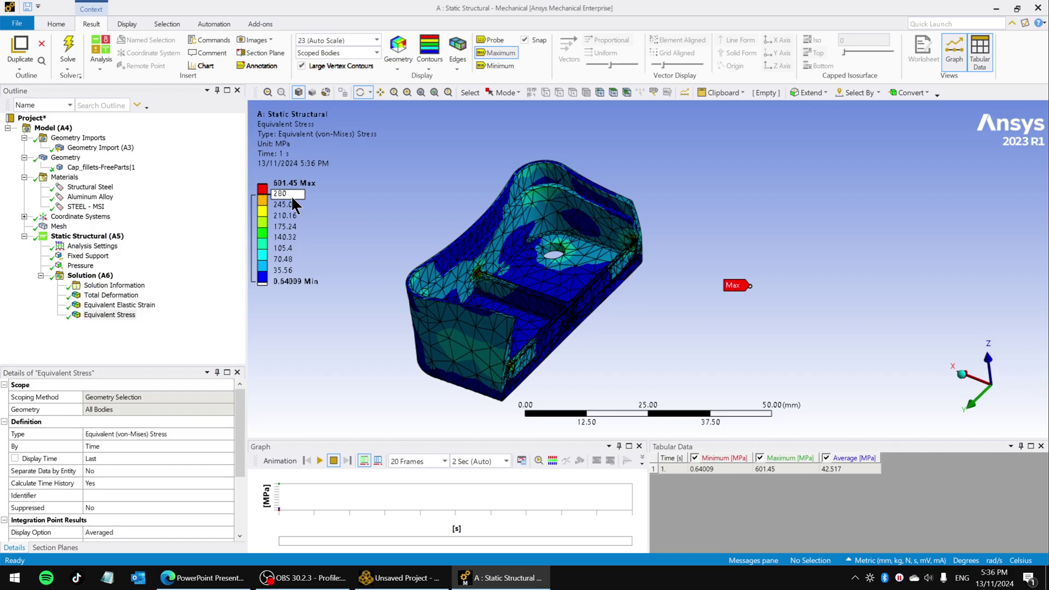
key(Return)
click(47, 548)
click(7, 402)
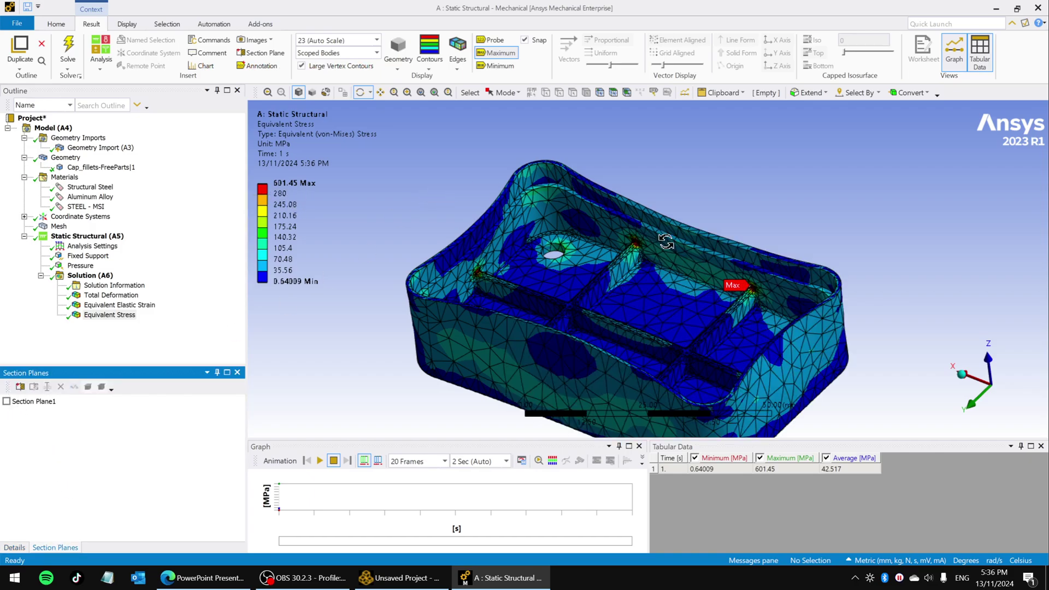
drag(668, 238, 782, 228)
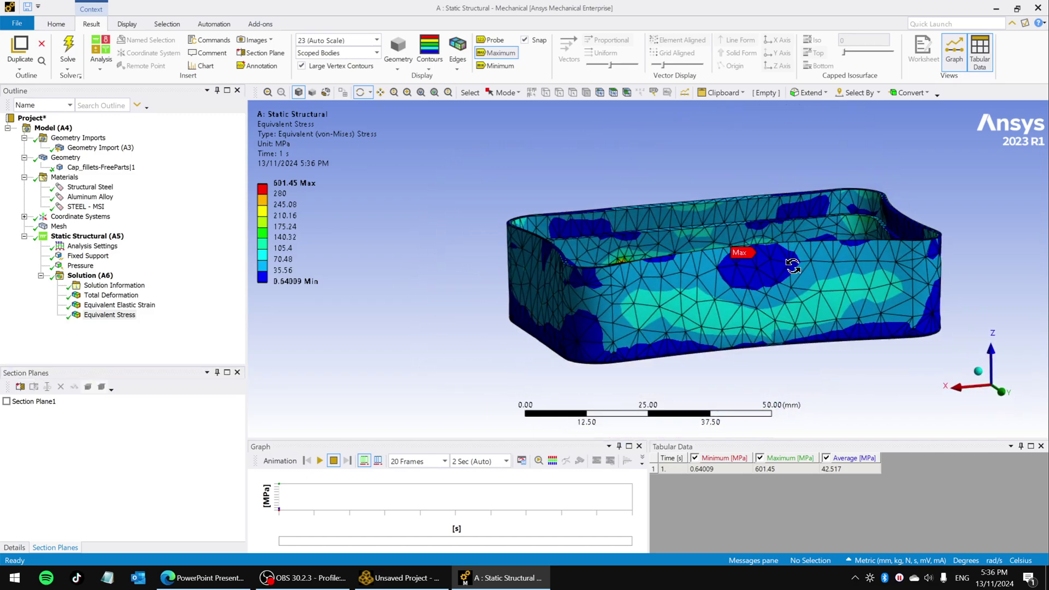
Step: Set the stress legend limit just below the maximum to 10 MPa
double_click(284, 194)
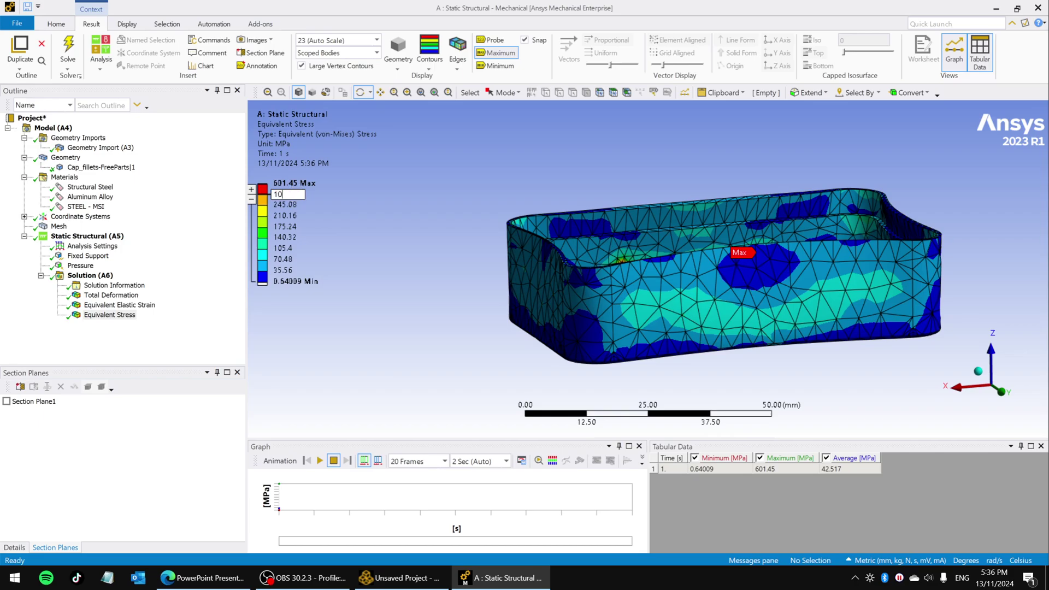
text(10)
key(Return)
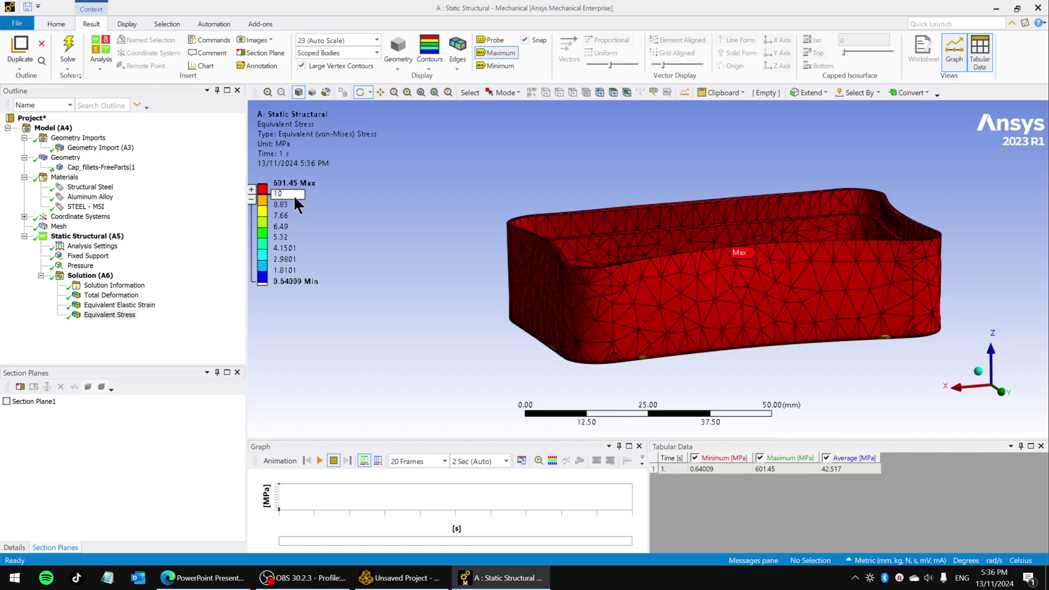
Step: Set the legend limit just below the maximum to 100 MPa, and examine the red zones around the cap's holes and ribs
double_click(290, 195)
text(10)
key(Return)
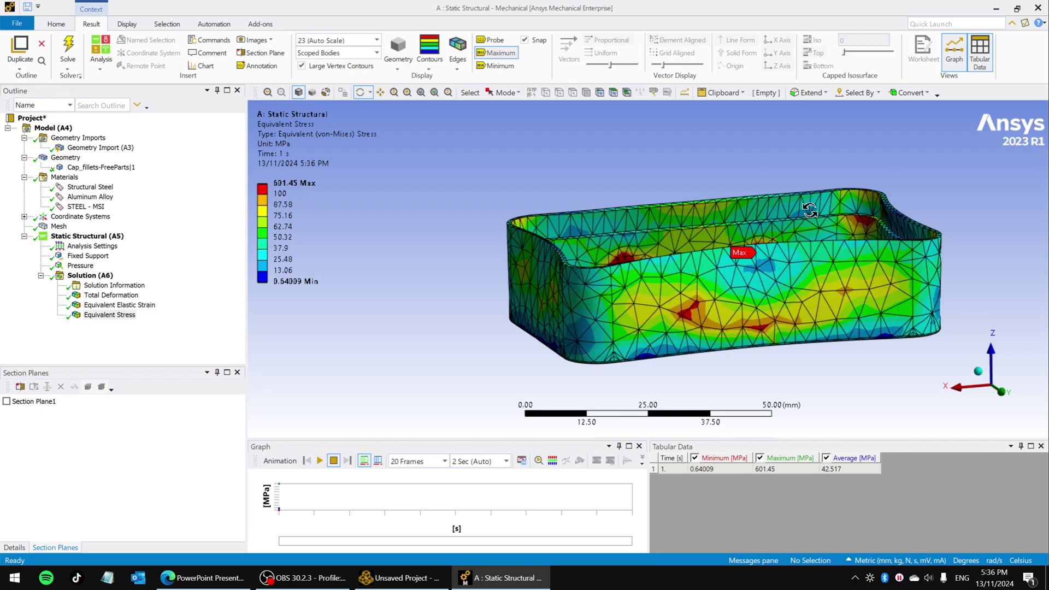
drag(810, 210, 431, 199)
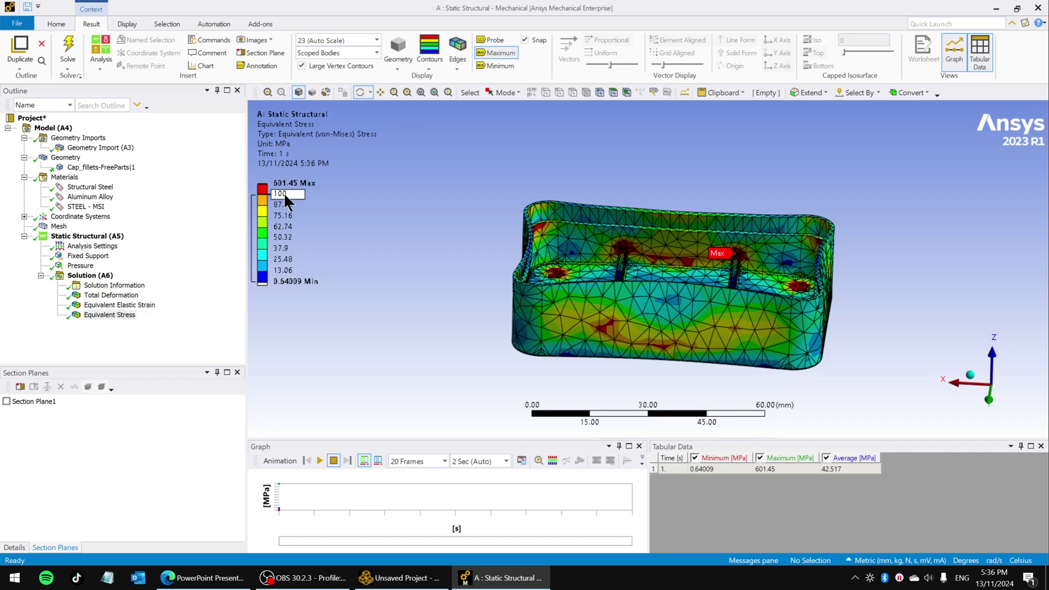
key(Return)
drag(667, 285, 459, 104)
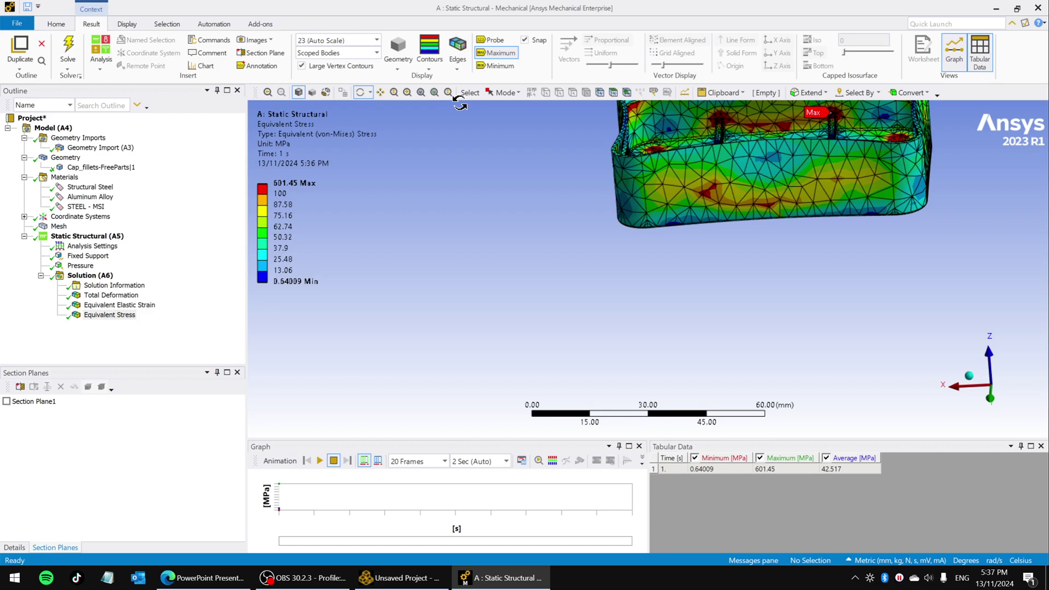
click(421, 93)
scroll(334, 247, up, 3)
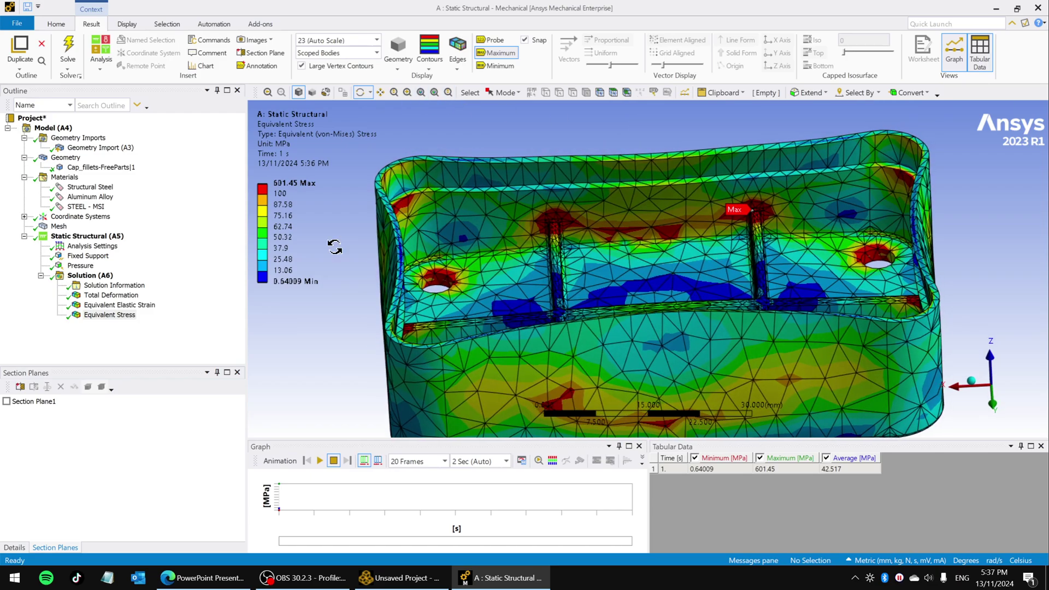
click(289, 184)
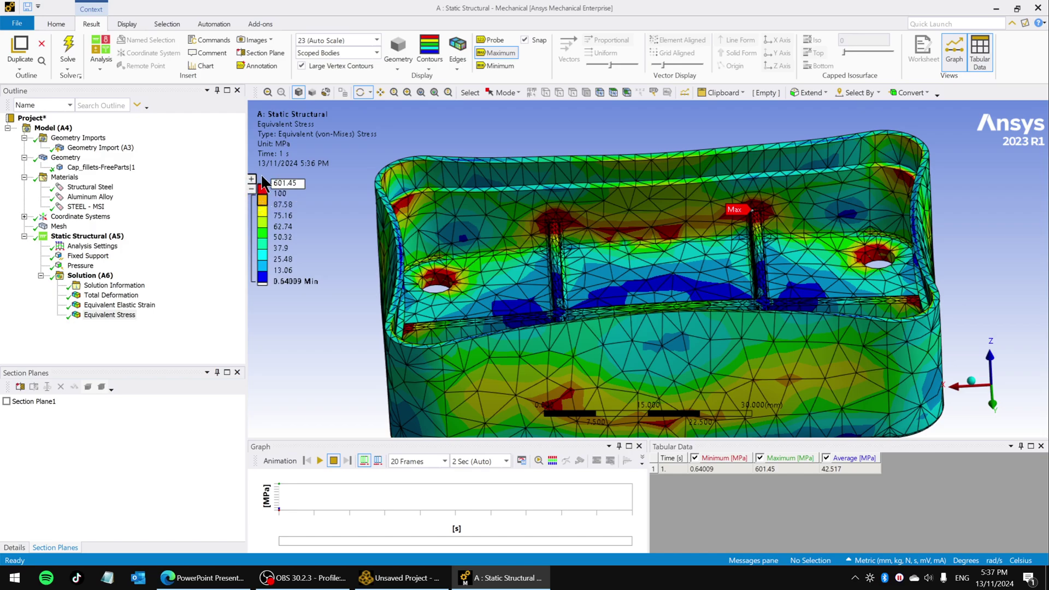
click(317, 339)
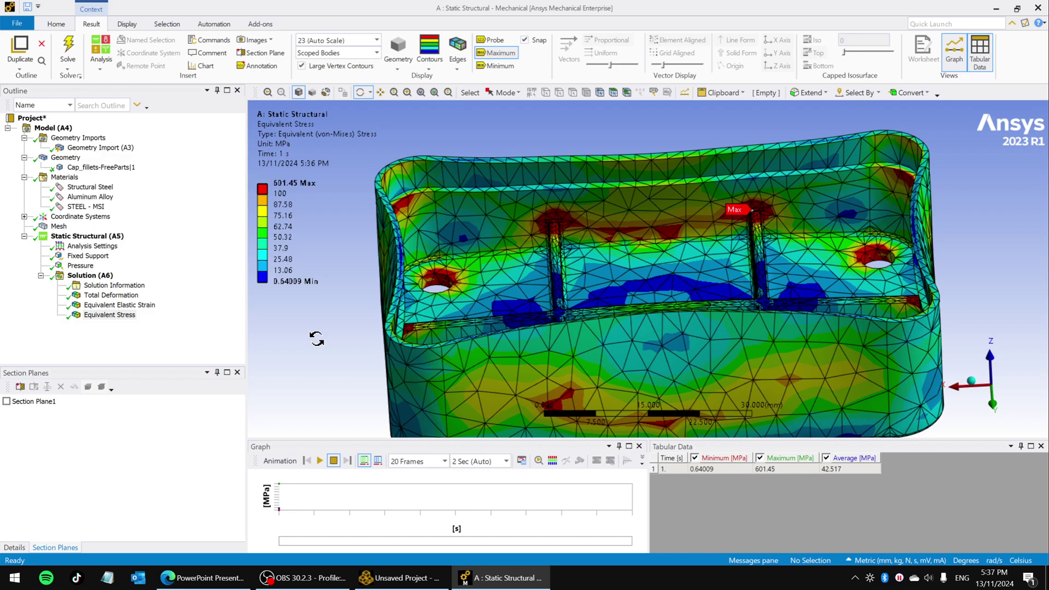
right_click(291, 182)
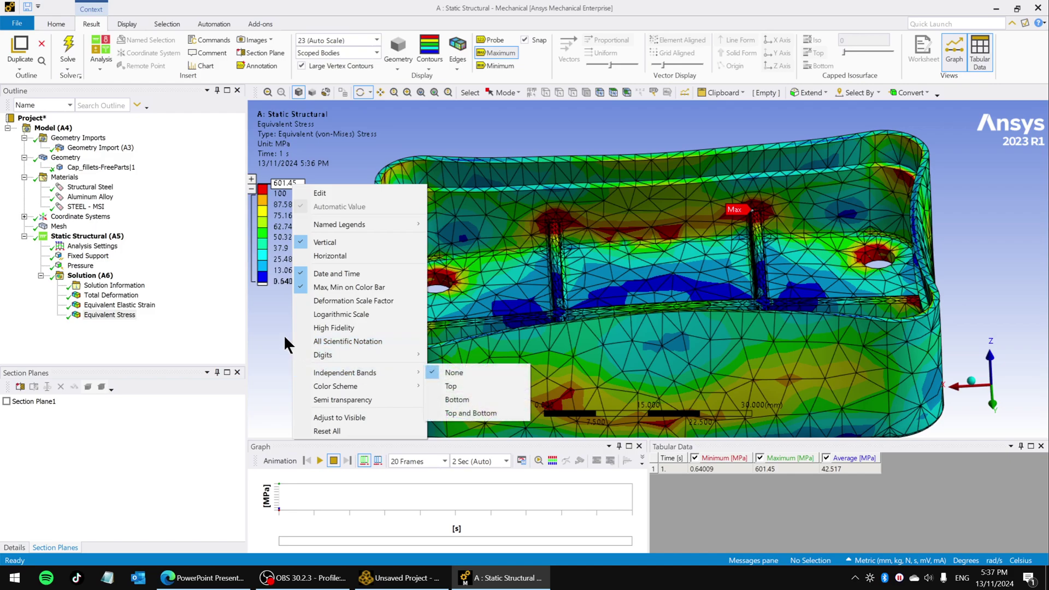
click(273, 305)
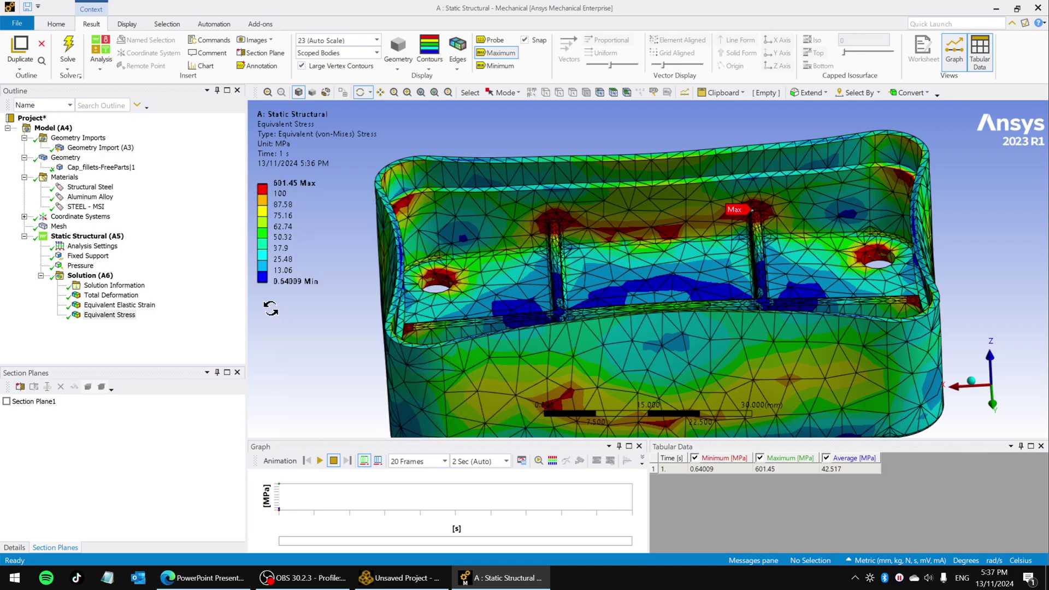
Step: Try 200 MPa and 50 MPa as the stress legend limit just below the maximum
click(283, 193)
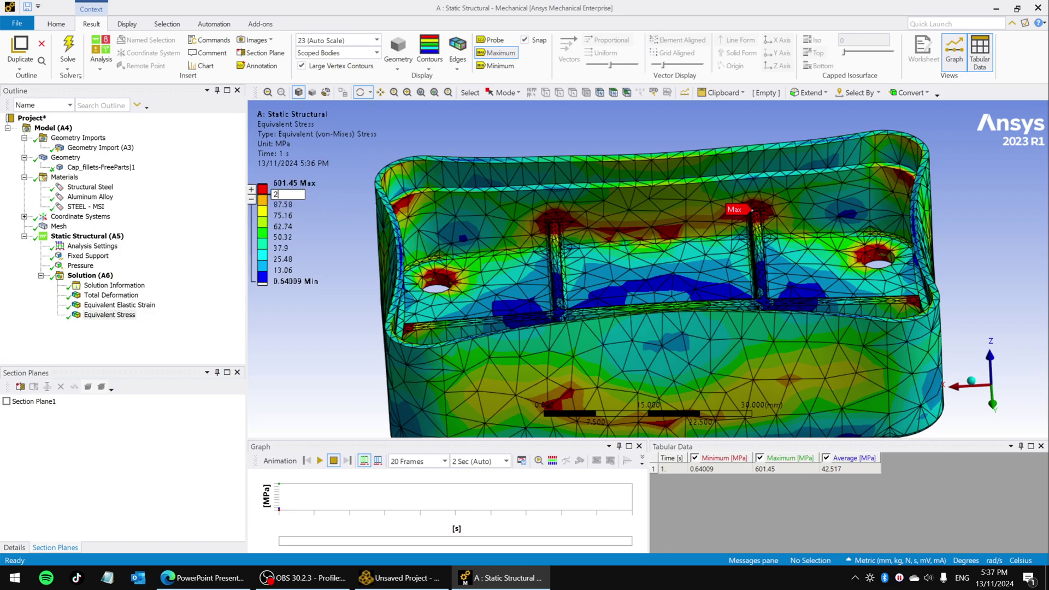
key(Return)
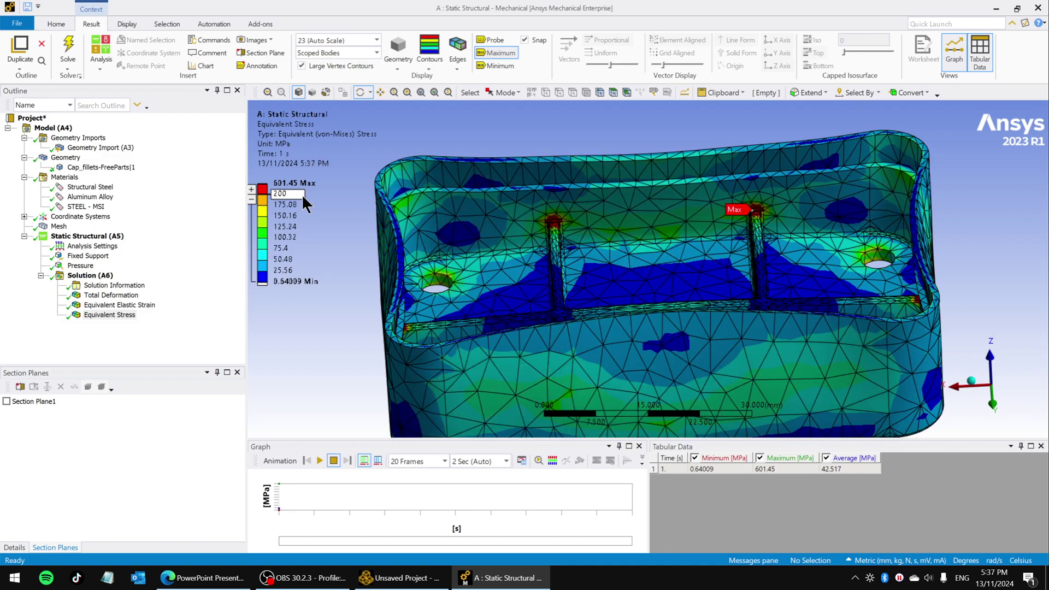
click(301, 194)
text(50)
key(Return)
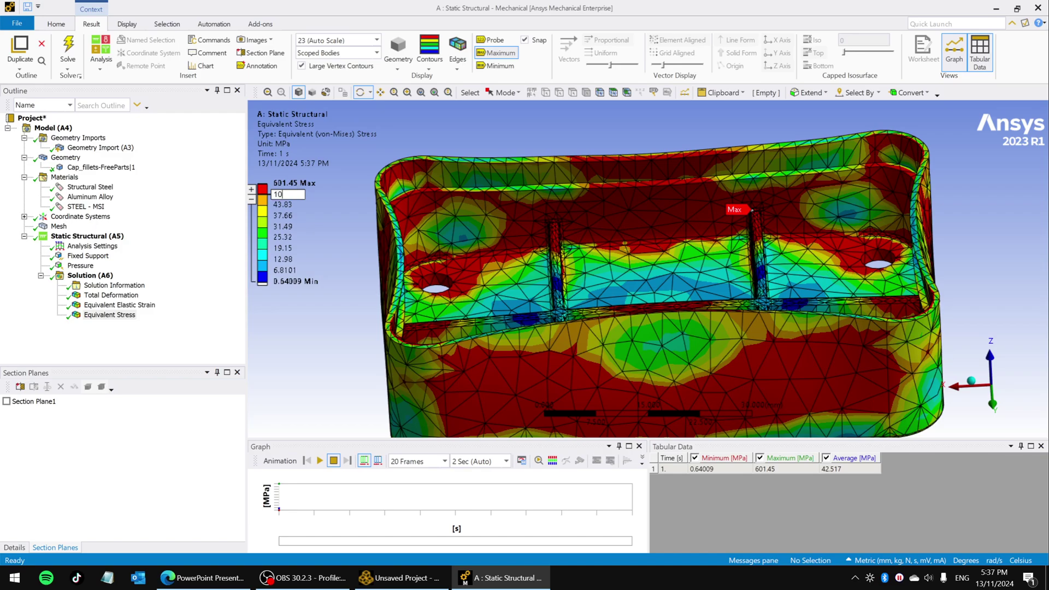
Step: Return the stress legend limit just below the maximum to 100 MPa
text(0)
key(Return)
drag(728, 270, 714, 231)
Step: Review the Total Deformation and Equivalent Elastic Strain results on the cap
click(111, 295)
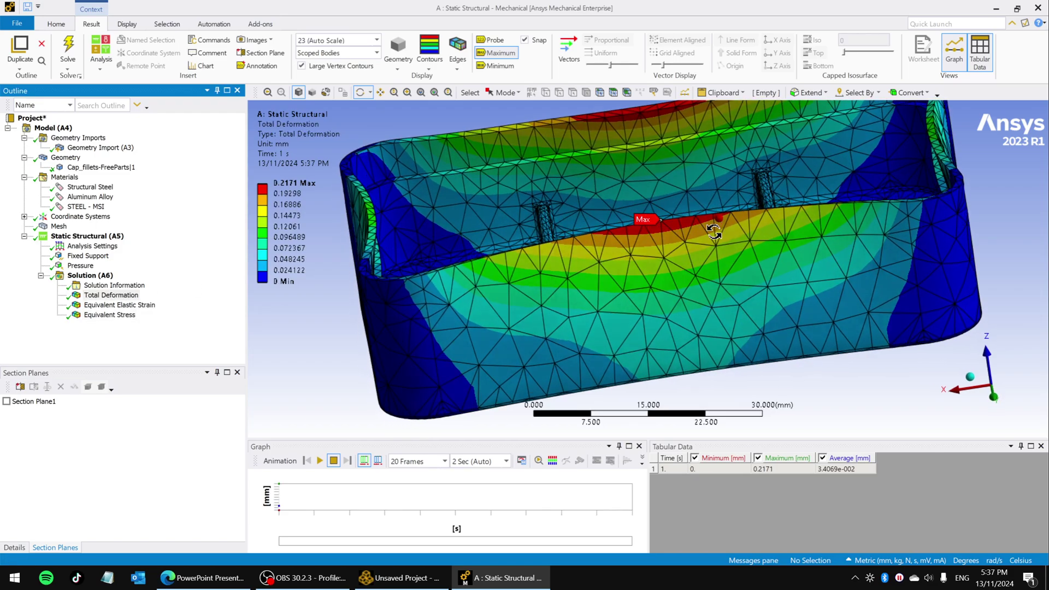
scroll(710, 233, up, 4)
mouse_move(706, 234)
middle_down()
mouse_move(745, 274)
mouse_move(754, 262)
mouse_move(708, 224)
middle_up()
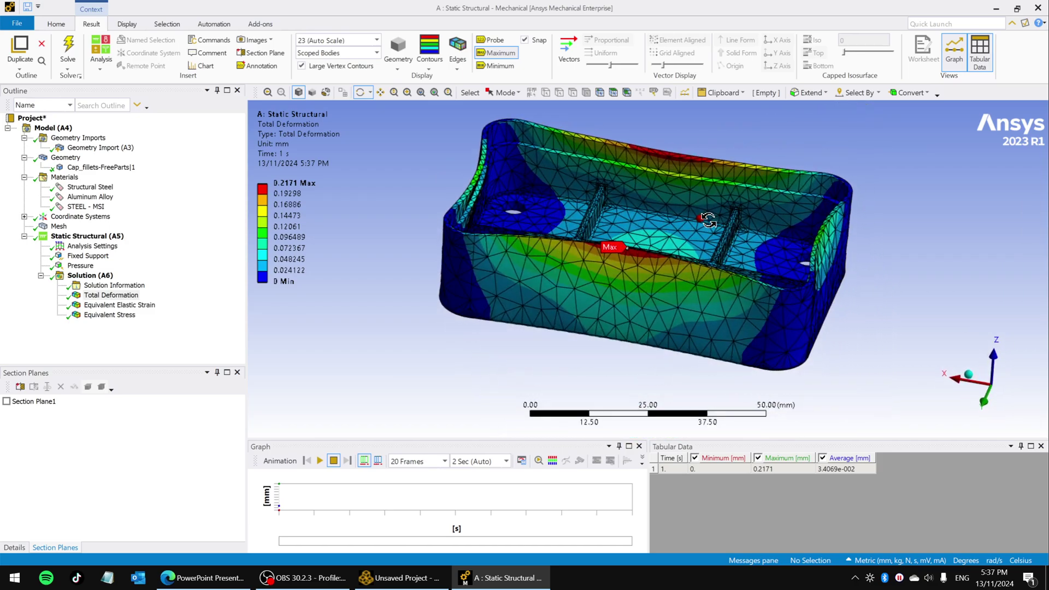
click(130, 309)
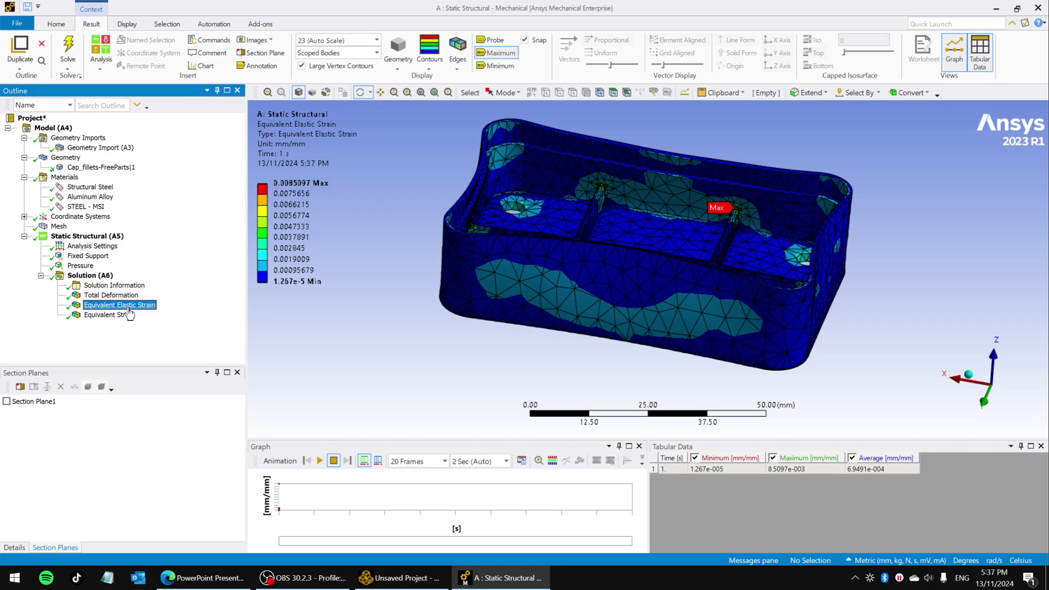
middle_drag(667, 268, 721, 269)
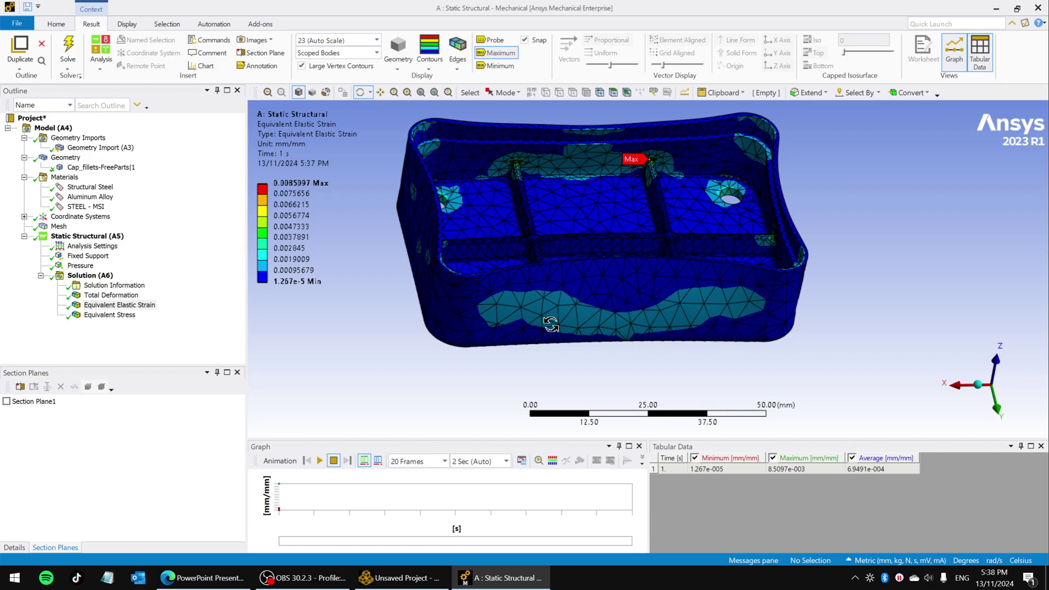
Step: Close the Mechanical window and switch to the Workbench project
click(1038, 8)
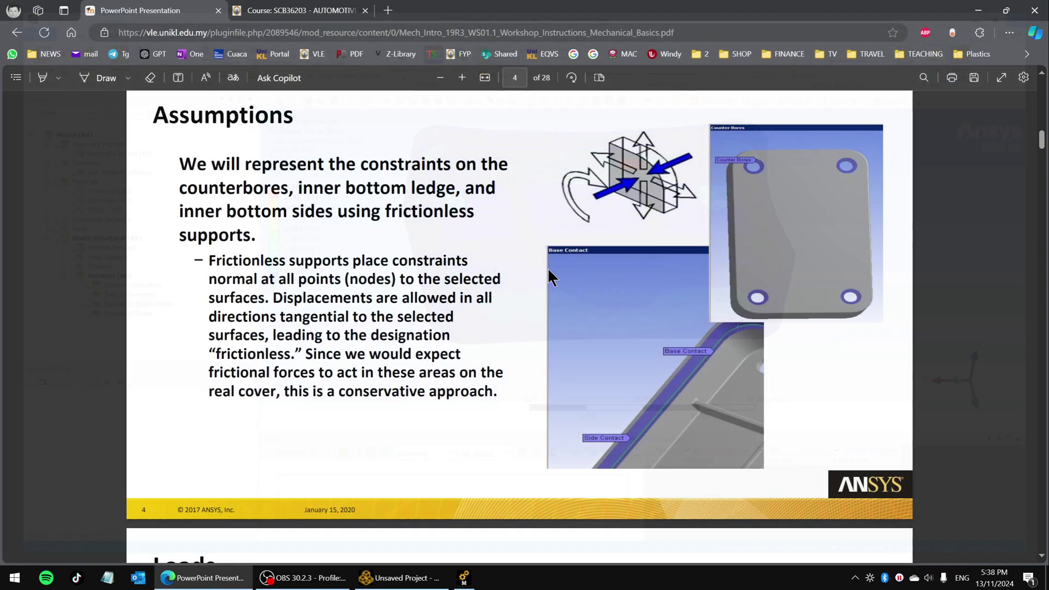
click(387, 583)
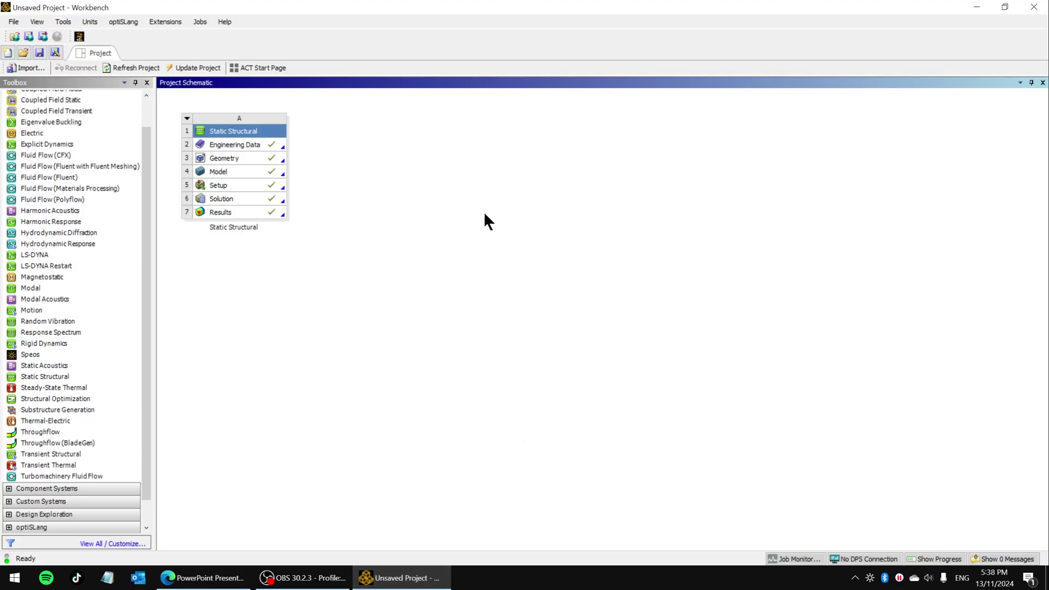
Step: Reopen the static structural analysis in Mechanical from the project schematic, and display its Equivalent Stress result
double_click(203, 214)
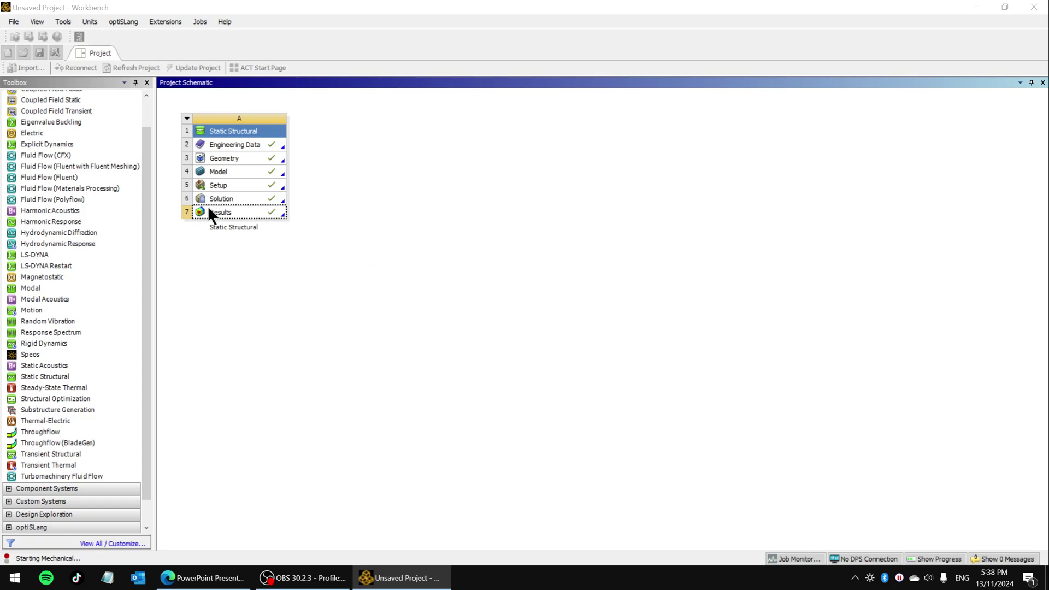
click(397, 574)
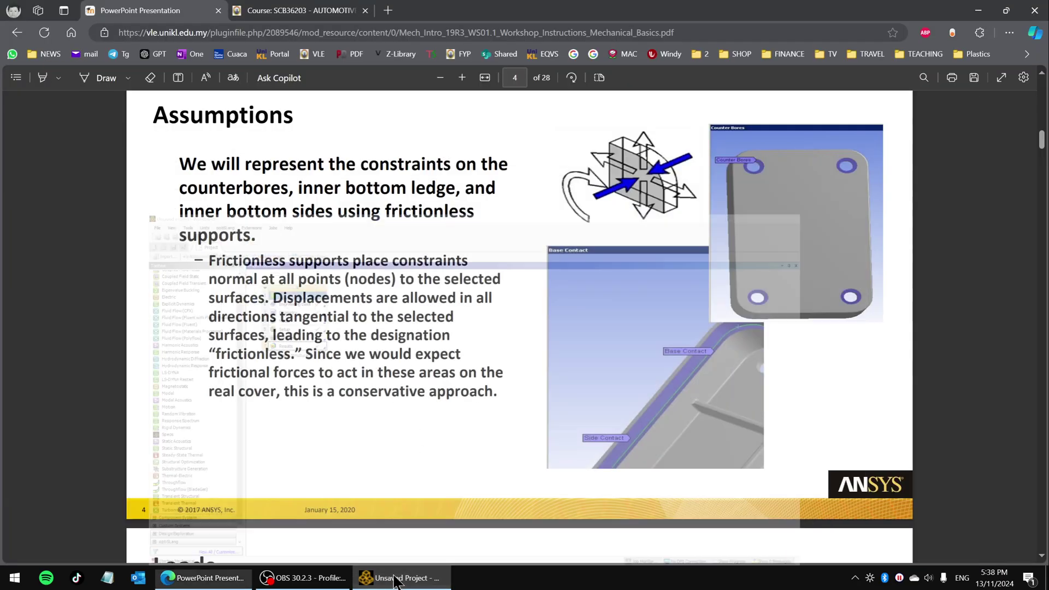
click(395, 580)
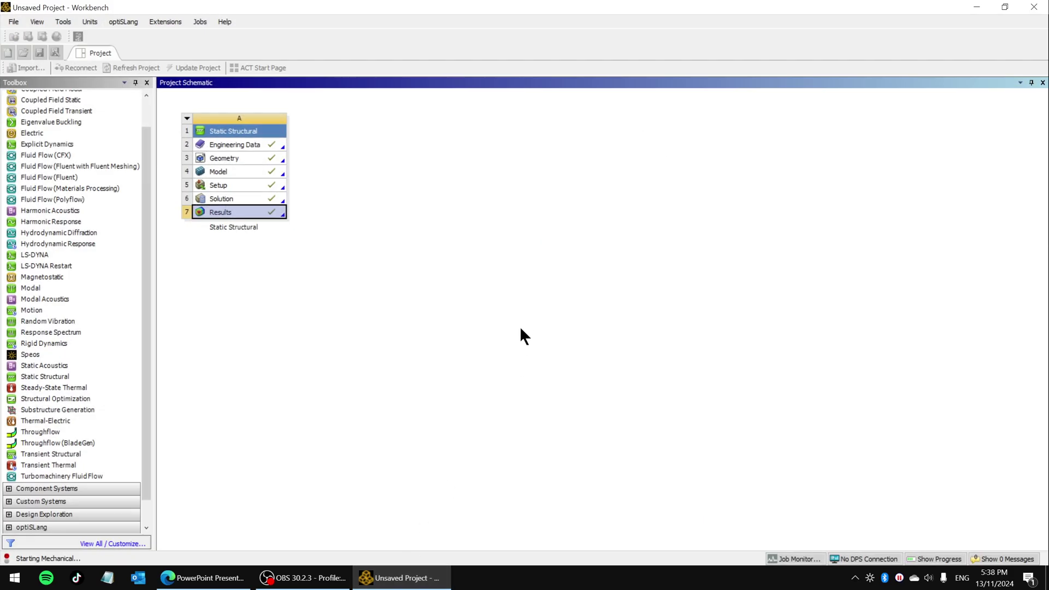
click(224, 195)
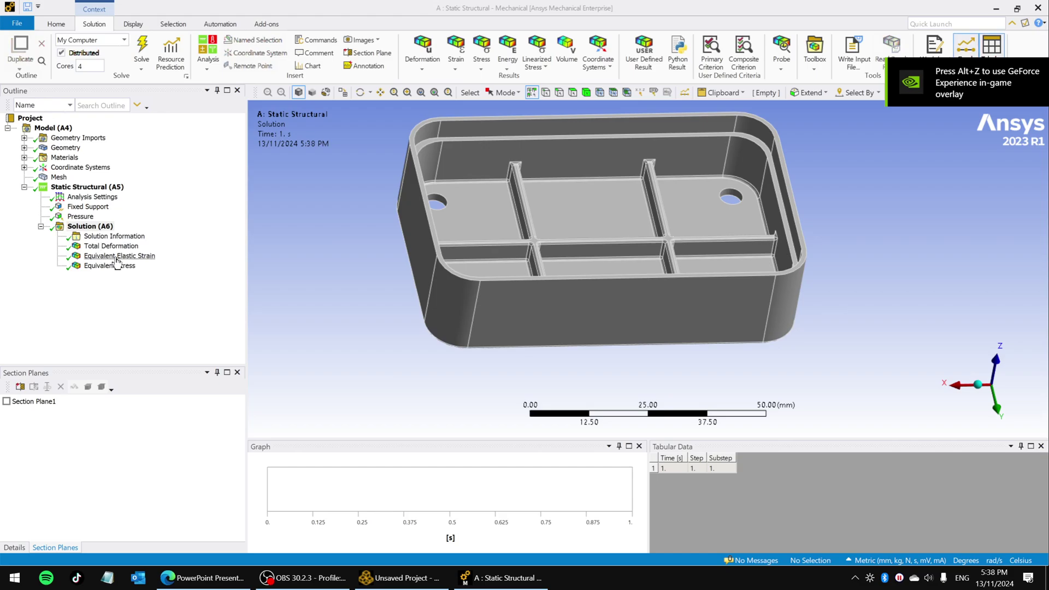
click(110, 266)
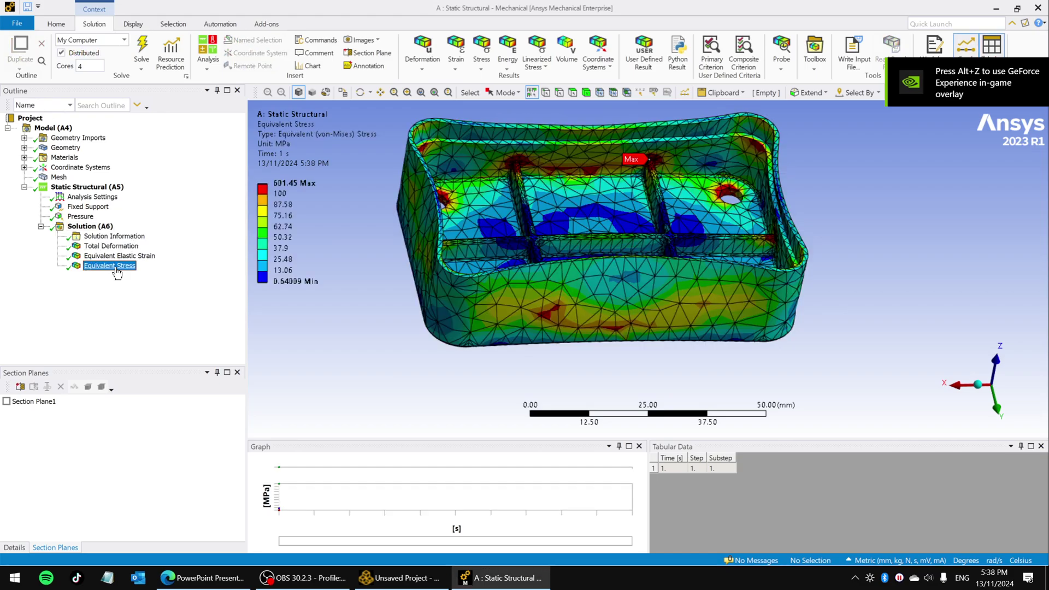
middle_drag(601, 276, 503, 520)
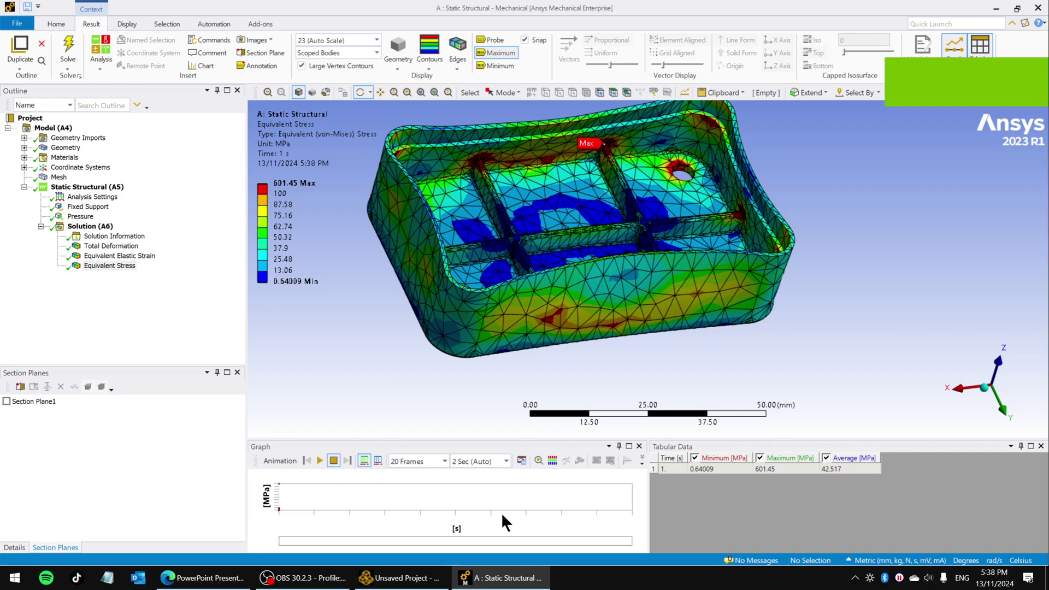
Step: Close the Mechanical window and return to the Workbench project schematic
click(418, 582)
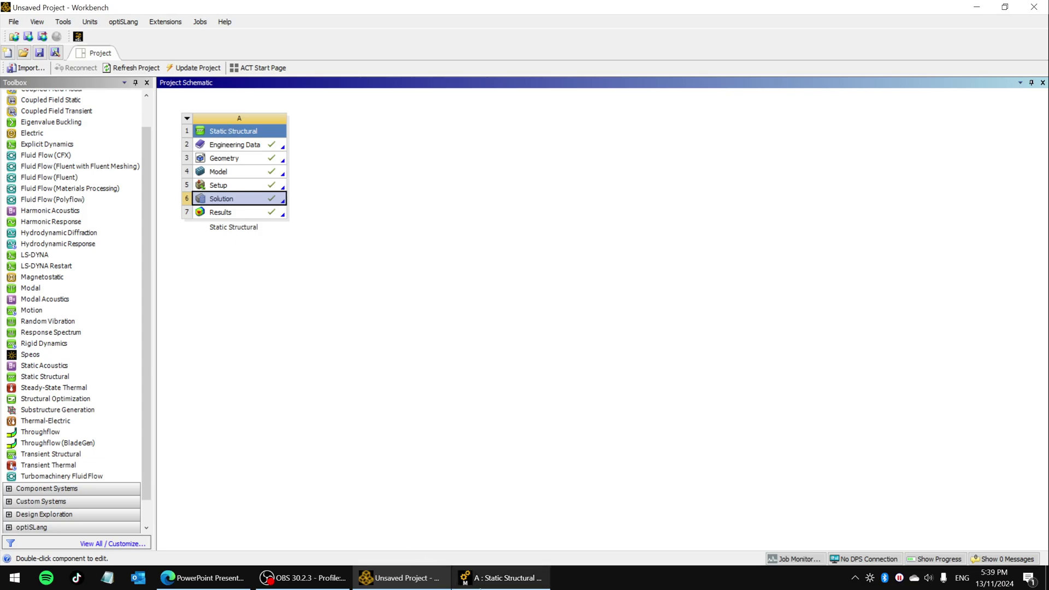
click(501, 579)
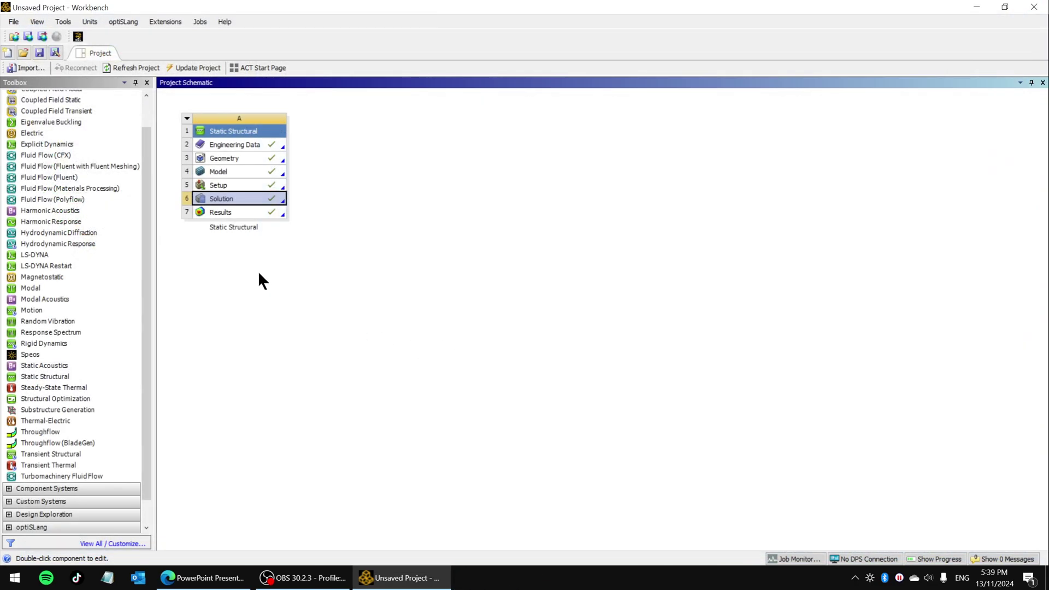
click(14, 22)
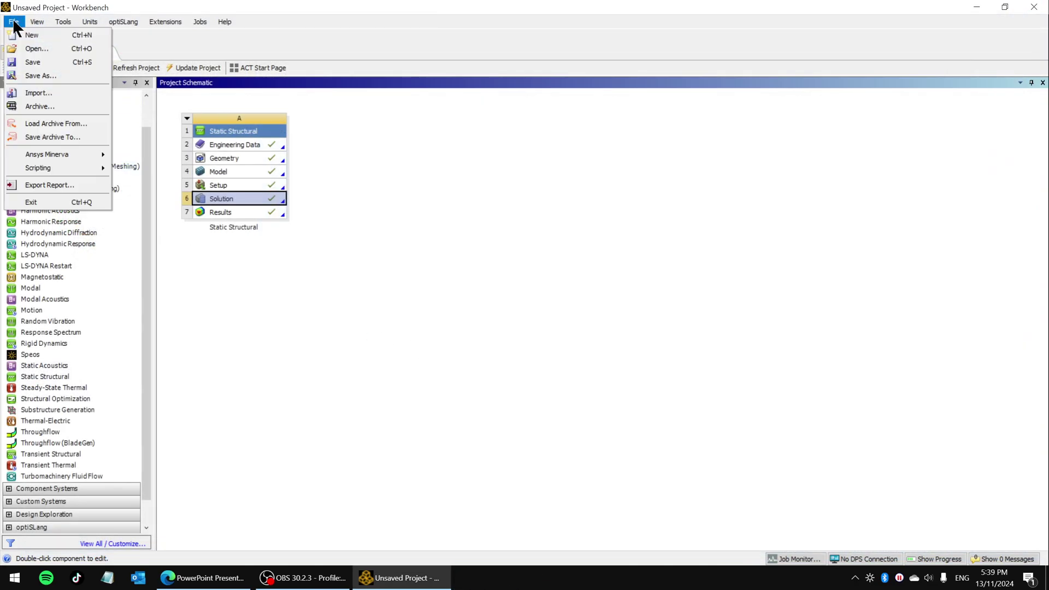
click(31, 75)
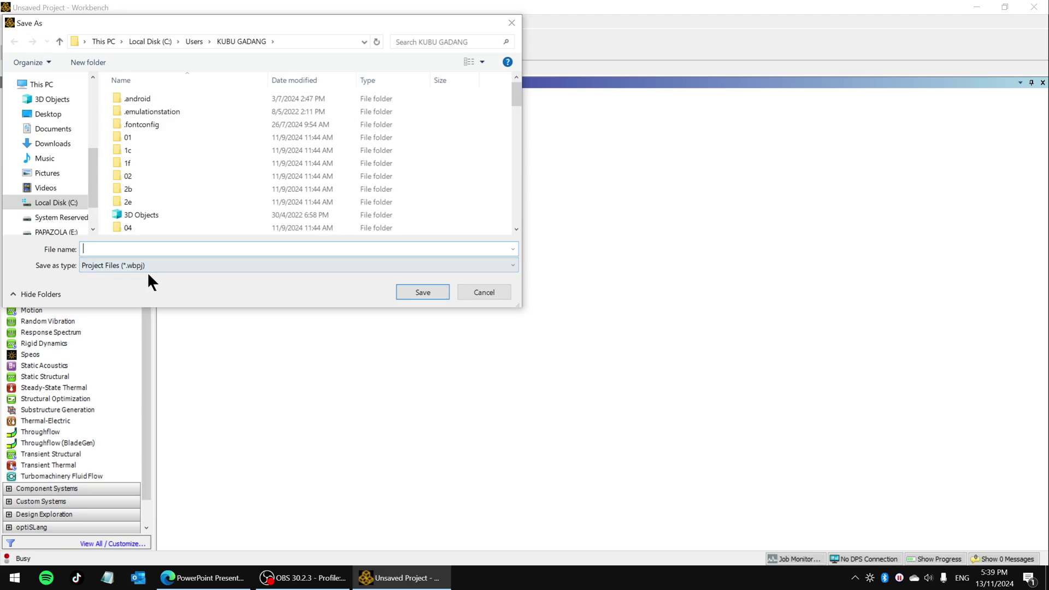
click(485, 293)
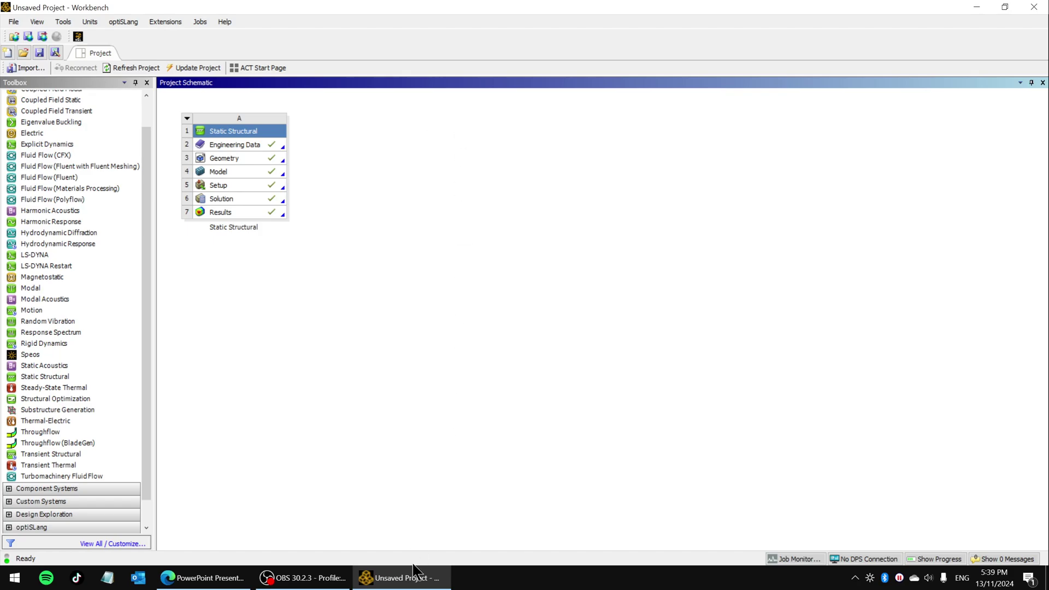
Step: Examine the actions available for the Engineering Data and Geometry cells of the static structural system, including the Replace Geometry choices
click(404, 578)
click(405, 578)
right_click(271, 146)
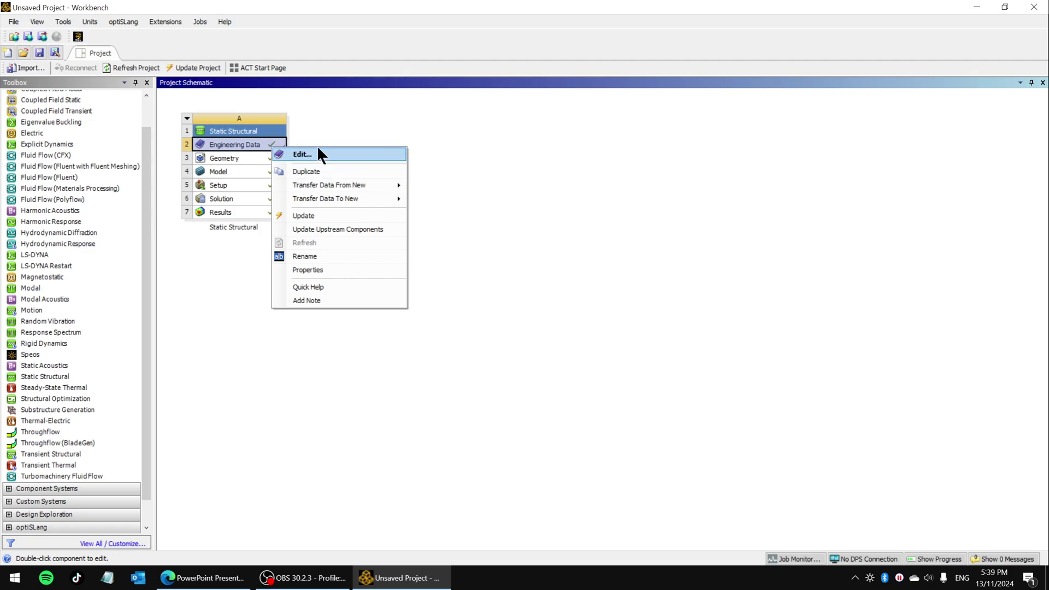
click(339, 122)
right_click(235, 157)
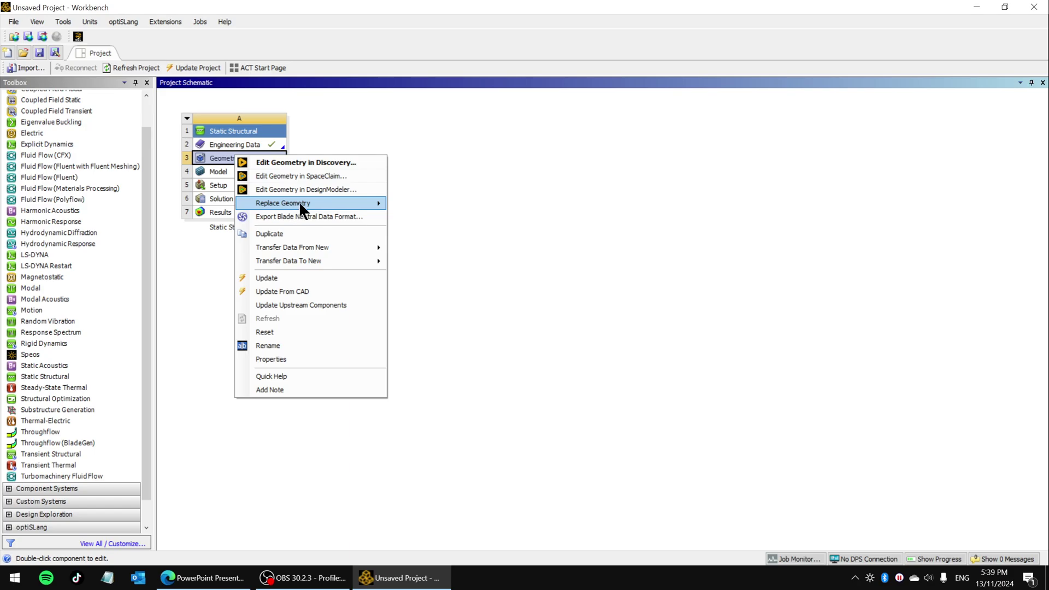
mouse_move(271, 202)
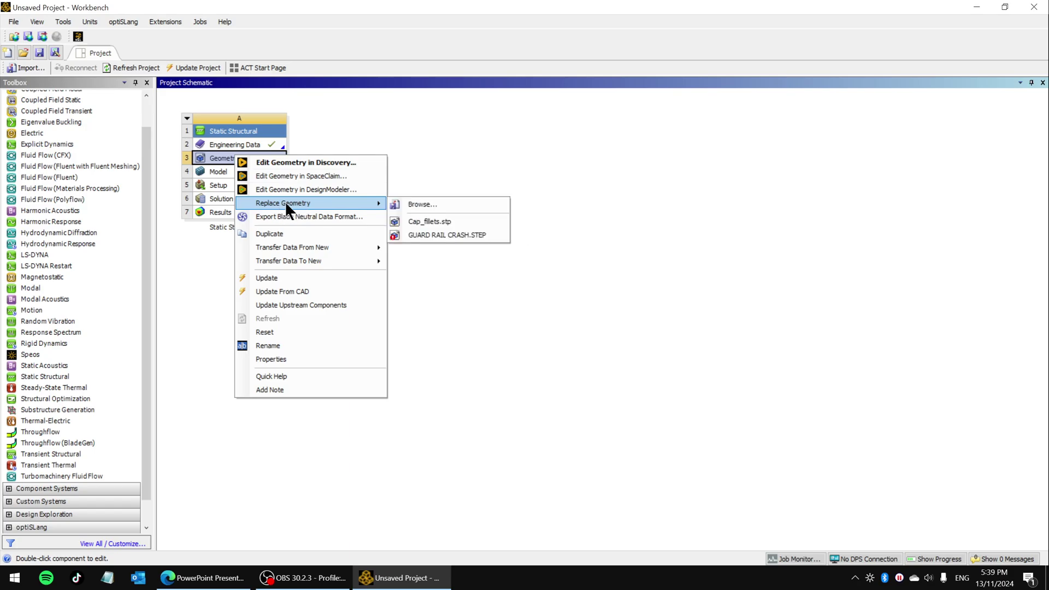
click(369, 124)
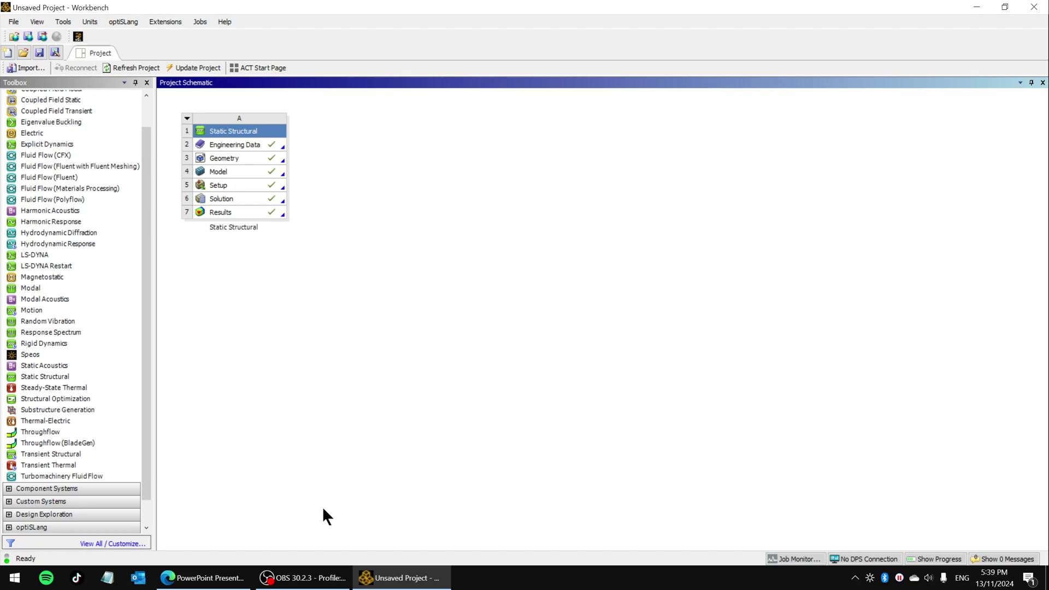
Step: Switch to the course page in the browser, save Specimen Tensile Test.SLDPRT to the Desktop, and open it in SOLIDWORKS
click(204, 577)
click(295, 11)
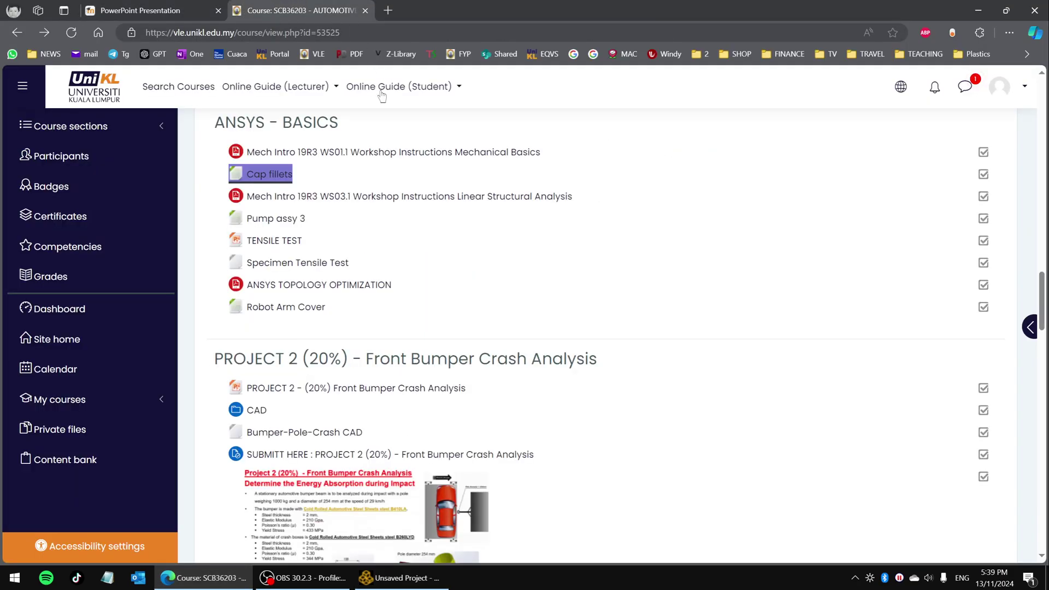
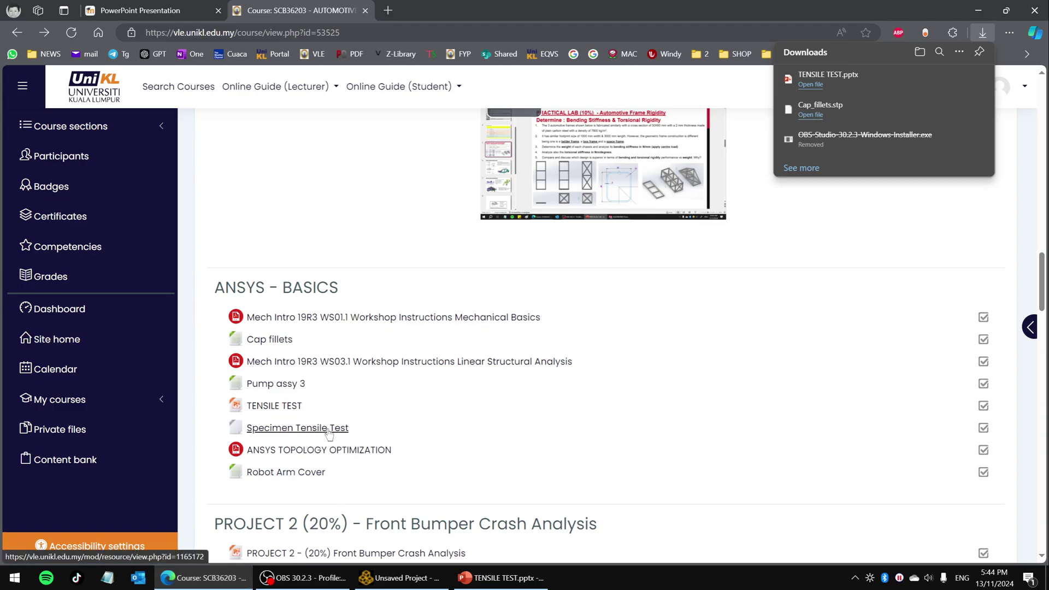
right_click(264, 432)
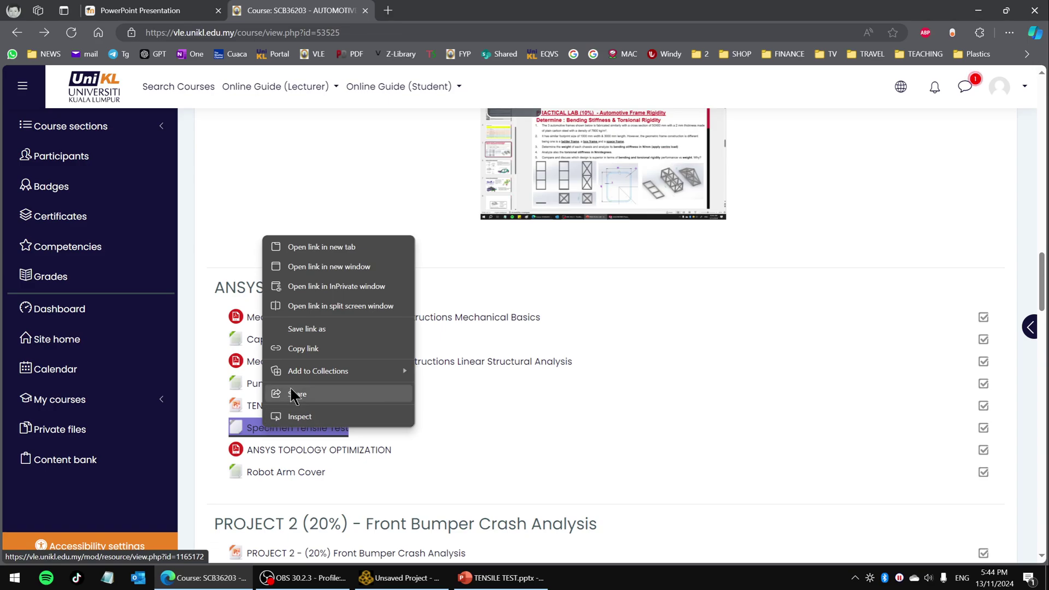
click(309, 346)
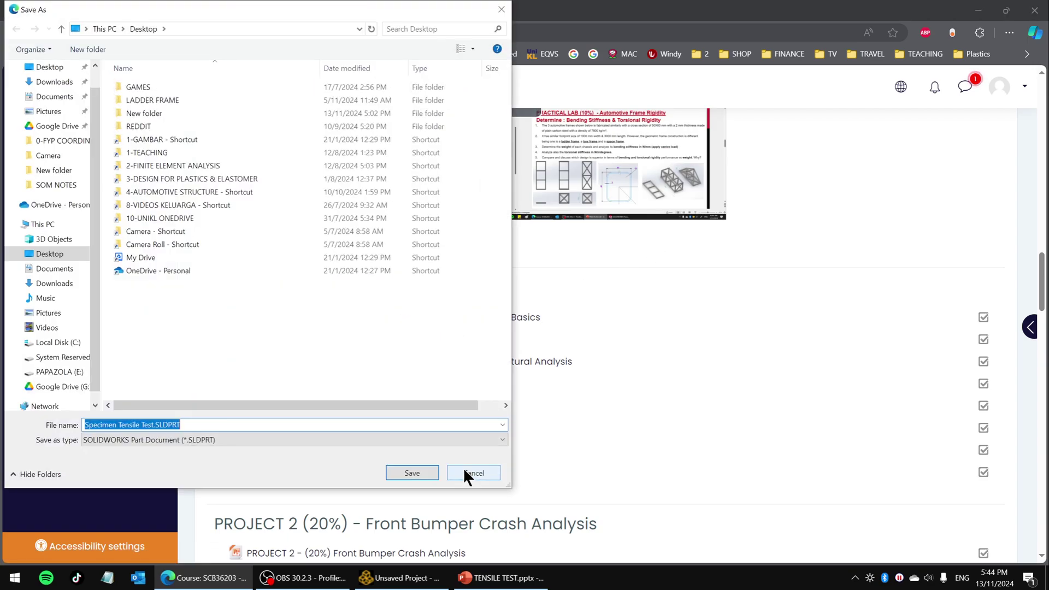
click(412, 470)
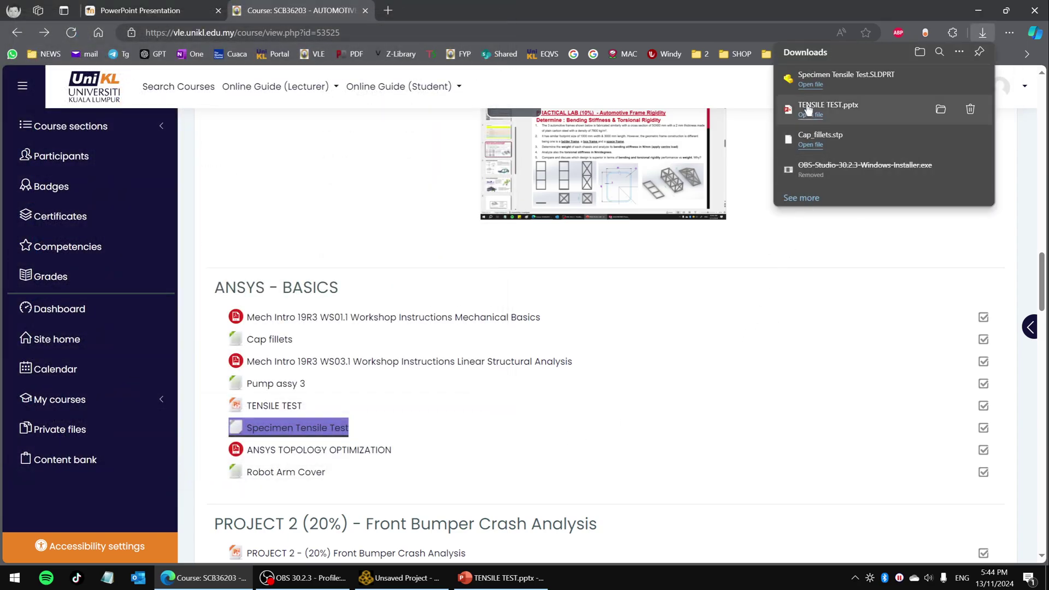
mouse_move(897, 80)
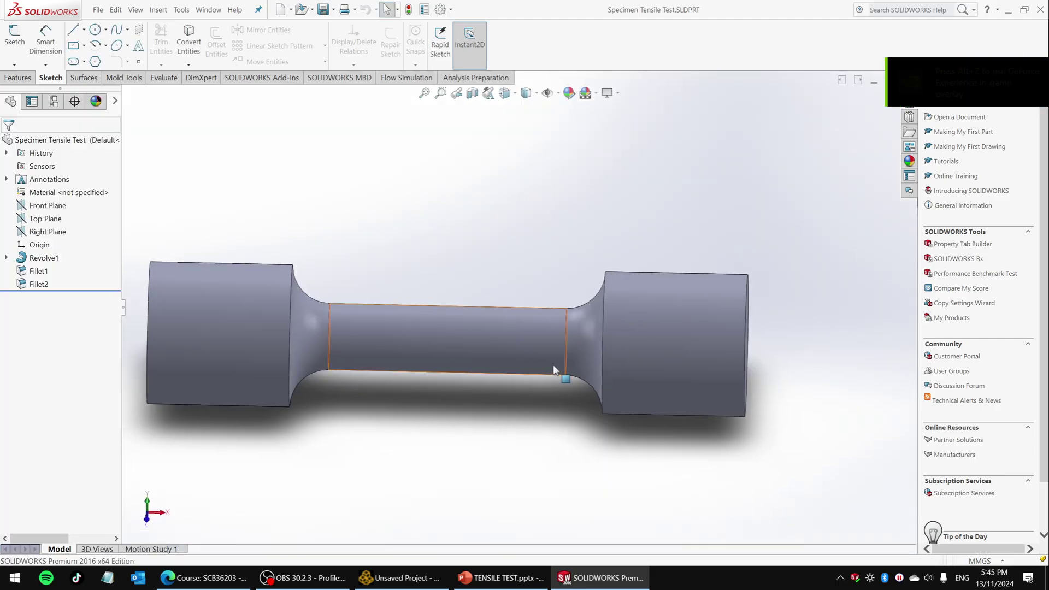
Step: Measure the diameter of the specimen's narrow cylindrical gauge section
middle_drag(556, 372, 470, 321)
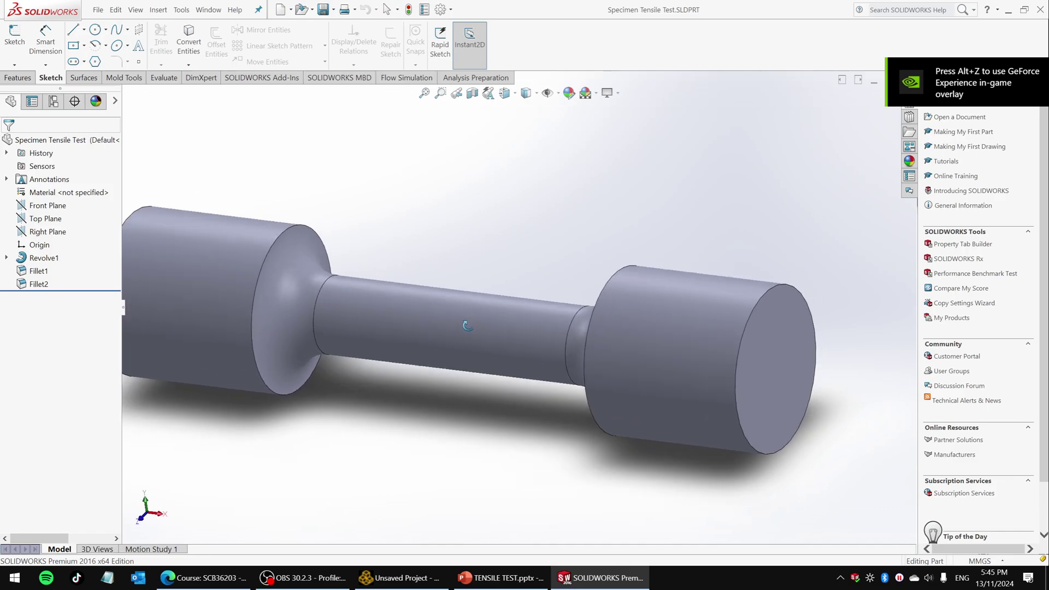
scroll(484, 349, up, 3)
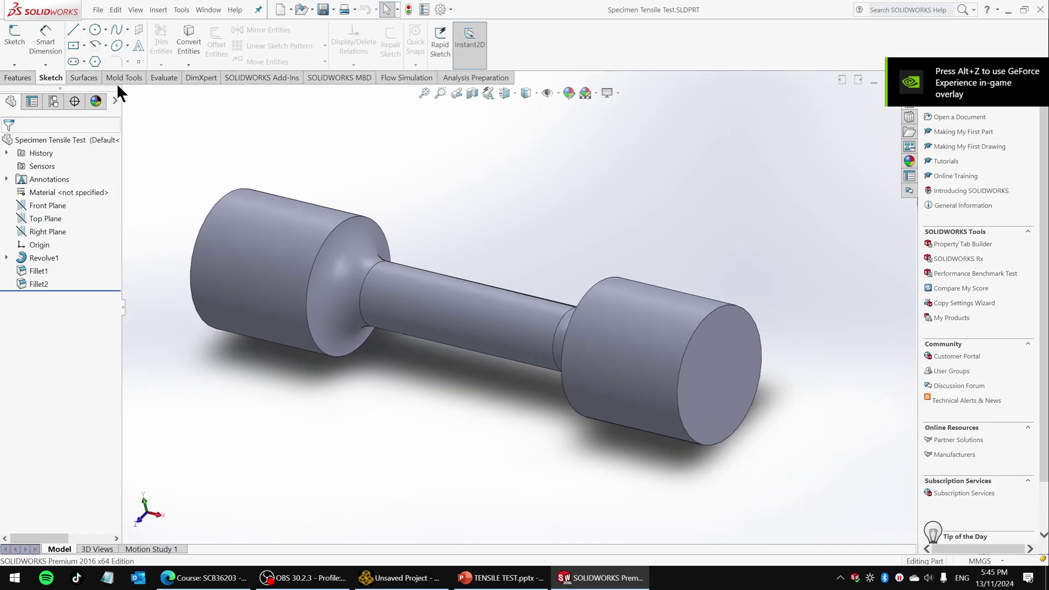
click(163, 77)
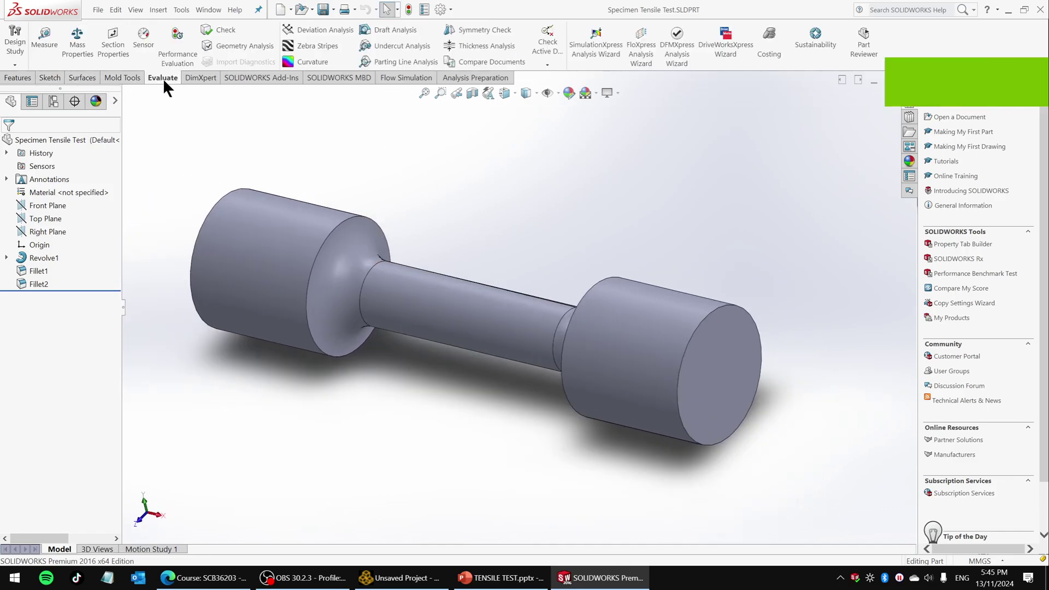
click(47, 38)
click(453, 298)
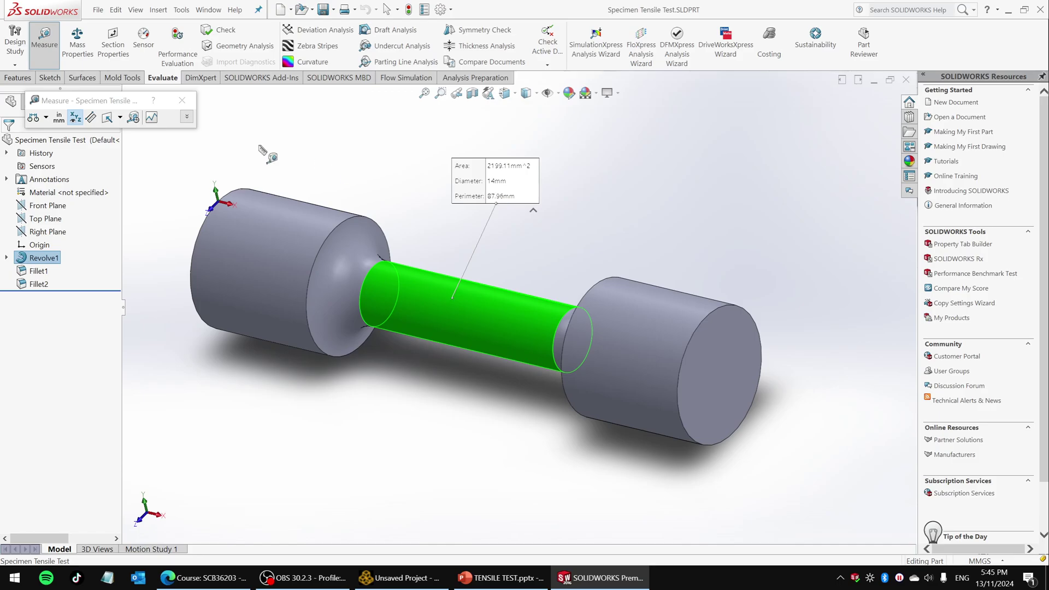
Step: Try to measure the distance between the specimen's two end edges, and turn on point-to-point measuring
click(45, 53)
click(45, 53)
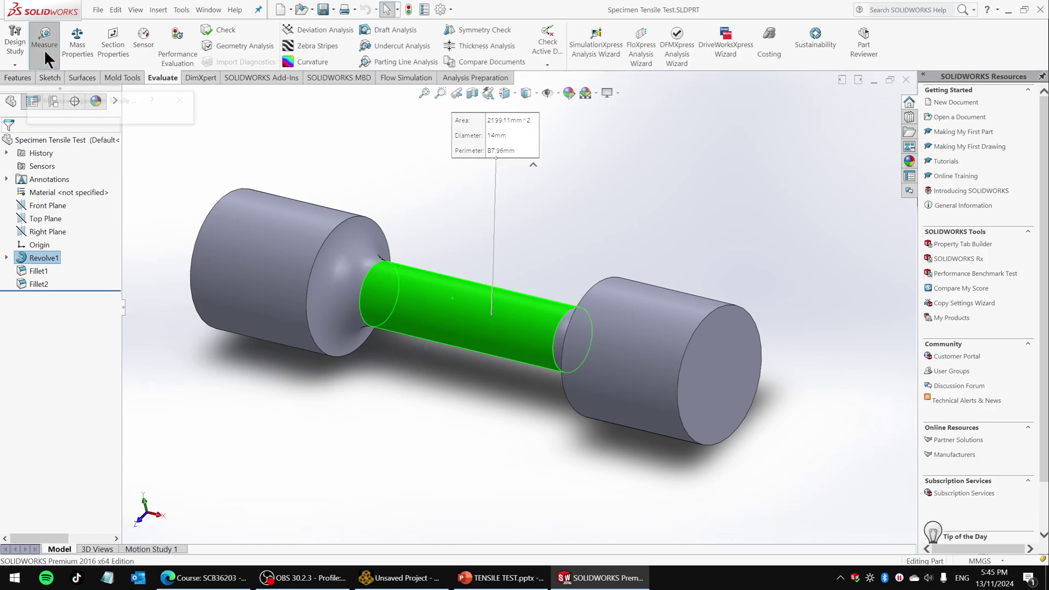
click(203, 232)
click(705, 320)
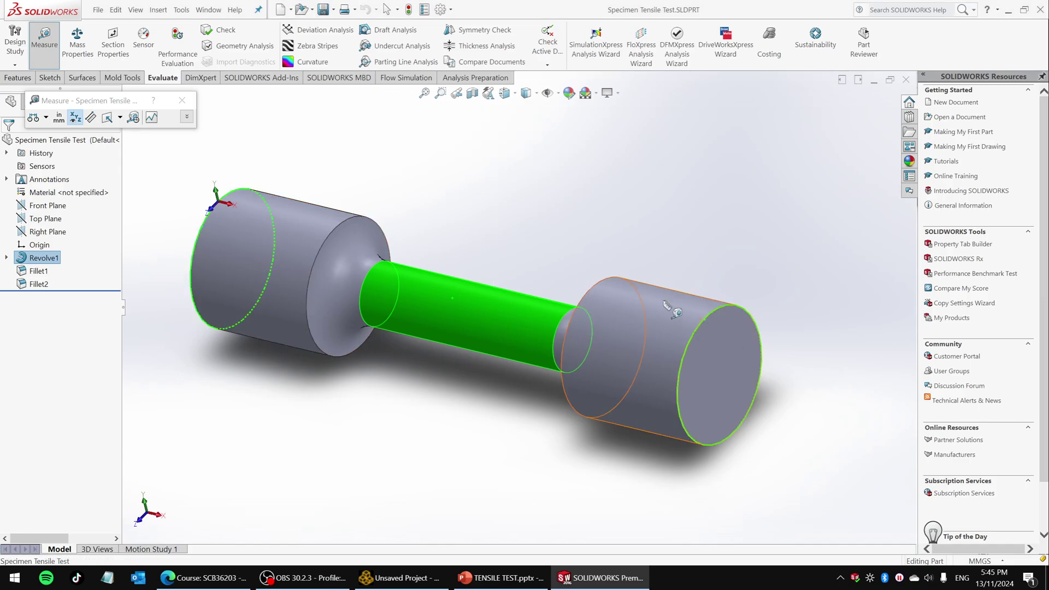
click(90, 117)
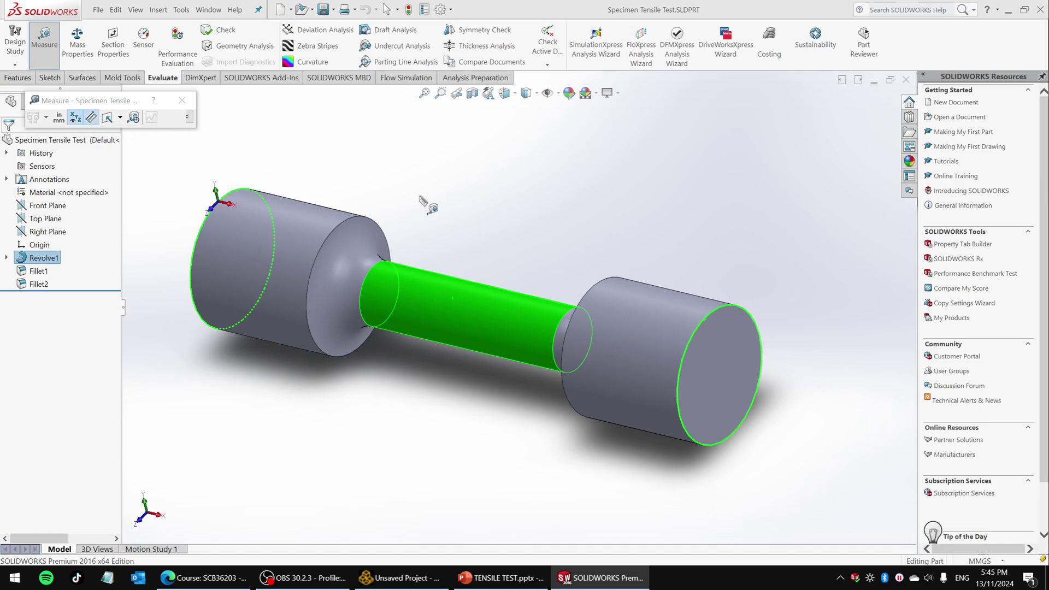
key(Escape)
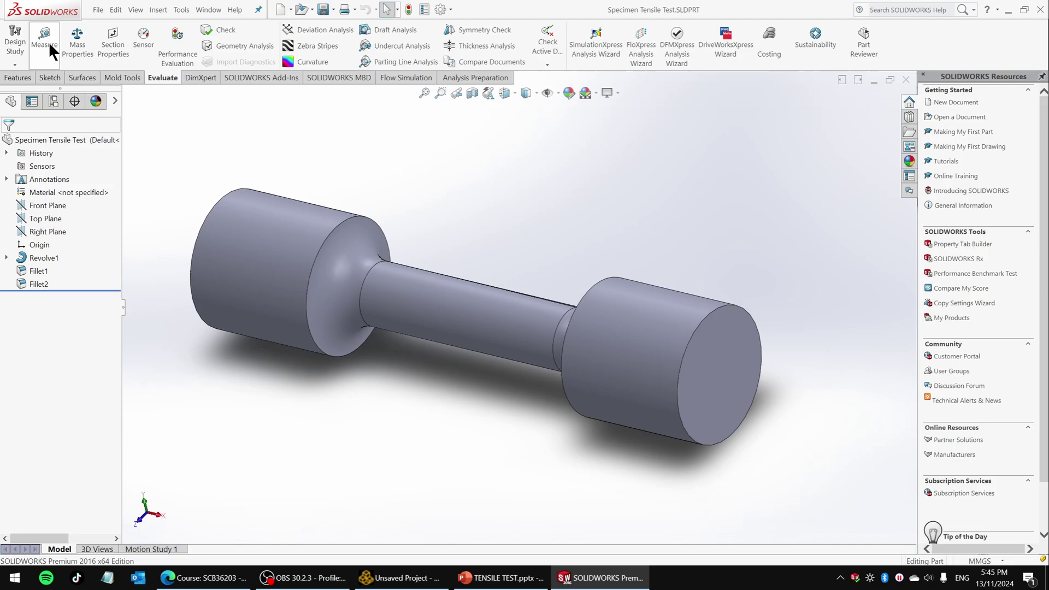
Step: Measure the specimen's overall length point to point between its two circular end edges, moving the X-distance label clear of the model
click(48, 45)
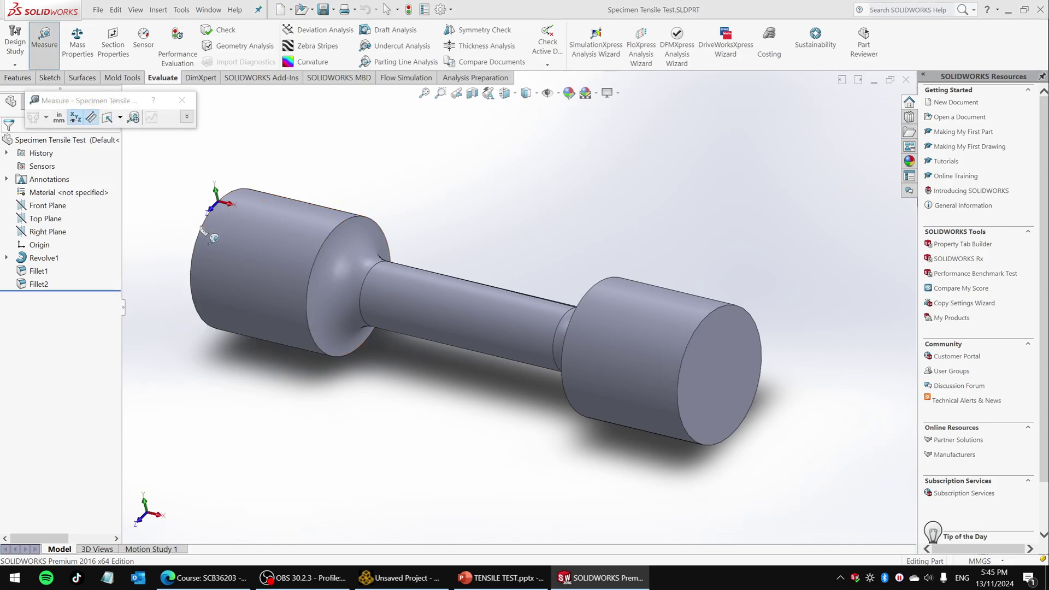
click(202, 228)
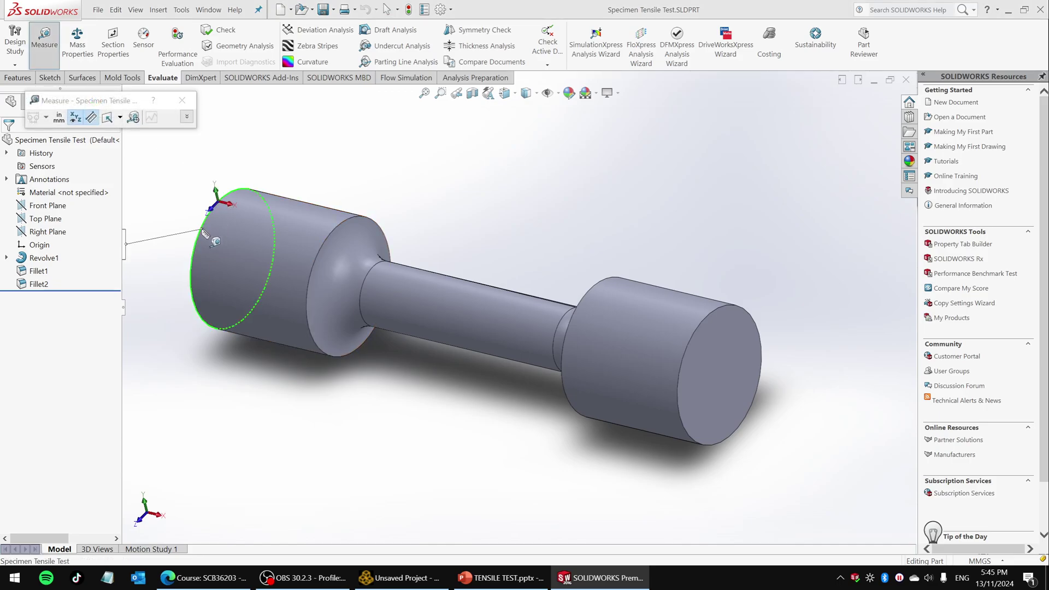
click(701, 325)
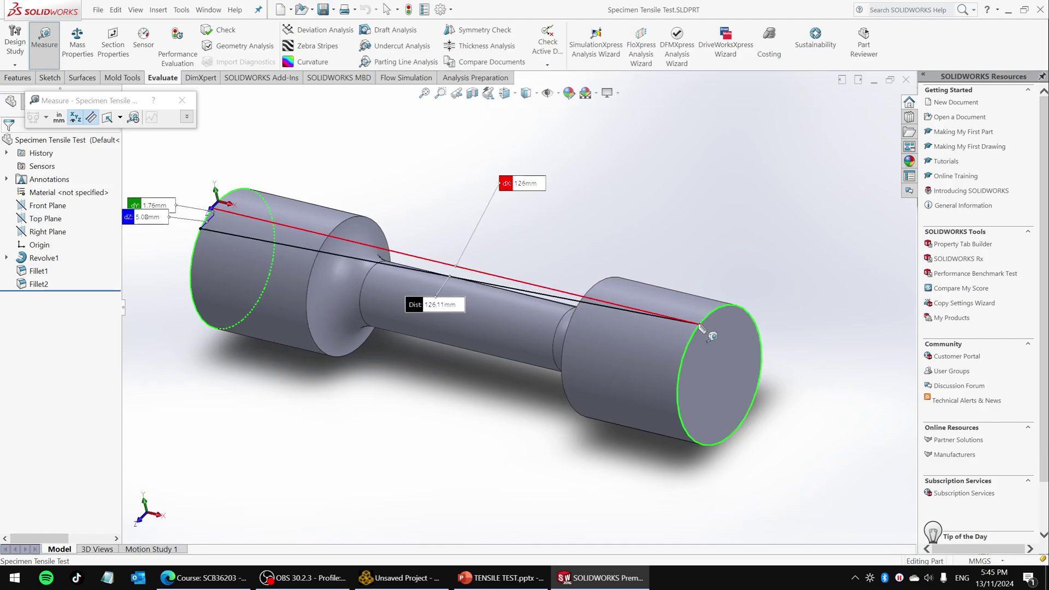
drag(613, 165, 640, 144)
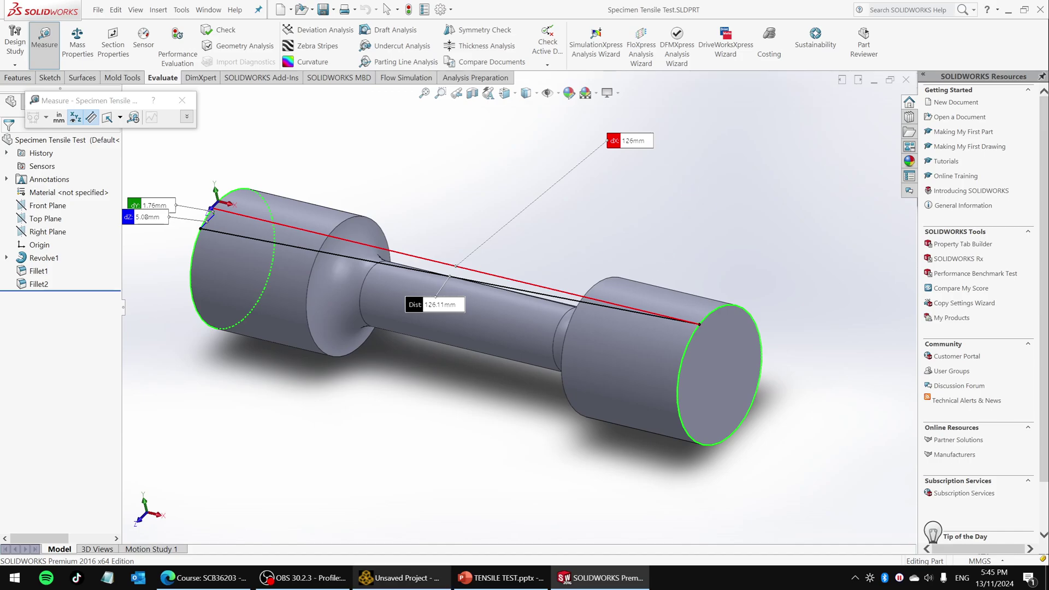
Step: Switch to Workbench and add a second standalone Static Structural system beside the existing one
click(399, 578)
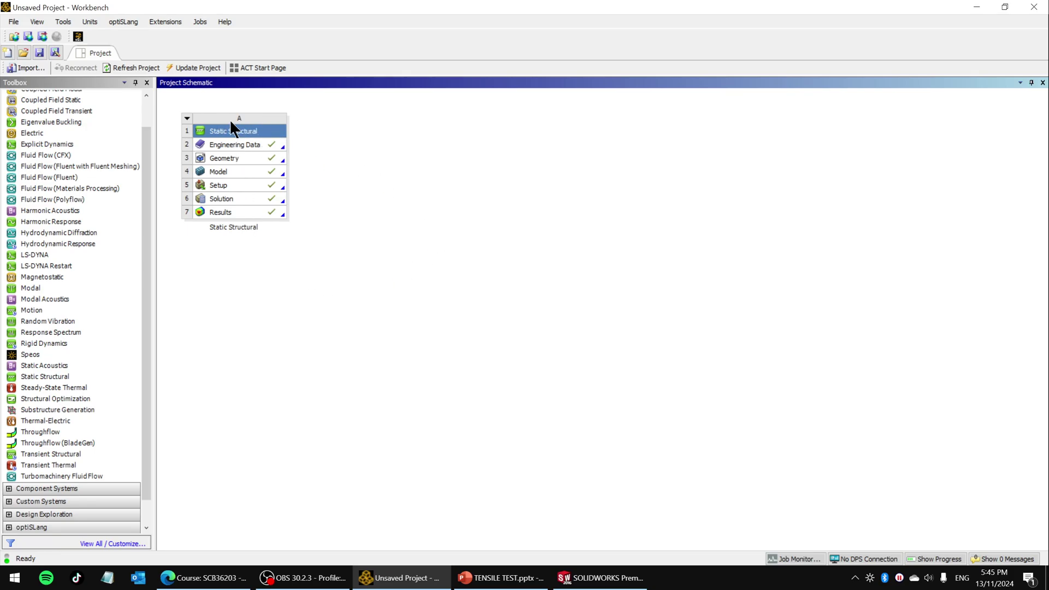
drag(20, 377, 385, 122)
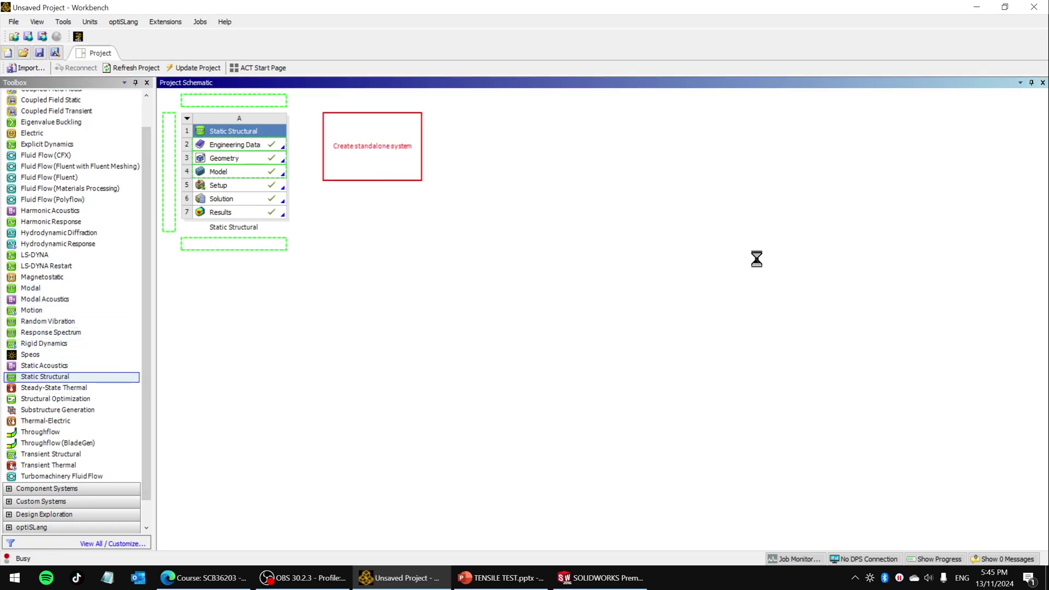
click(512, 285)
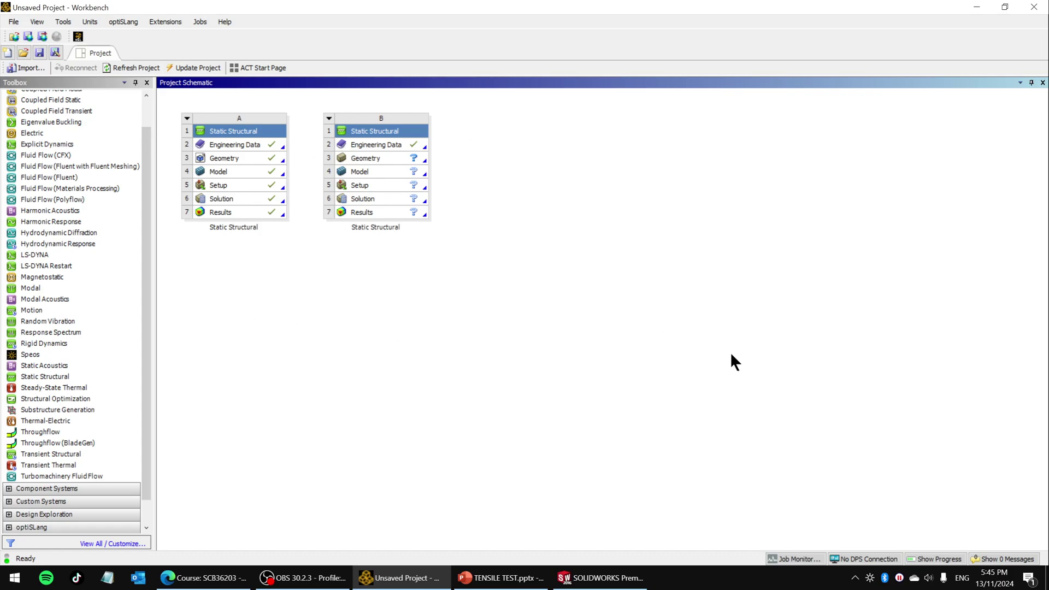
Step: Delete both Static Structural systems from the project schematic, confirming each deletion
click(186, 117)
click(204, 220)
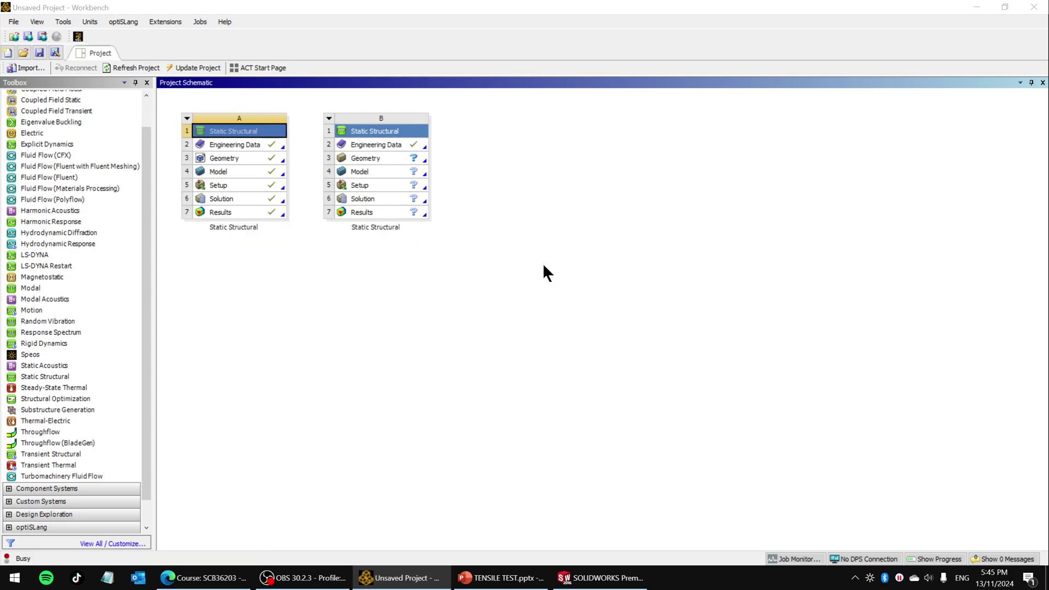
click(543, 309)
click(186, 117)
click(213, 220)
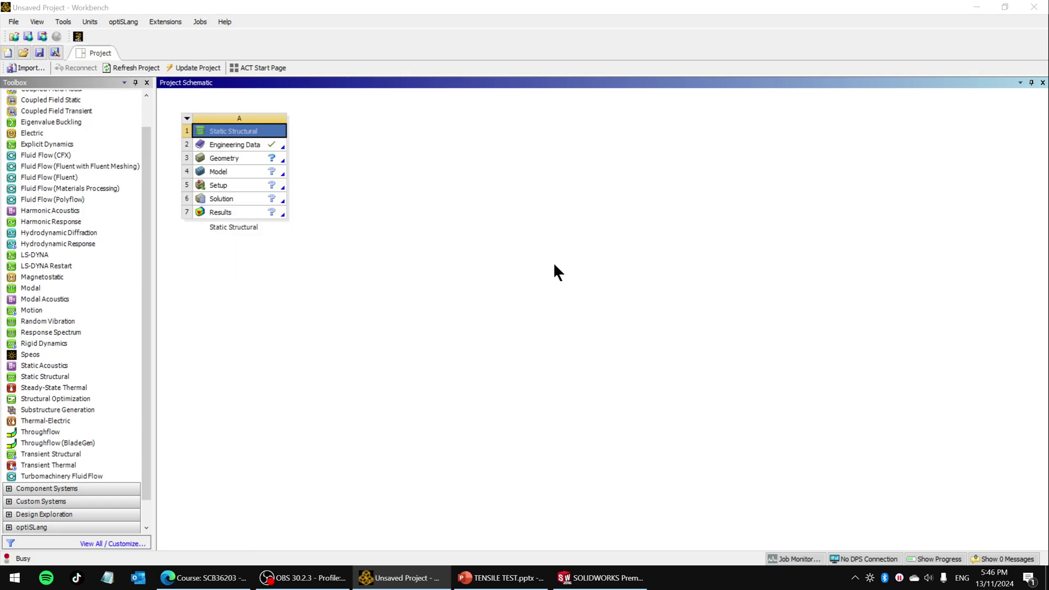
click(541, 312)
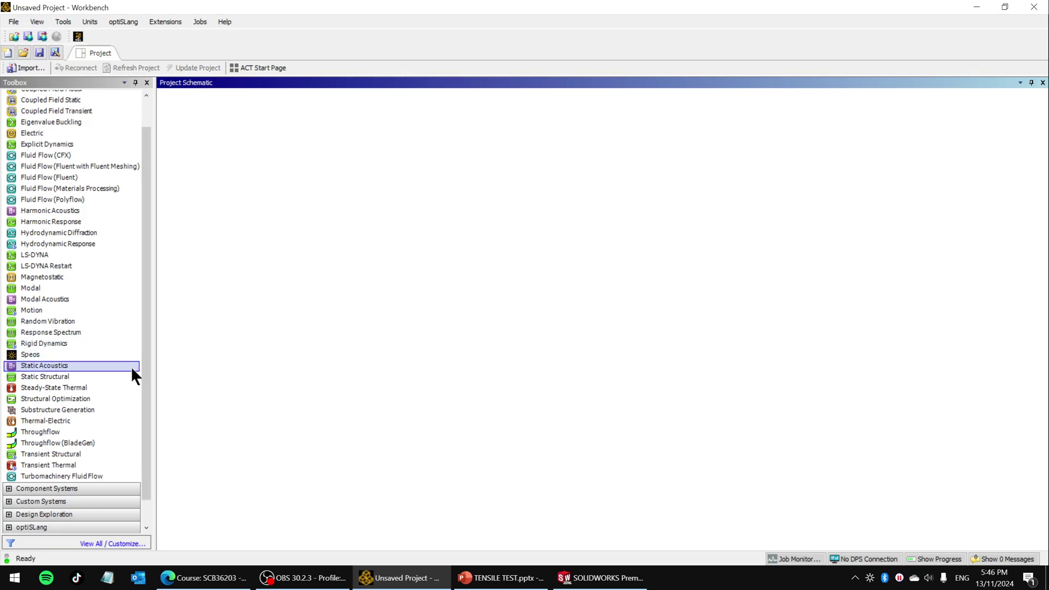
drag(142, 286, 147, 203)
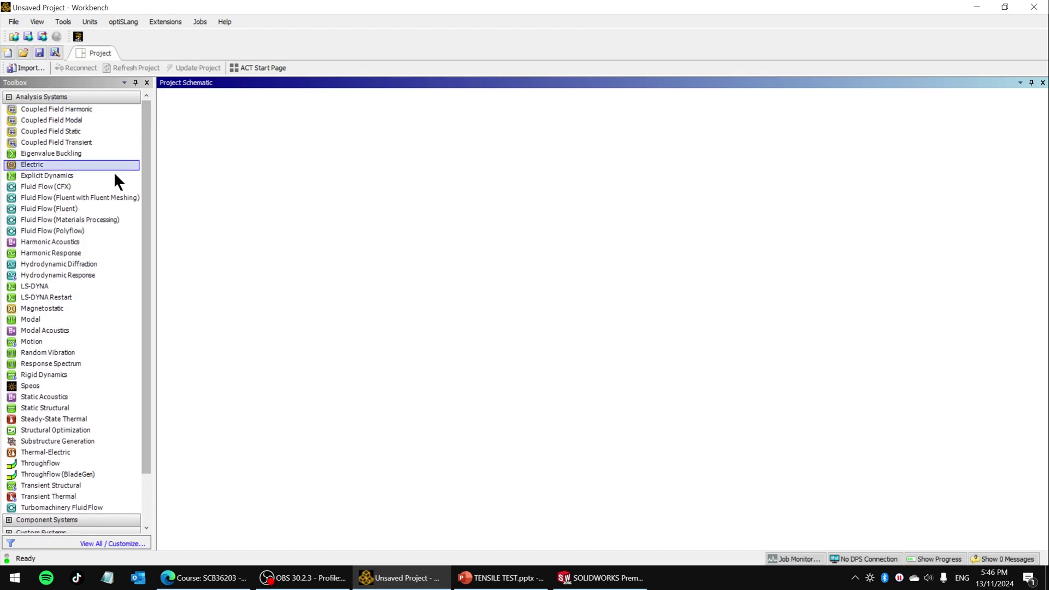
scroll(140, 294, down, 1)
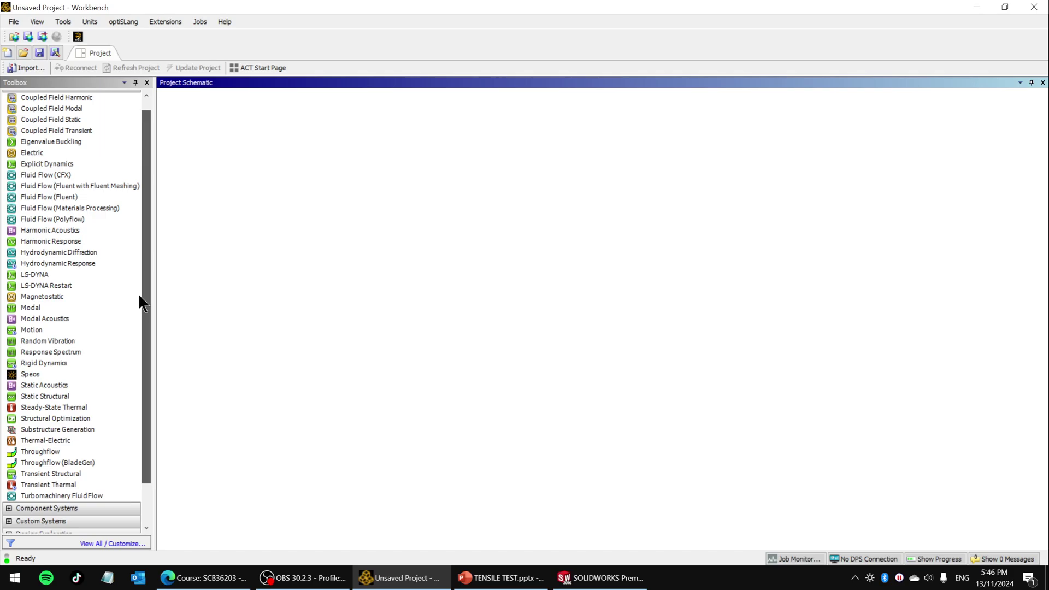
scroll(140, 295, down, 2)
drag(22, 374, 232, 146)
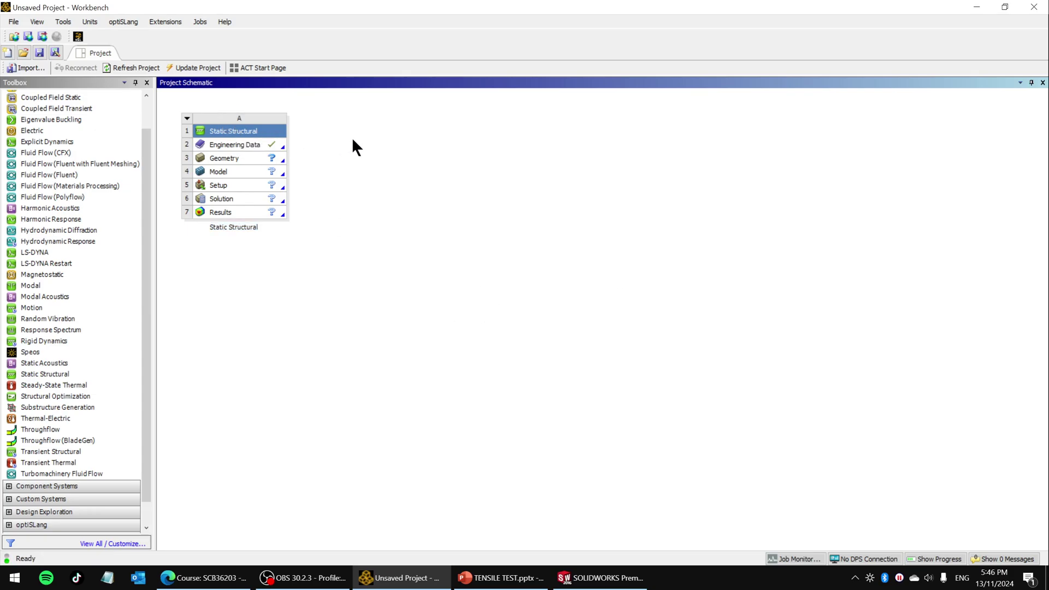
click(188, 118)
click(215, 221)
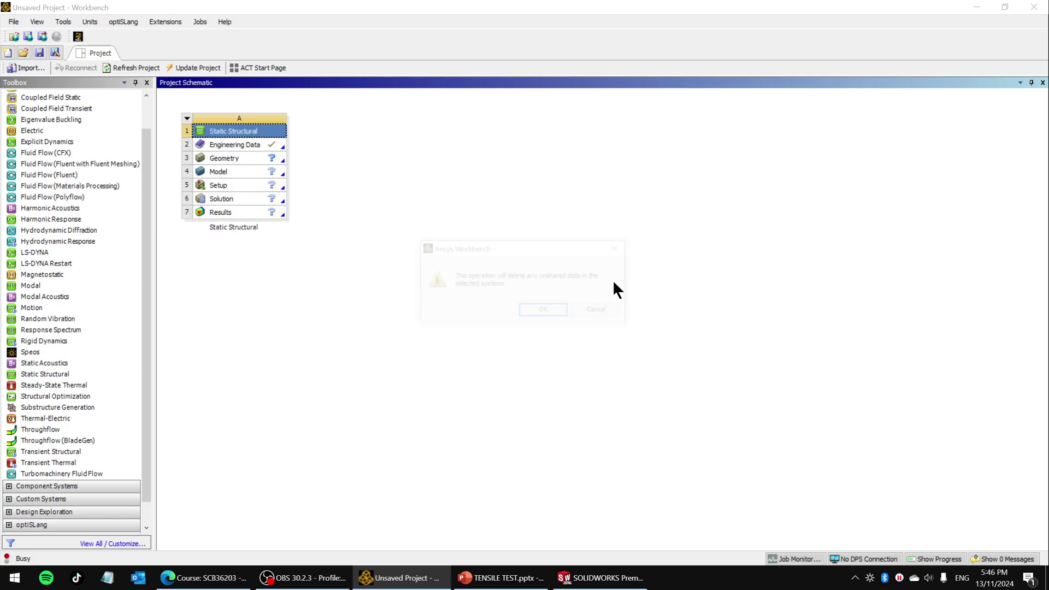
click(567, 307)
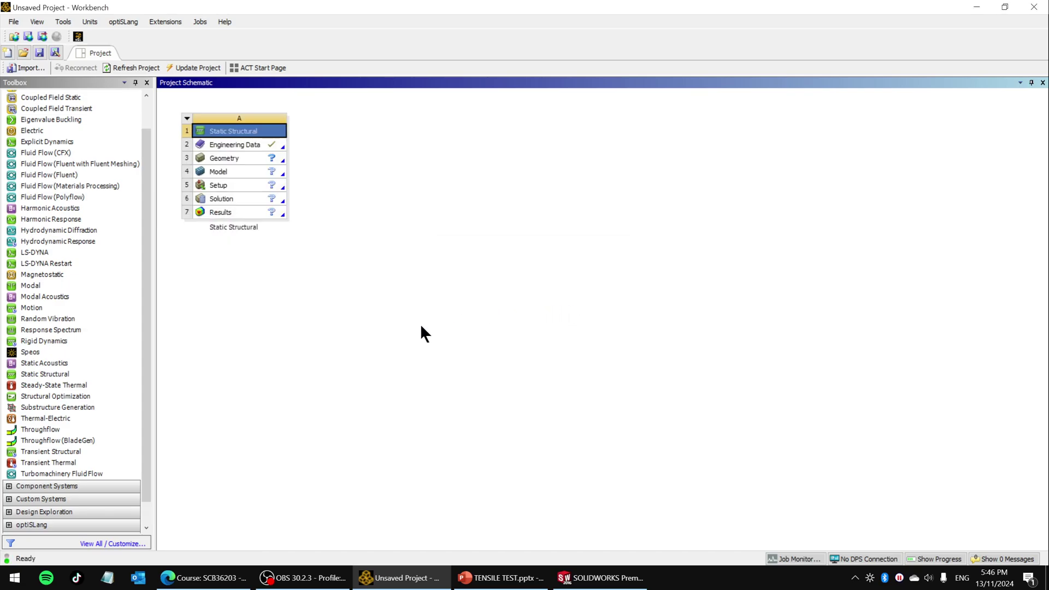
Step: Add a standalone Geometry component system and a separate Engineering Data component system to the project schematic
click(9, 486)
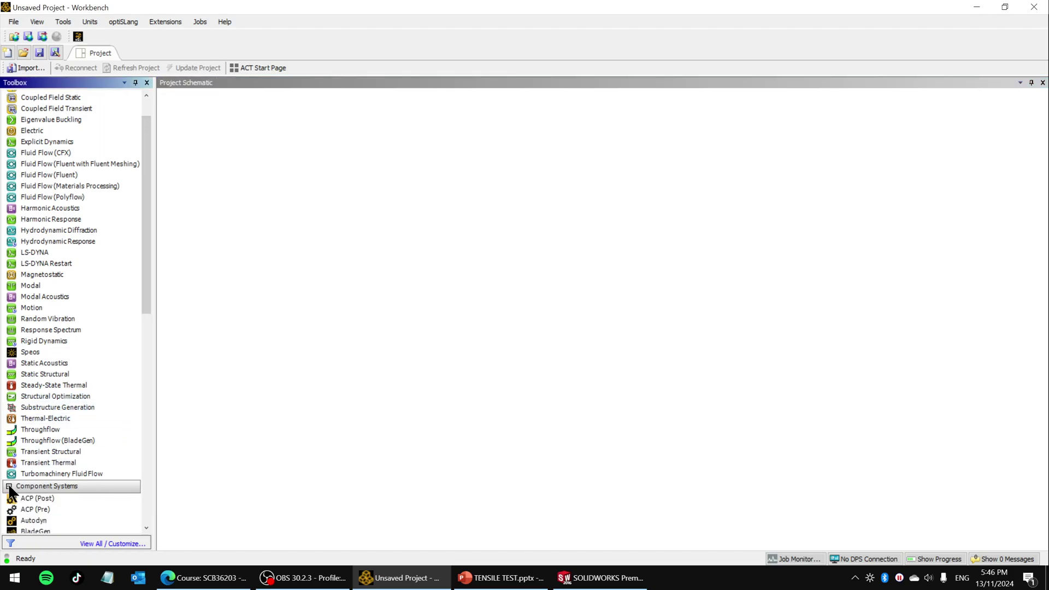
drag(143, 282, 143, 508)
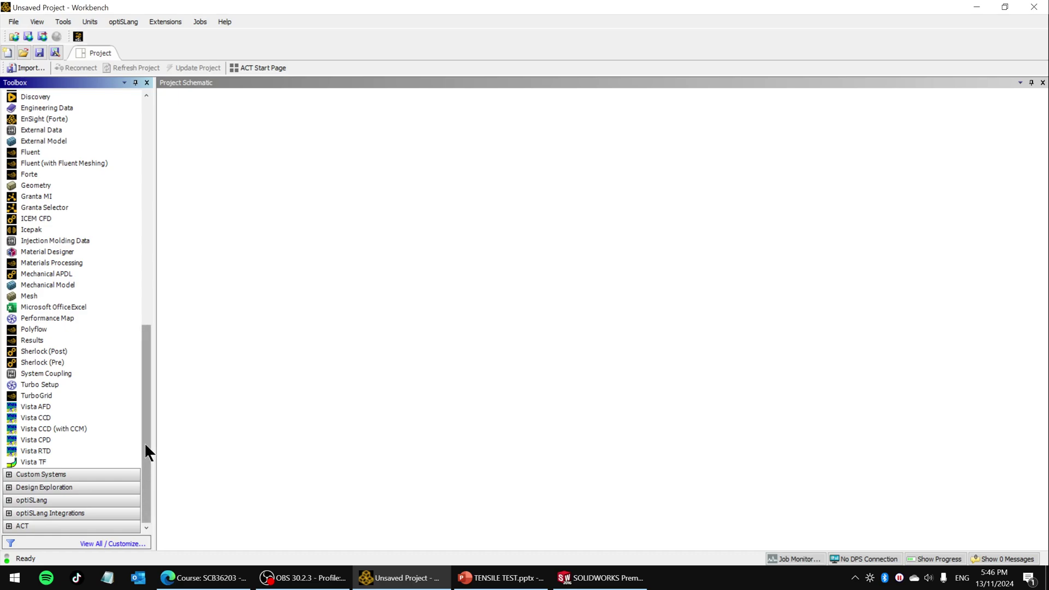
drag(150, 437, 220, 145)
mouse_move(142, 391)
mouse_down()
mouse_move(145, 452)
mouse_move(151, 329)
mouse_move(142, 371)
mouse_up()
click(70, 354)
drag(50, 356, 350, 146)
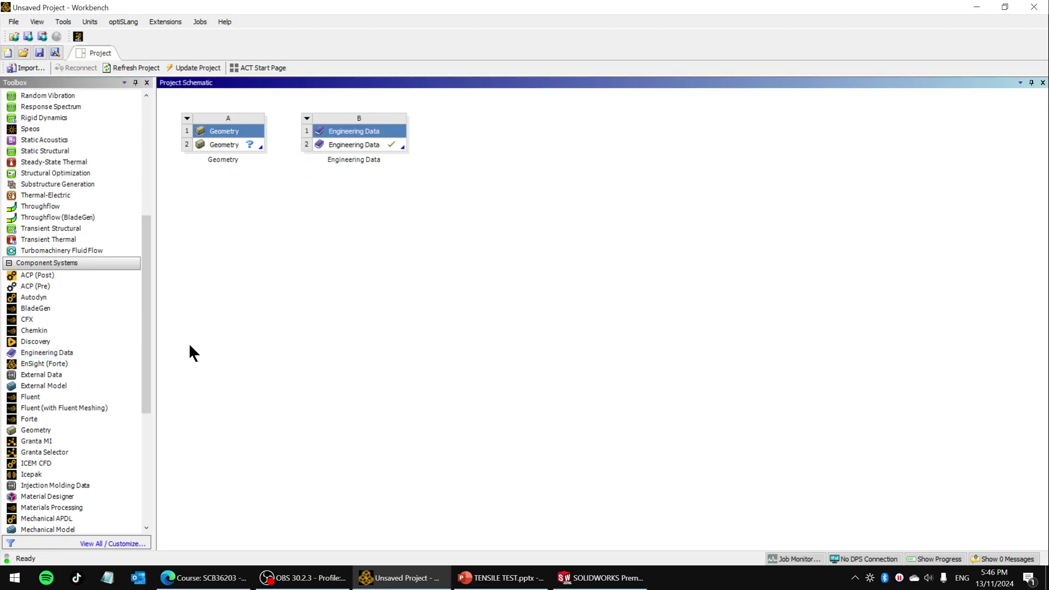
Step: Add a standalone Static Structural analysis system beside the Engineering Data system
drag(147, 380, 169, 280)
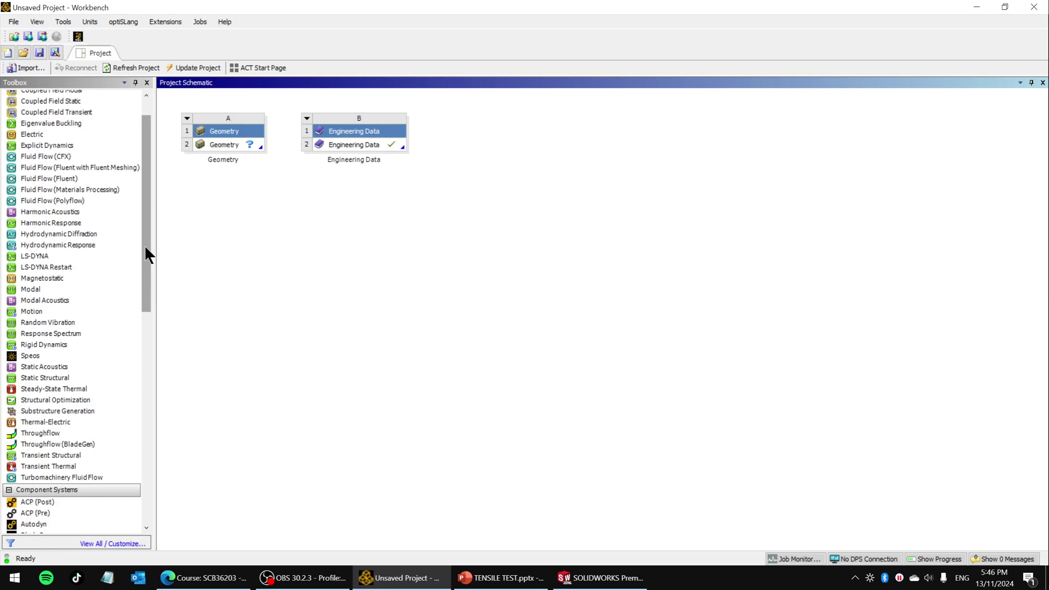
scroll(145, 249, up, 1)
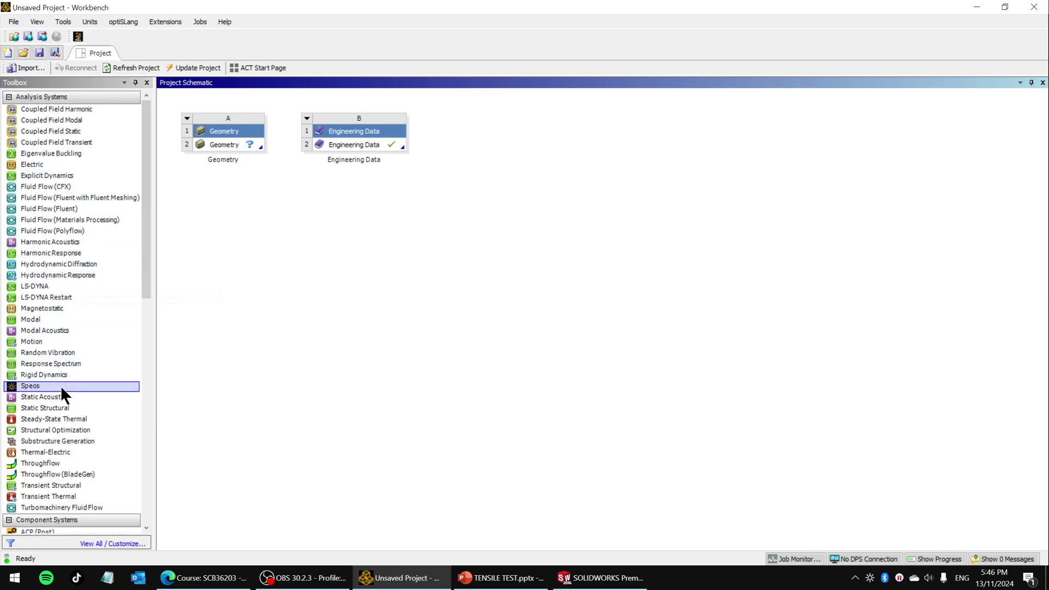
drag(40, 407, 492, 140)
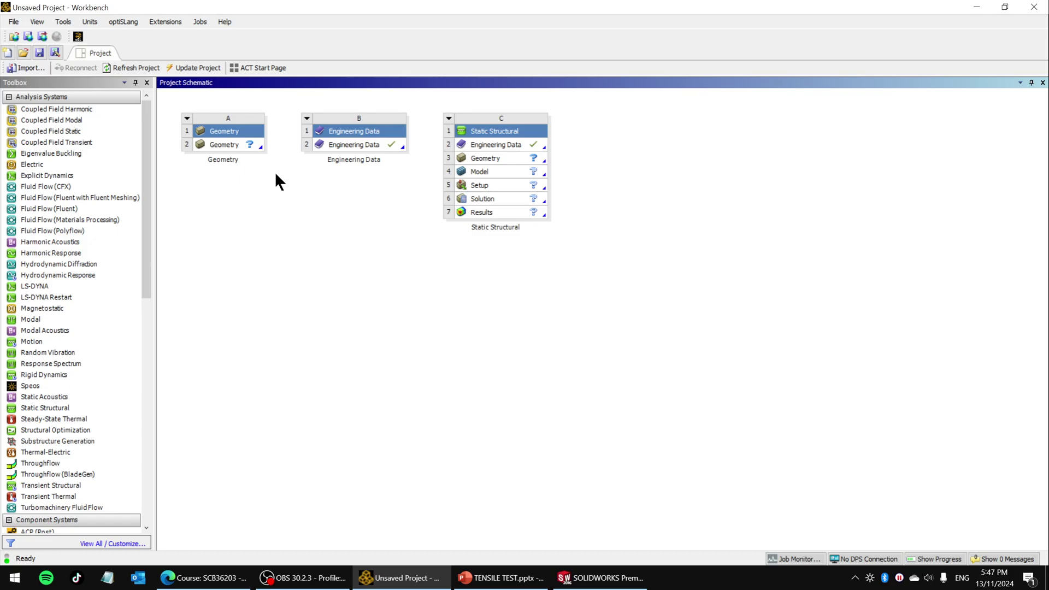
Step: Import the tensile test specimen file into the standalone Geometry system
click(254, 144)
right_click(254, 143)
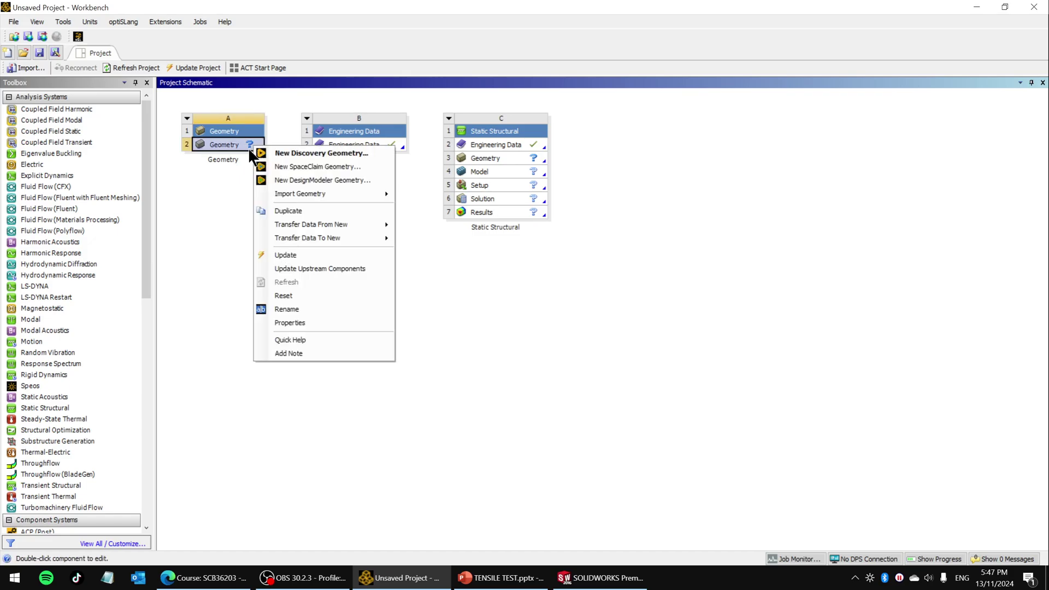
mouse_move(284, 195)
click(418, 195)
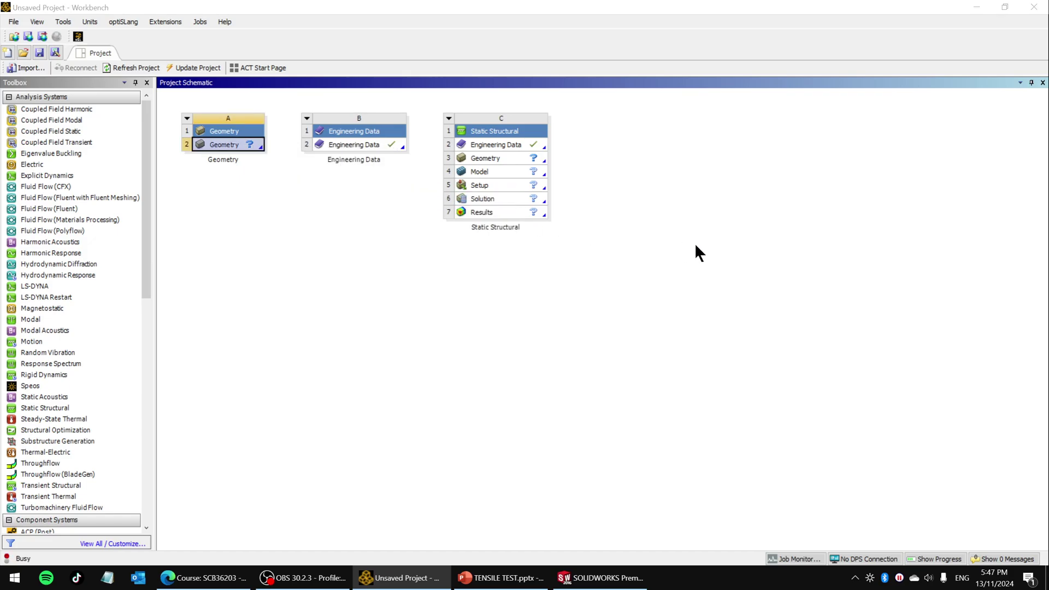
drag(518, 179, 518, 246)
double_click(244, 243)
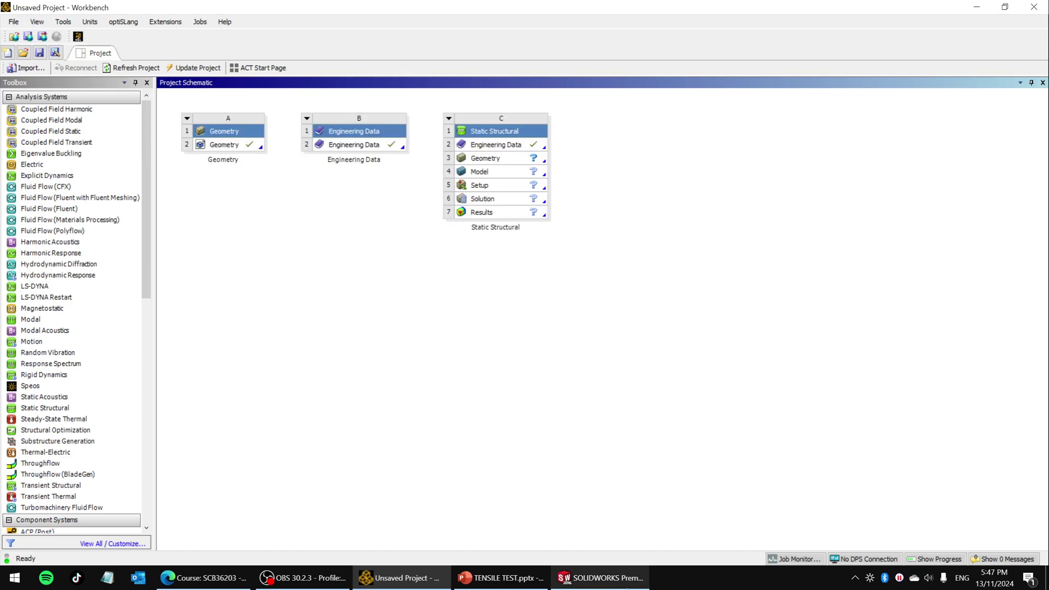
Step: Switch to SOLIDWORKS, choose STEP AP203 as the file type for saving the specimen under another format, and cancel the save
click(601, 578)
key(Escape)
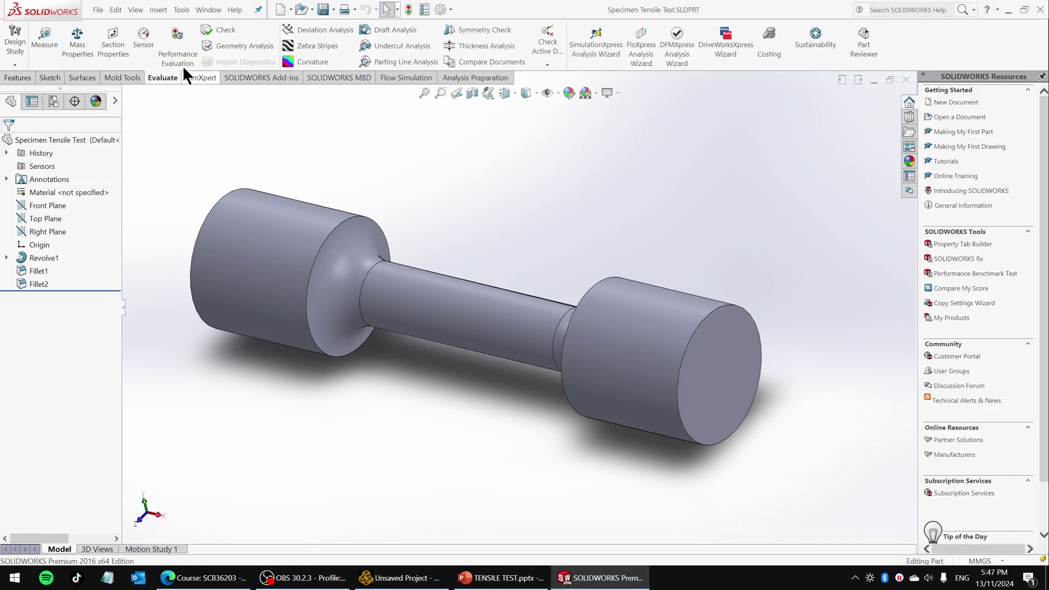
click(99, 10)
click(127, 146)
click(541, 309)
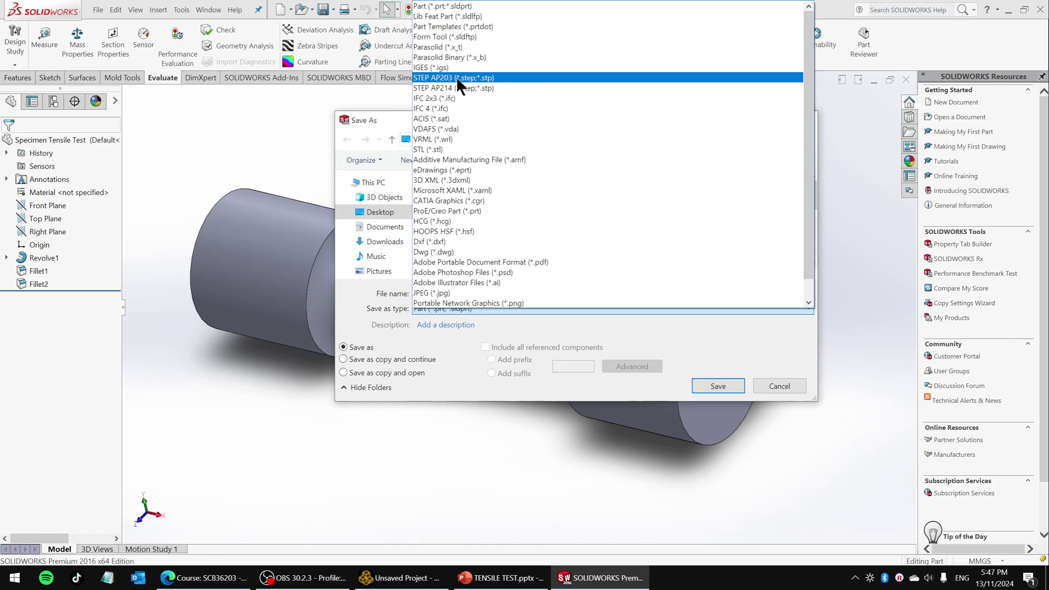
click(429, 78)
click(777, 407)
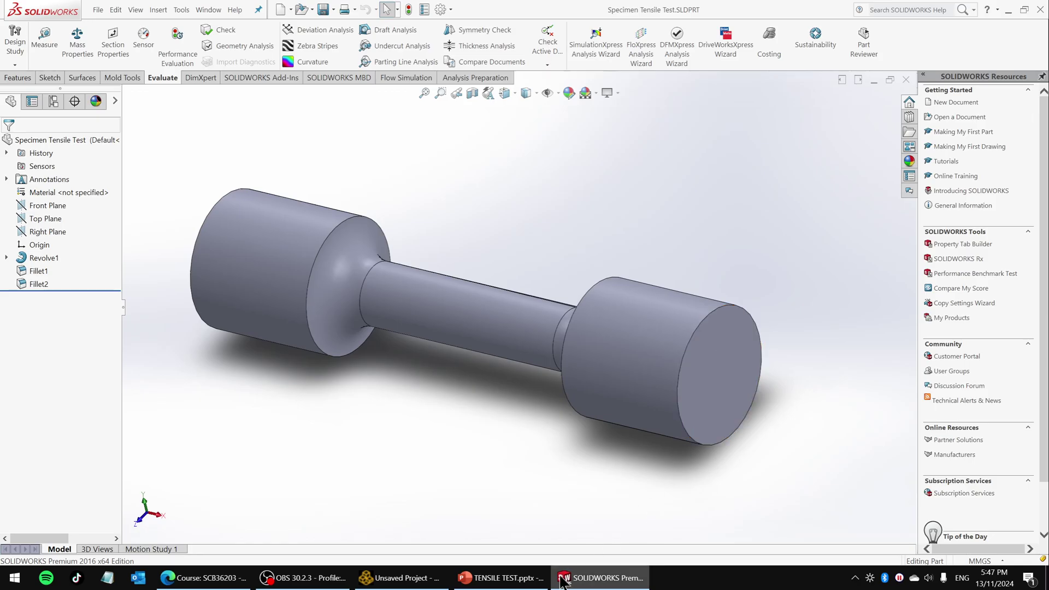
Step: Switch back to Workbench and link the standalone Geometry and Engineering Data cells to the matching cells of the Static Structural system
click(399, 577)
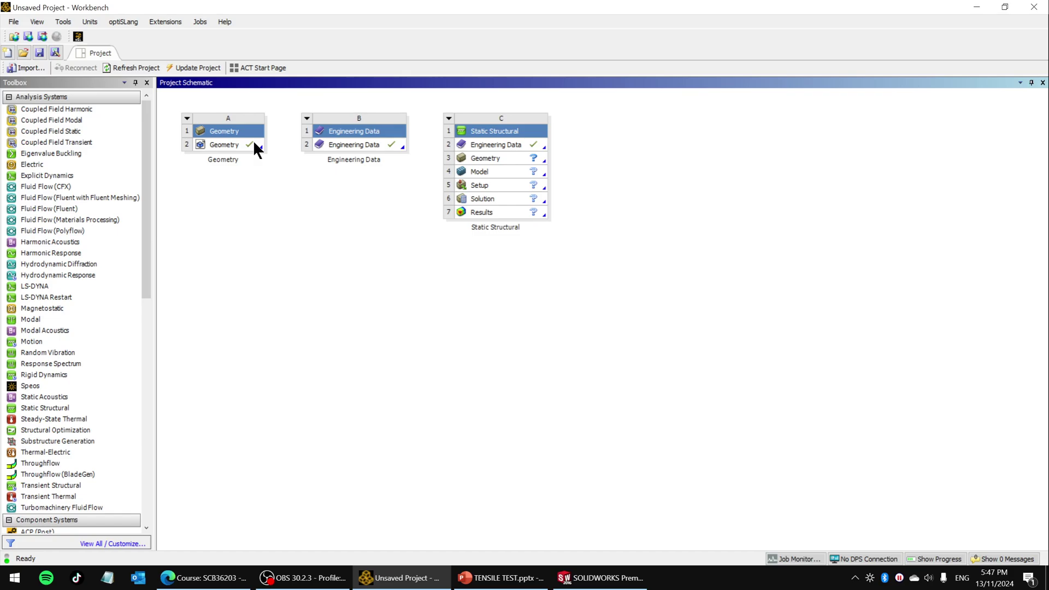
drag(254, 143, 478, 162)
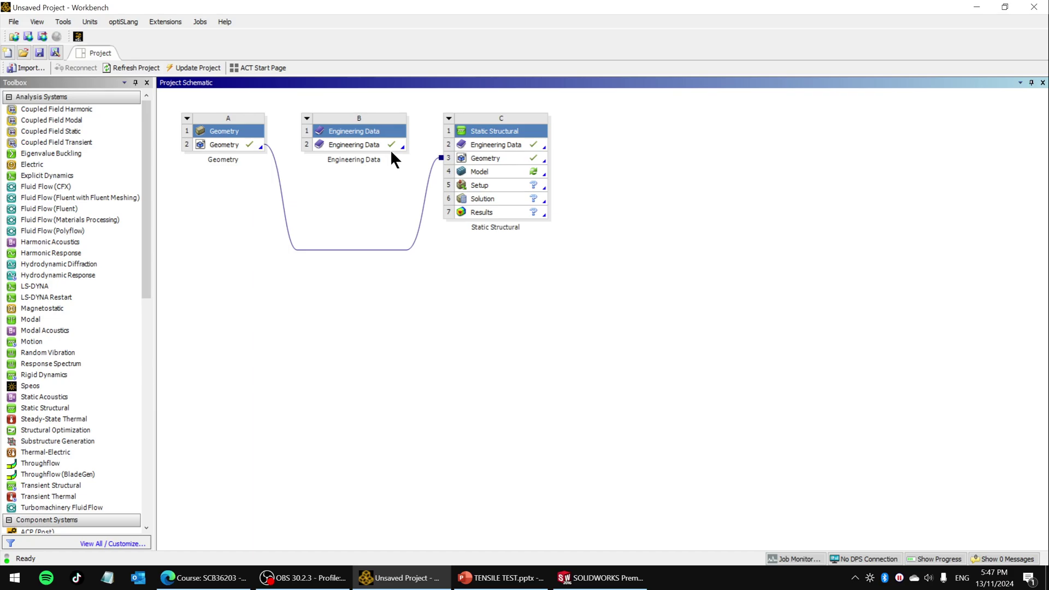
drag(367, 146, 492, 143)
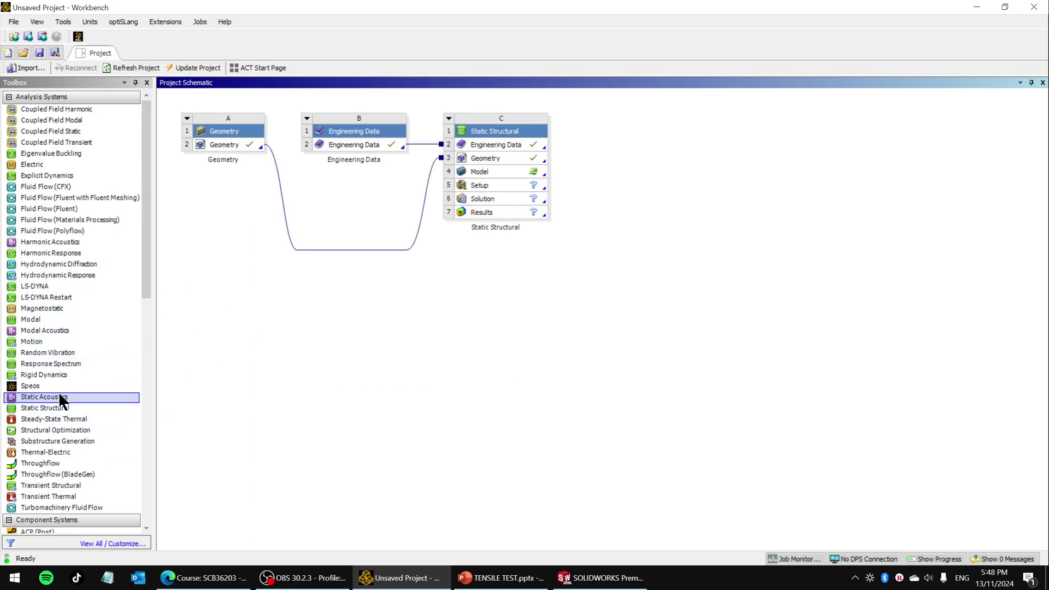
Step: Add an Explicit Dynamics system beside Static Structural and link the standalone Geometry and Engineering Data cells to it
mouse_move(146, 281)
mouse_down()
mouse_move(146, 317)
mouse_move(148, 277)
mouse_up()
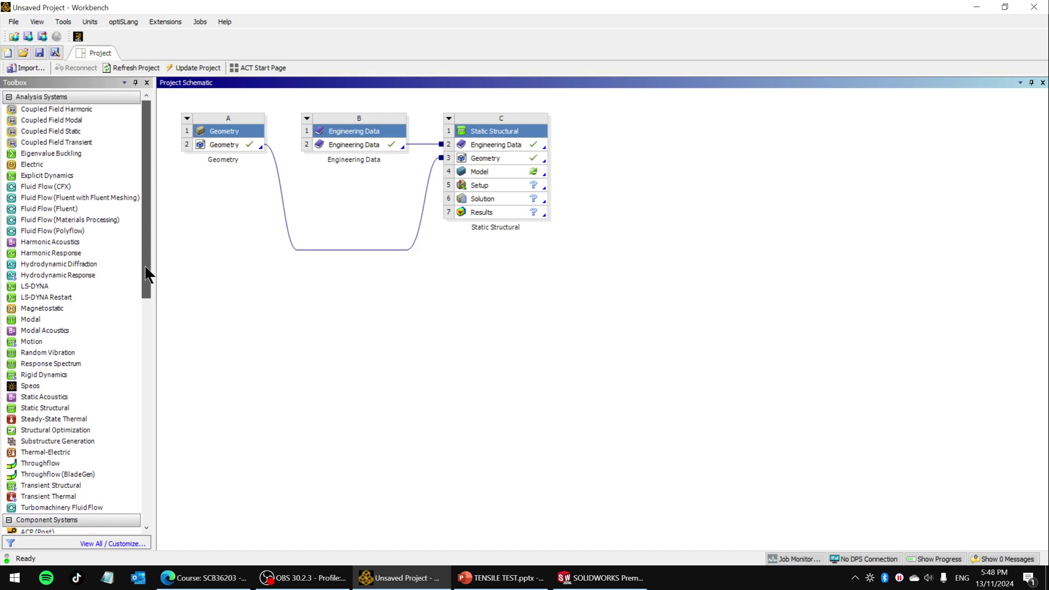
drag(62, 173, 663, 160)
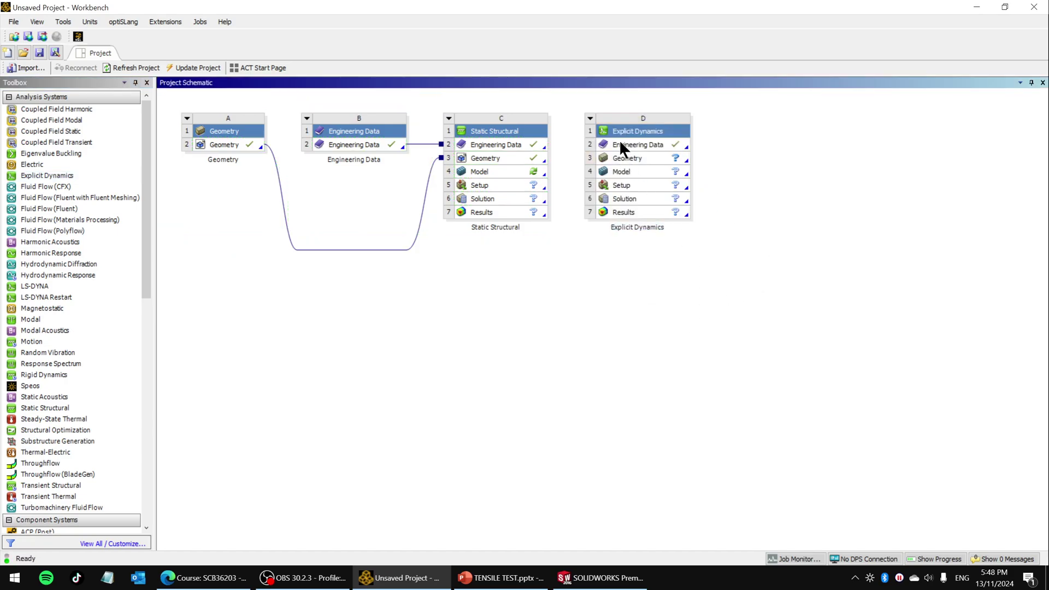
drag(227, 145, 637, 163)
click(782, 267)
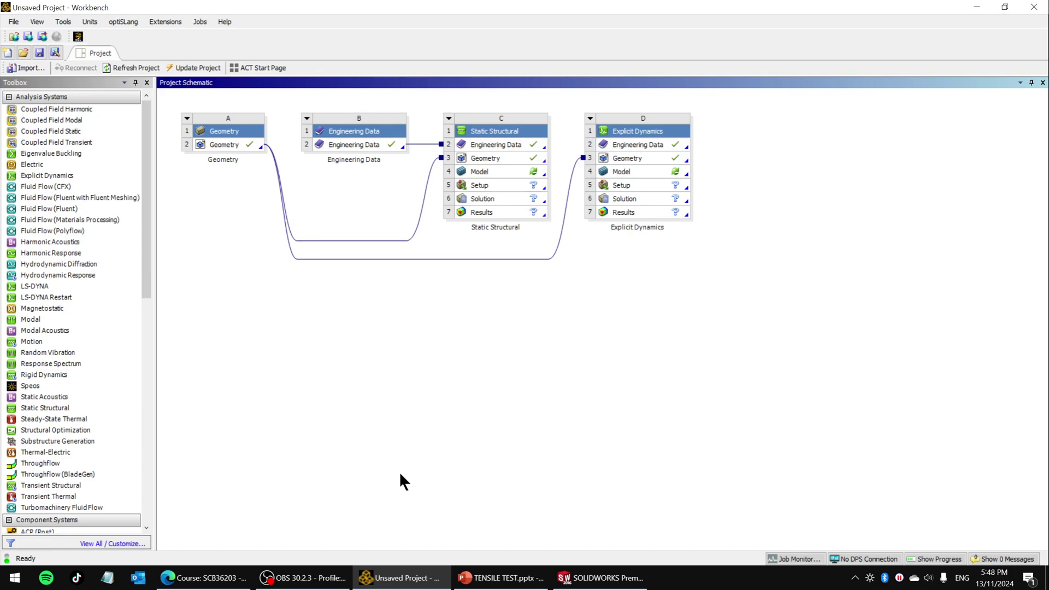
drag(364, 142, 655, 145)
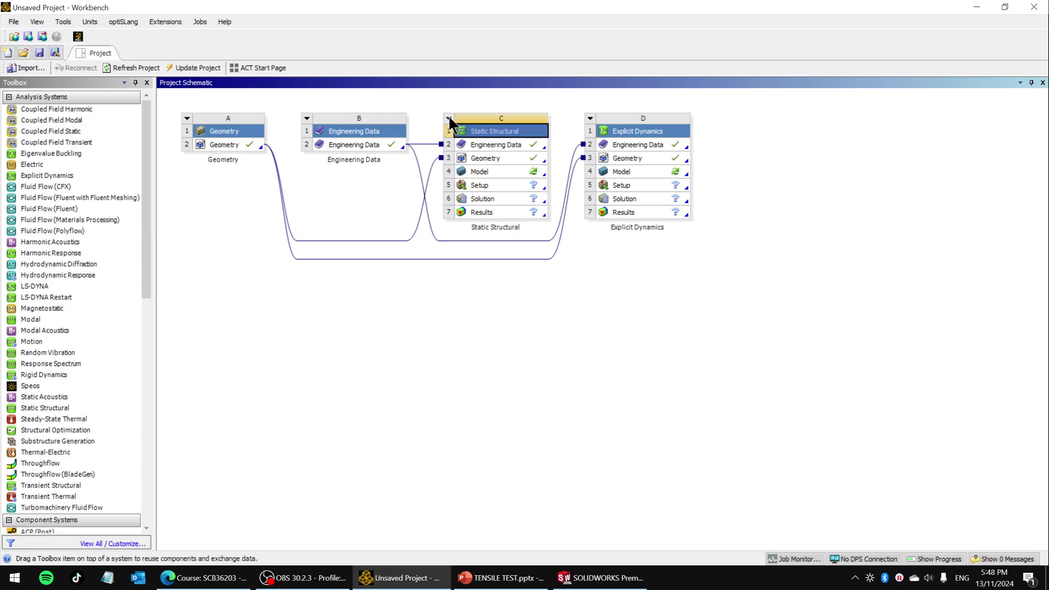
Step: Delete the standalone Geometry and Engineering Data systems from the schematic, confirming each deletion
click(187, 119)
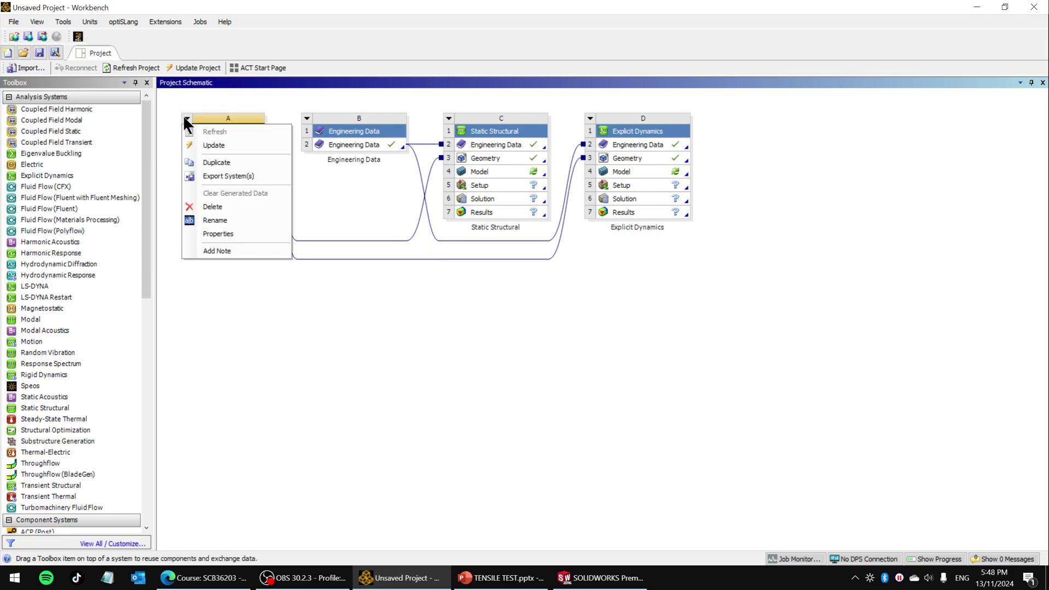
click(208, 206)
click(541, 312)
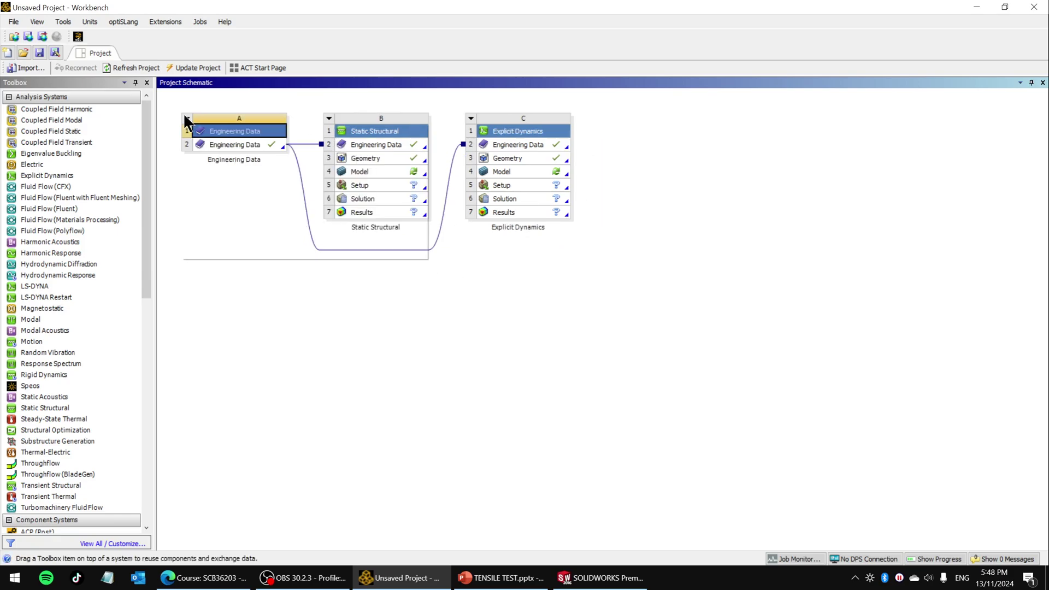
click(186, 117)
click(207, 206)
click(549, 308)
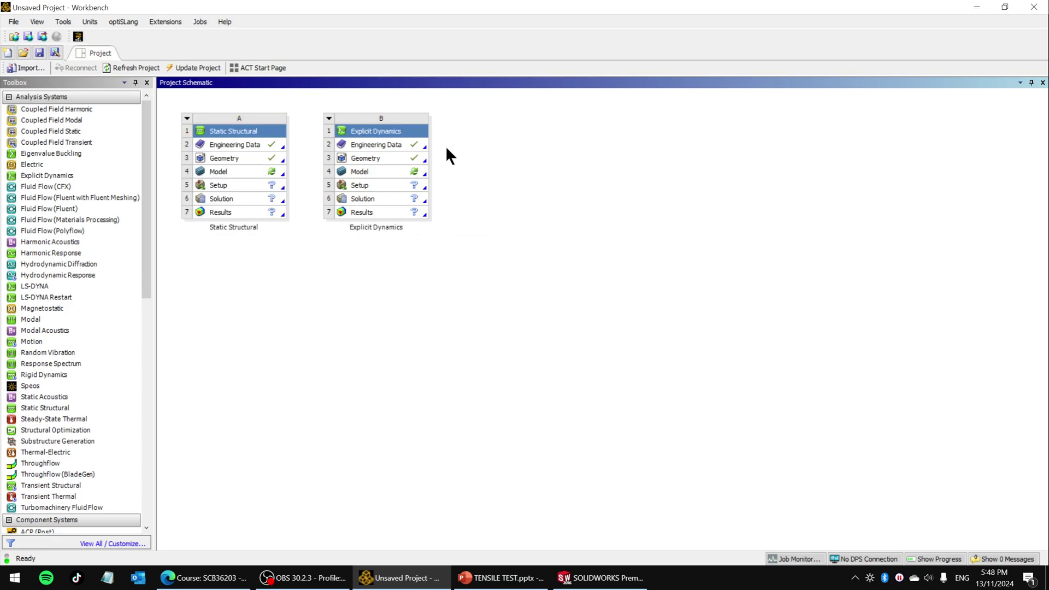
Step: Delete the Explicit Dynamics system from the schematic and confirm the deletion
click(329, 118)
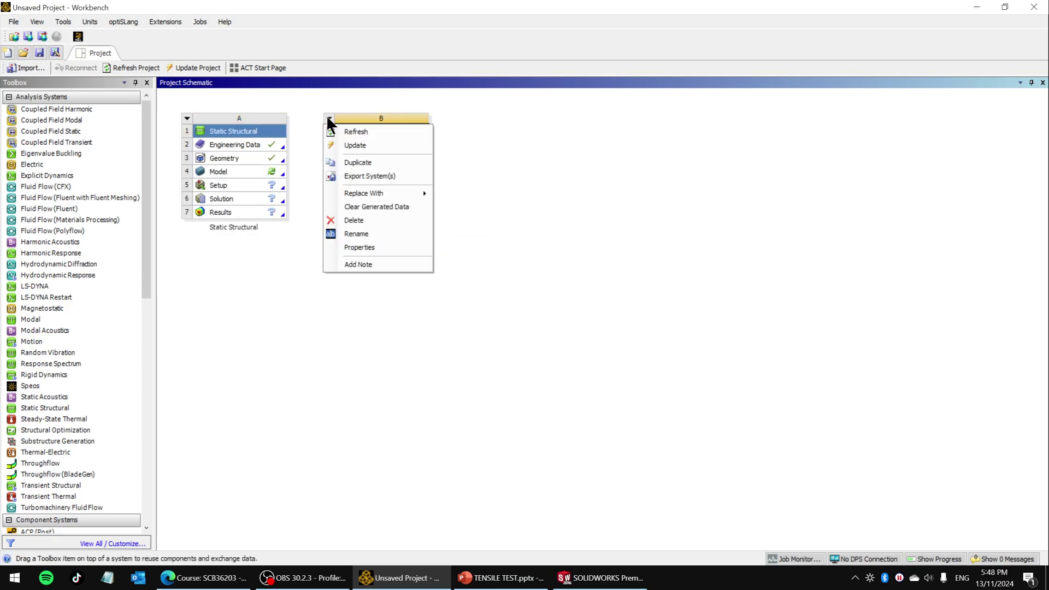
click(354, 220)
click(557, 307)
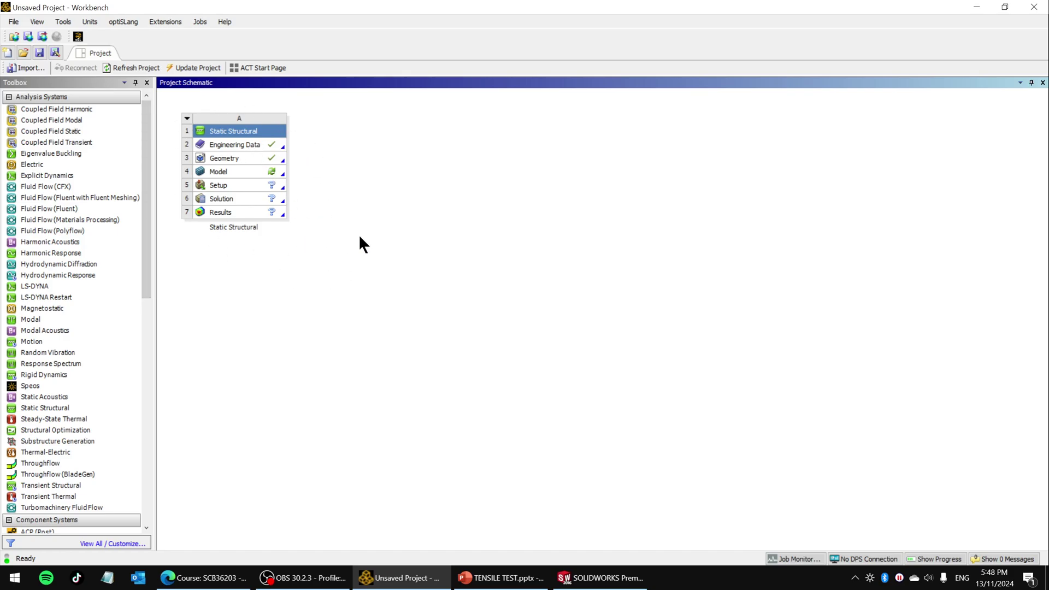
Step: Open the Static Structural system's Engineering Data for editing and consult the Non Linear Tensile Test slide in PowerPoint before returning to Workbench
double_click(226, 144)
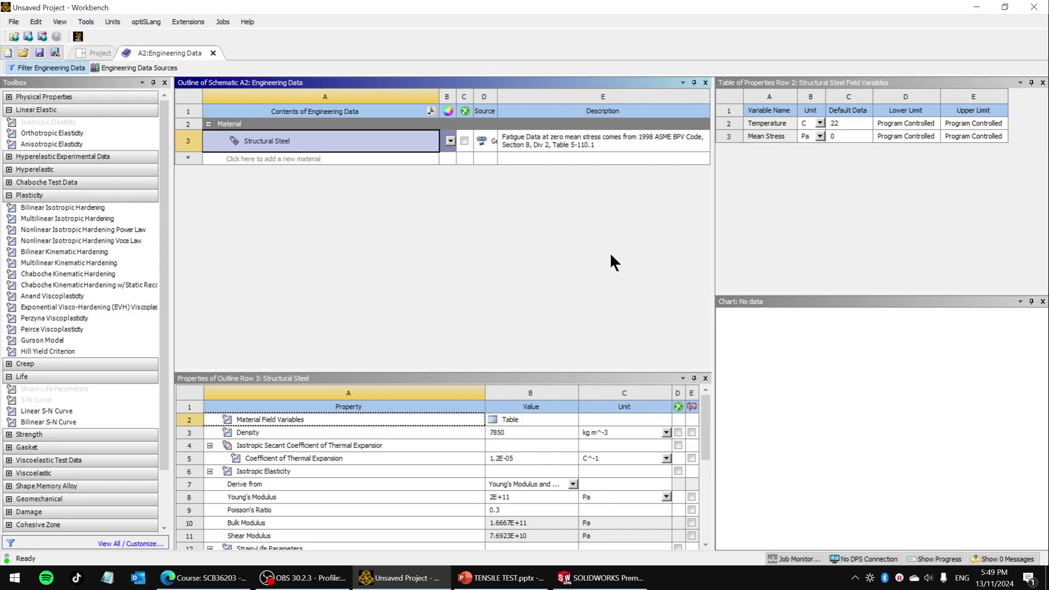
click(307, 581)
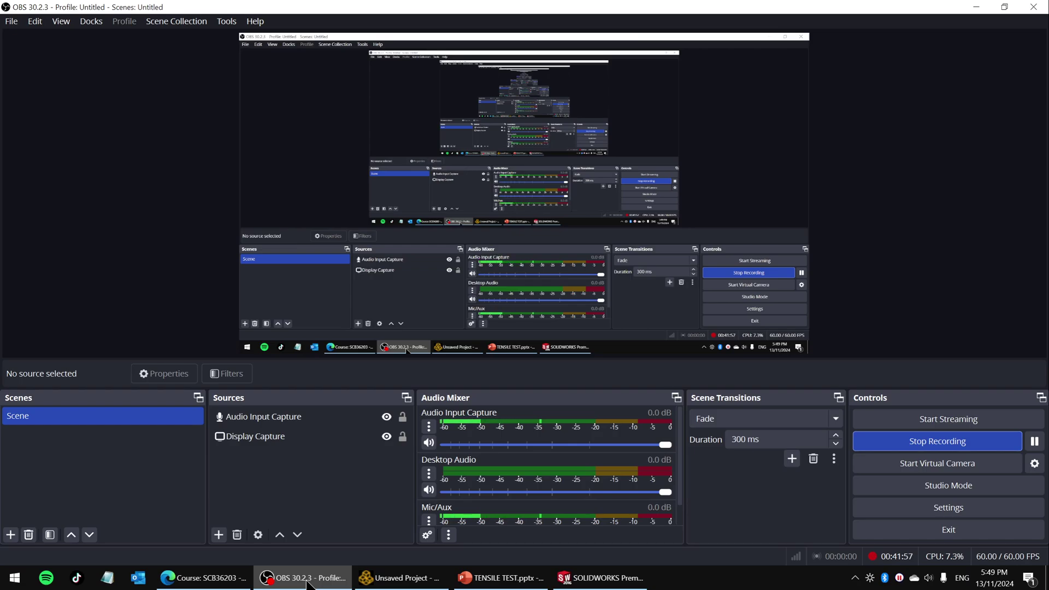
click(308, 580)
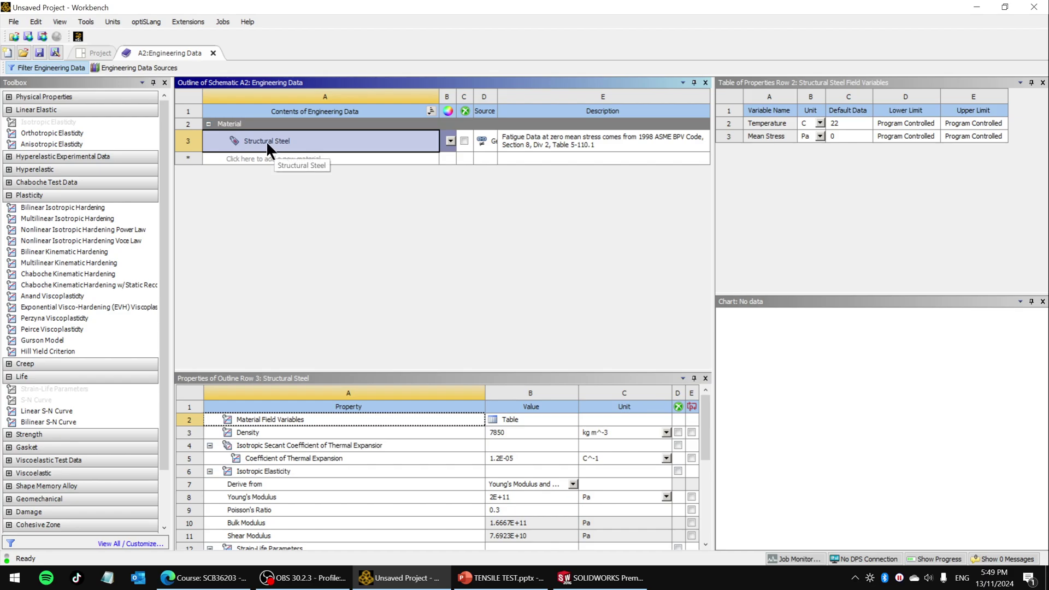
click(501, 578)
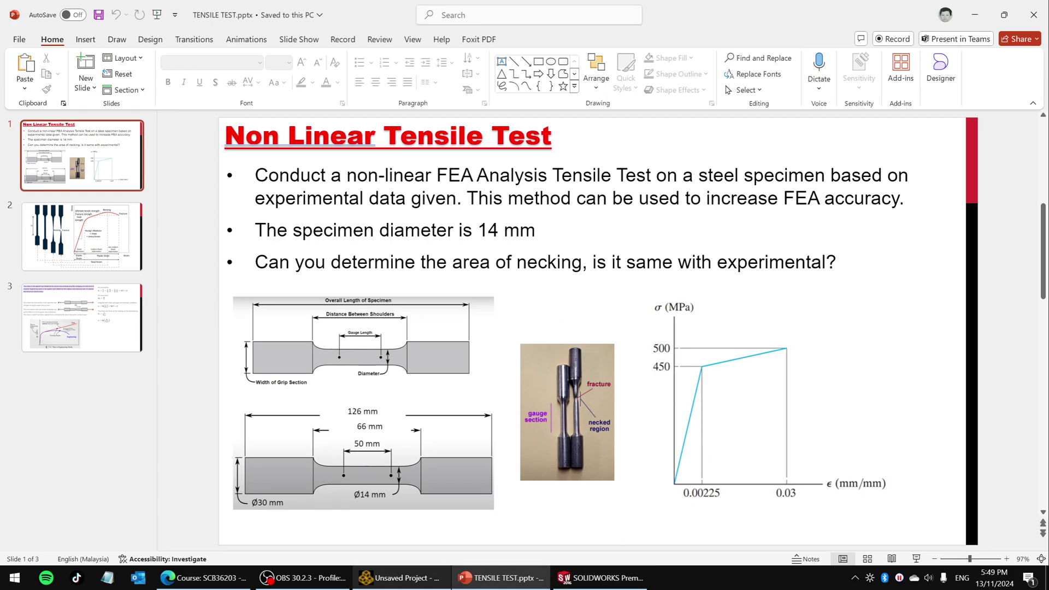
click(399, 577)
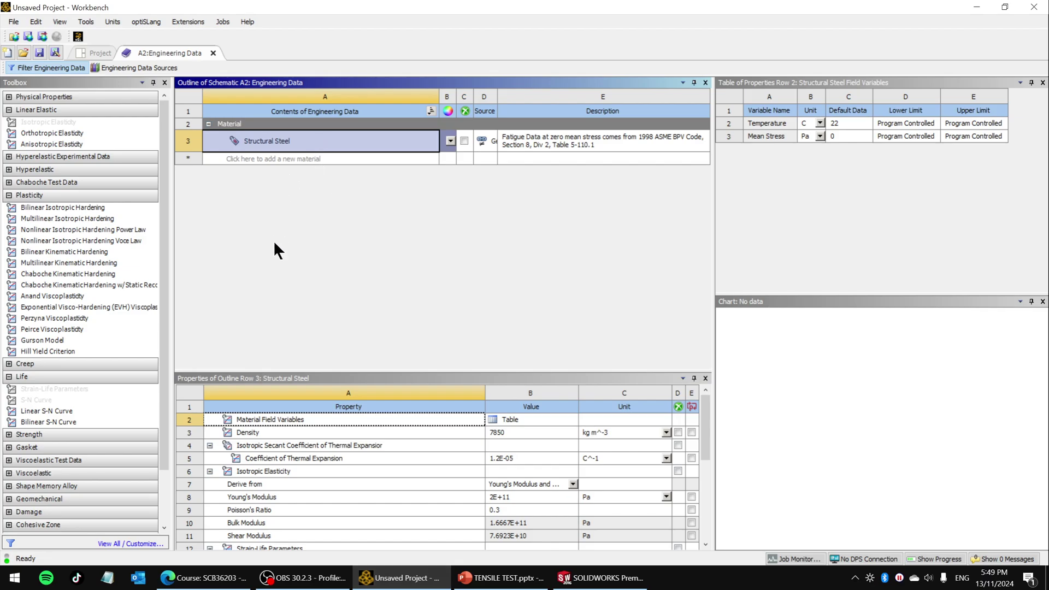
Step: Add a new material named SPECIMEN STEEL to the Engineering Data outline
click(244, 158)
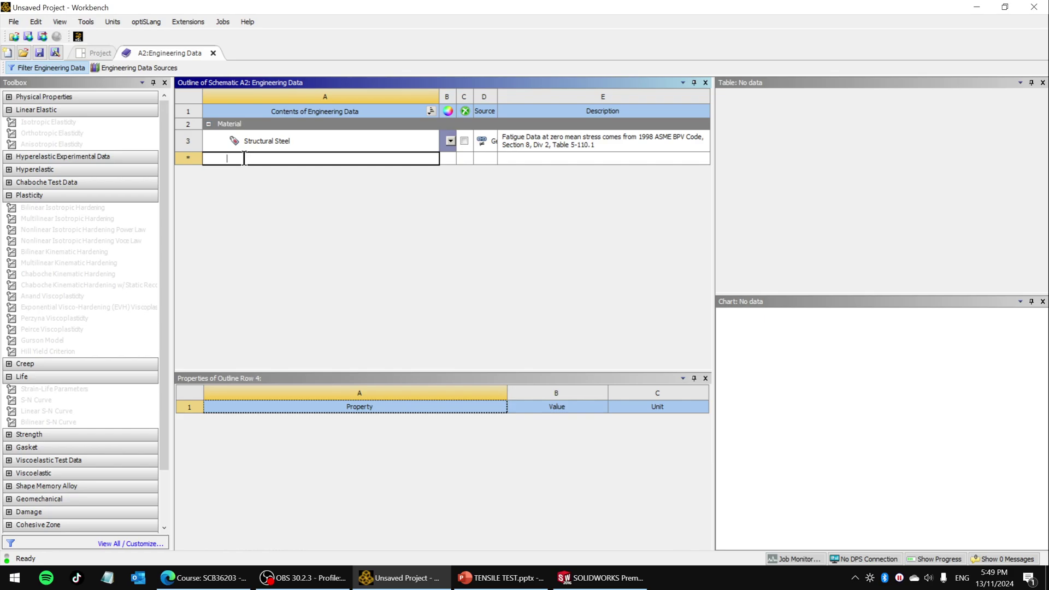
text(S)
key(BackSpace)
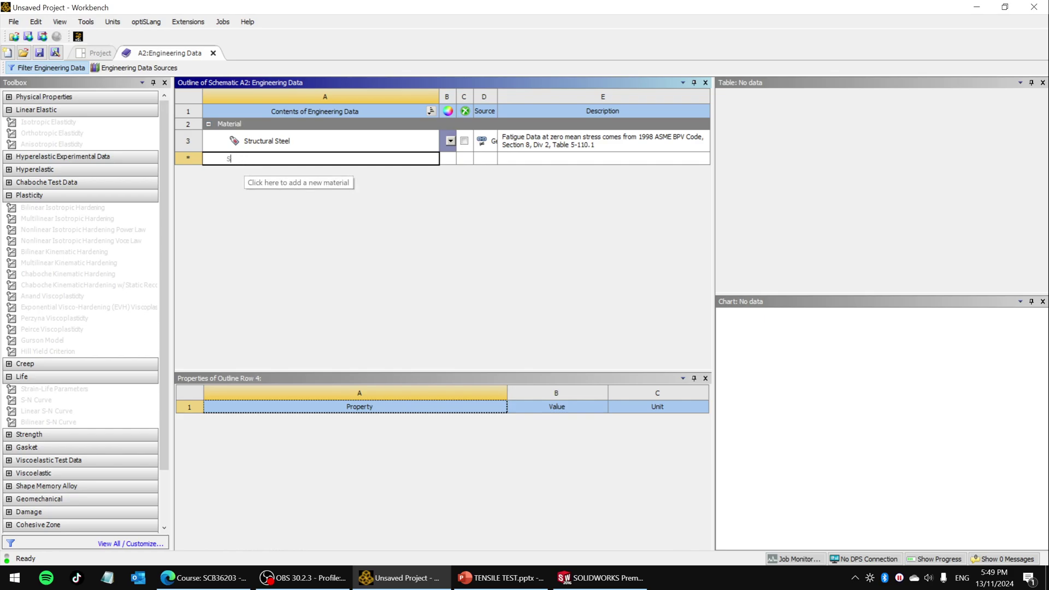
key(Caps_Lock)
text(SPEC)
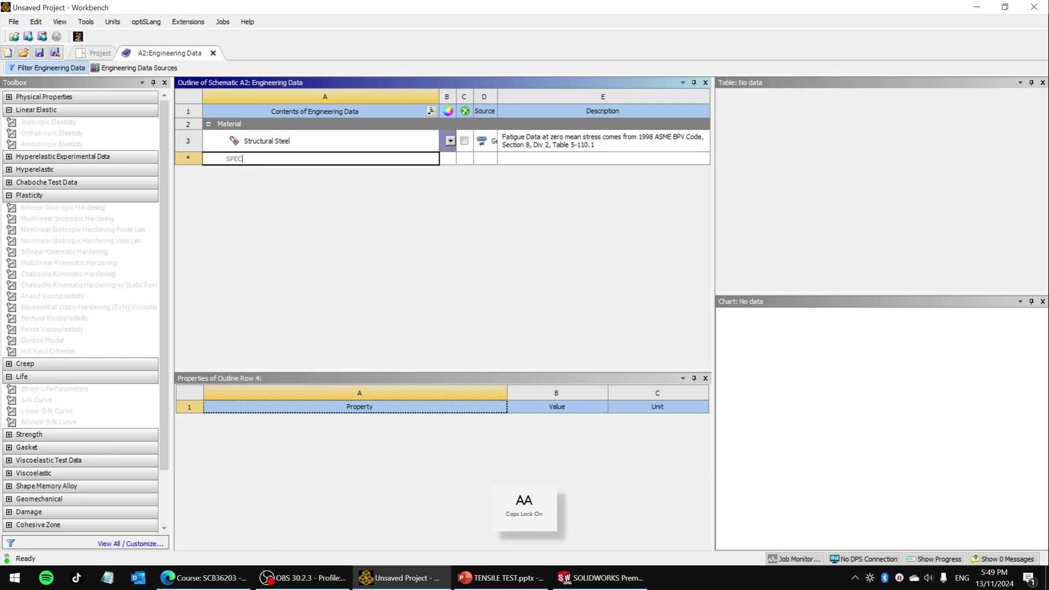
text(IMEN STE)
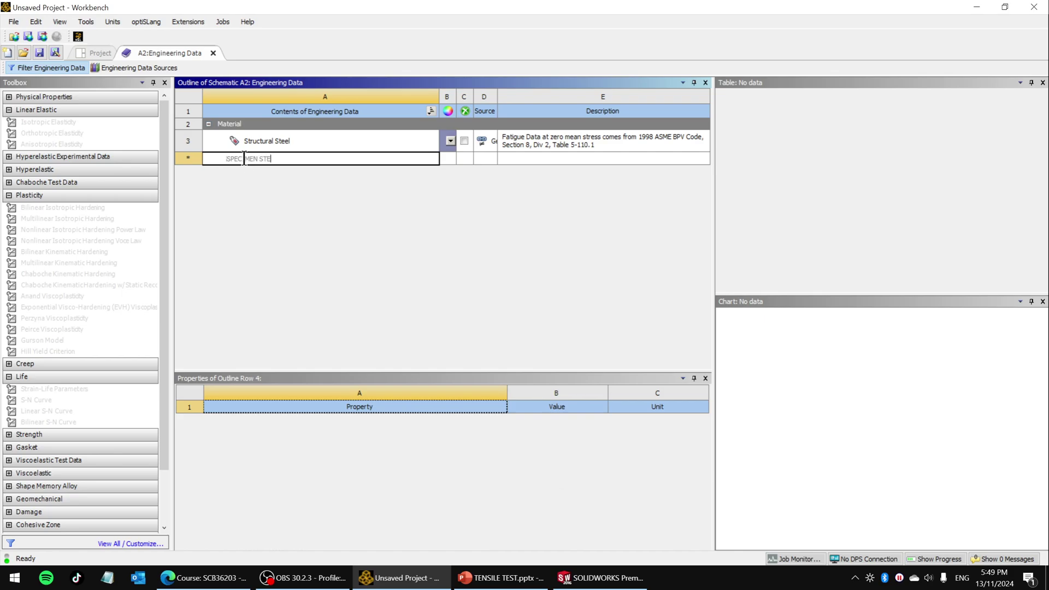
text(EL)
key(Return)
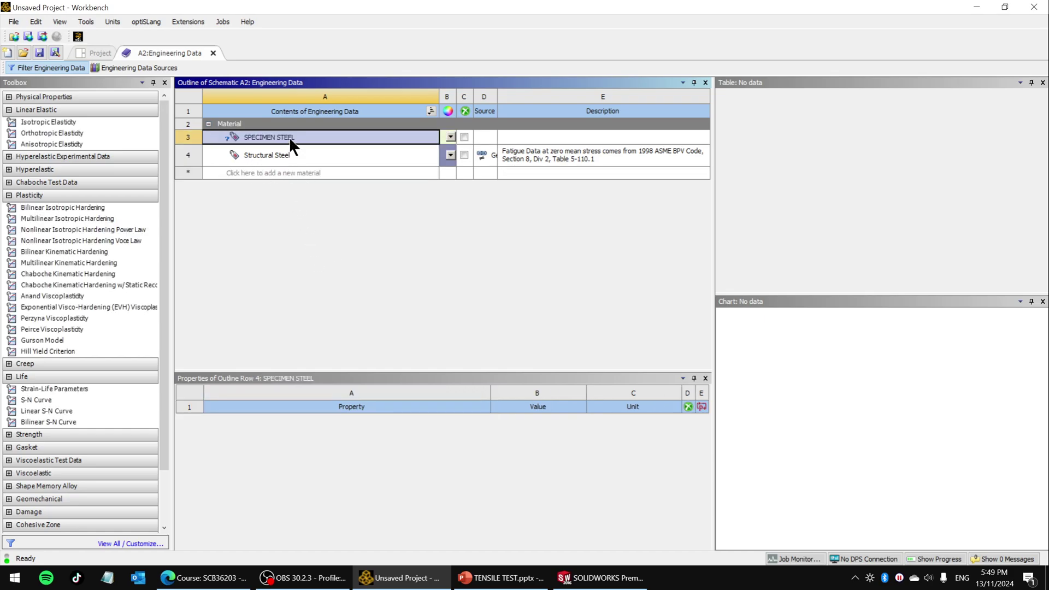
Step: Add the Density property to SPECIMEN STEEL and set it to 7800 kg m^-3
click(7, 101)
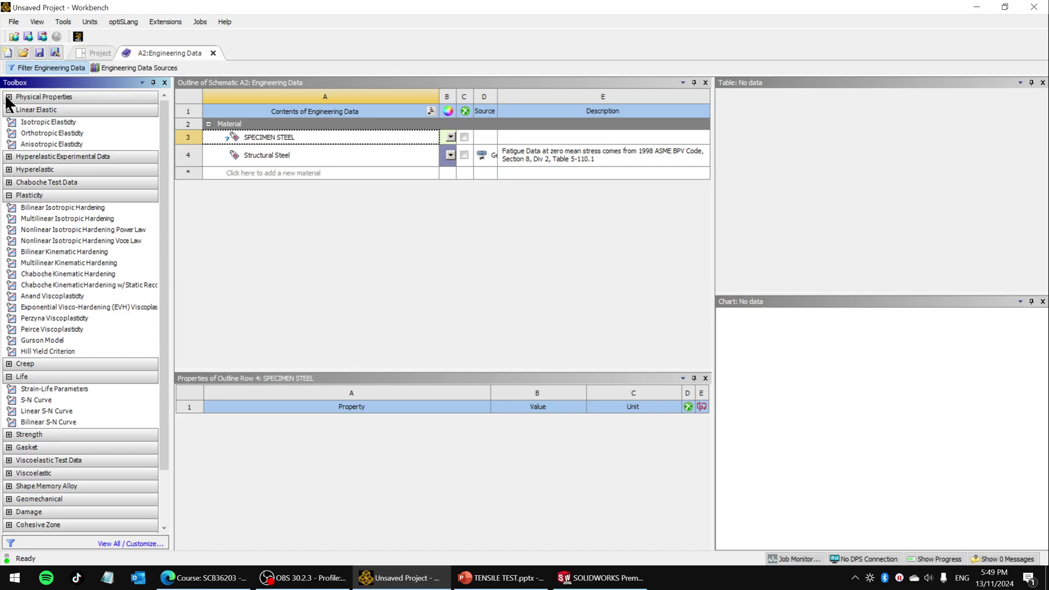
click(9, 97)
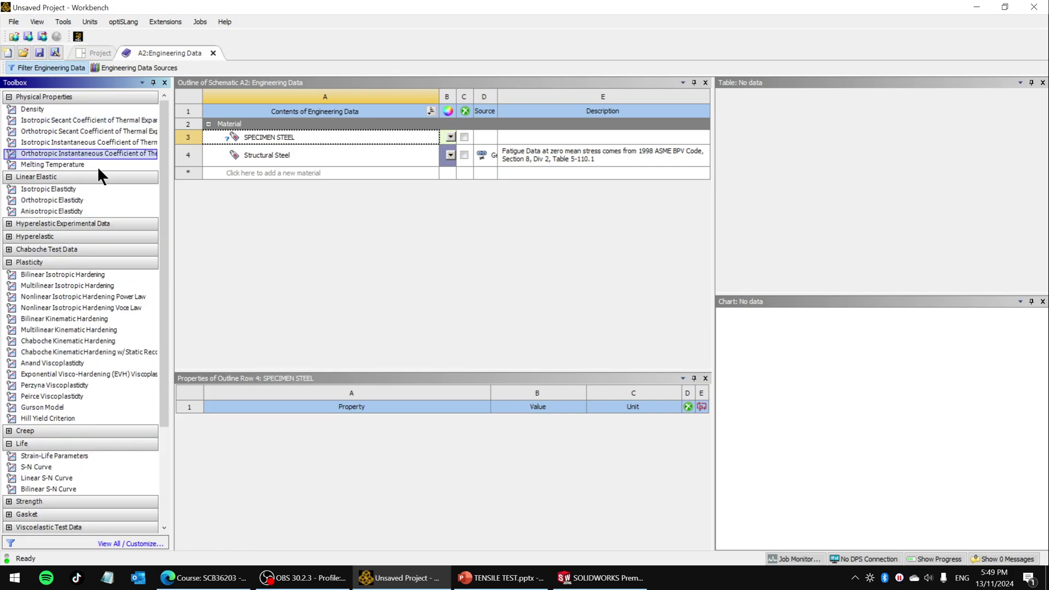
click(281, 139)
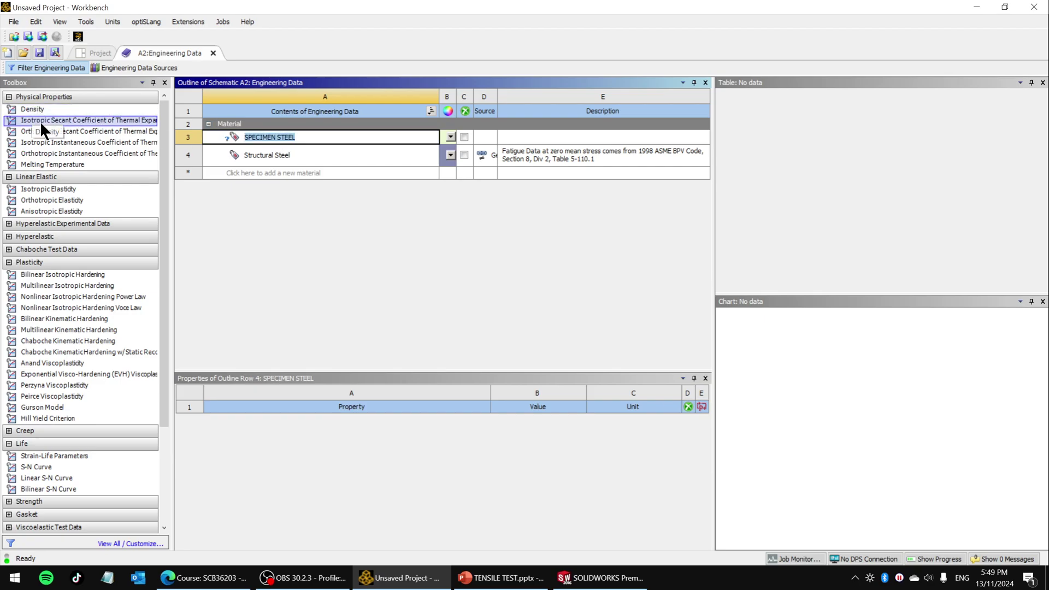
mouse_move(30, 108)
mouse_down()
mouse_move(264, 348)
mouse_move(320, 435)
mouse_move(74, 136)
mouse_move(38, 113)
mouse_up()
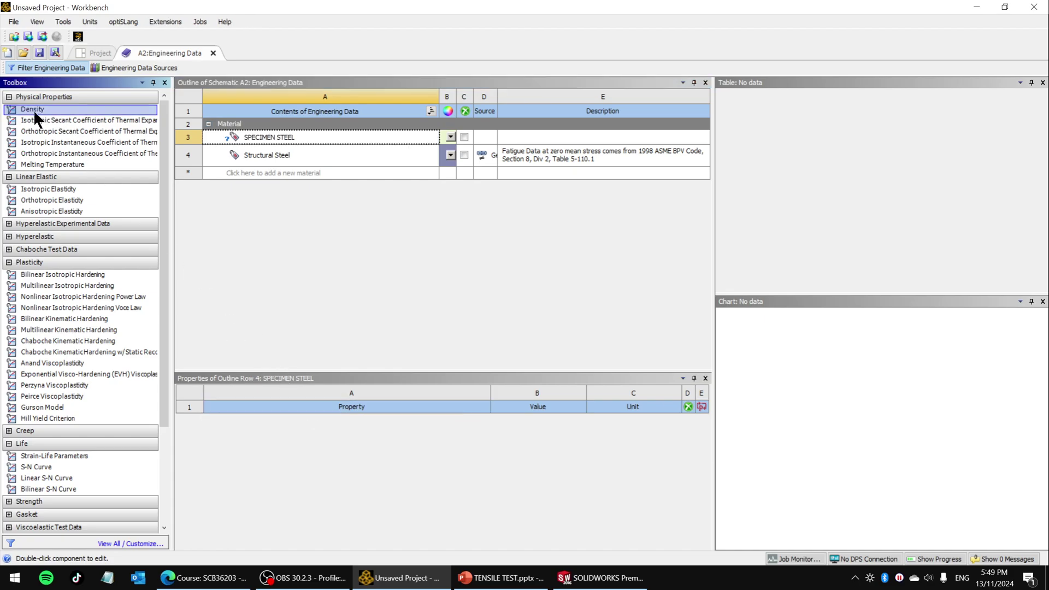
double_click(34, 110)
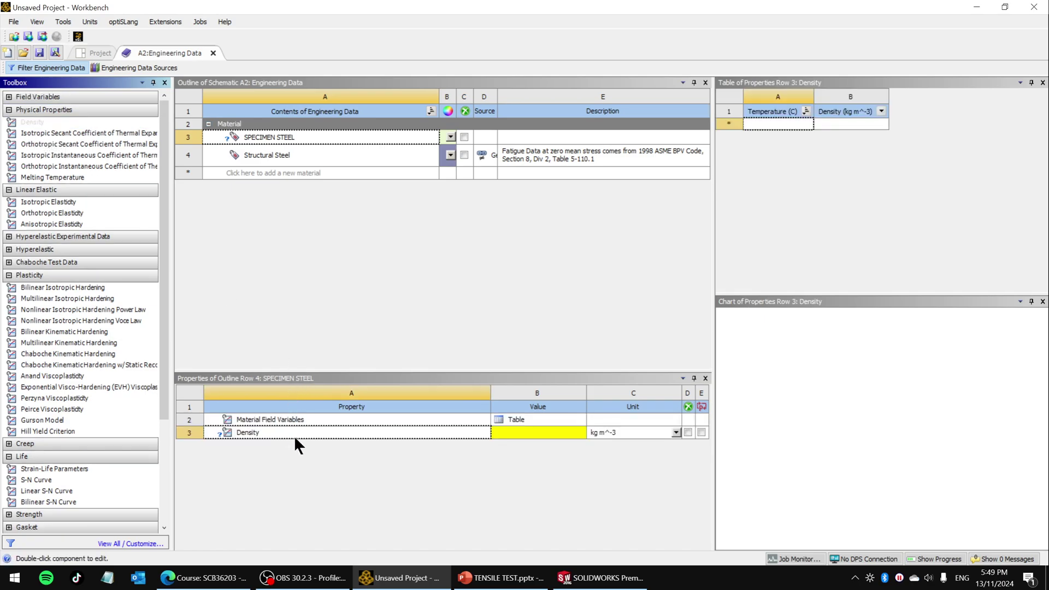
click(539, 431)
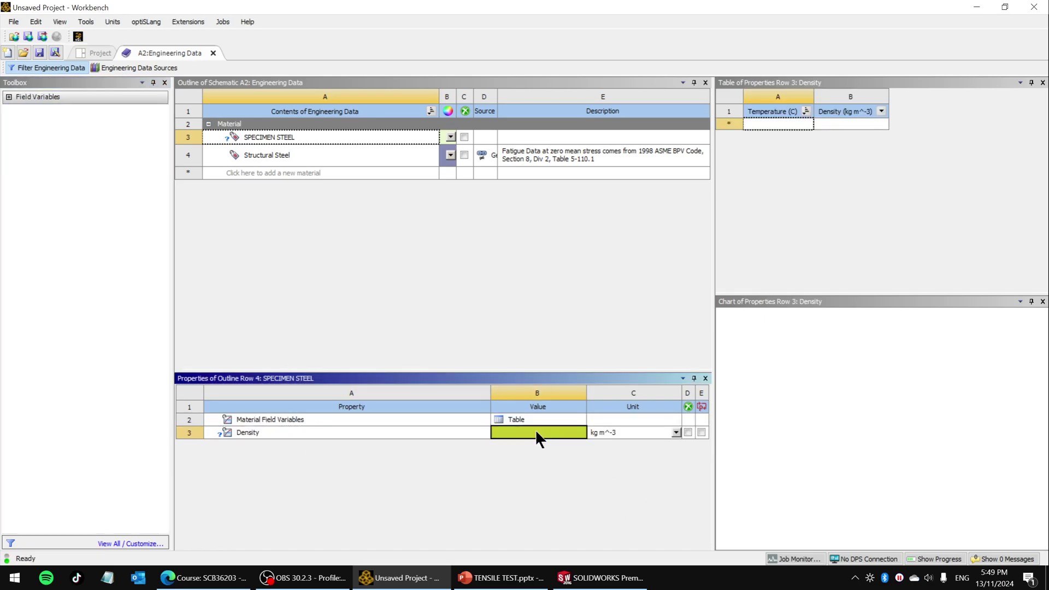
text(7800)
key(Return)
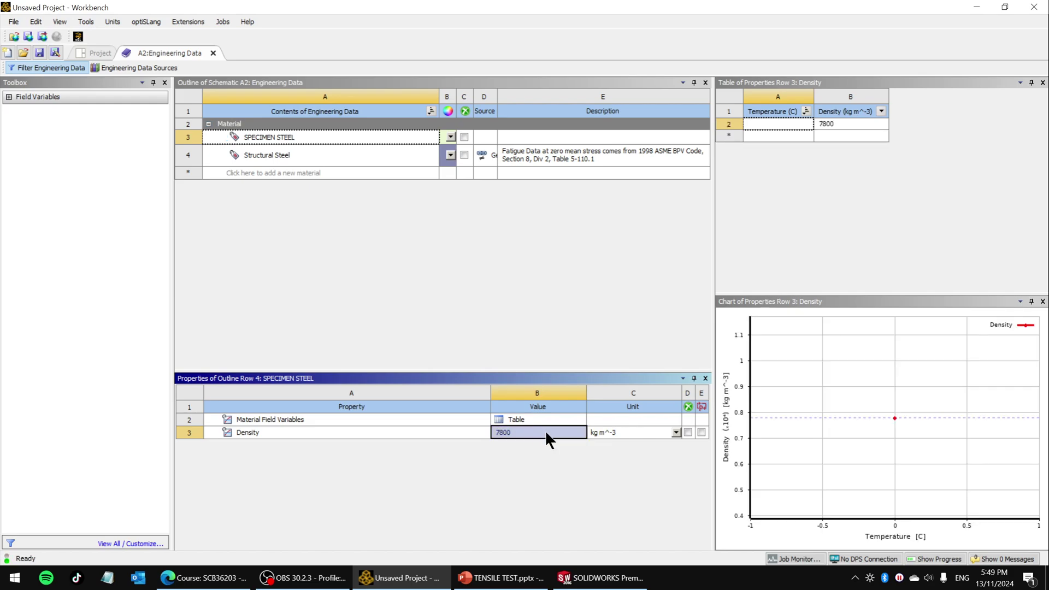
Step: Add Isotropic Elasticity to SPECIMEN STEEL, and switch to PowerPoint to present the Non Linear Tensile Test slide
click(300, 138)
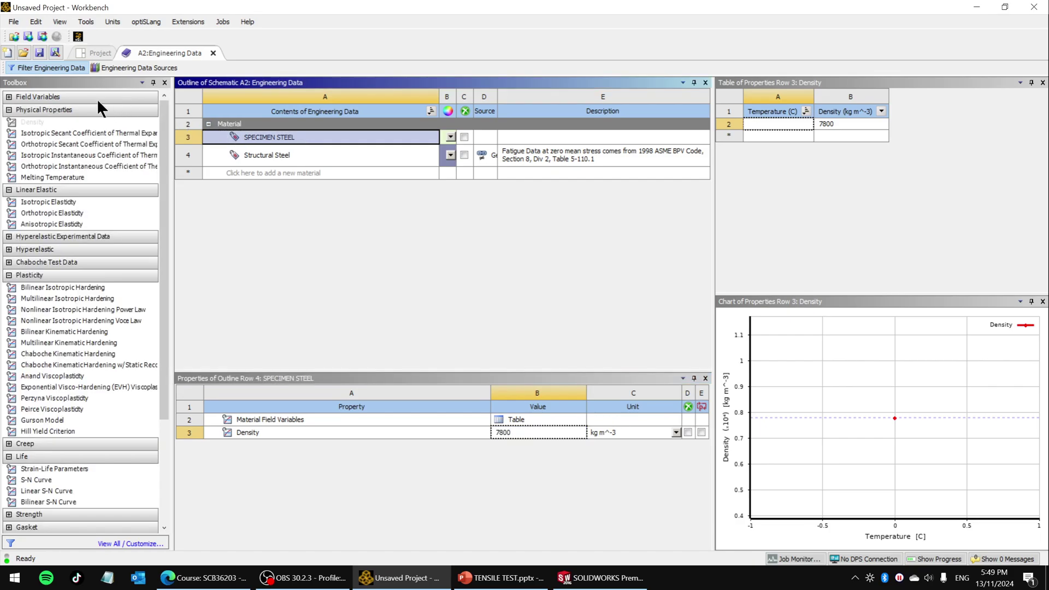
click(10, 98)
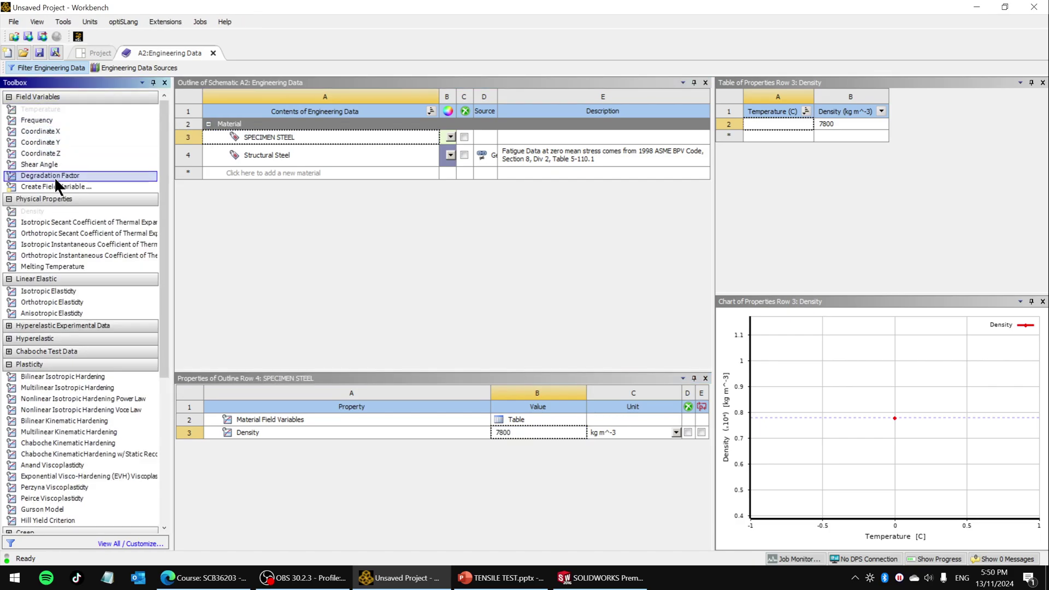
click(9, 96)
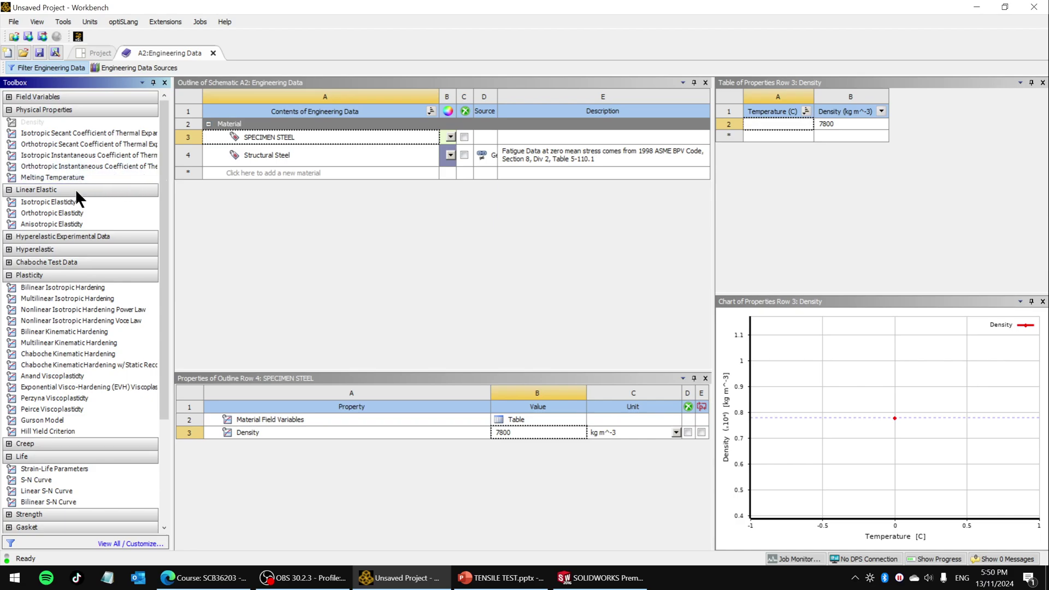
double_click(35, 201)
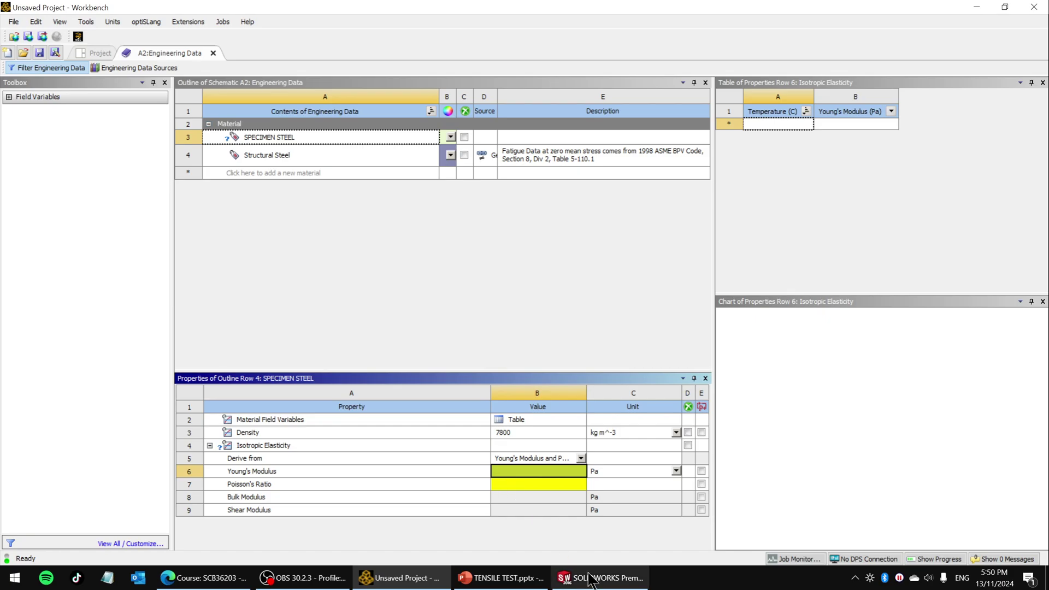
click(508, 579)
click(916, 558)
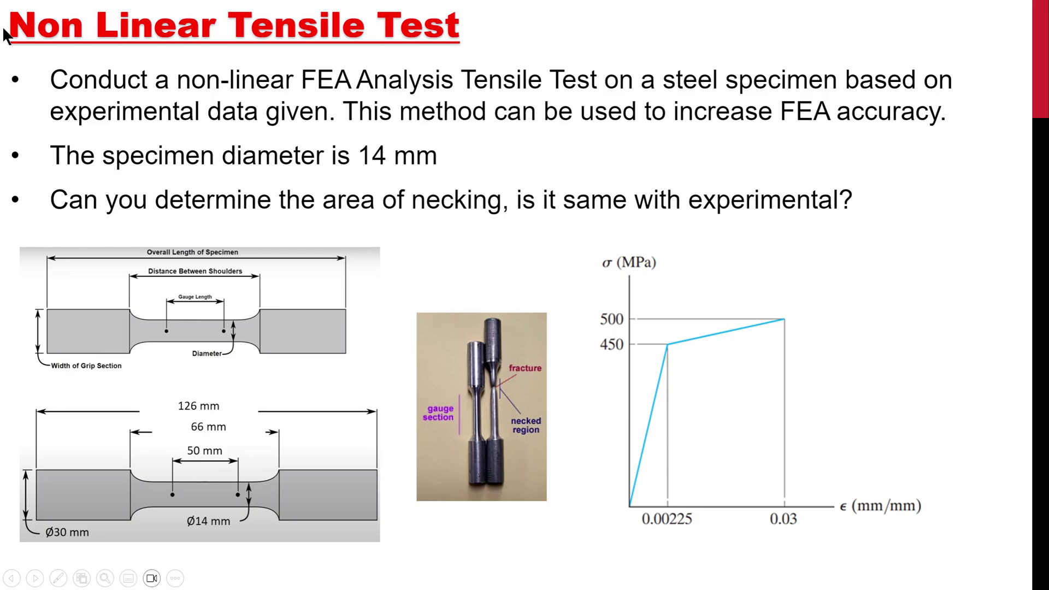
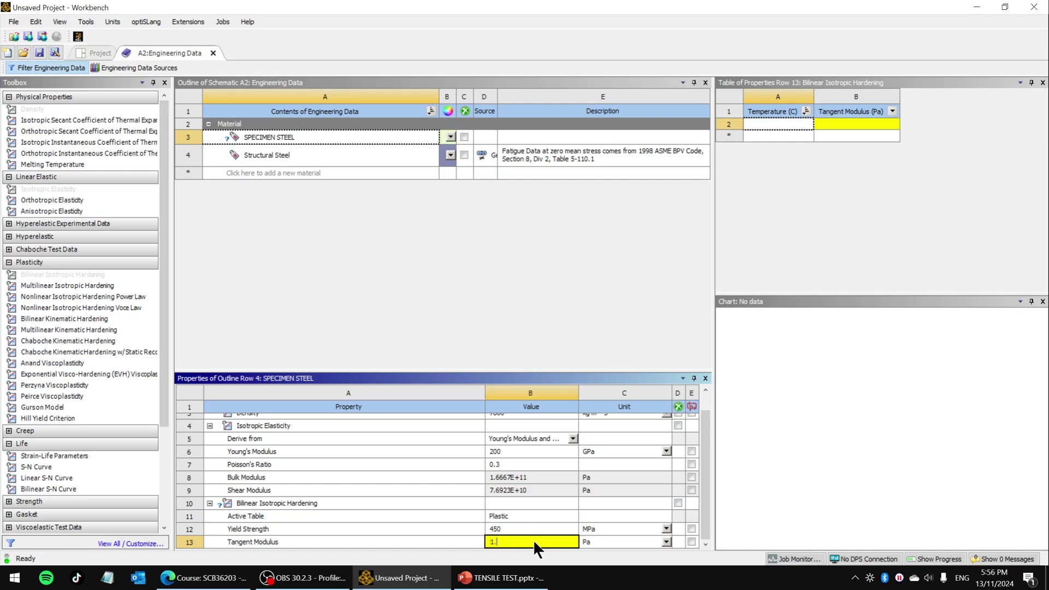
Step: Set the Tangent Modulus of SPECIMEN STEEL's Bilinear Isotropic Hardening to 1.802E9 Pa and select the material in the outline
text(.802E9)
key(Return)
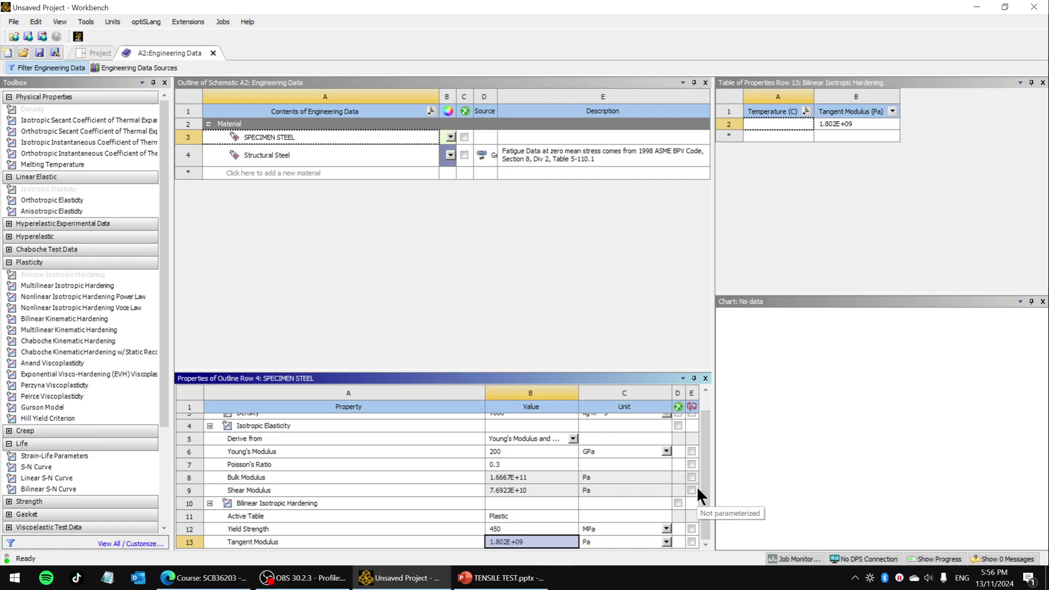
click(266, 133)
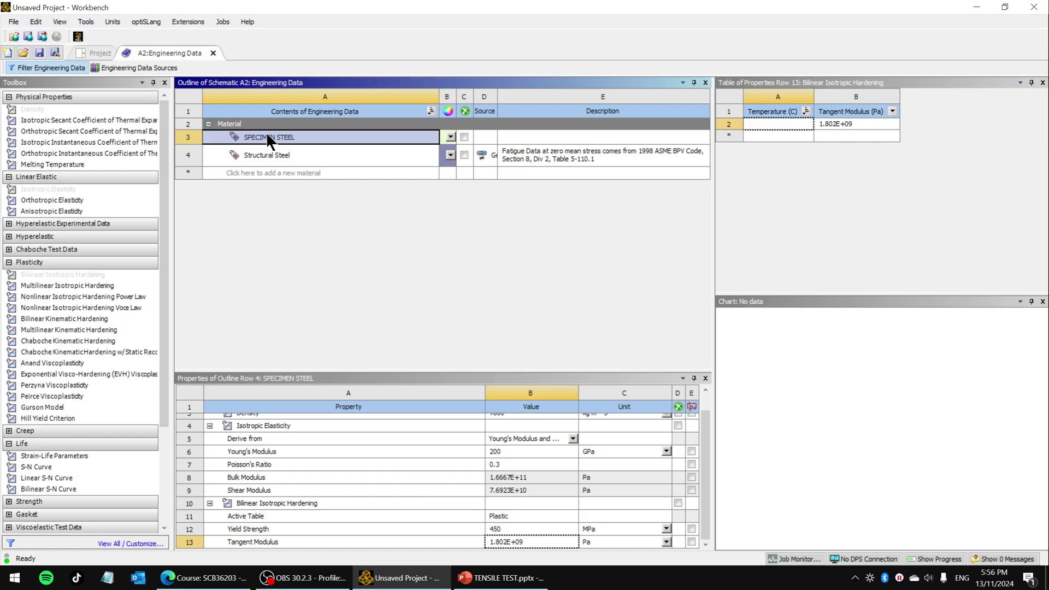
click(267, 134)
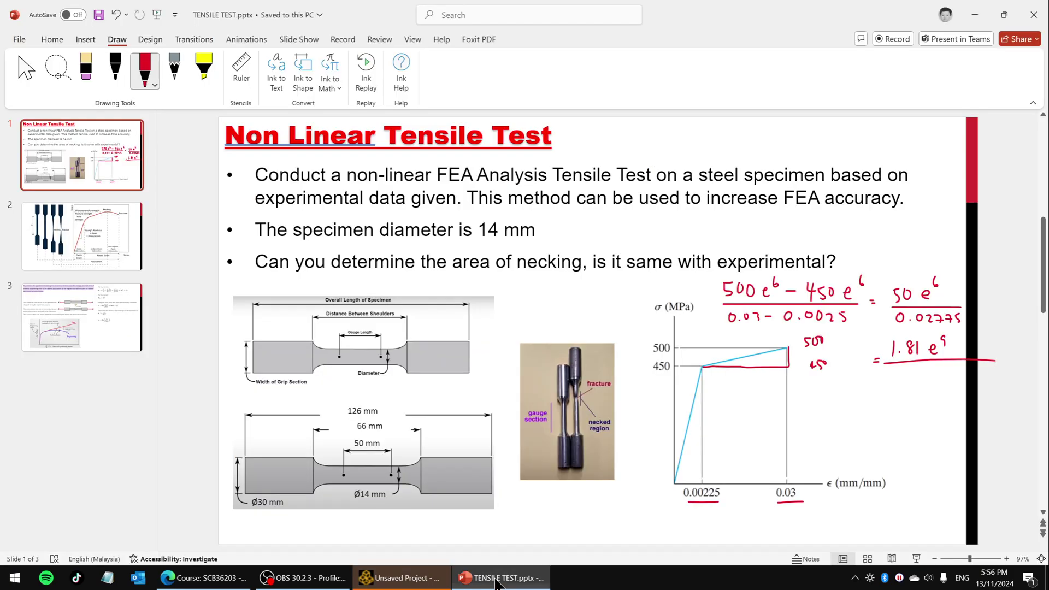
Step: Check the handwritten tangent modulus calculation on the PowerPoint slide and return to Workbench
click(501, 577)
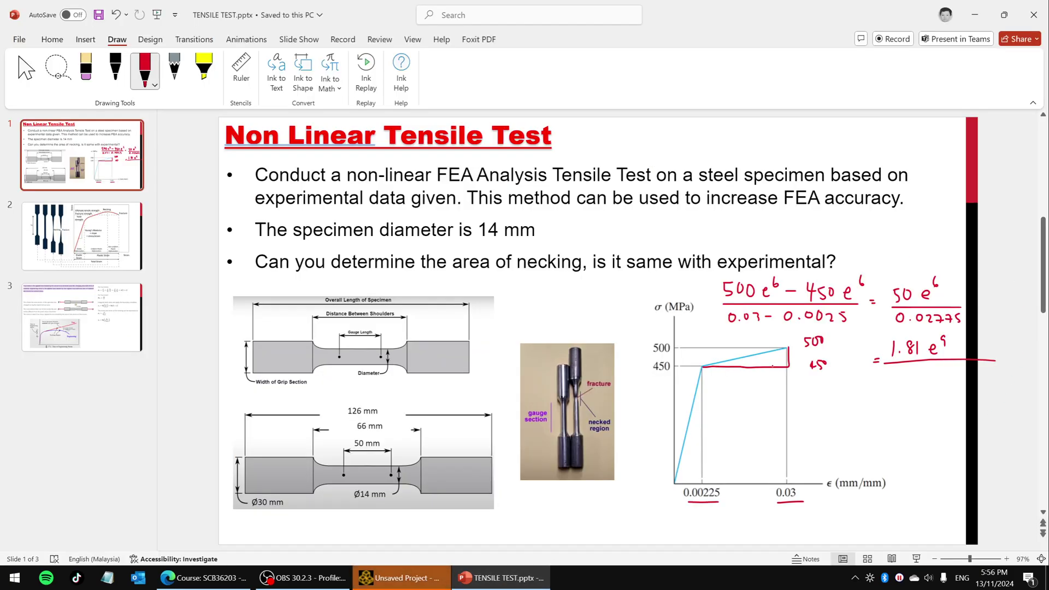
click(470, 583)
click(472, 585)
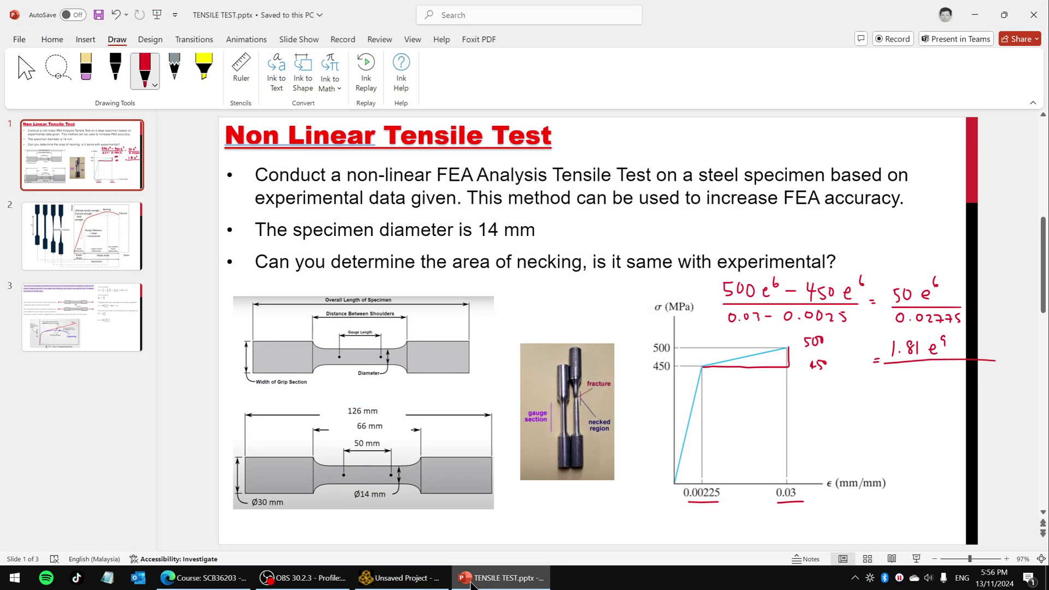
click(471, 580)
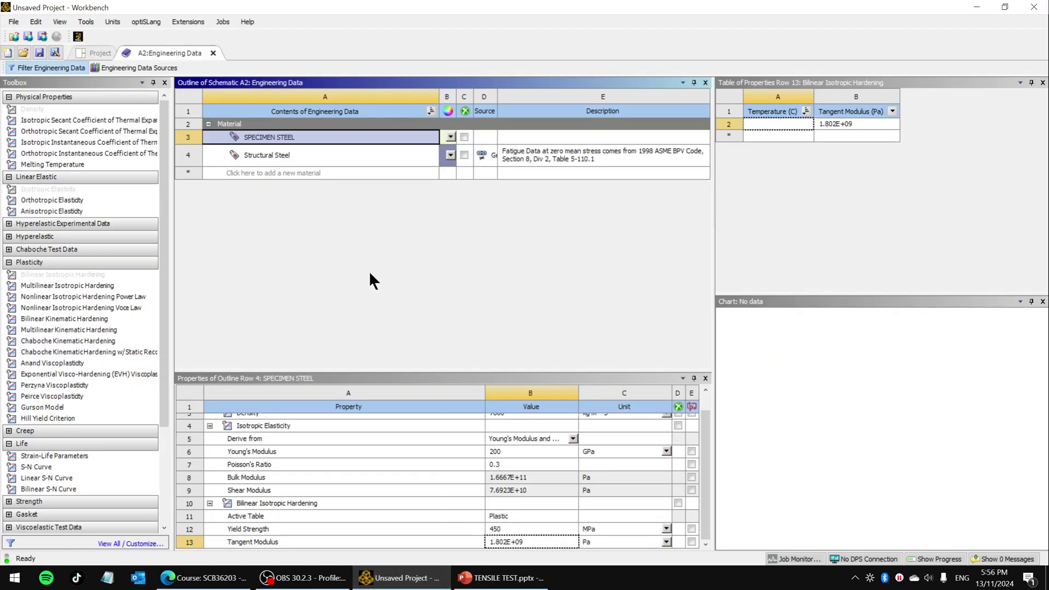
Step: Show and hide the Engineering Data Sources, and close Engineering Data to return to the Project Schematic
click(139, 68)
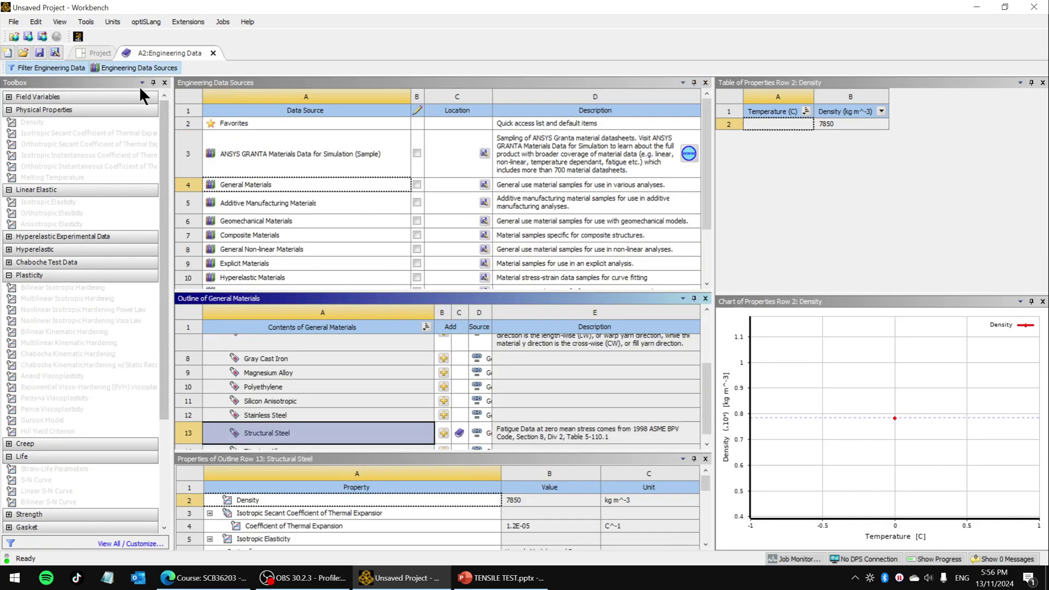
click(130, 68)
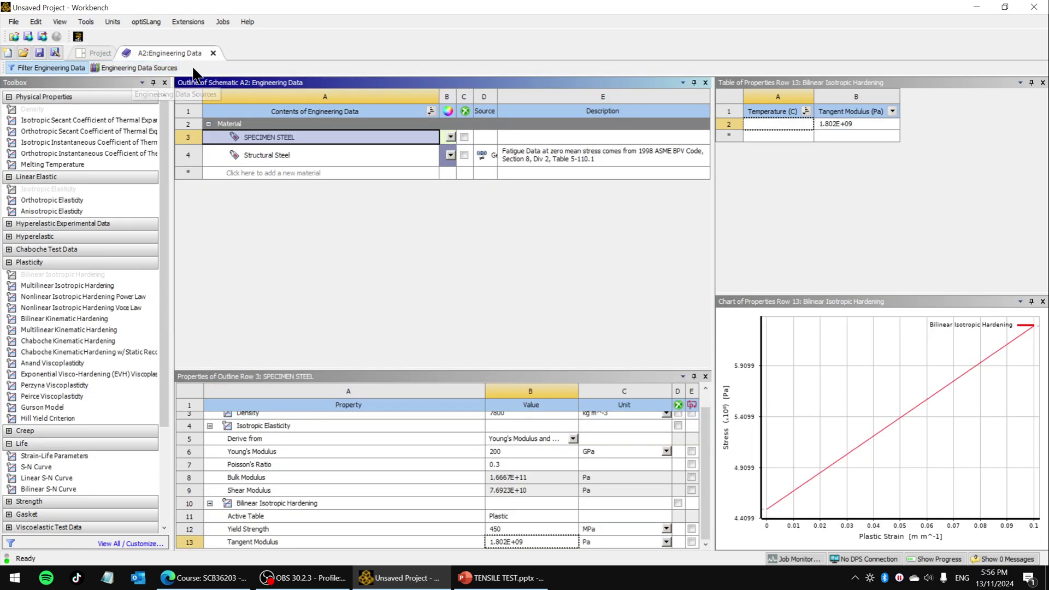
click(214, 53)
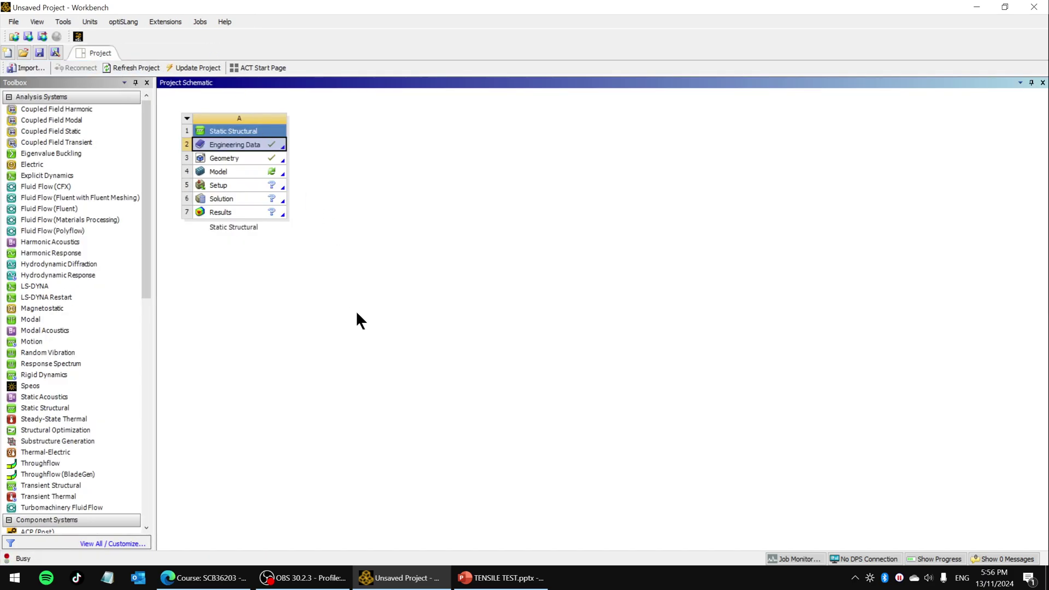
click(242, 143)
click(237, 157)
right_click(268, 167)
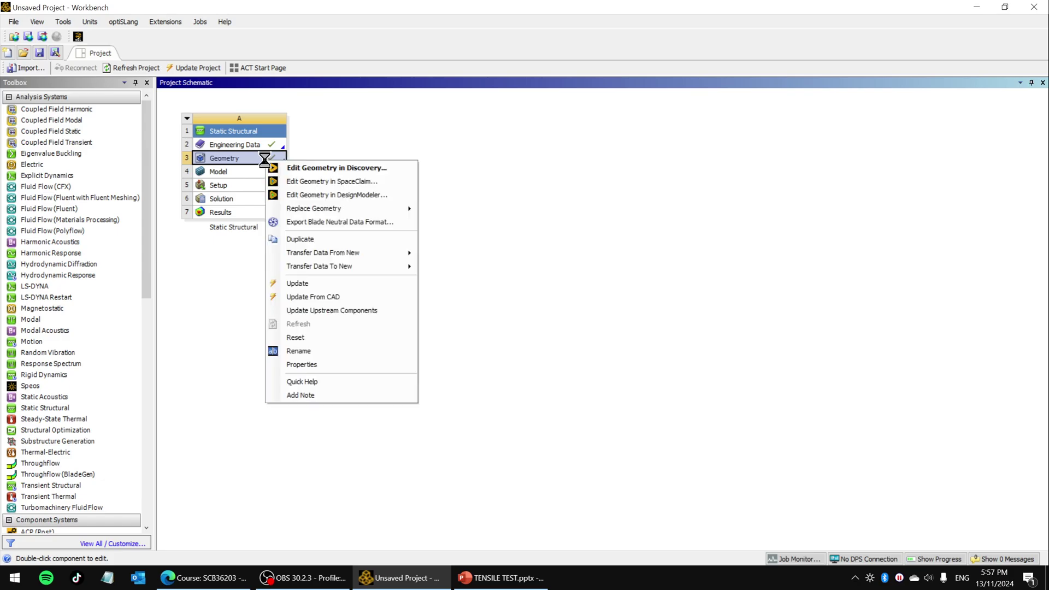
mouse_move(330, 209)
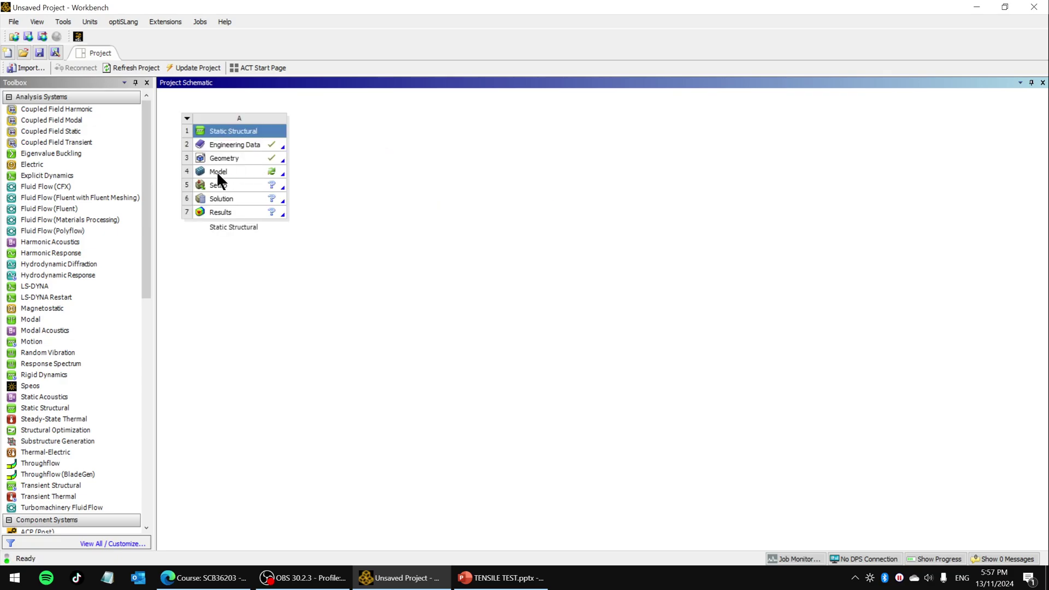
Step: Open the Static Structural Model in Mechanical and display the SPECIMEN STEEL entry under Materials
double_click(217, 171)
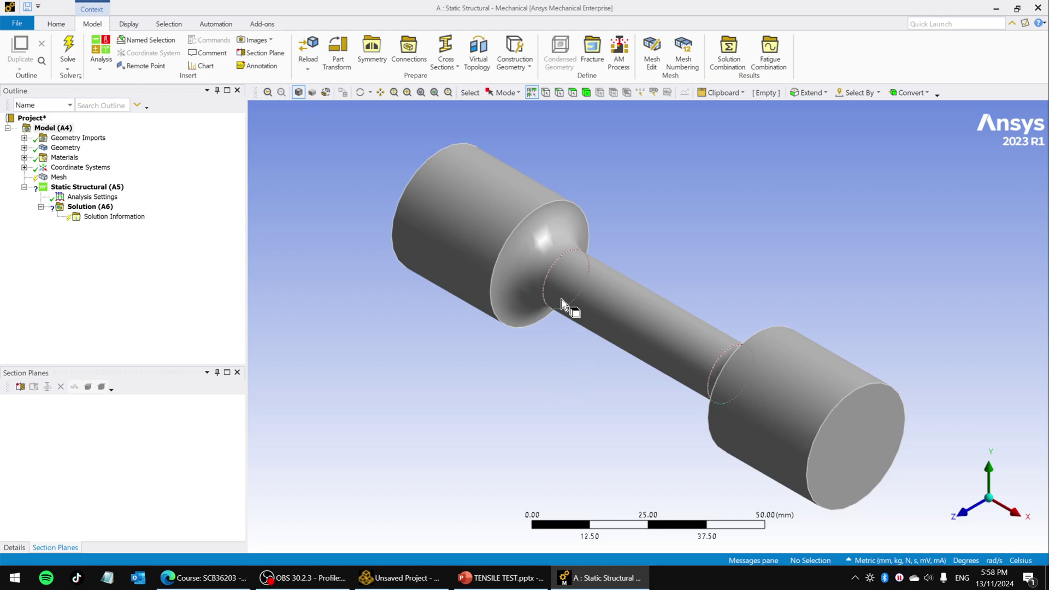
click(25, 158)
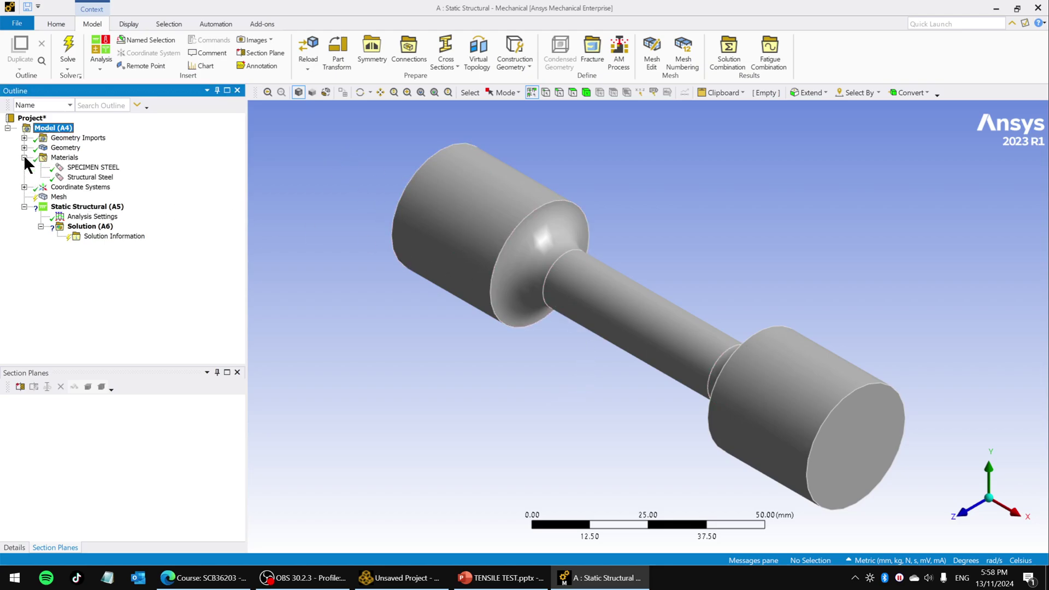
click(87, 168)
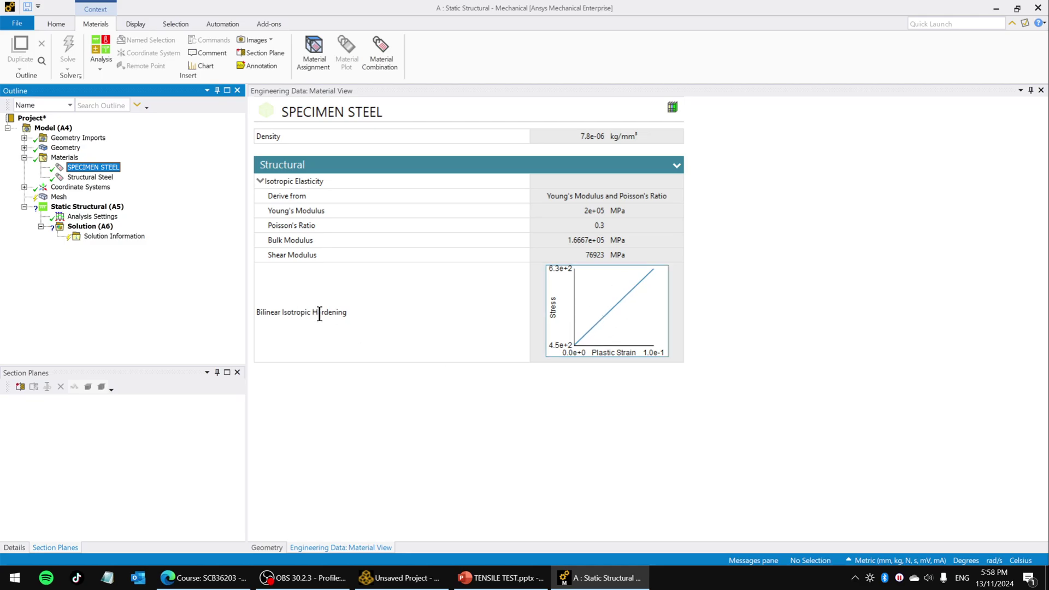
Step: Examine SPECIMEN STEEL's isotropic hardening curve in an enlarged view with its options expanded
click(611, 330)
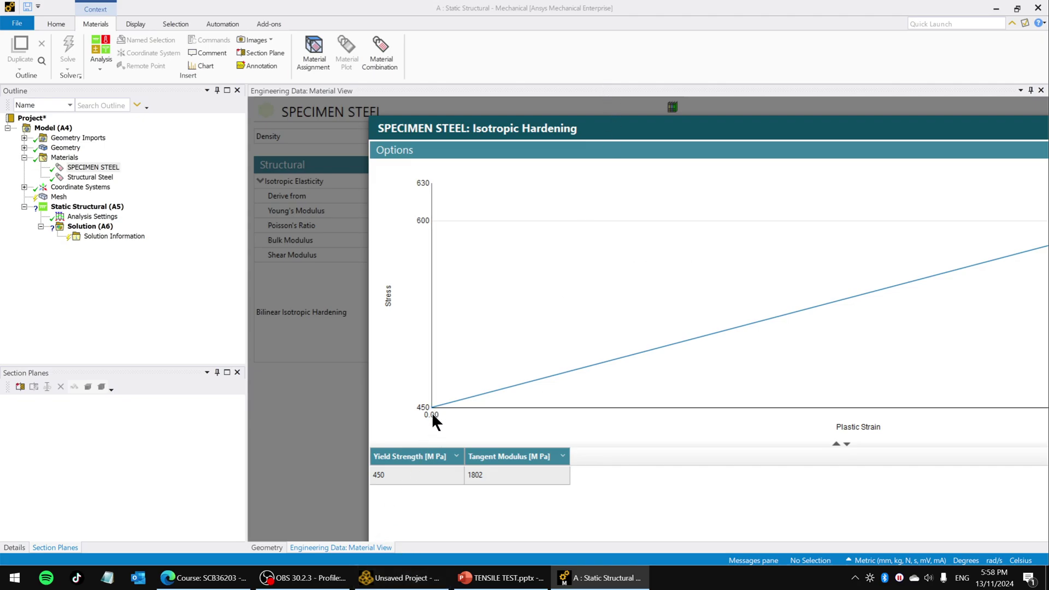
click(914, 148)
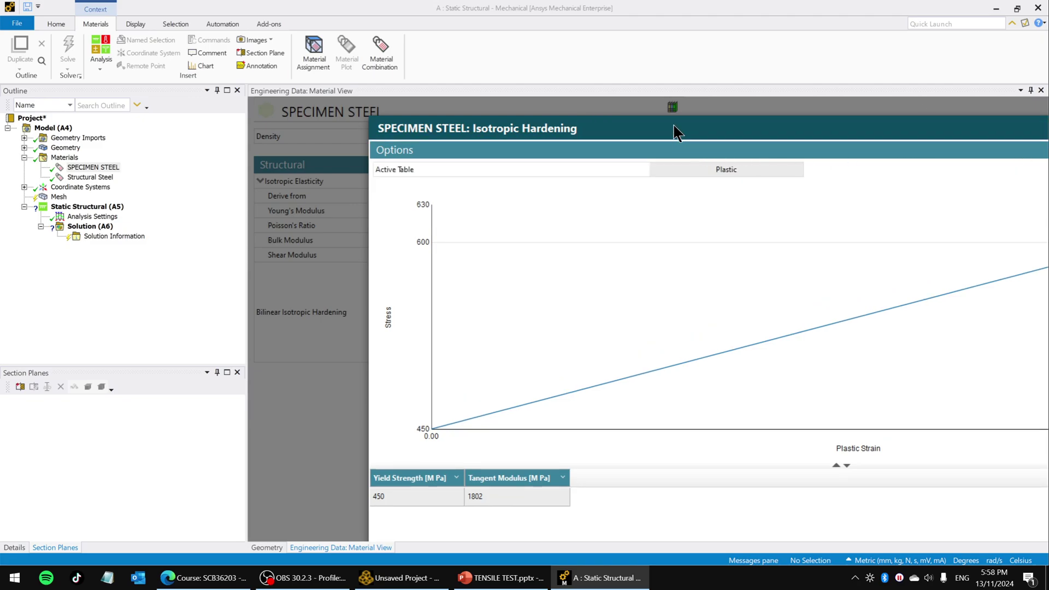
drag(674, 127, 544, 81)
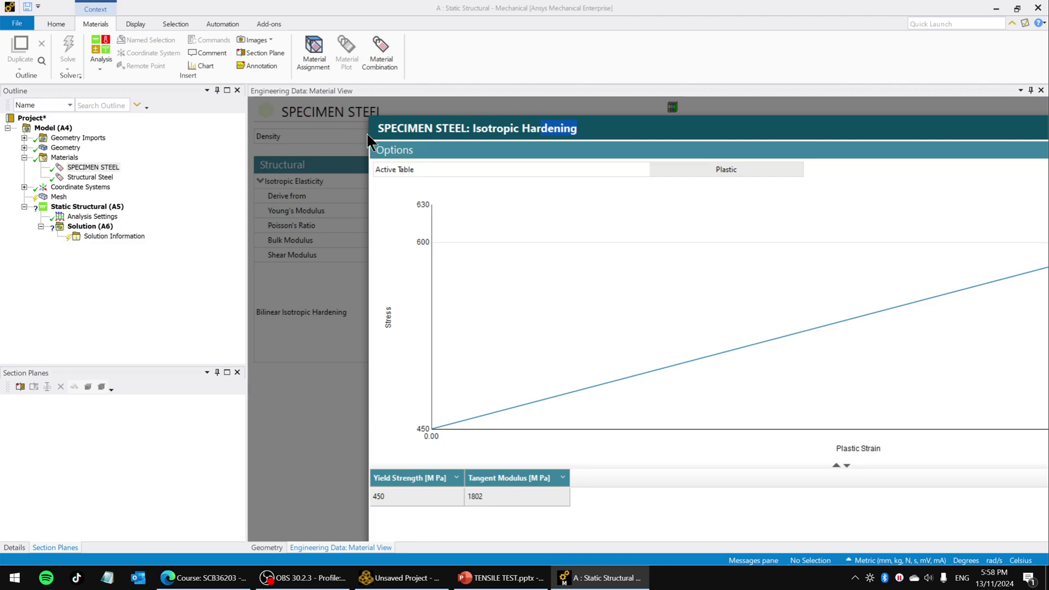
Step: Close the enlarged hardening curve and select Part 1 within the specimen geometry
click(316, 331)
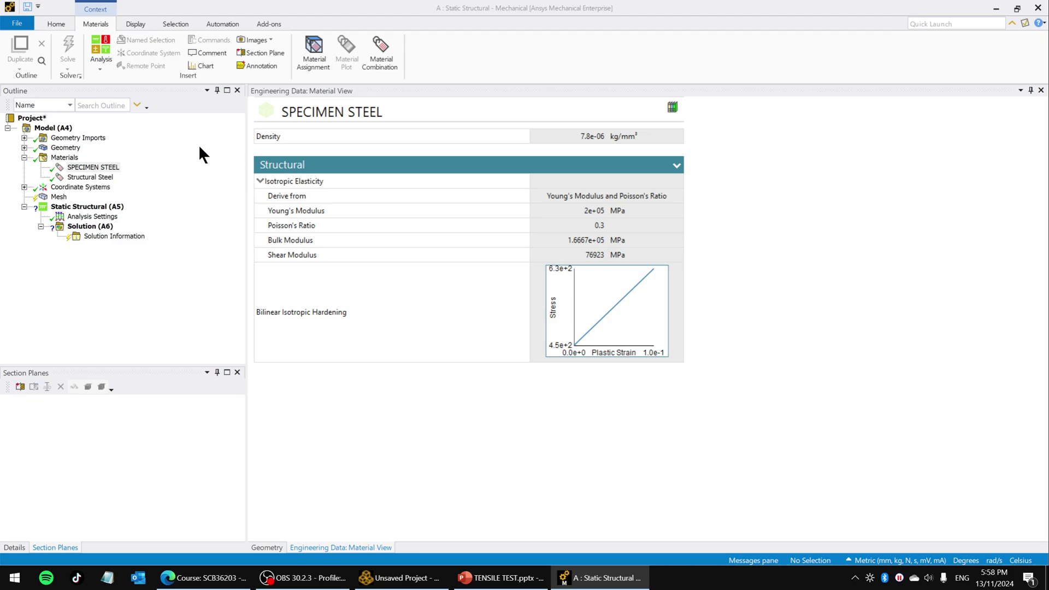
click(68, 138)
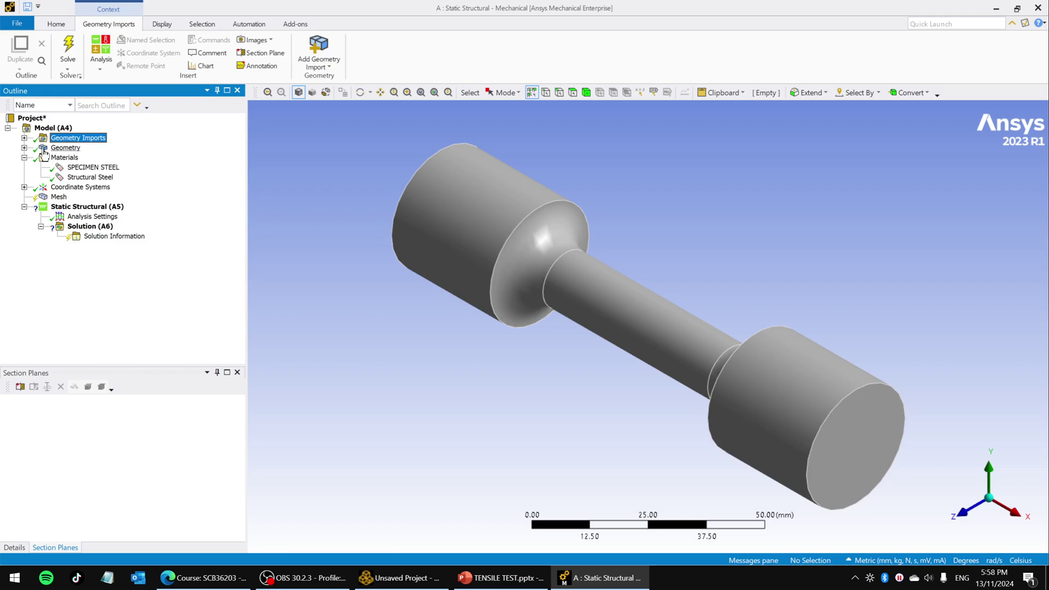
click(60, 148)
click(24, 148)
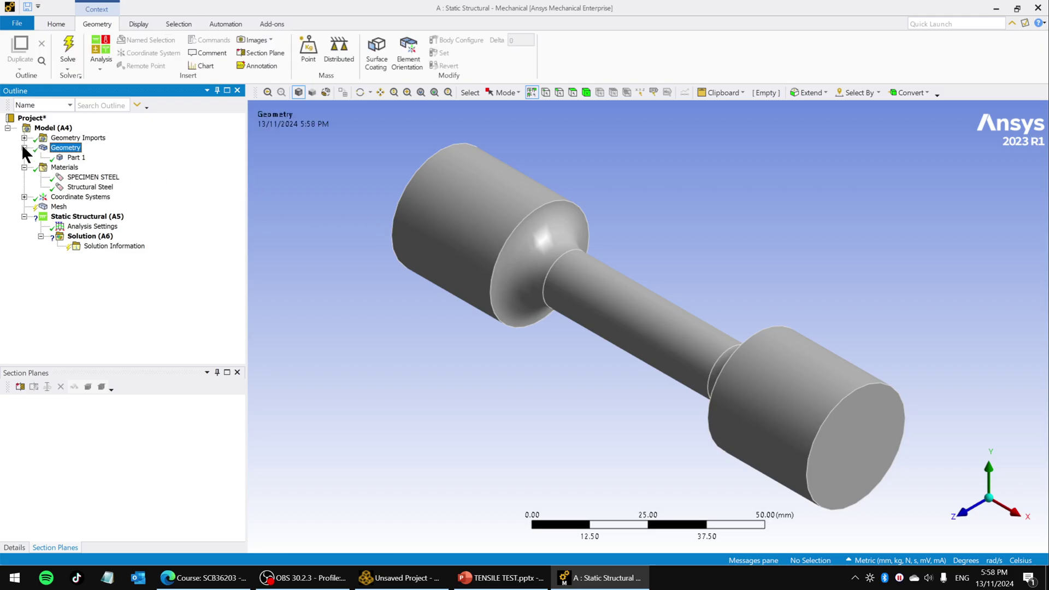
click(75, 158)
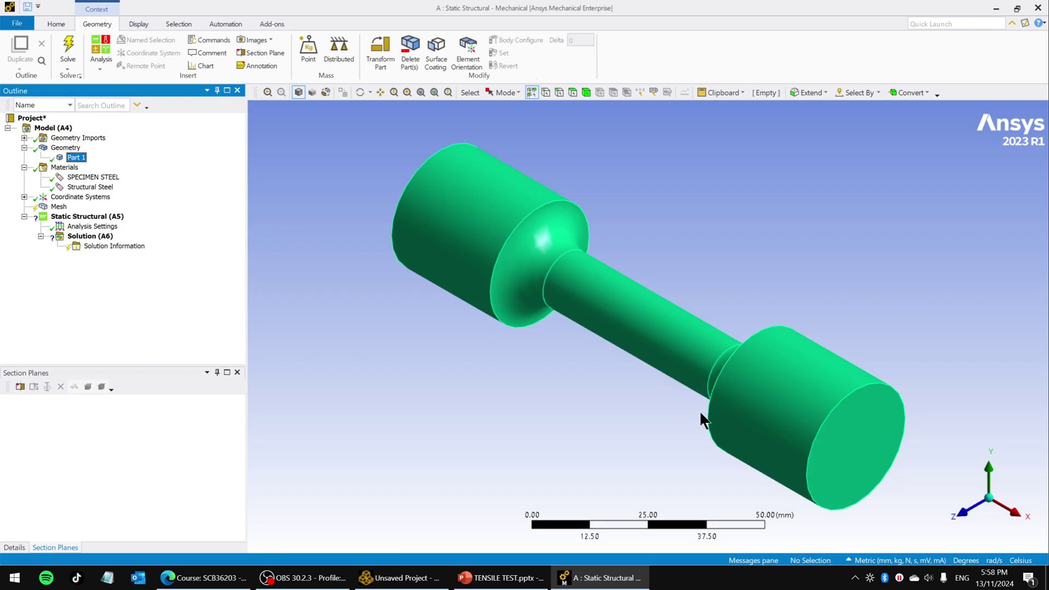
middle_drag(610, 418, 740, 403)
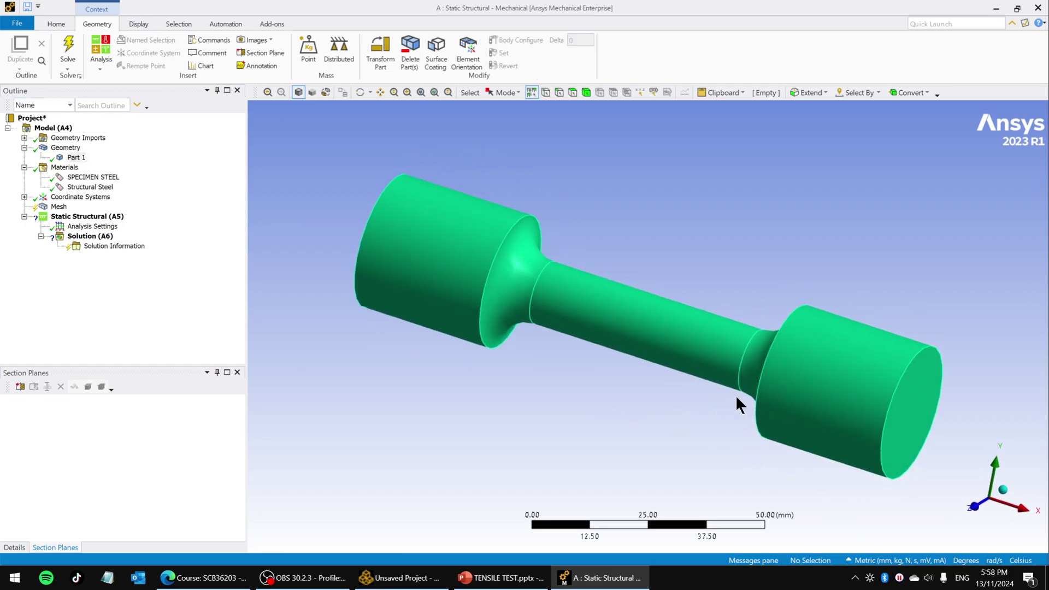
Step: Assign the SPECIMEN STEEL material to Part 1
click(71, 159)
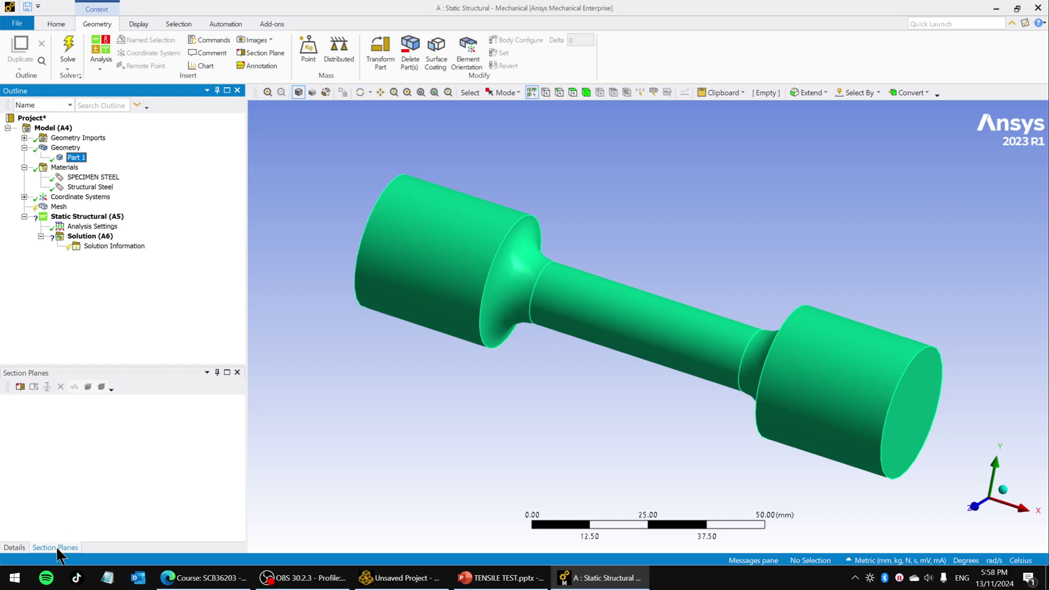
click(15, 549)
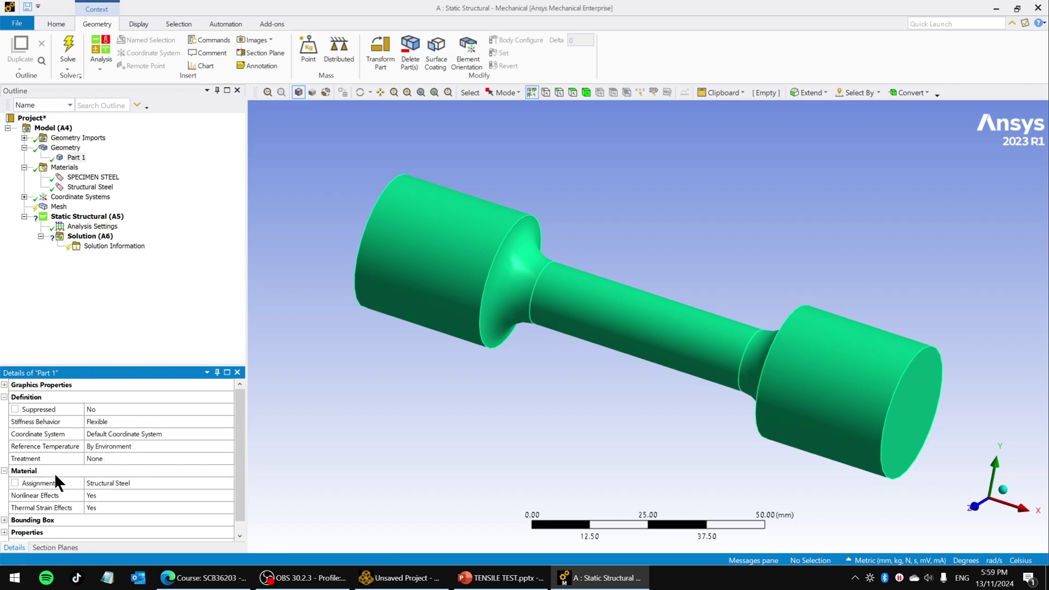
click(127, 482)
click(230, 483)
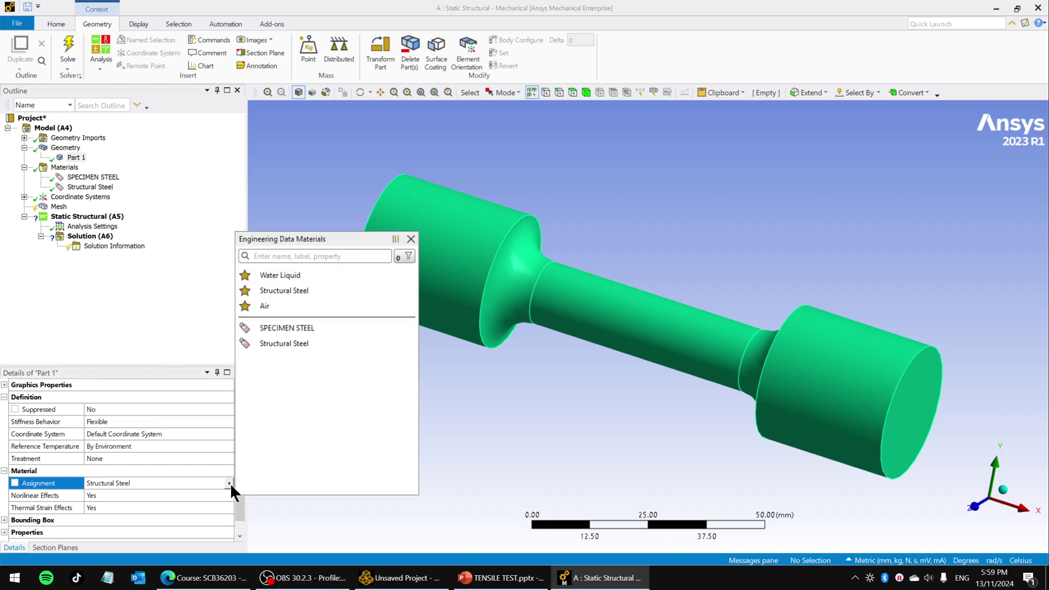
click(281, 327)
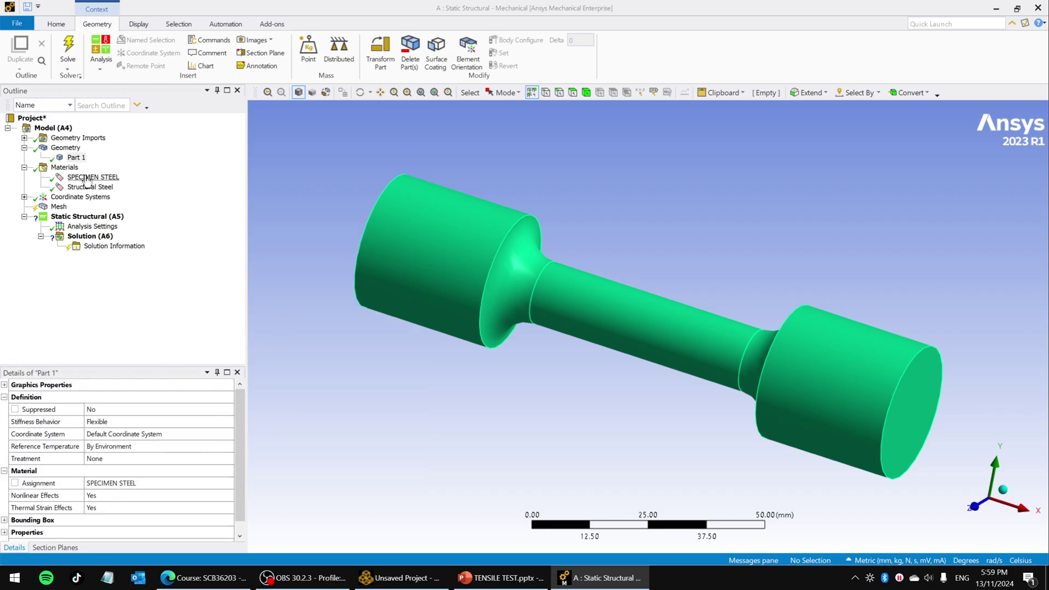
click(65, 148)
click(75, 157)
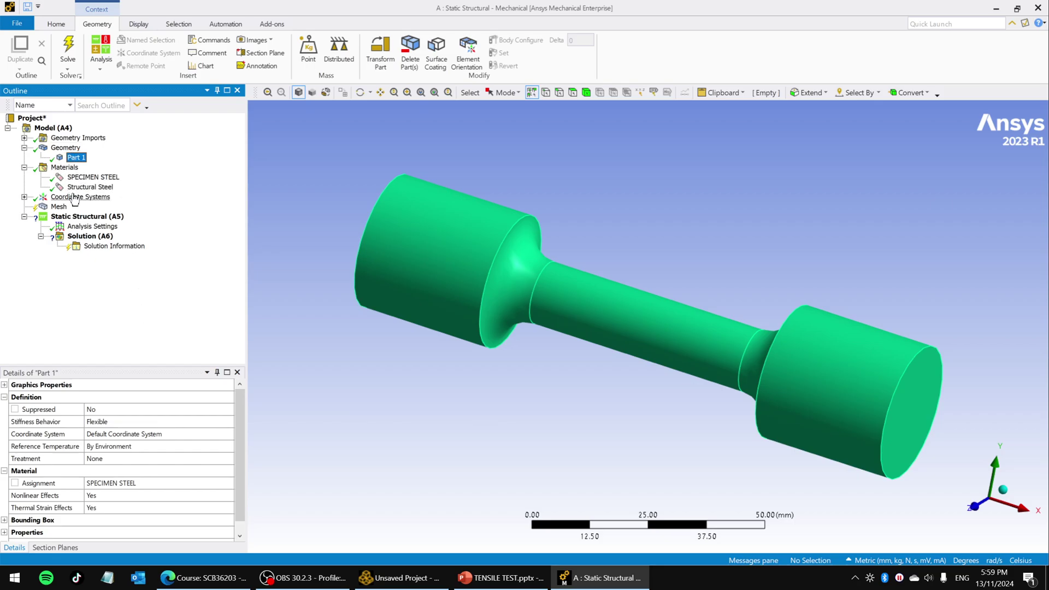
Step: Generate the specimen's mesh with the default settings
right_click(58, 209)
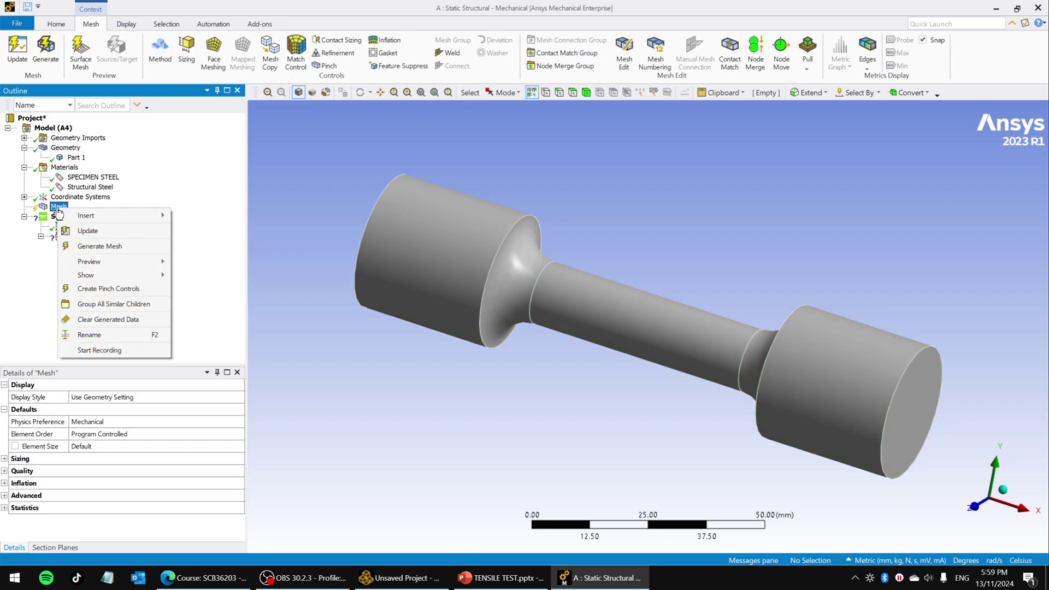
click(100, 247)
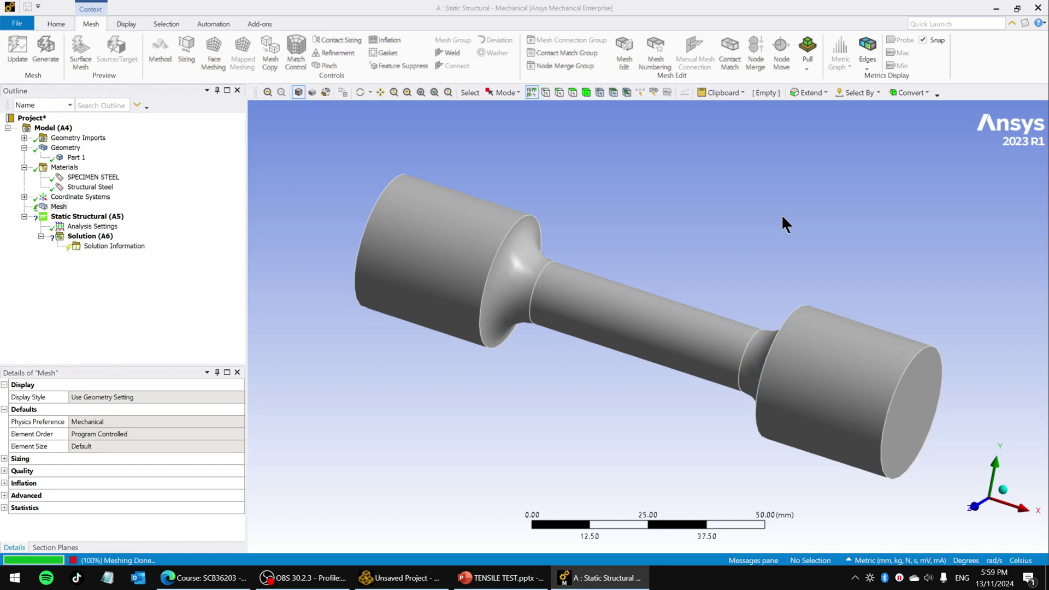
middle_drag(764, 303, 606, 323)
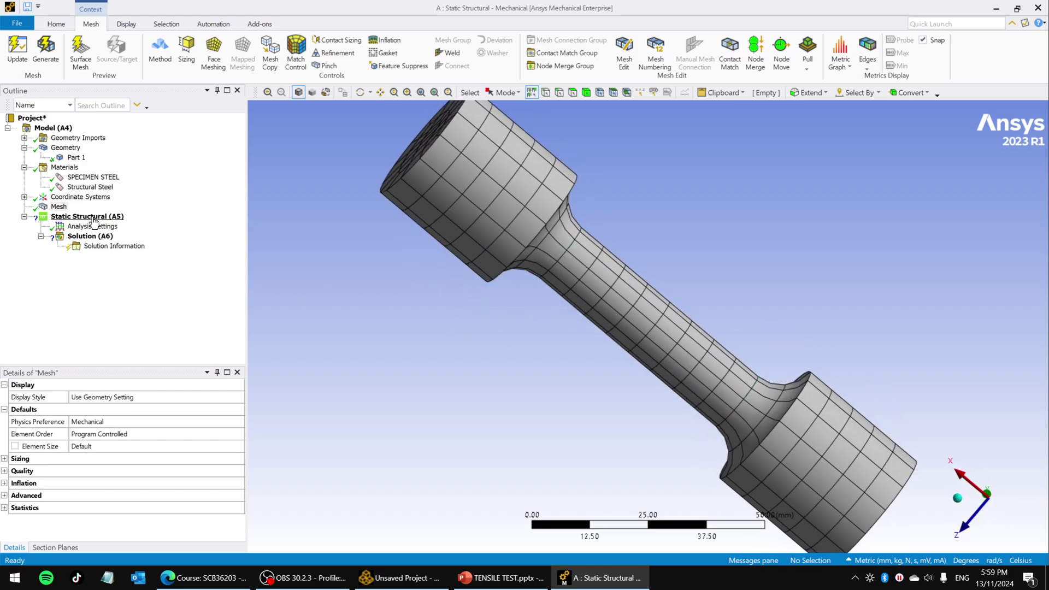
Step: Set the mesh sizing resolution to 3 and regenerate the specimen's mesh
click(59, 207)
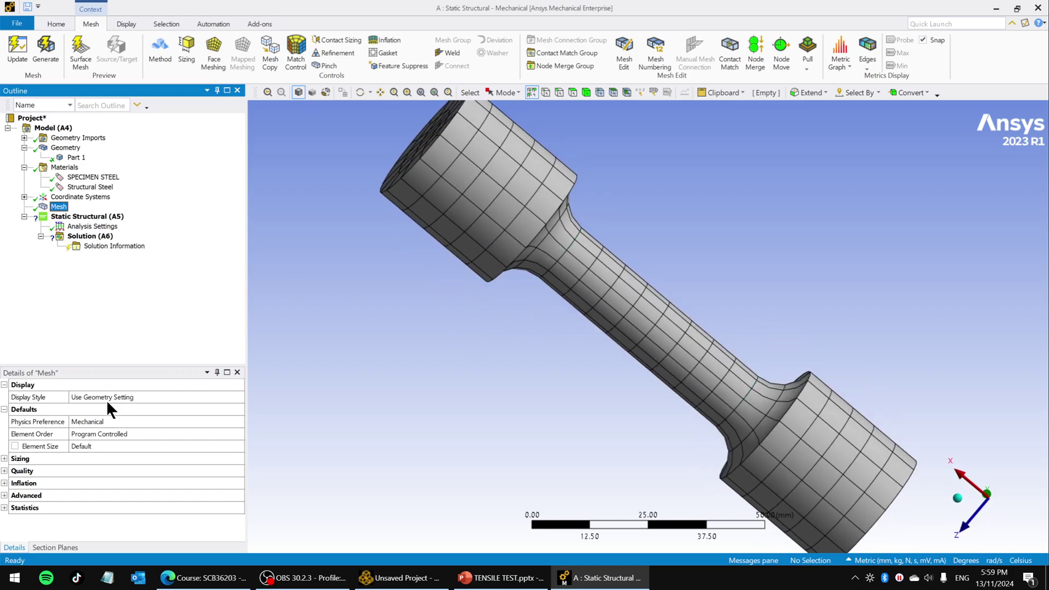
click(6, 459)
click(118, 483)
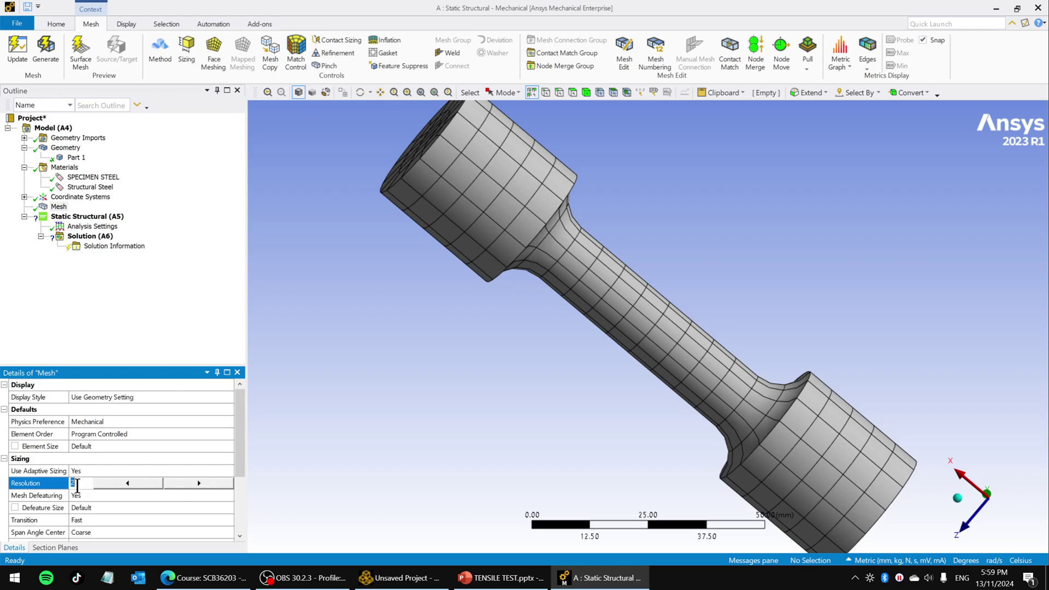
click(184, 483)
click(283, 260)
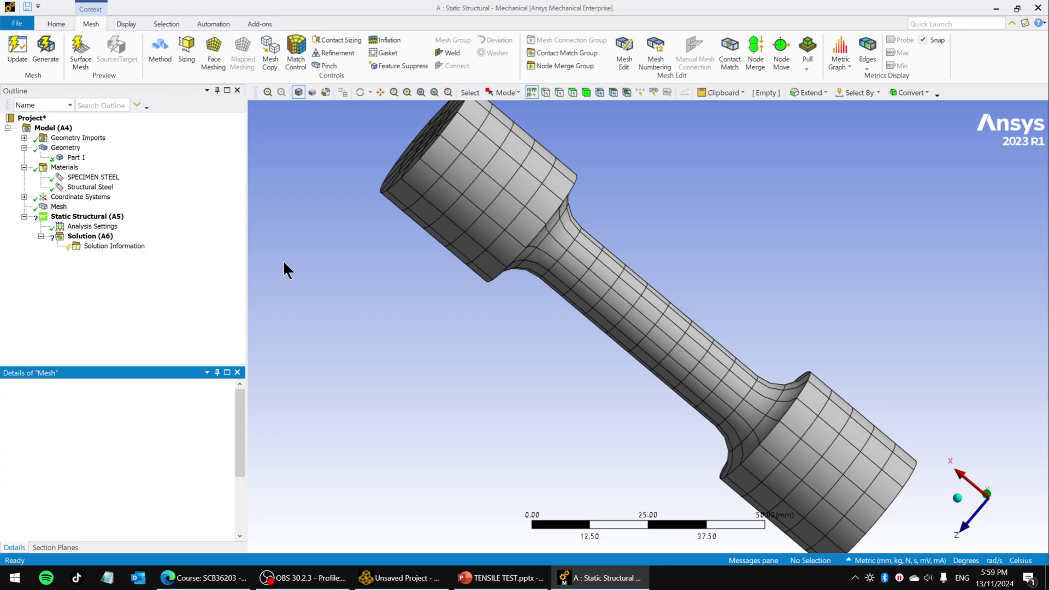
right_click(59, 207)
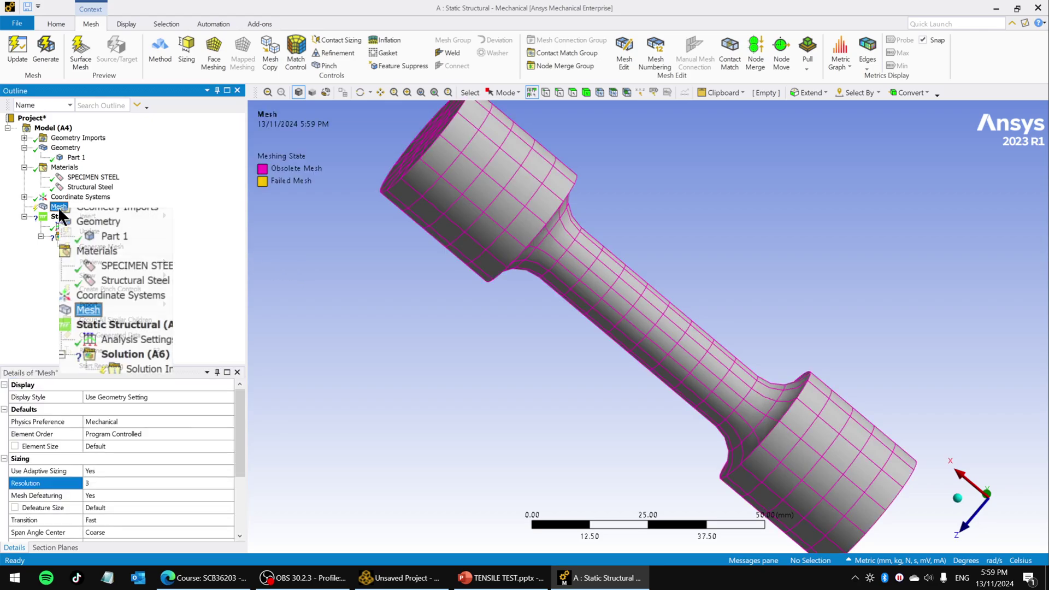
click(333, 314)
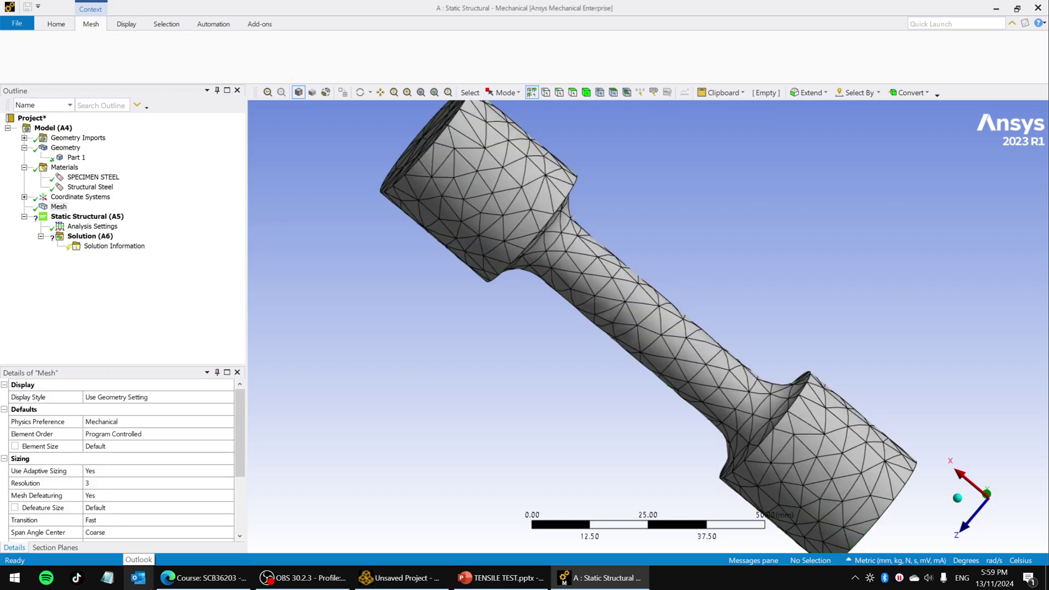
middle_drag(584, 293, 539, 293)
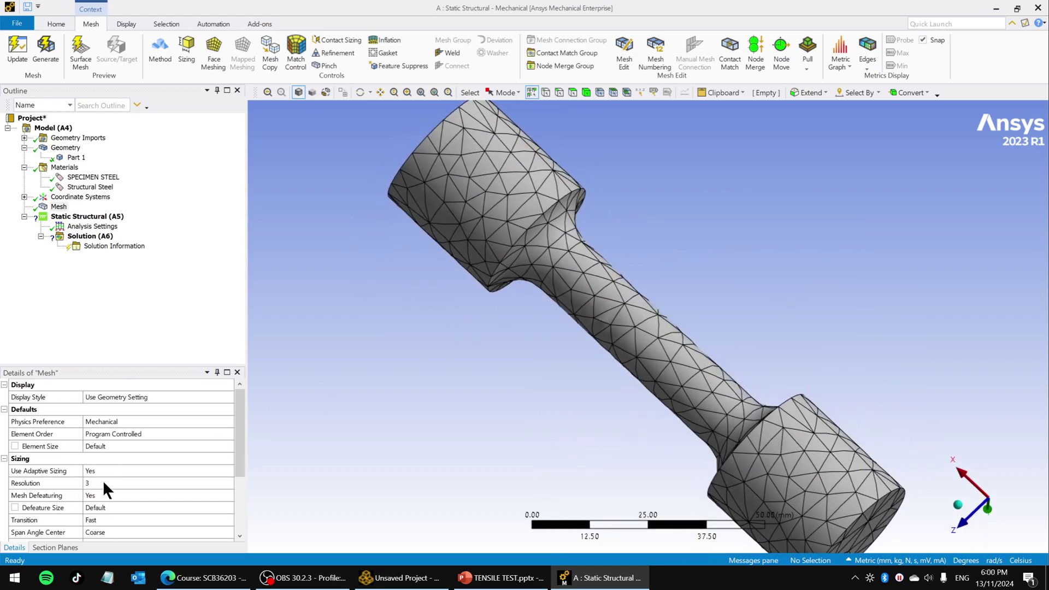
Step: Set the mesh sizing resolution to 2, regenerate the mesh and inspect it from several sides
click(105, 483)
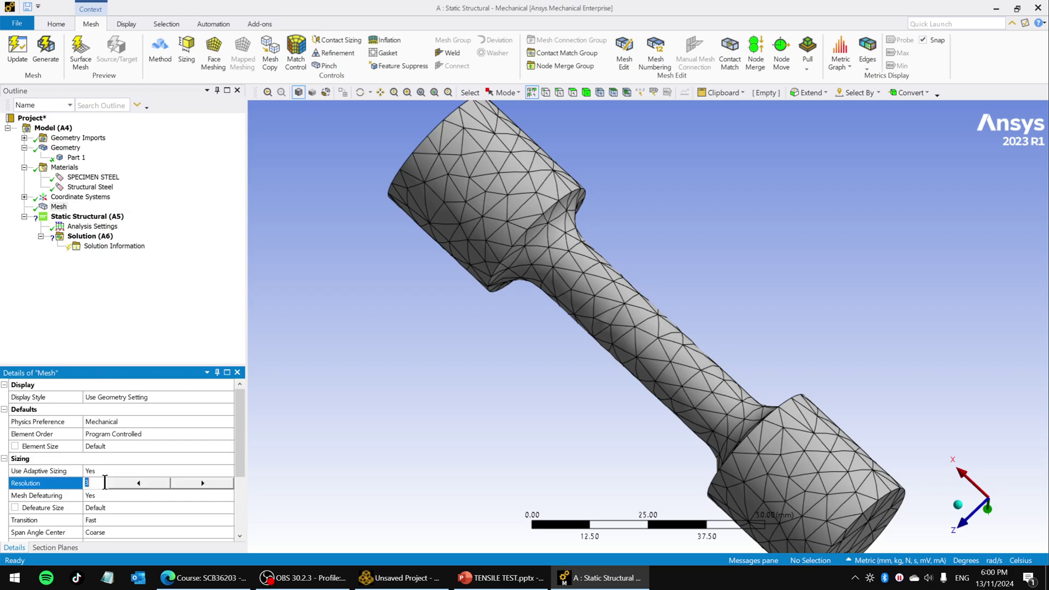
click(300, 328)
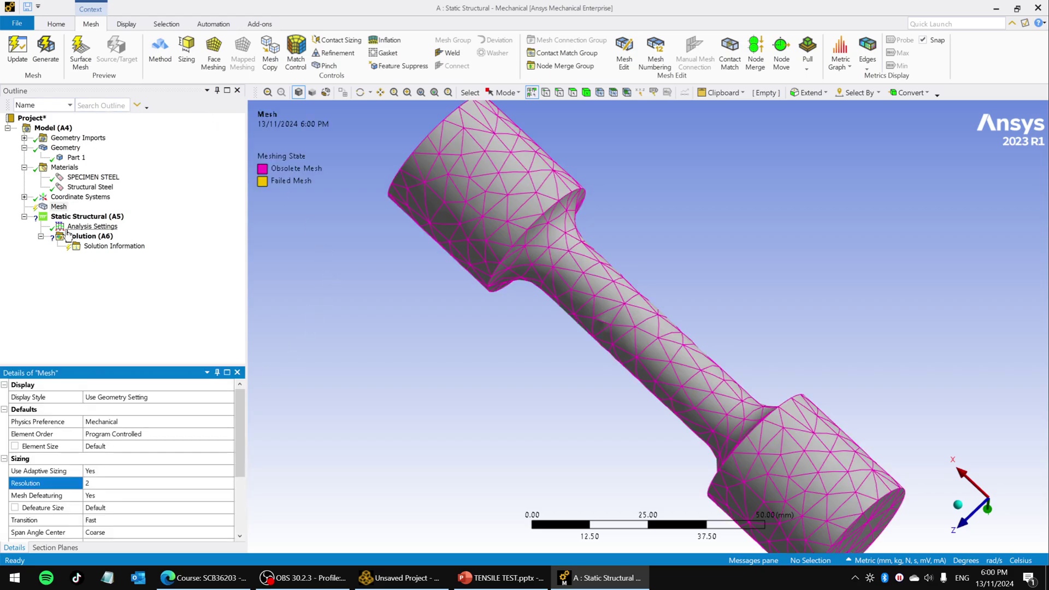
right_click(60, 209)
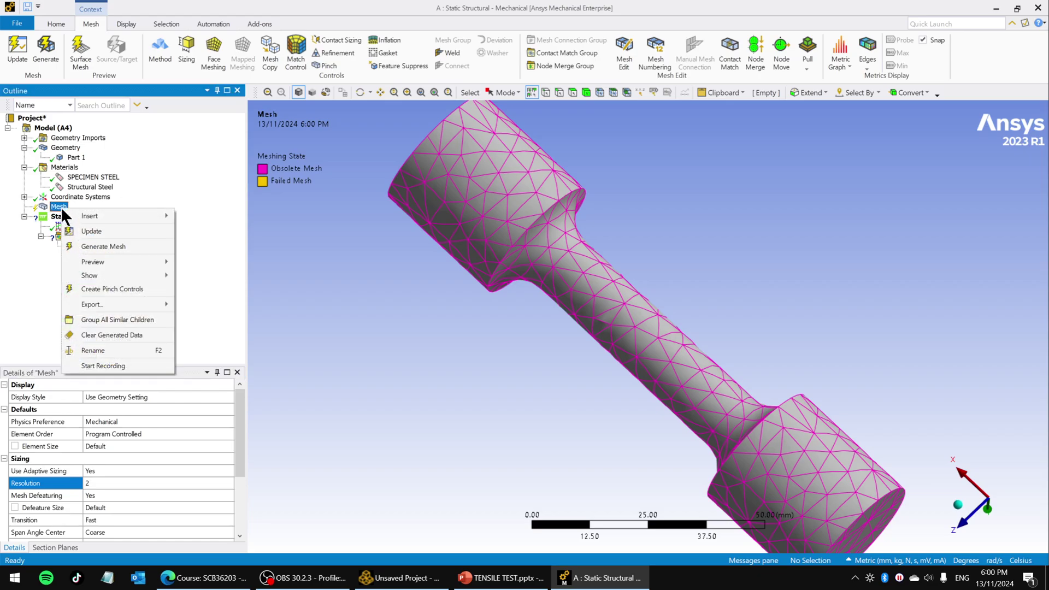
click(87, 247)
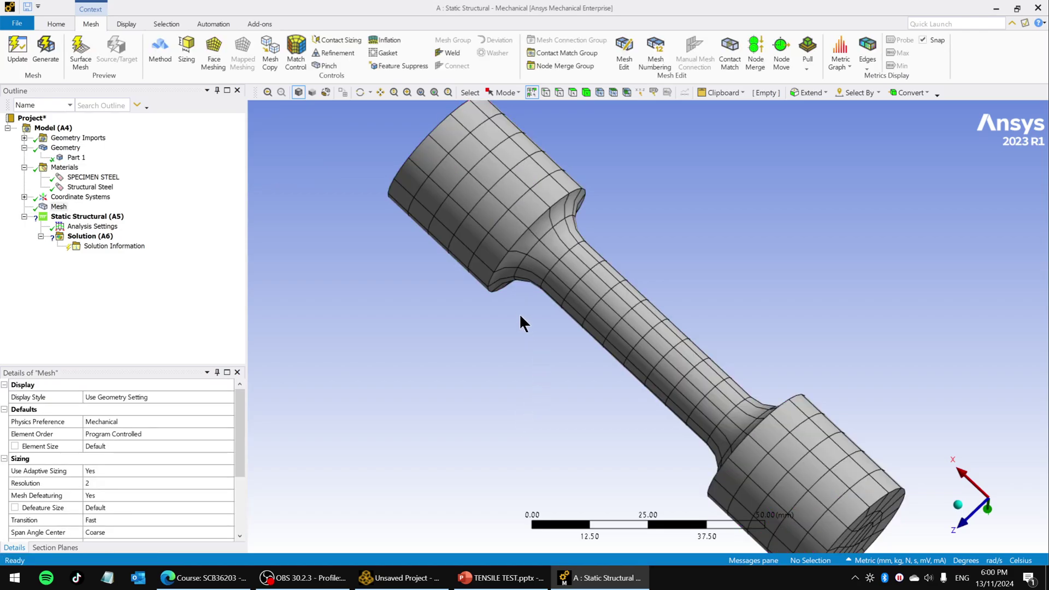
middle_drag(519, 313, 604, 272)
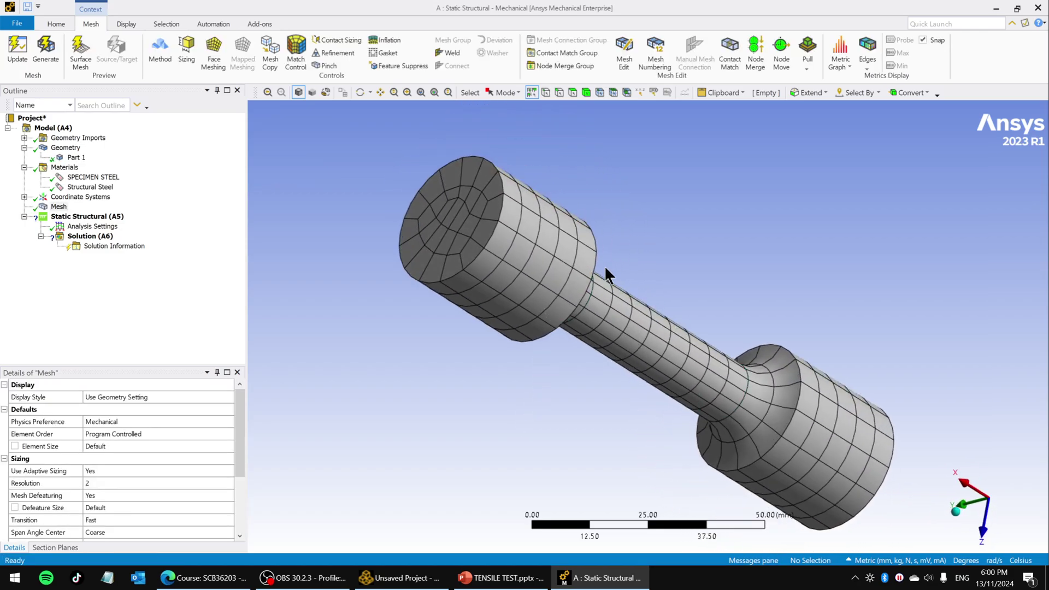
middle_drag(596, 343, 509, 255)
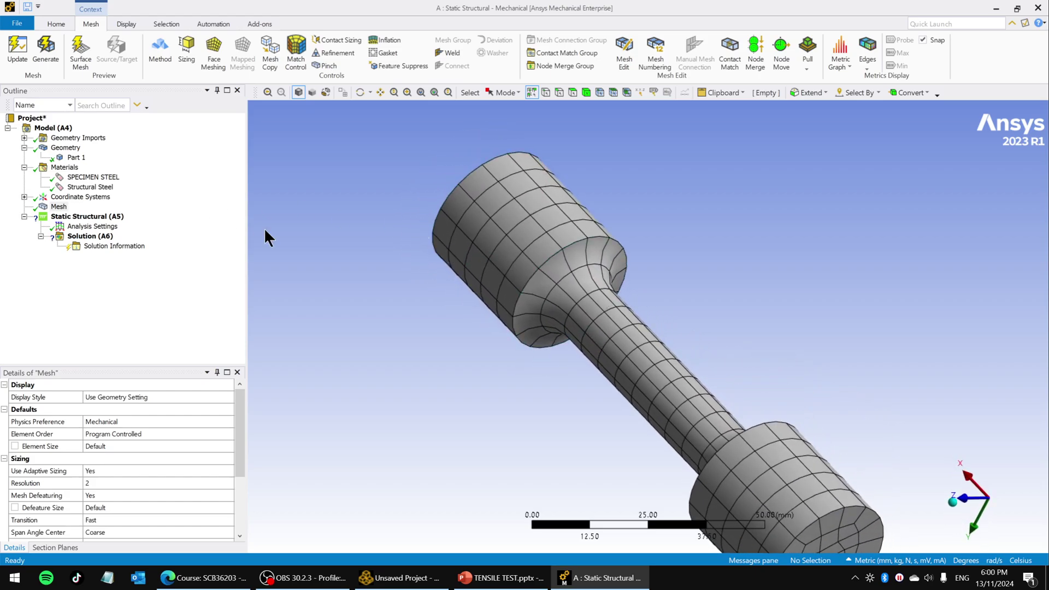
Step: Add a Fixed Support to the Static Structural analysis, scoped to the cylindrical face of the specimen's upper grip end
scroll(480, 222, down, 5)
middle_drag(724, 290, 690, 353)
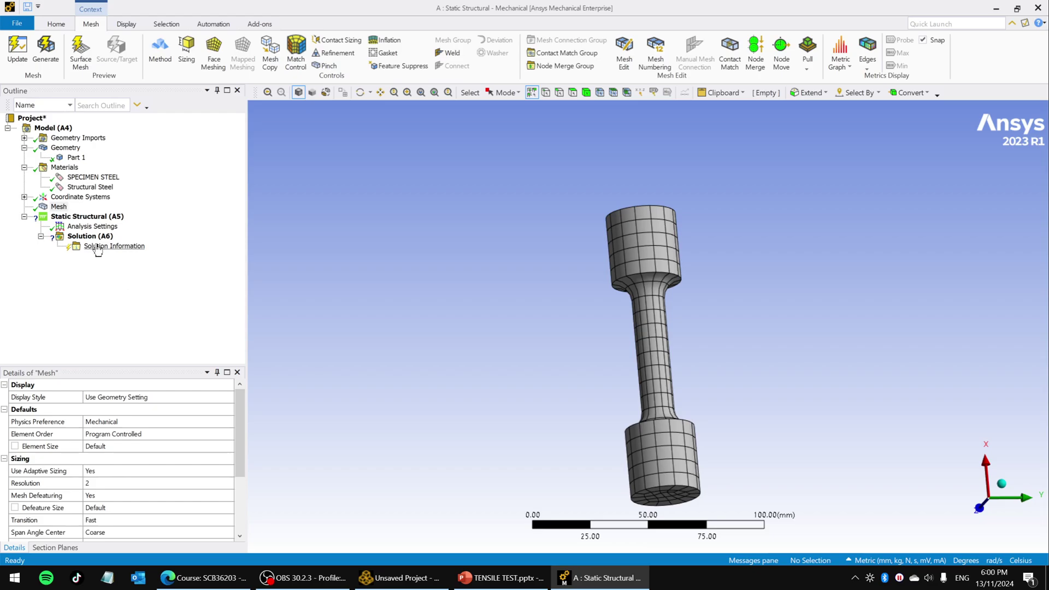
right_click(97, 218)
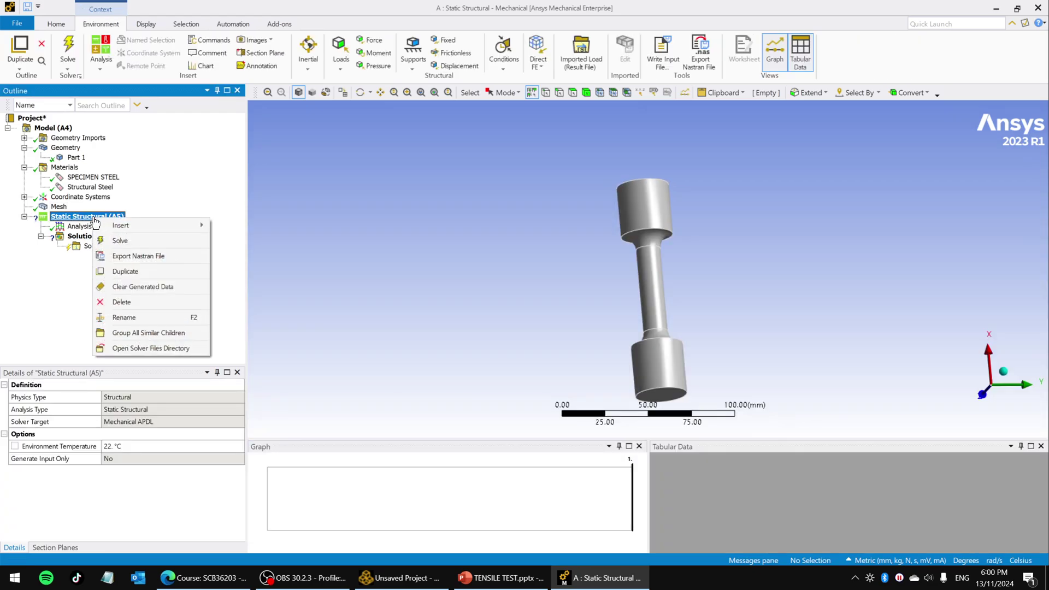
mouse_move(117, 224)
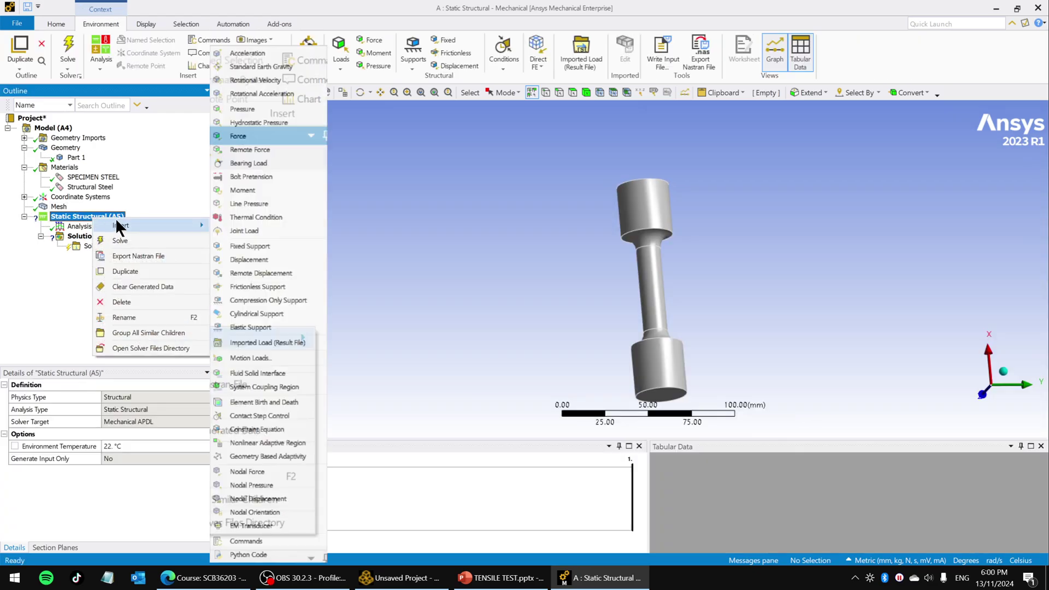
click(260, 245)
middle_drag(682, 241, 637, 206)
click(631, 208)
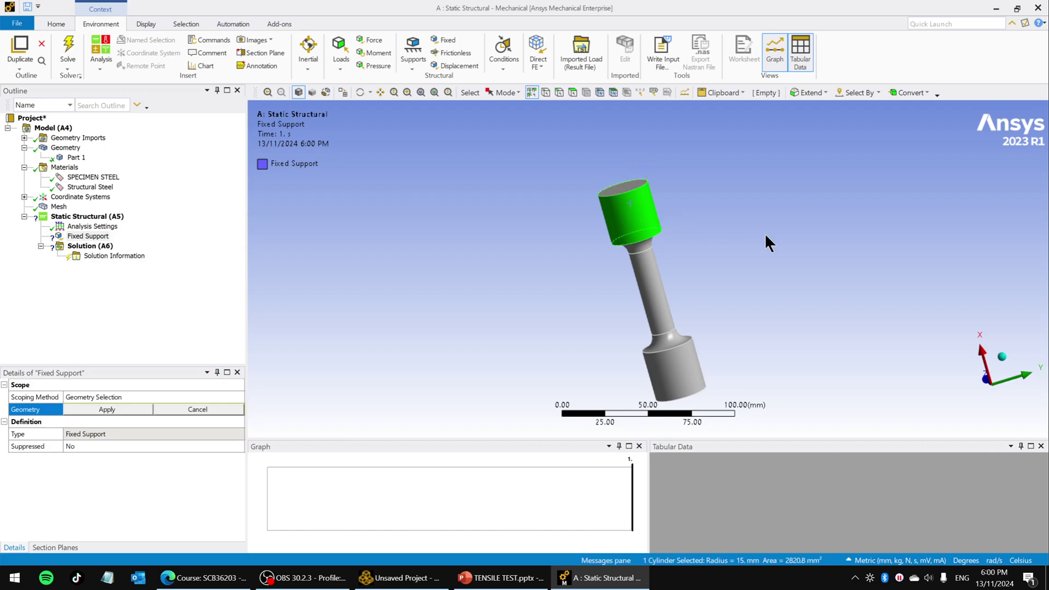
mouse_move(765, 238)
middle_down()
mouse_move(525, 347)
mouse_move(754, 192)
mouse_move(705, 311)
mouse_move(808, 246)
mouse_move(753, 231)
middle_up()
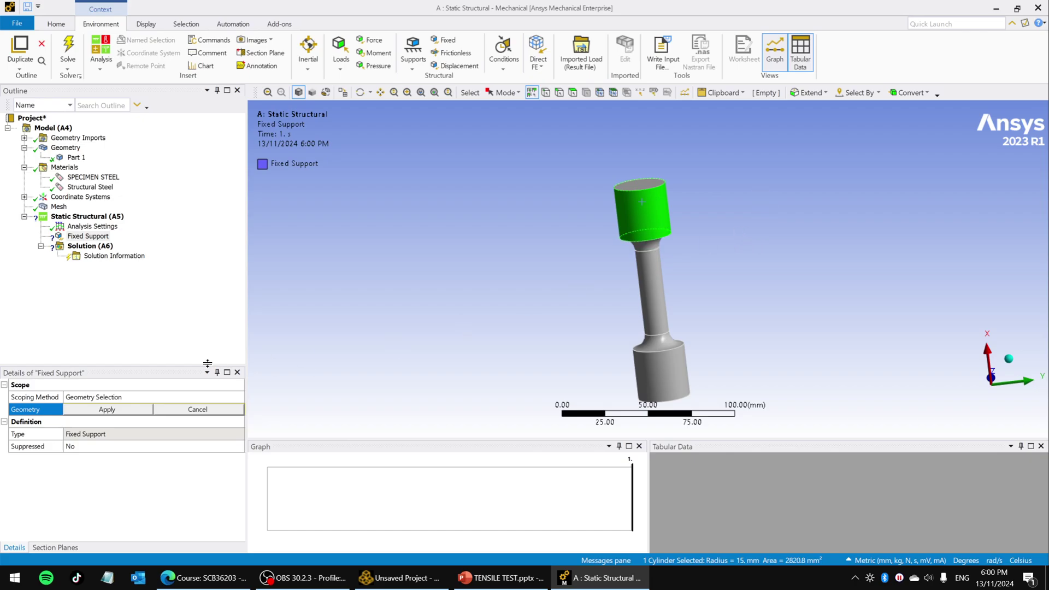
click(135, 411)
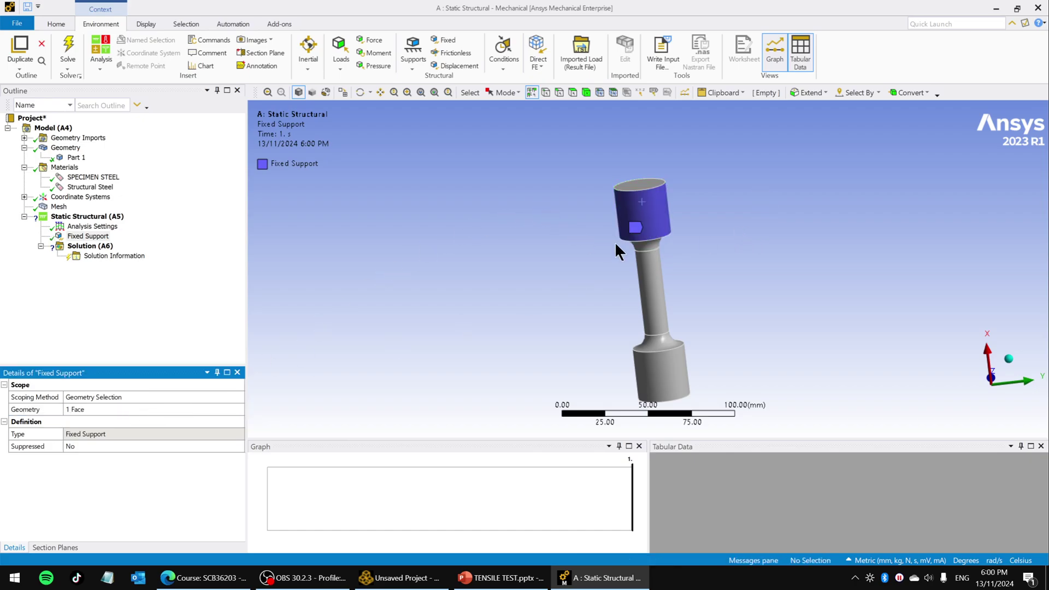
Step: Add a Displacement to the Static Structural analysis and select the cylindrical face of the specimen's lower grip end
middle_drag(707, 227, 667, 217)
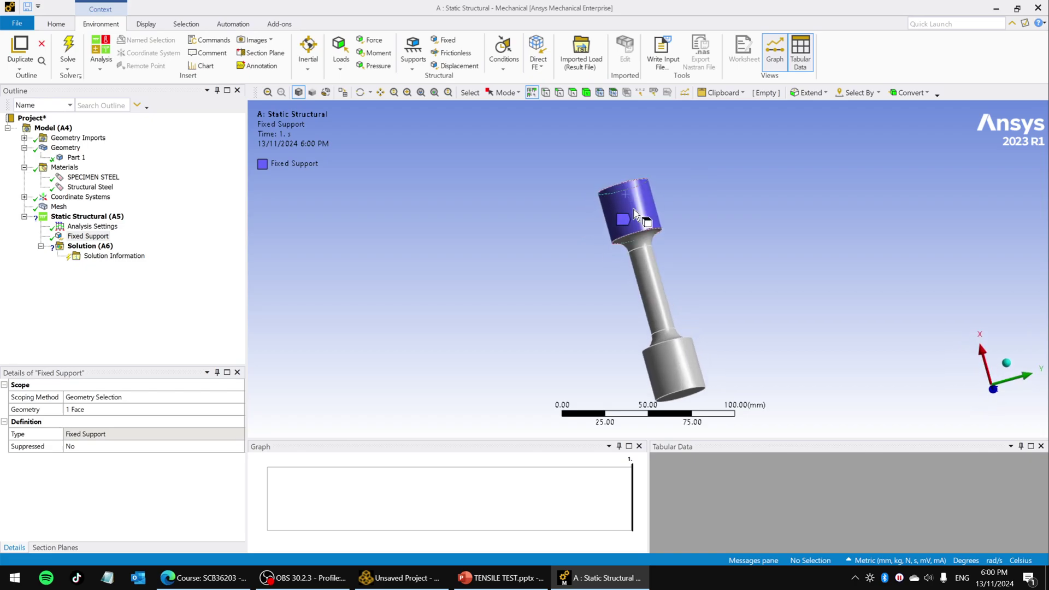
right_click(87, 216)
mouse_move(109, 228)
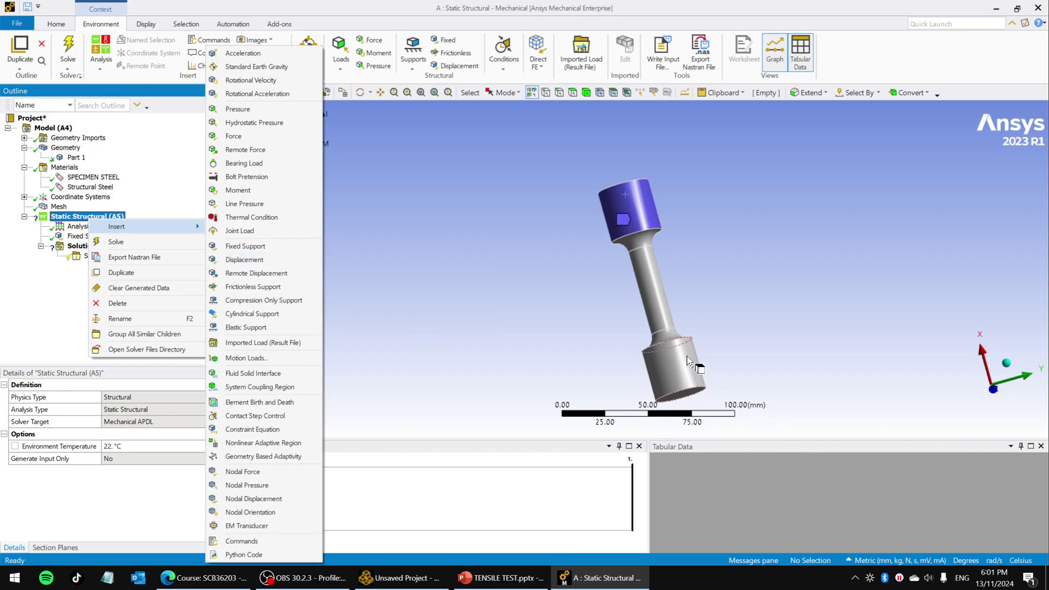
click(248, 259)
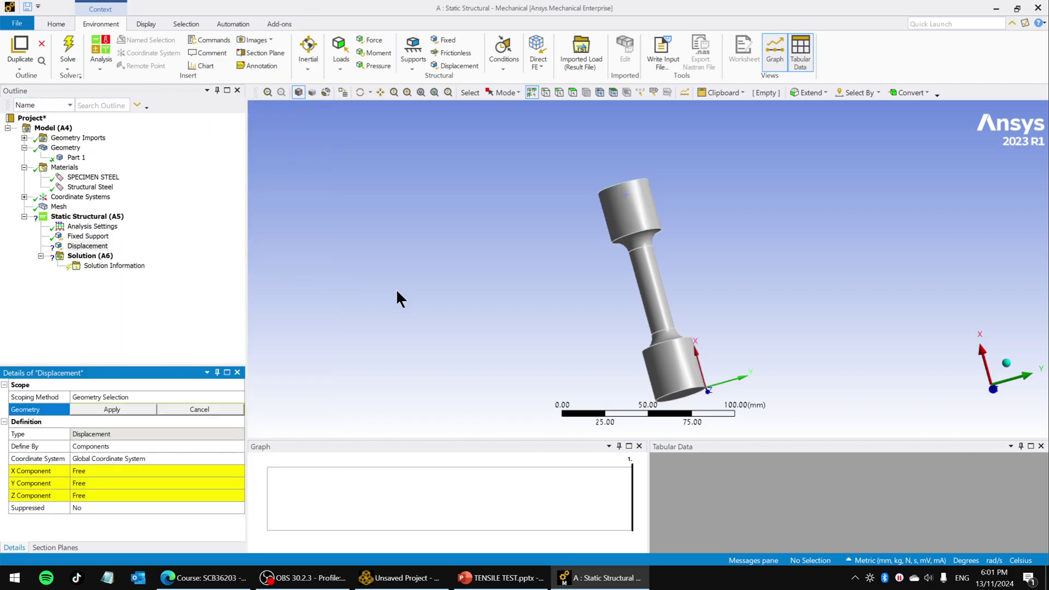
click(675, 369)
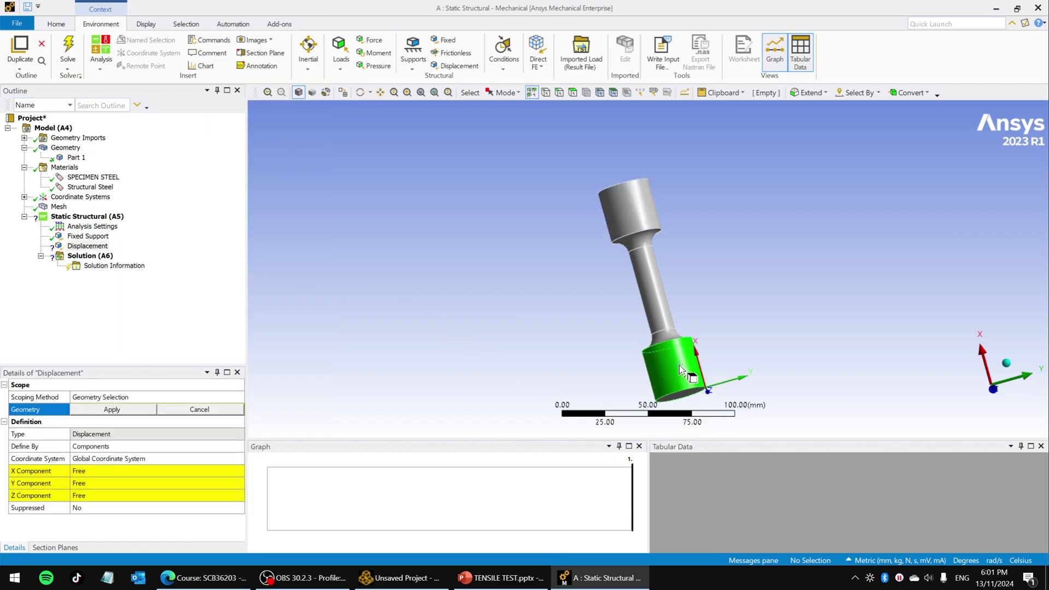
middle_drag(814, 305, 718, 323)
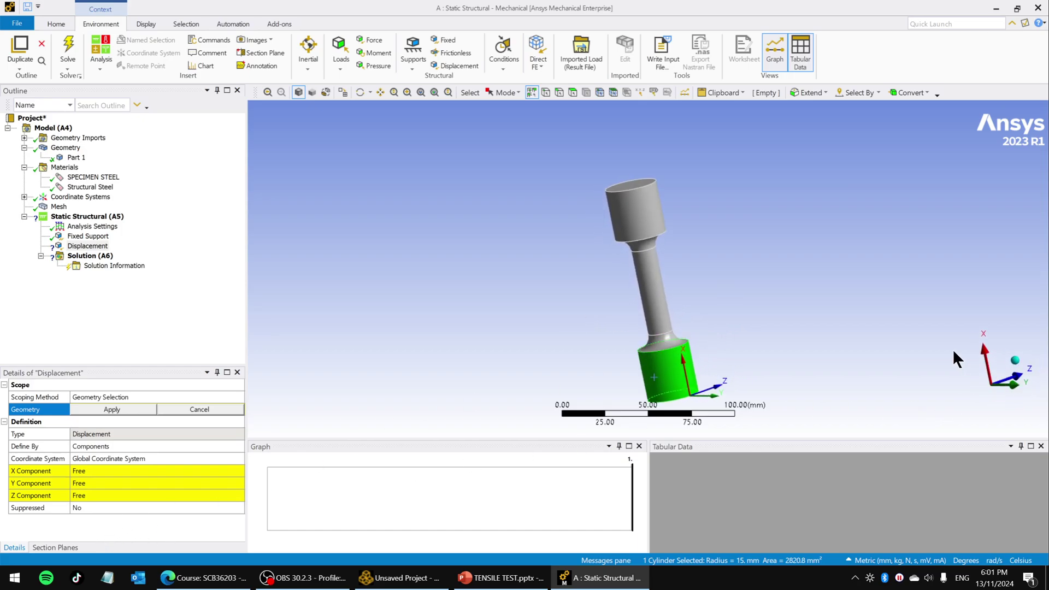
middle_drag(953, 349, 892, 361)
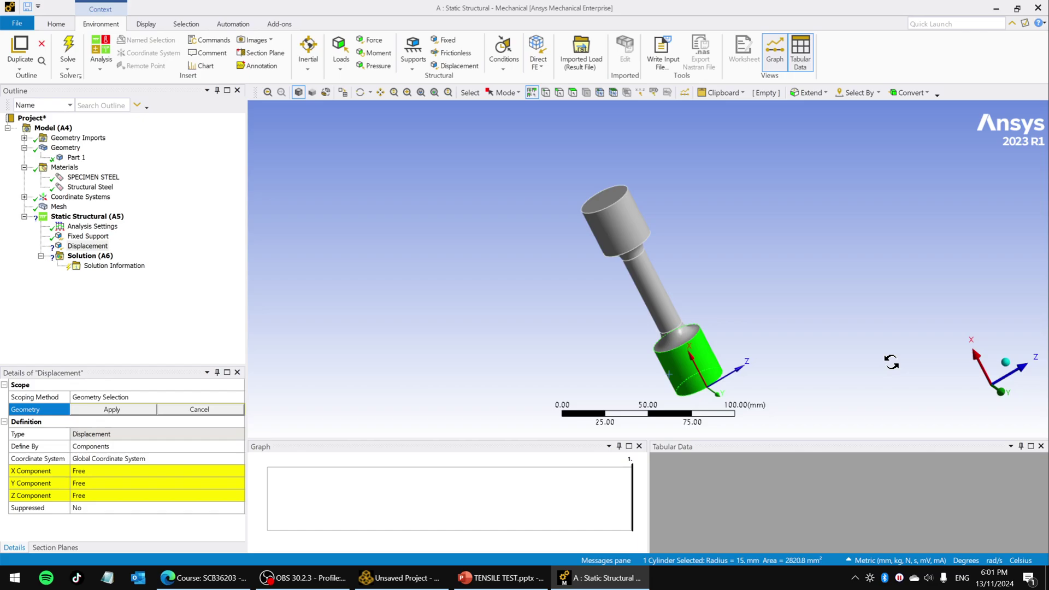
Step: Set the Displacement's X component to 15 mm, check its direction on the specimen and clear the face selection
click(90, 471)
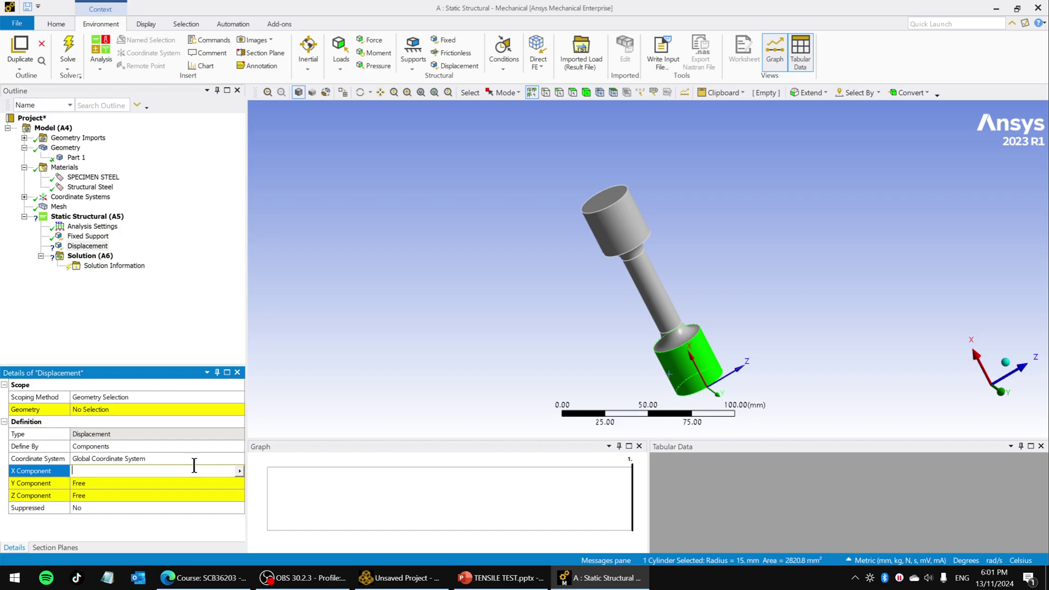
text(15)
key(Return)
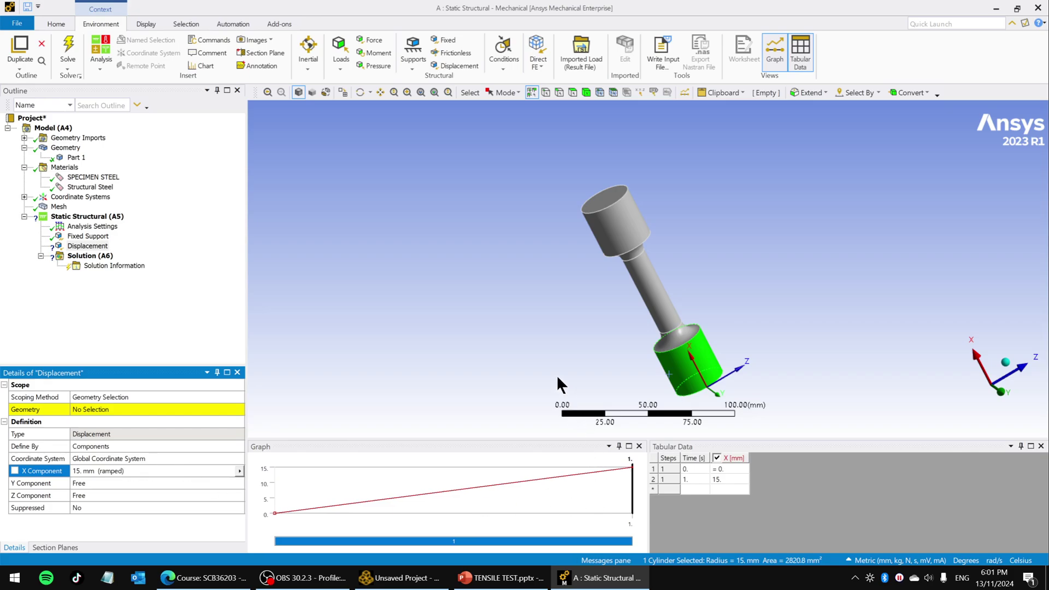
middle_drag(656, 343, 750, 323)
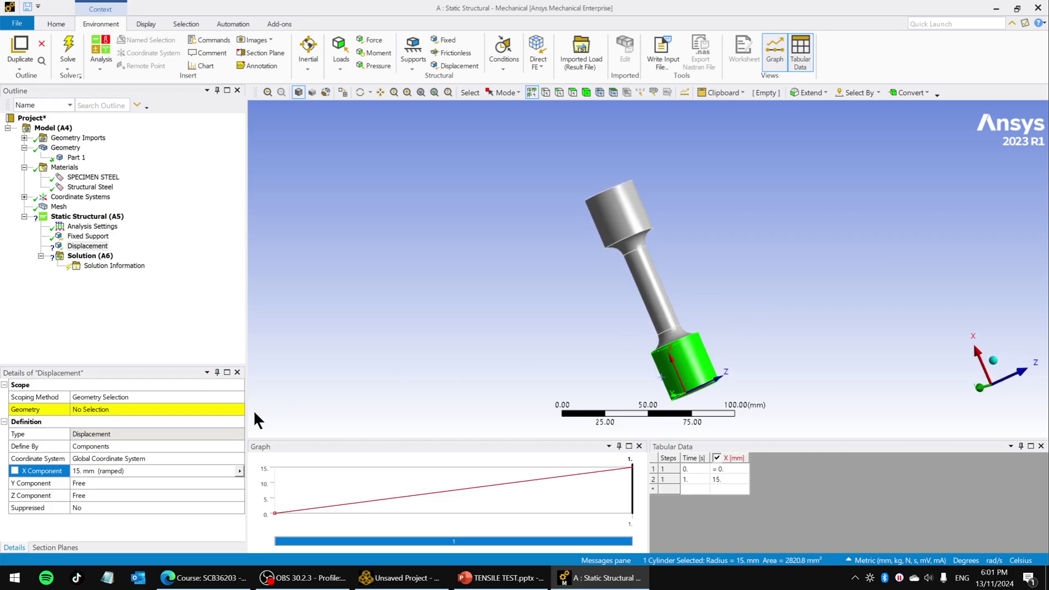
click(239, 471)
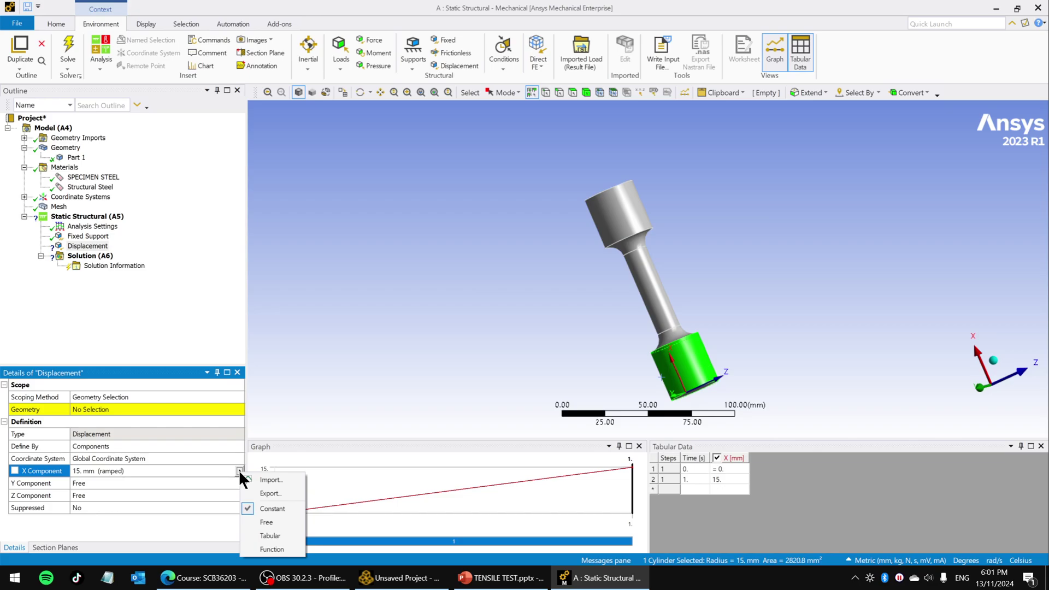
click(198, 472)
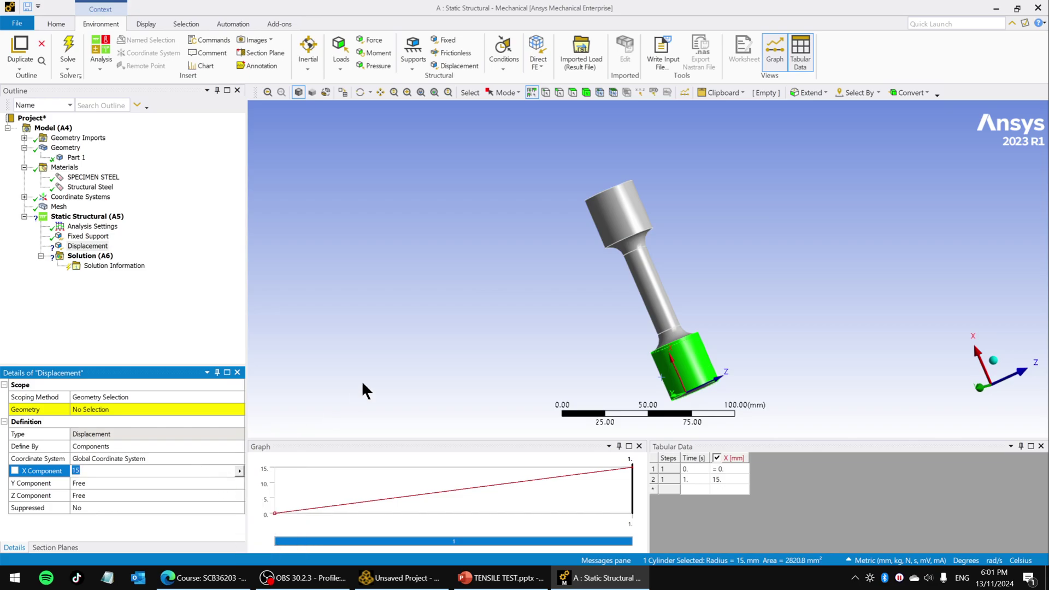
click(527, 338)
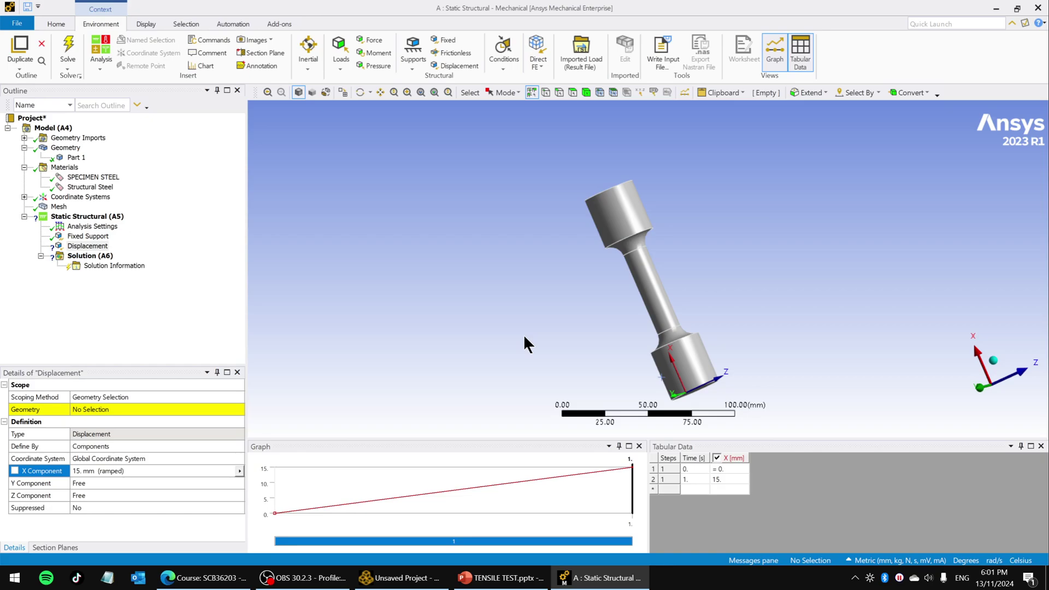
Step: Scope the Displacement to the cylindrical face of the specimen's lower grip end
click(132, 411)
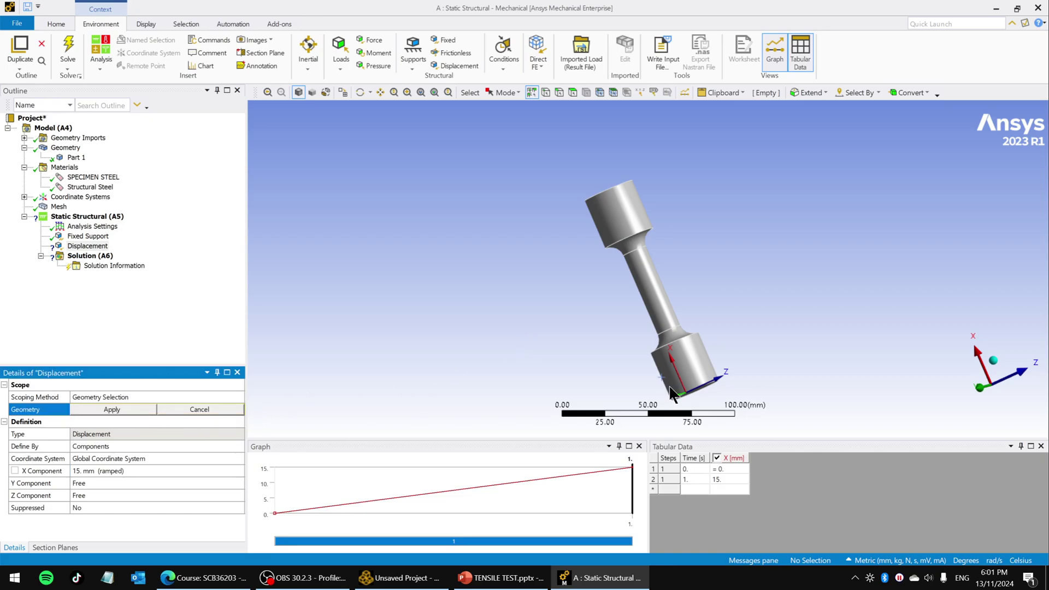
click(700, 362)
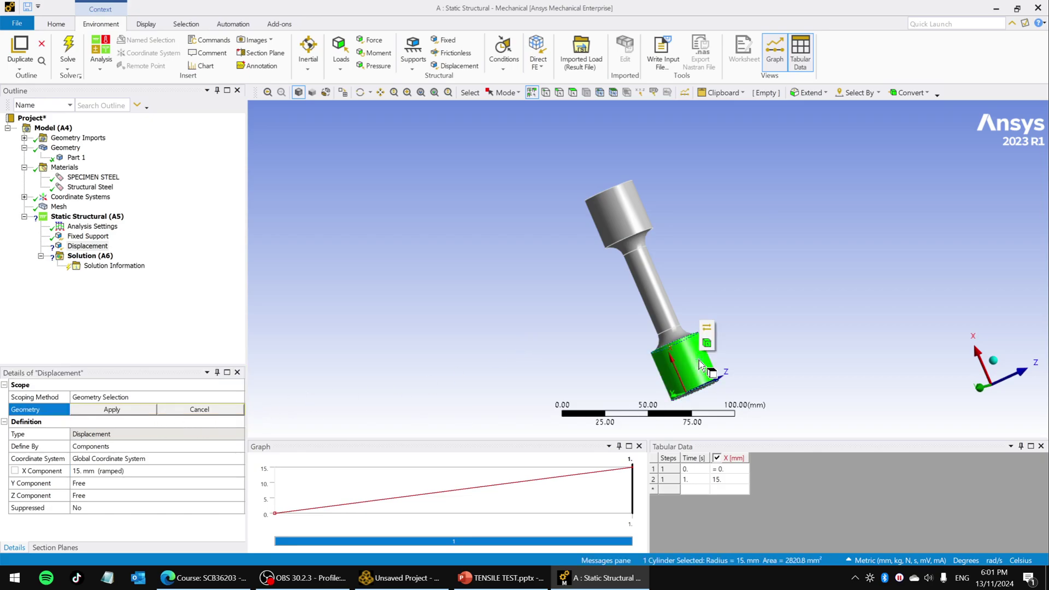
click(119, 411)
middle_drag(555, 277, 622, 285)
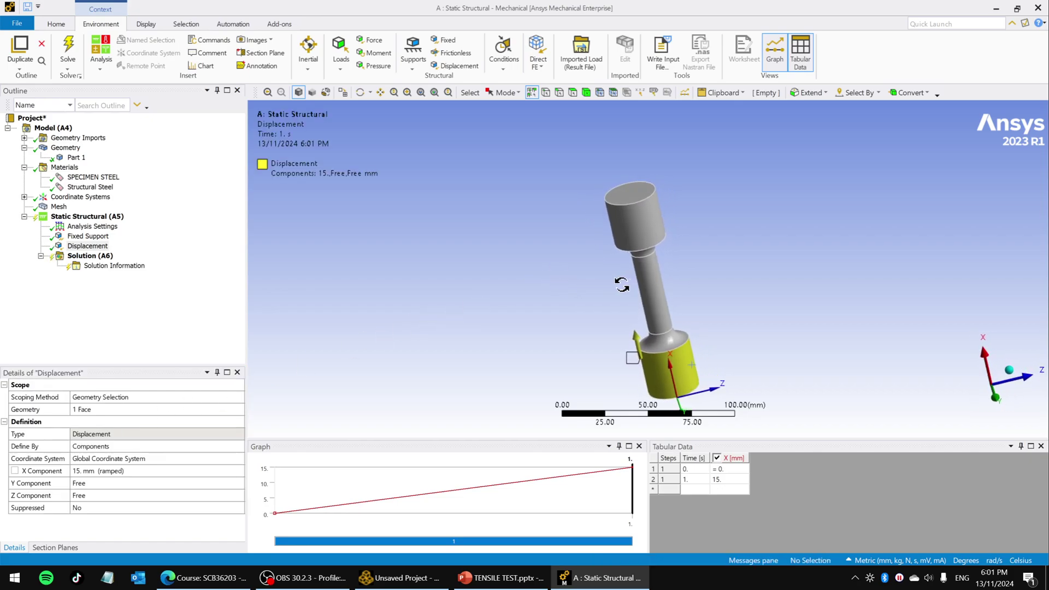
Step: Set the Displacement's X component to -15 mm and review the support and displacement on the specimen
click(138, 471)
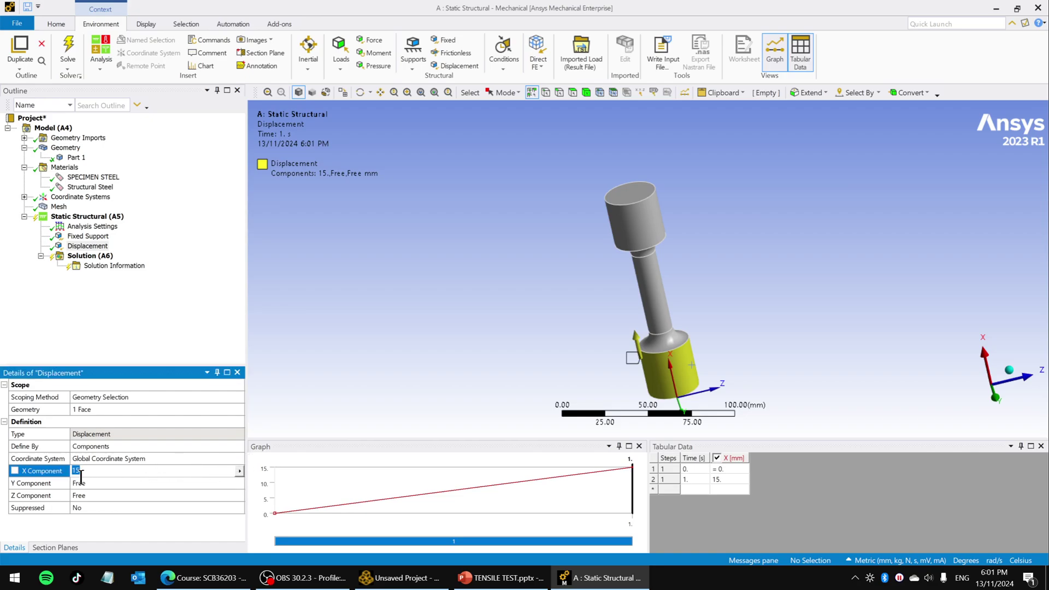
key(Return)
text(-)
key(Return)
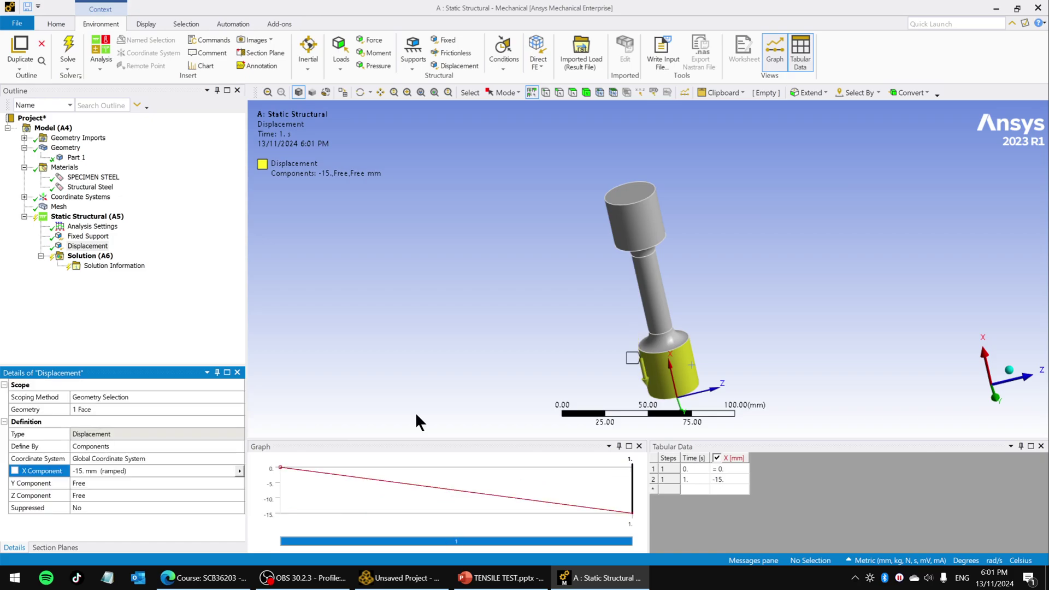
middle_drag(729, 235, 776, 254)
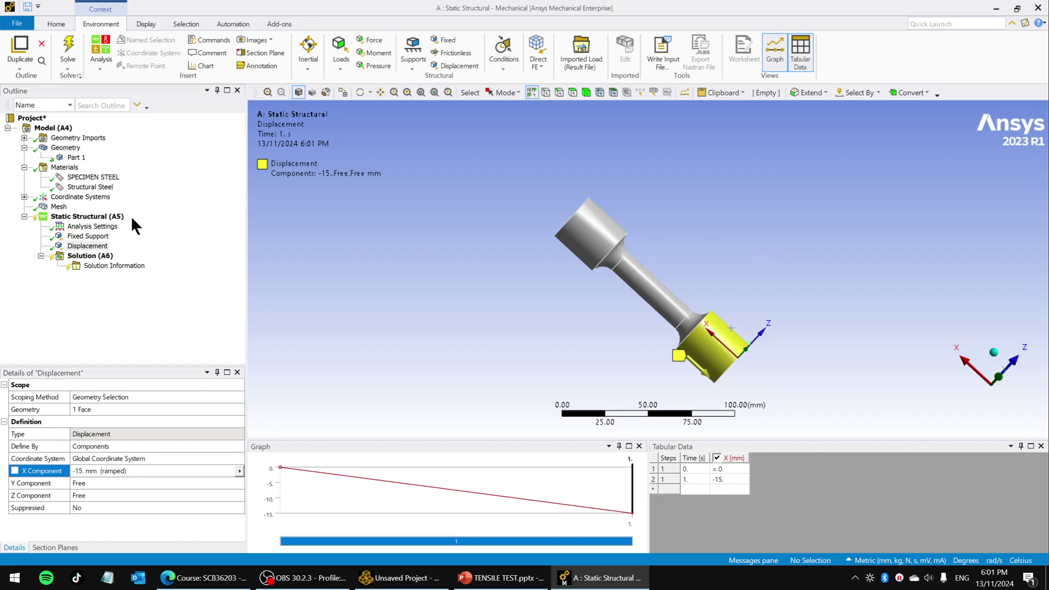
click(90, 236)
click(98, 248)
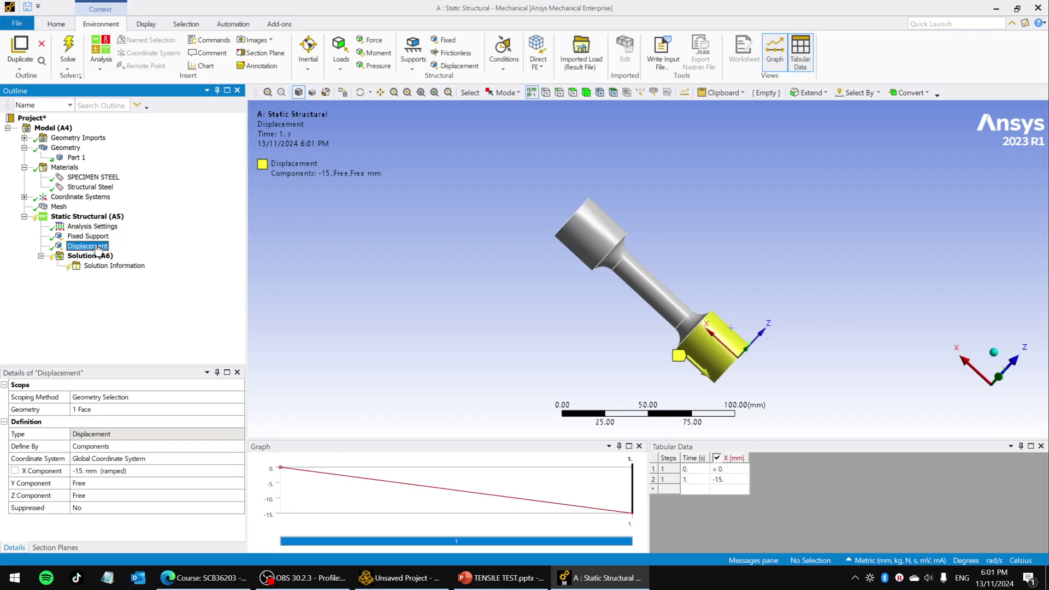
middle_drag(576, 262, 789, 215)
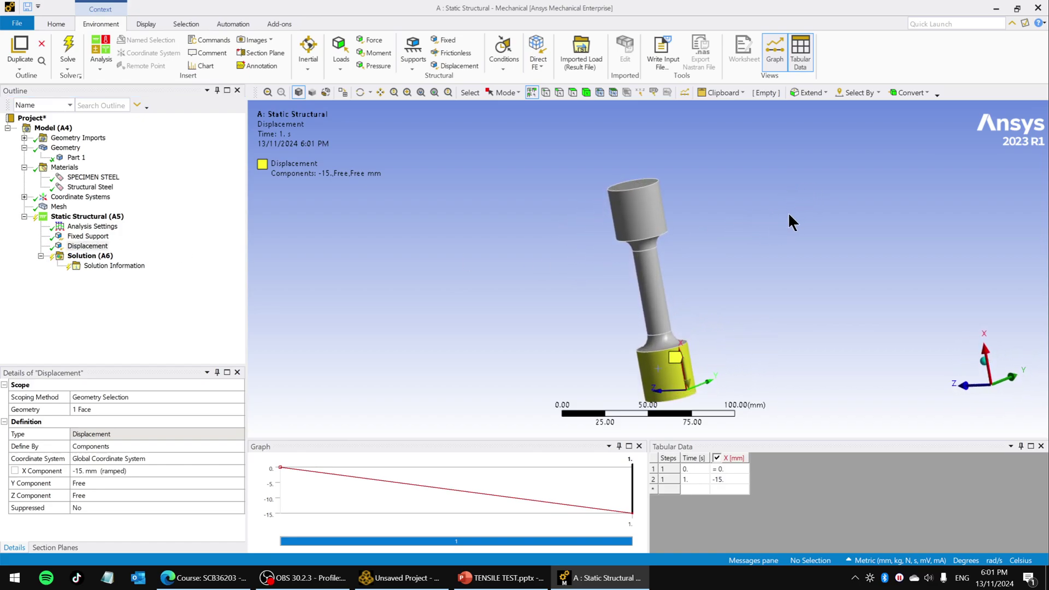
Step: Add Total Deformation and Equivalent (von-Mises) stress results to the Solution
right_click(96, 260)
mouse_move(106, 261)
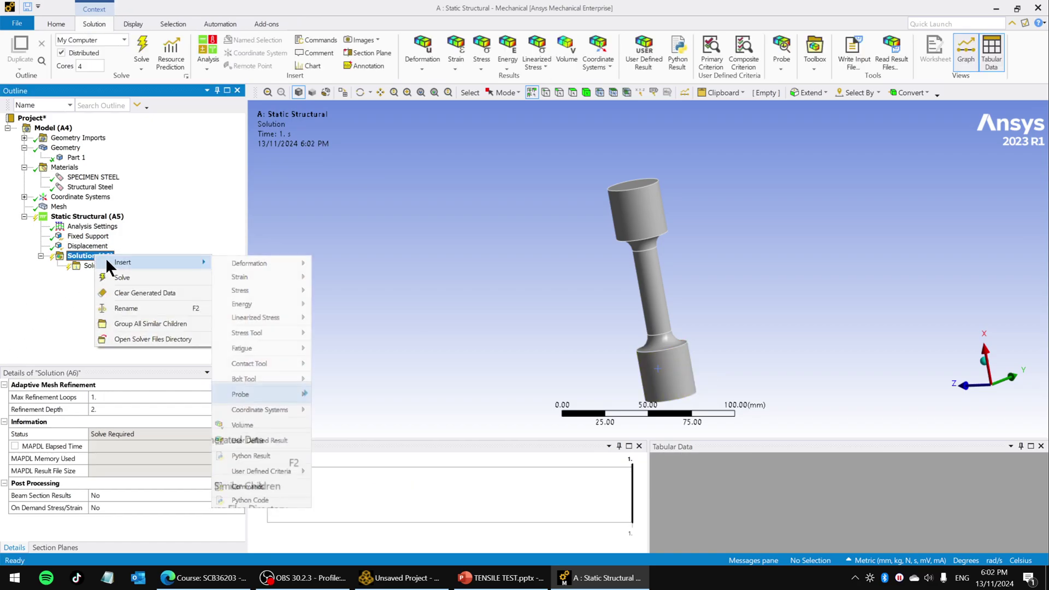
mouse_move(294, 264)
click(354, 261)
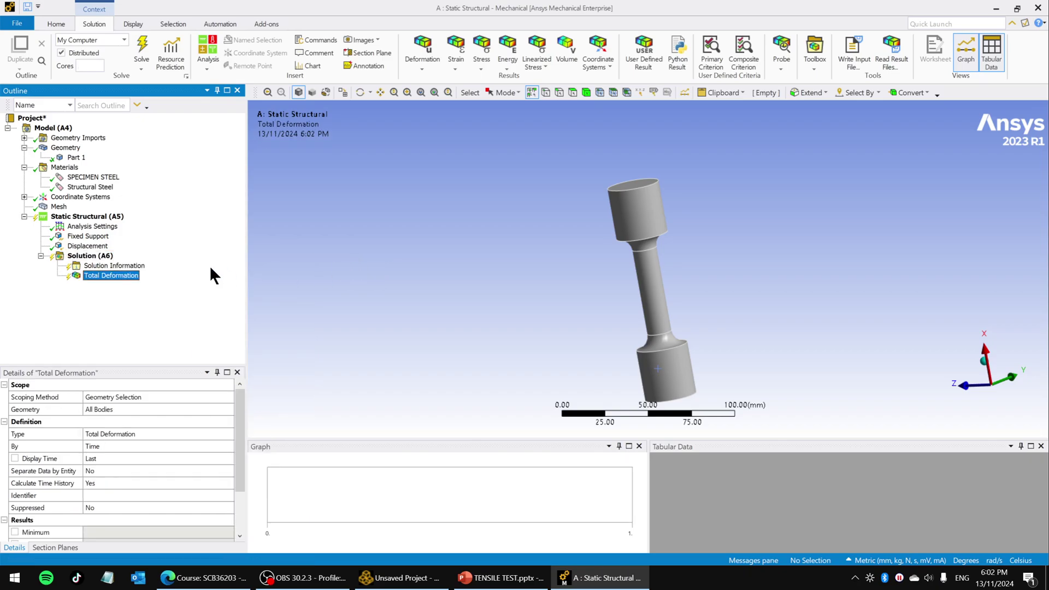
right_click(101, 255)
mouse_move(139, 262)
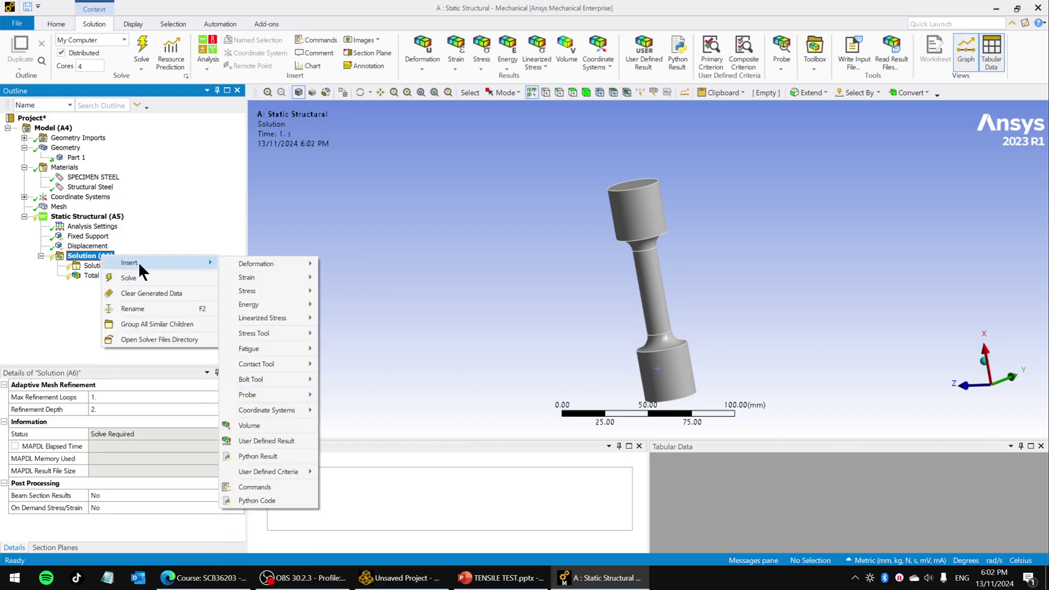
mouse_move(272, 288)
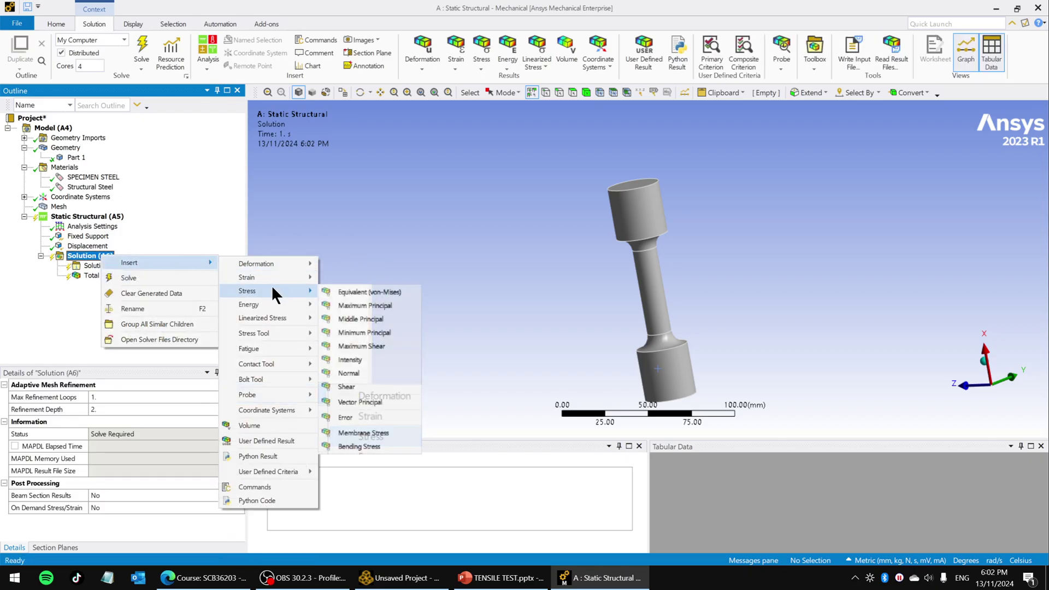
click(355, 290)
Step: Add an Equivalent (von-Mises) strain result to the Solution and solve the analysis
right_click(93, 256)
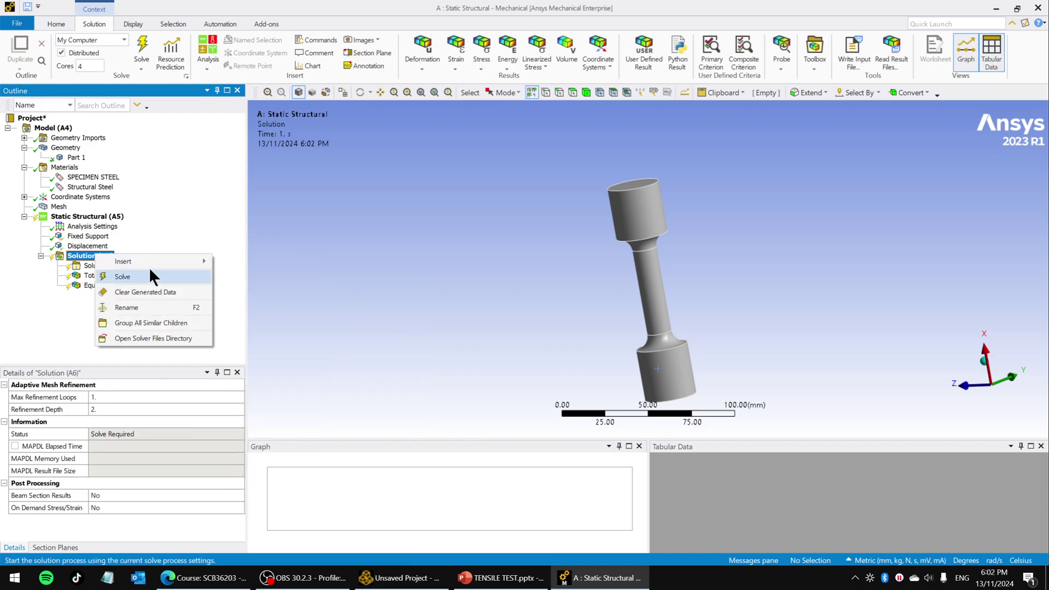
mouse_move(158, 261)
mouse_move(268, 276)
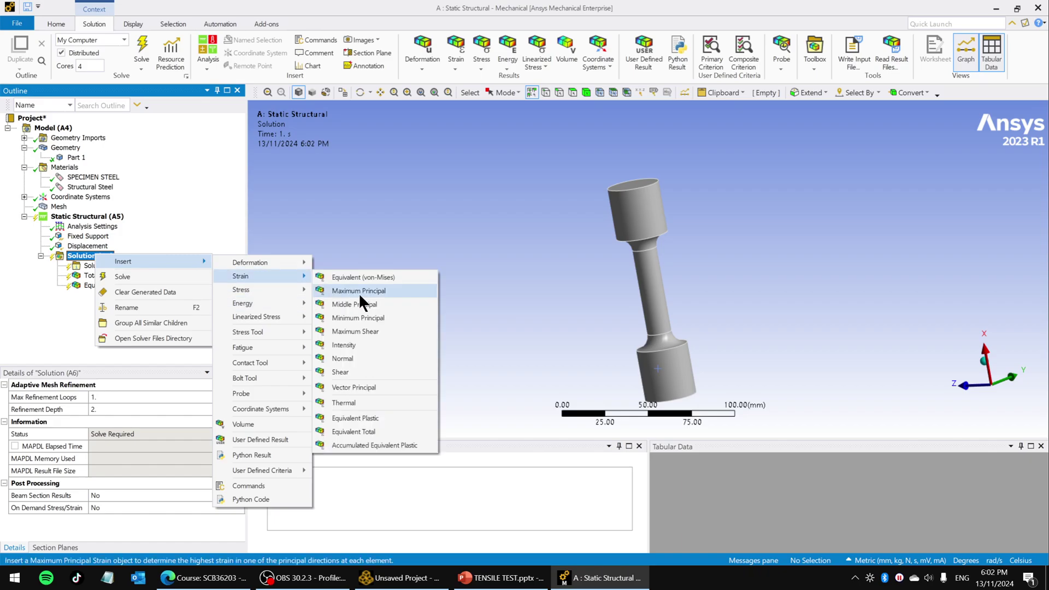
click(372, 277)
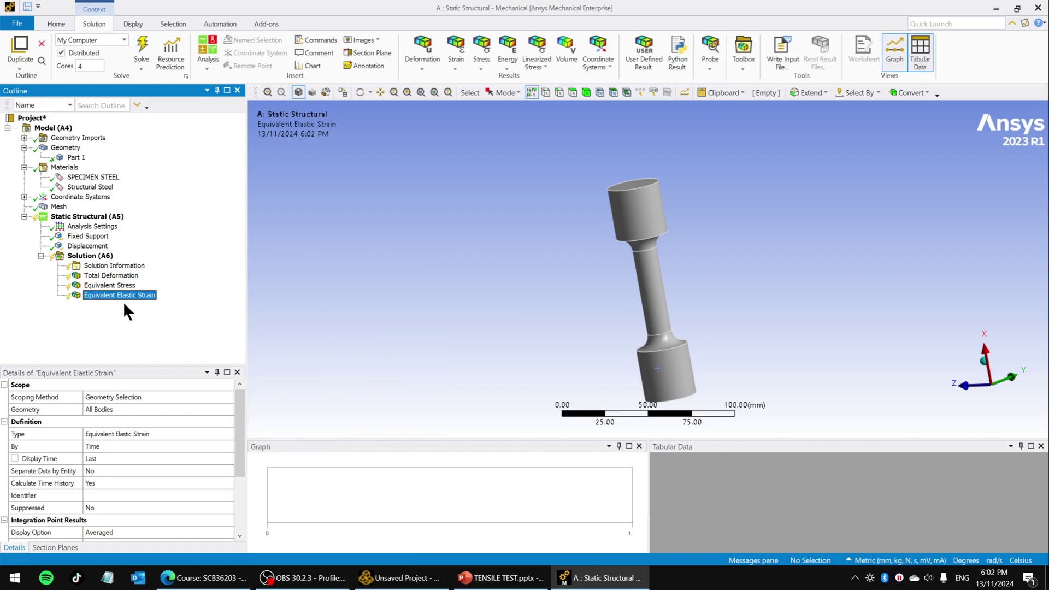
right_click(91, 253)
click(119, 273)
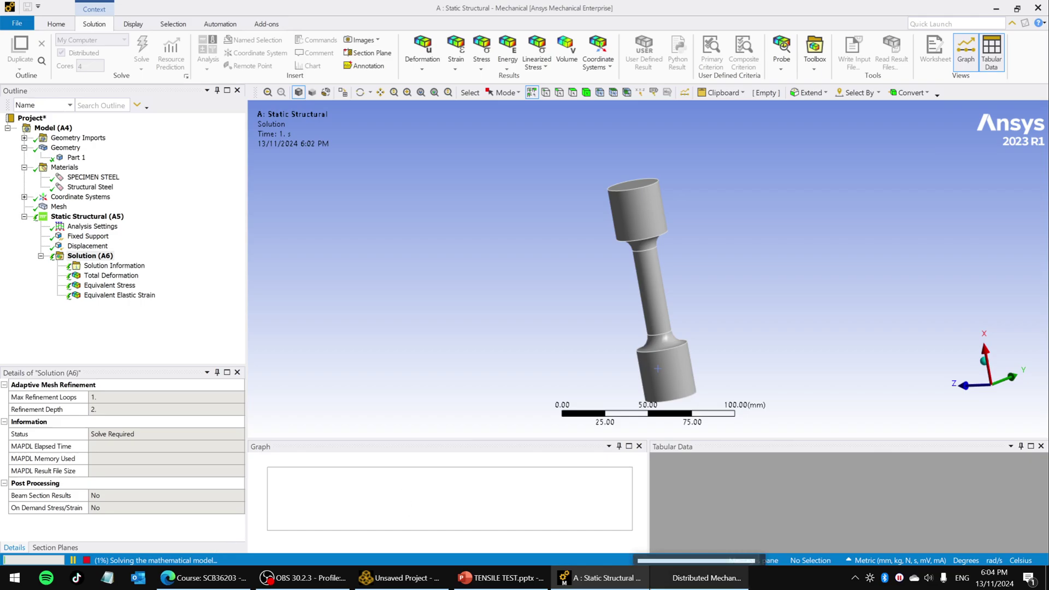
click(301, 581)
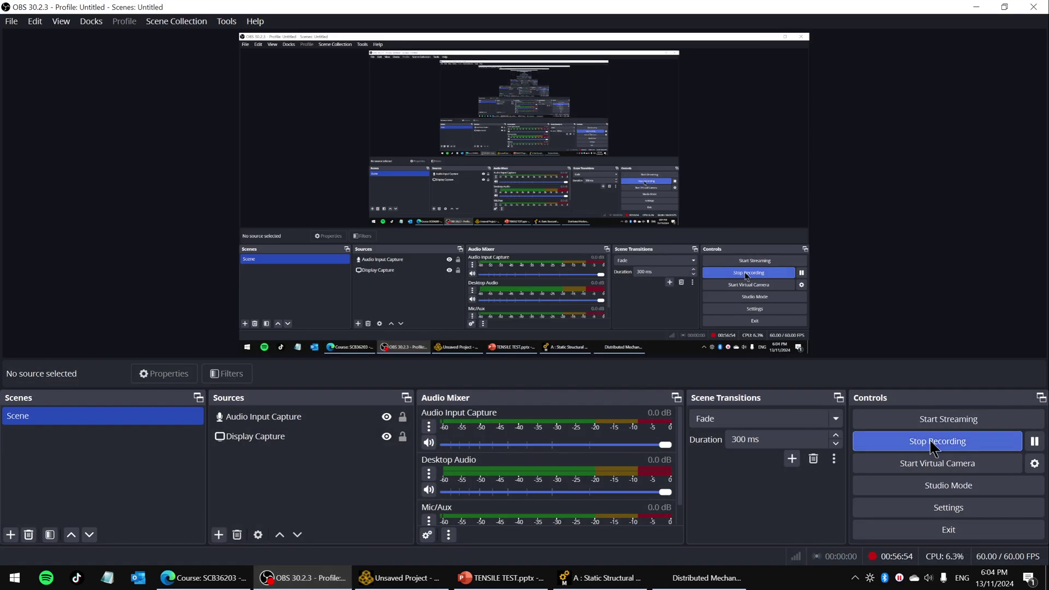
click(1034, 441)
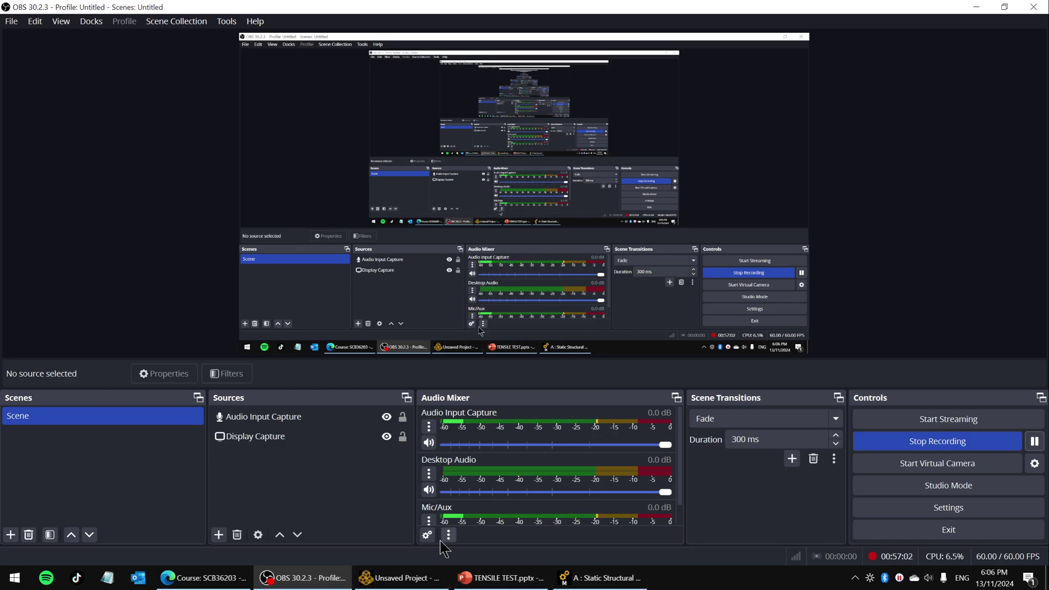
click(411, 582)
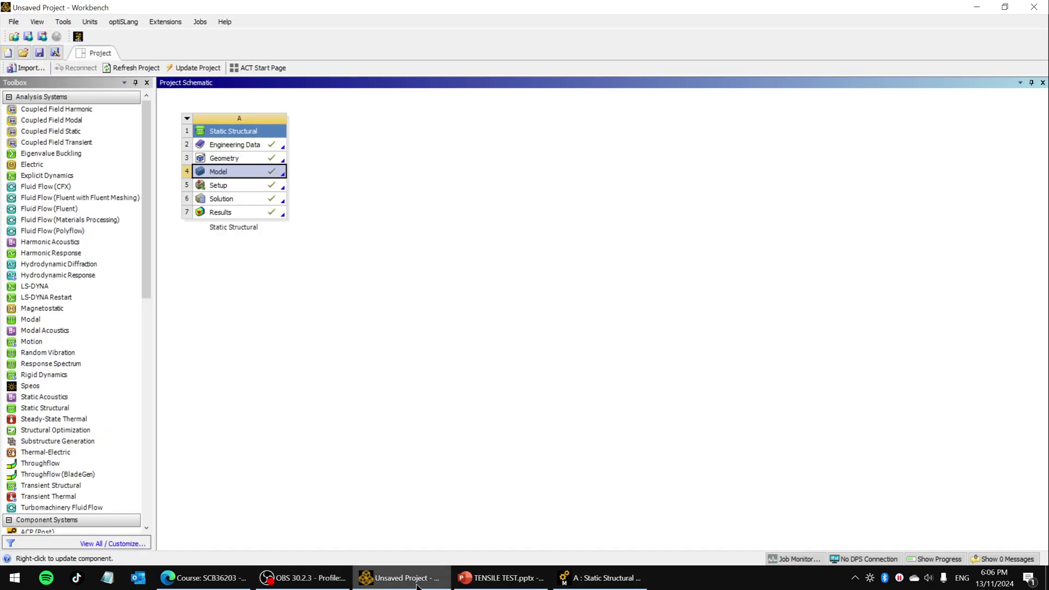
click(604, 578)
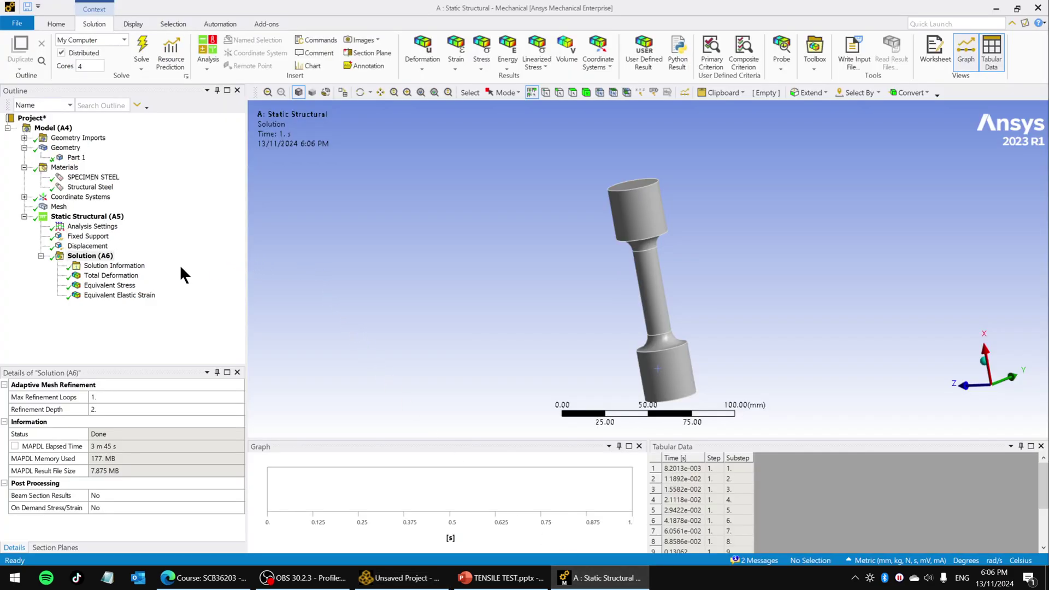
Step: Display the Total Deformation result and play its animation
click(111, 276)
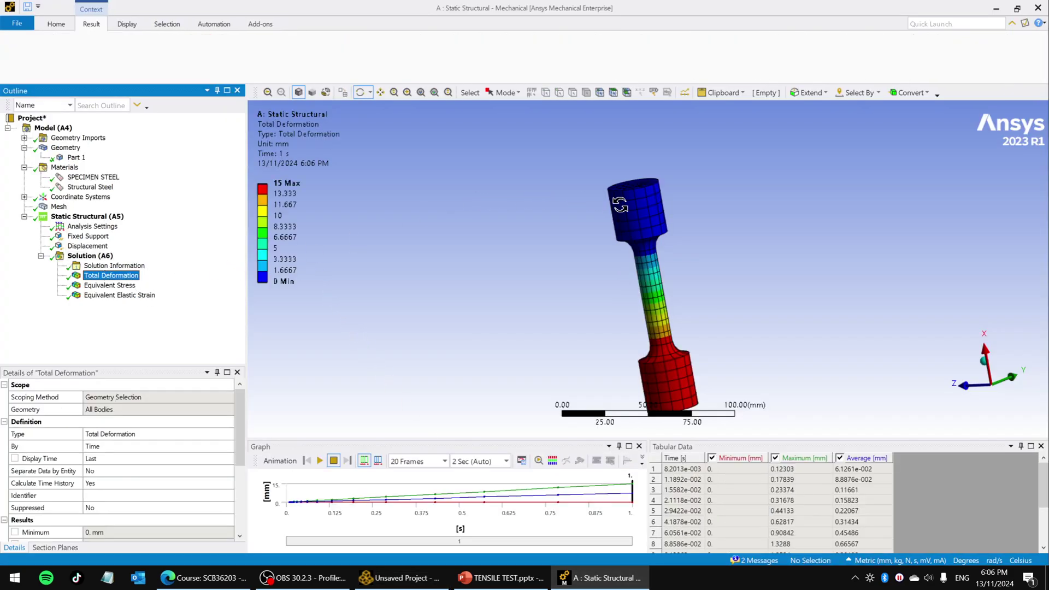
scroll(620, 205, down, 2)
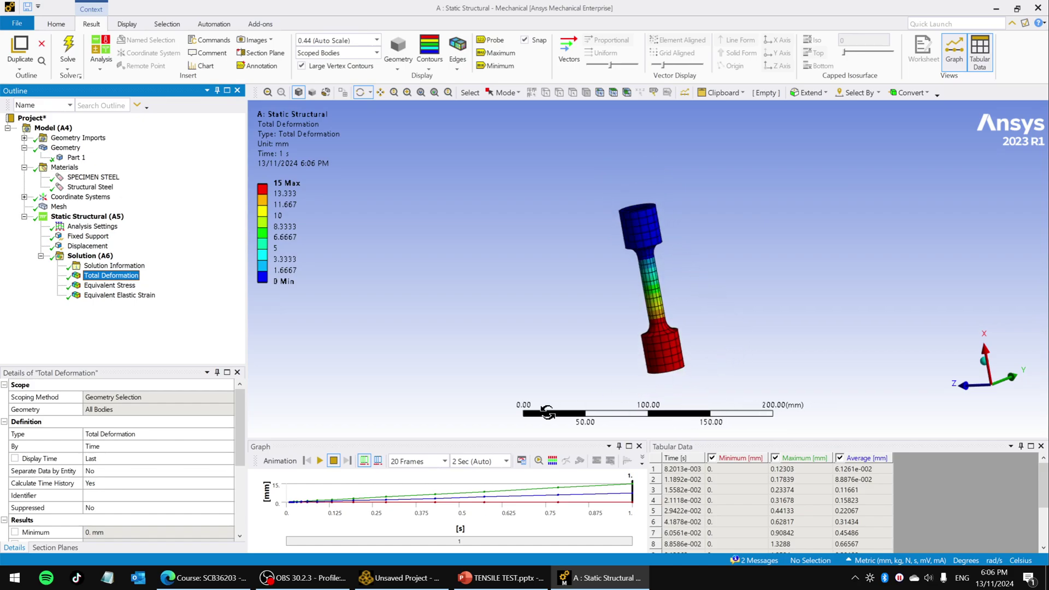
click(319, 460)
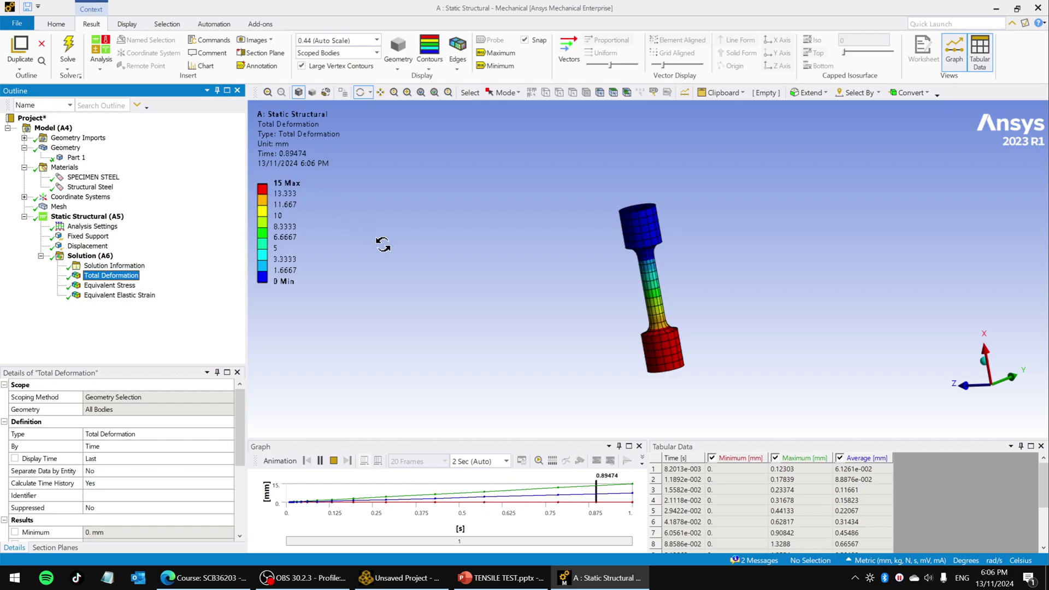
Step: Display the Equivalent Stress result on the specimen and play its animation
click(110, 286)
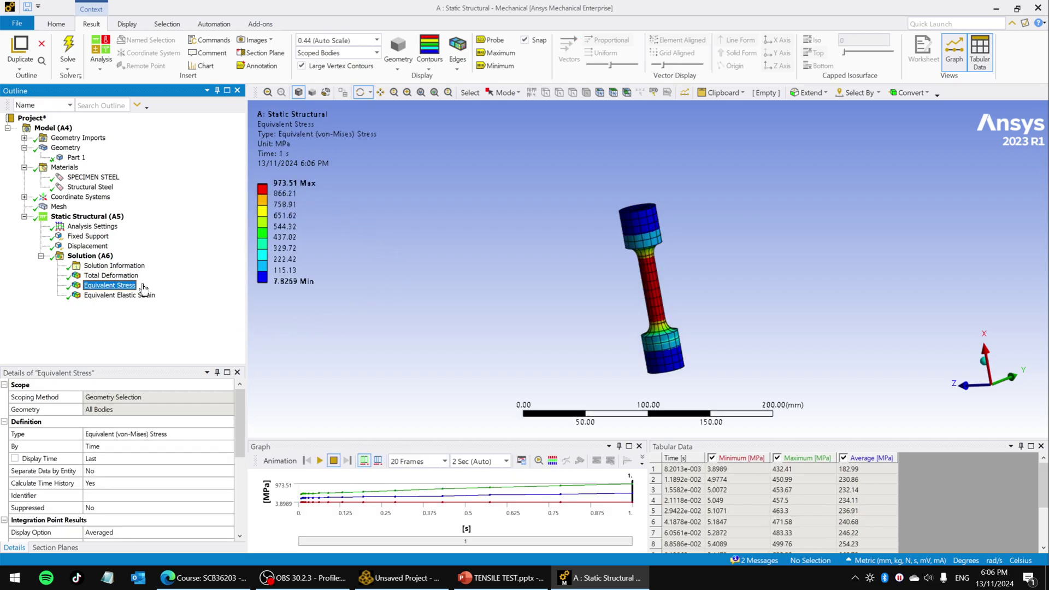
mouse_move(797, 243)
mouse_down()
mouse_move(746, 267)
mouse_move(808, 247)
mouse_up()
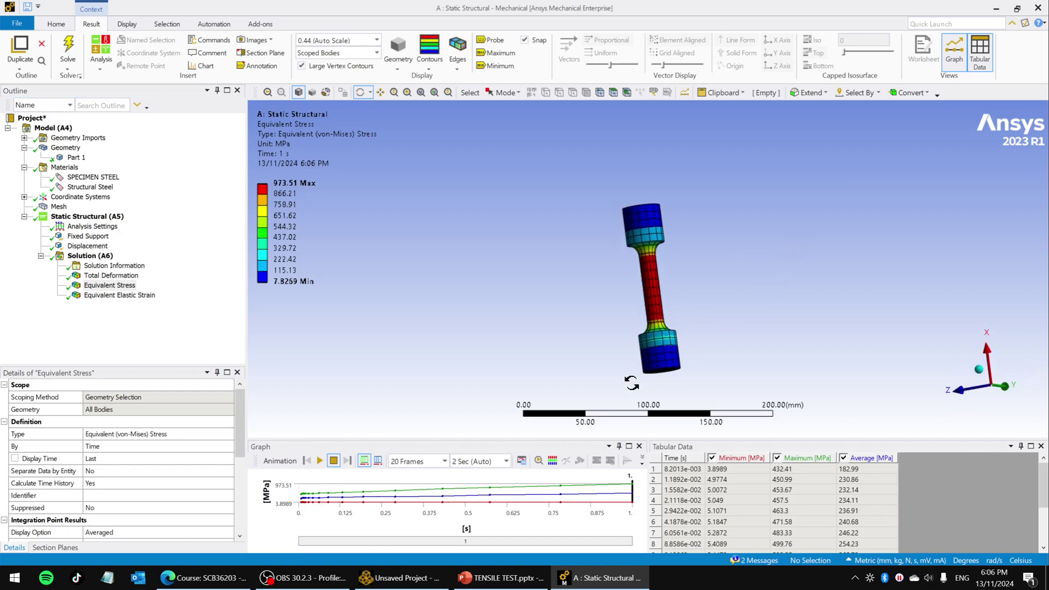
click(320, 461)
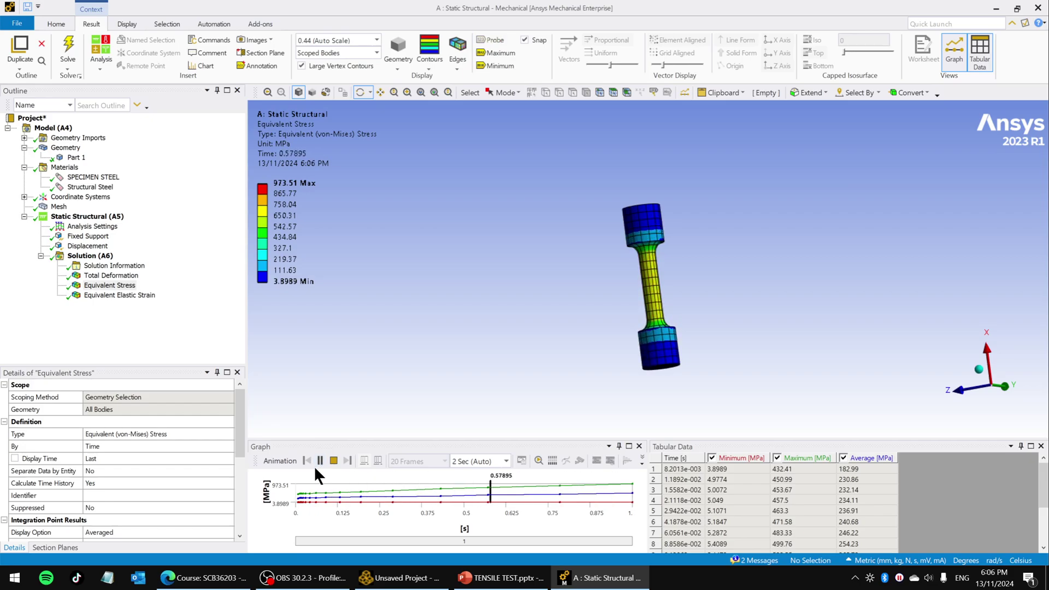
Step: Display the Equivalent Elastic Strain result and inspect it from several angles
click(134, 296)
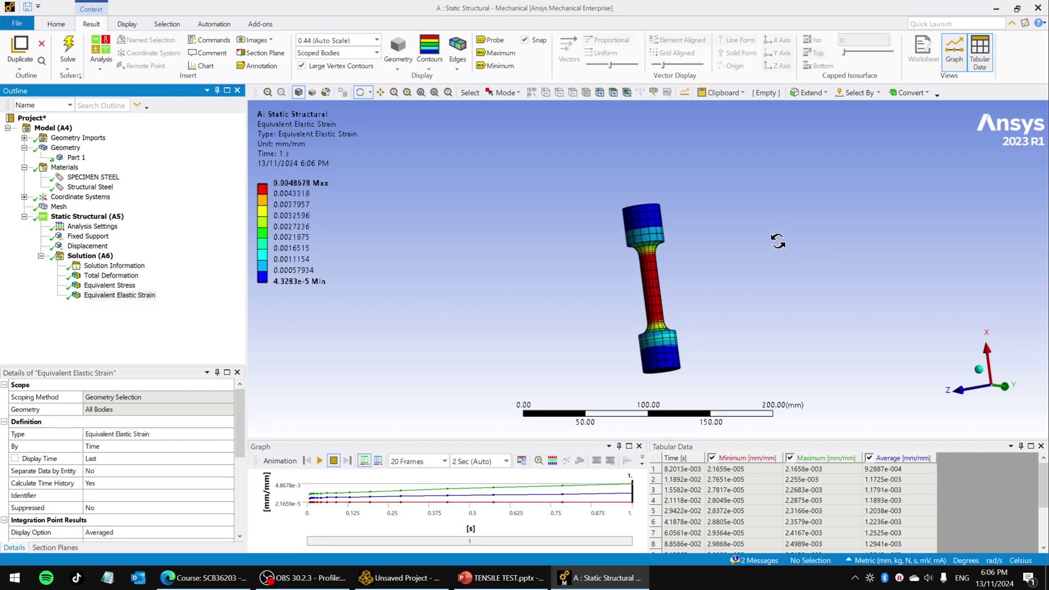
drag(779, 244, 802, 321)
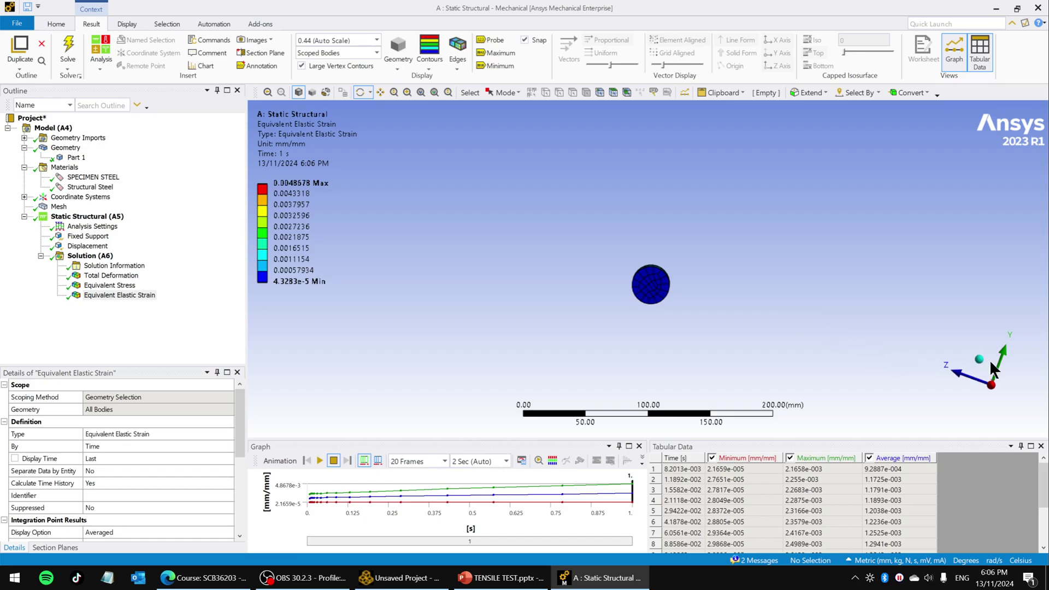
drag(931, 279, 904, 201)
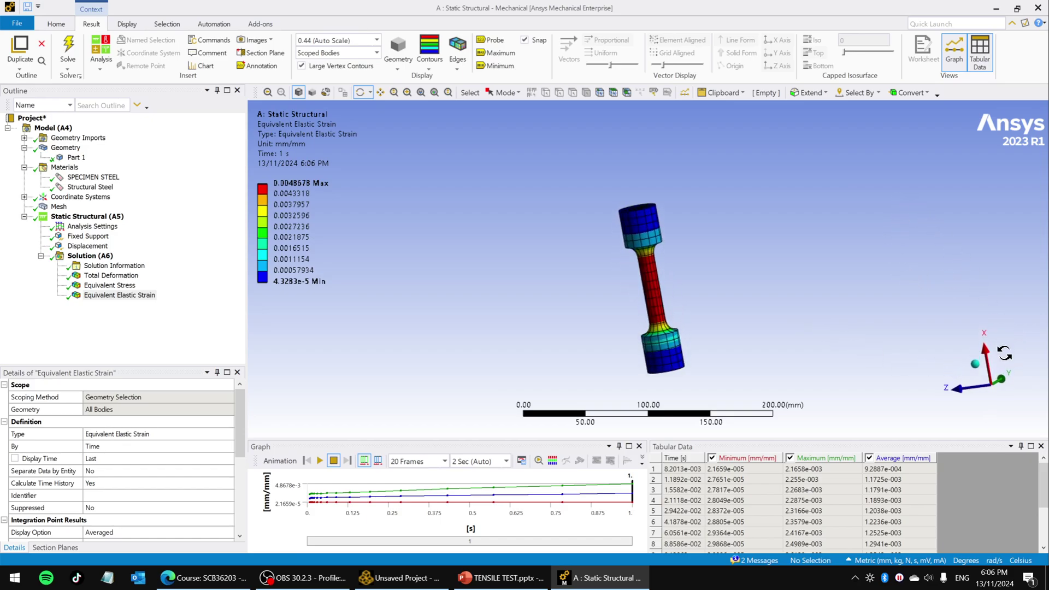
Step: Looking along the X axis, cut the specimen lengthwise through its middle with a section plane and inspect the internal strain contours
click(985, 347)
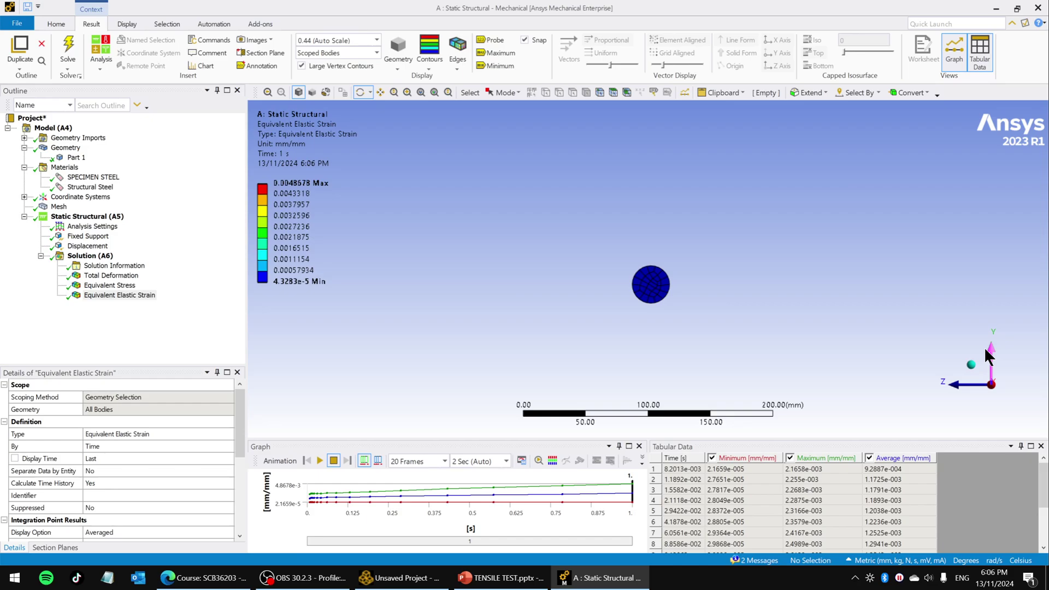
scroll(668, 277, up, 5)
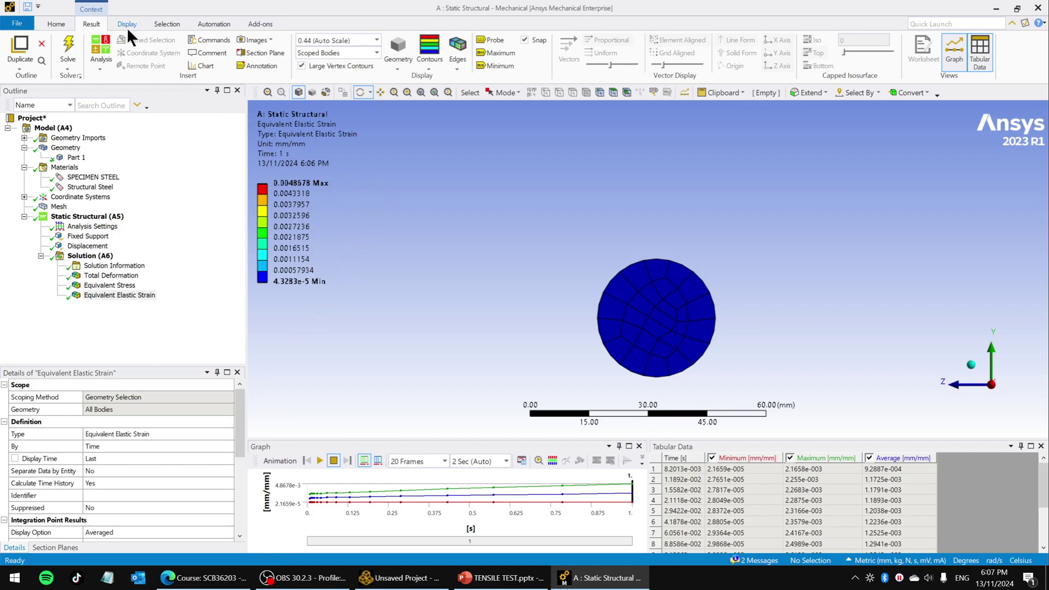
click(264, 51)
drag(569, 318, 823, 319)
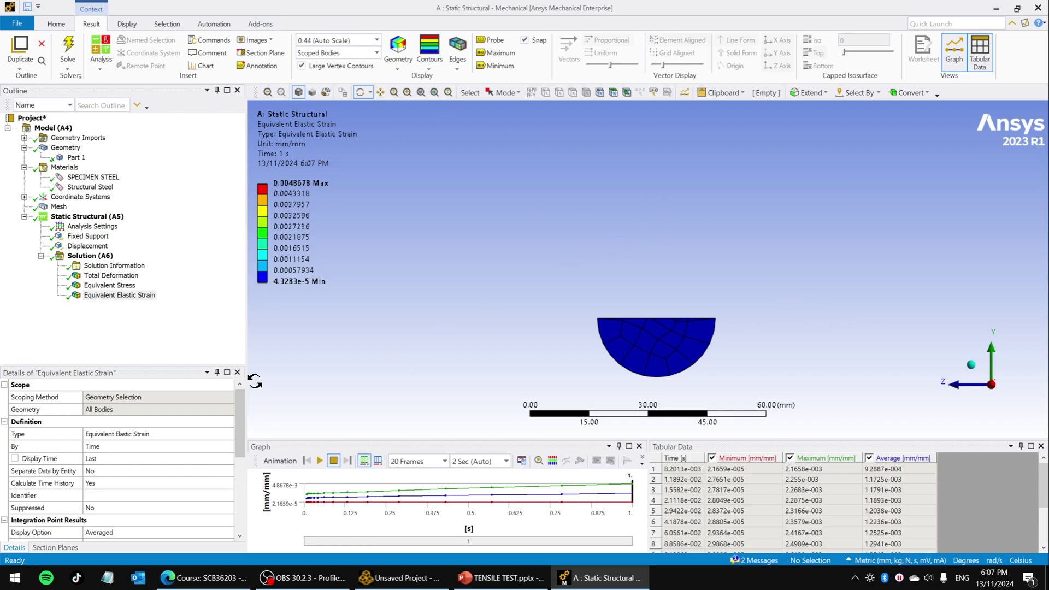
drag(746, 371, 358, 313)
scroll(599, 224, up, 2)
scroll(598, 225, down, 3)
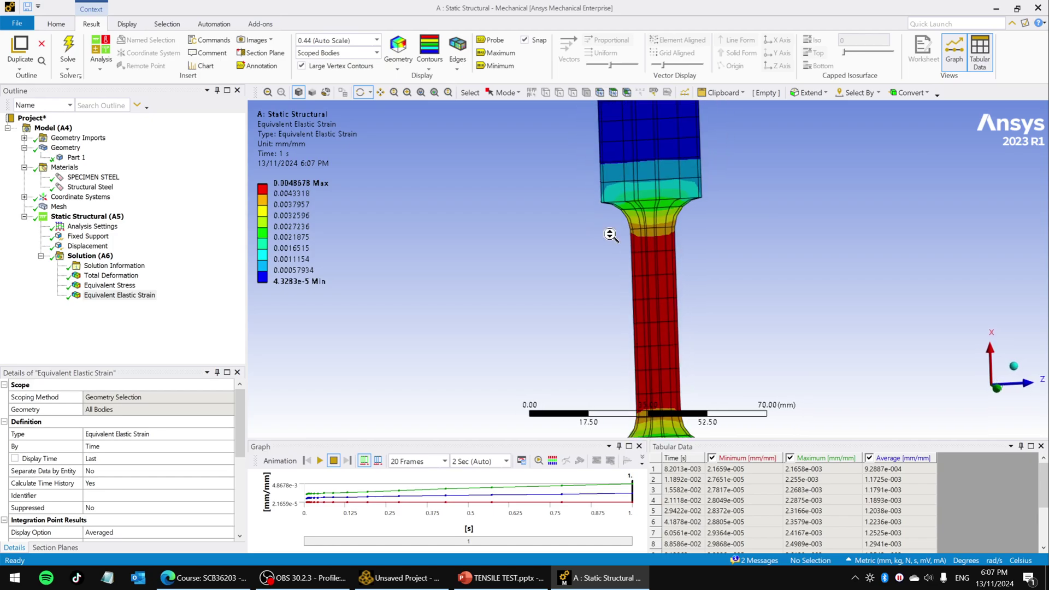
Step: Try the No WireFrame, Show Undeformed WireFrame, Show Undeformed Model and Show Elements edge displays on the sectioned strain result
click(457, 65)
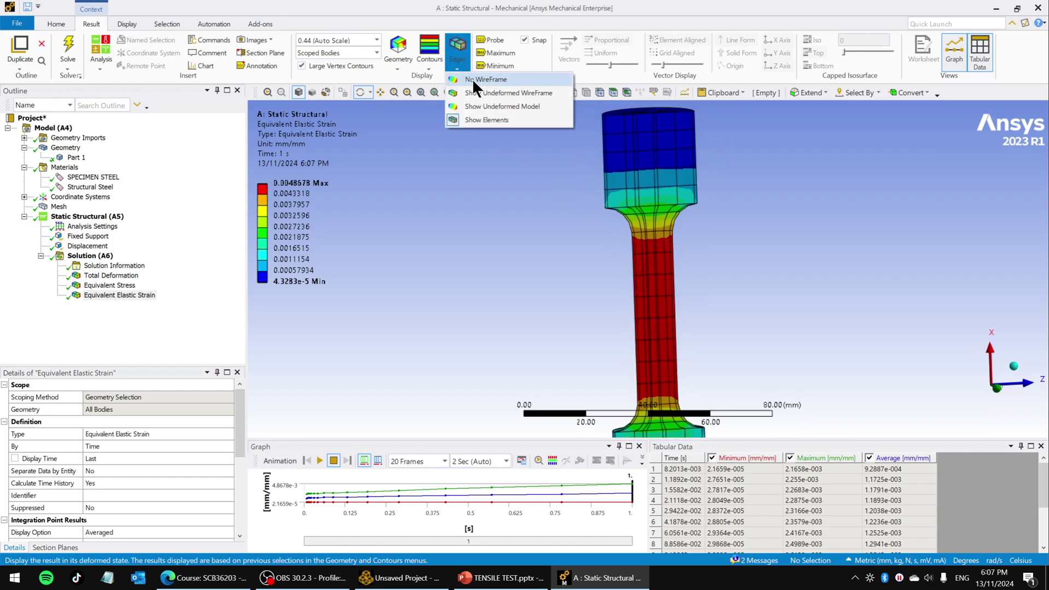
click(473, 79)
click(457, 65)
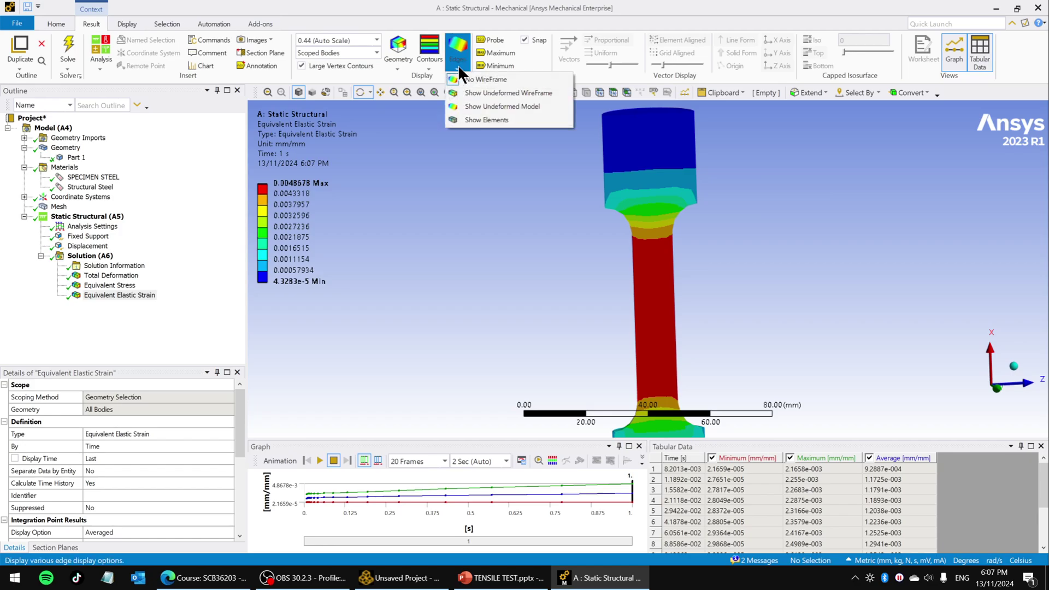
click(478, 87)
click(457, 65)
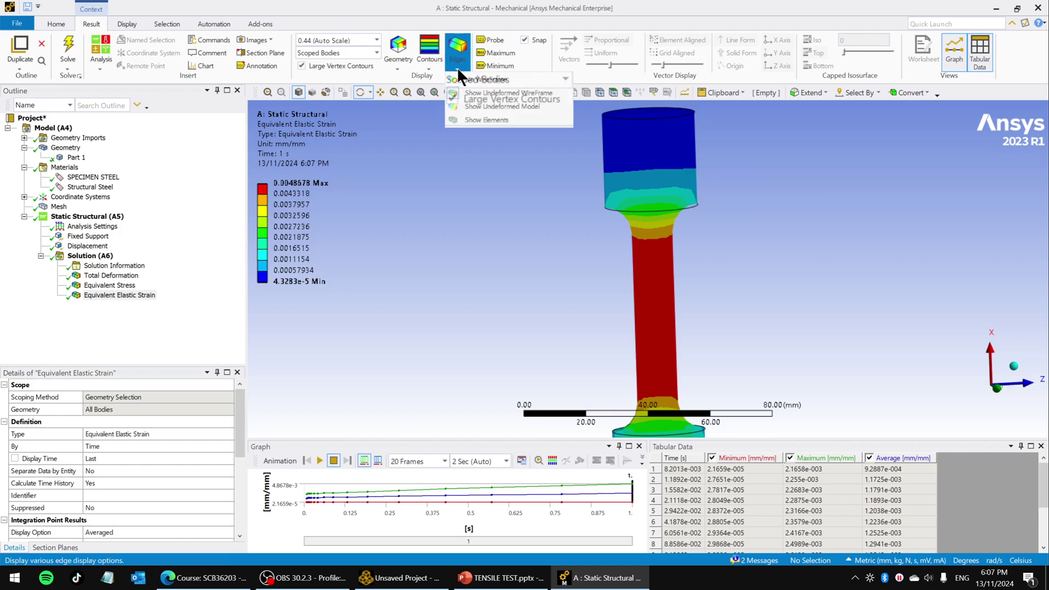
click(471, 104)
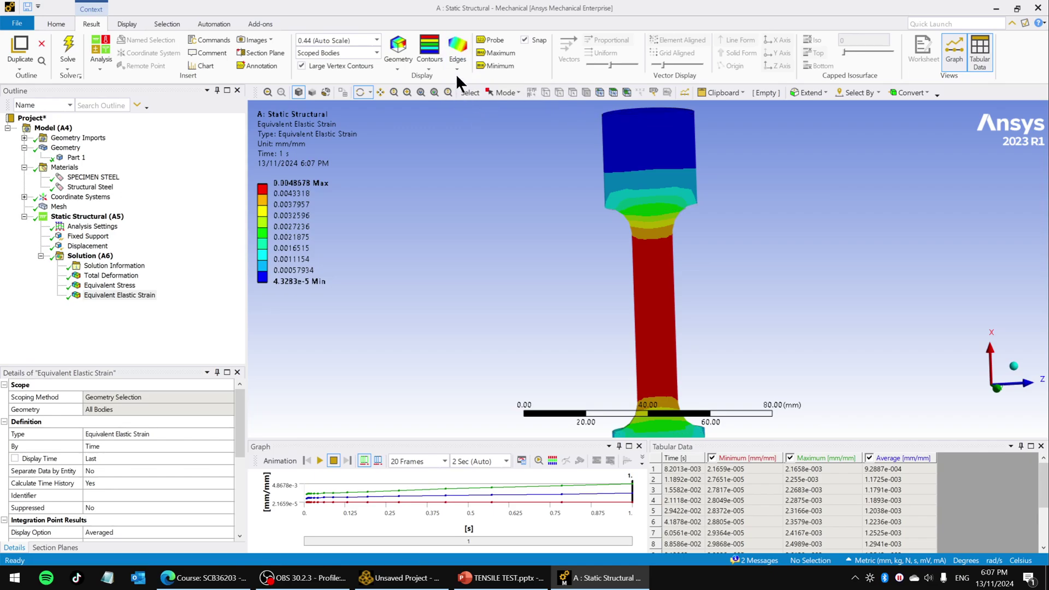
click(457, 69)
click(484, 118)
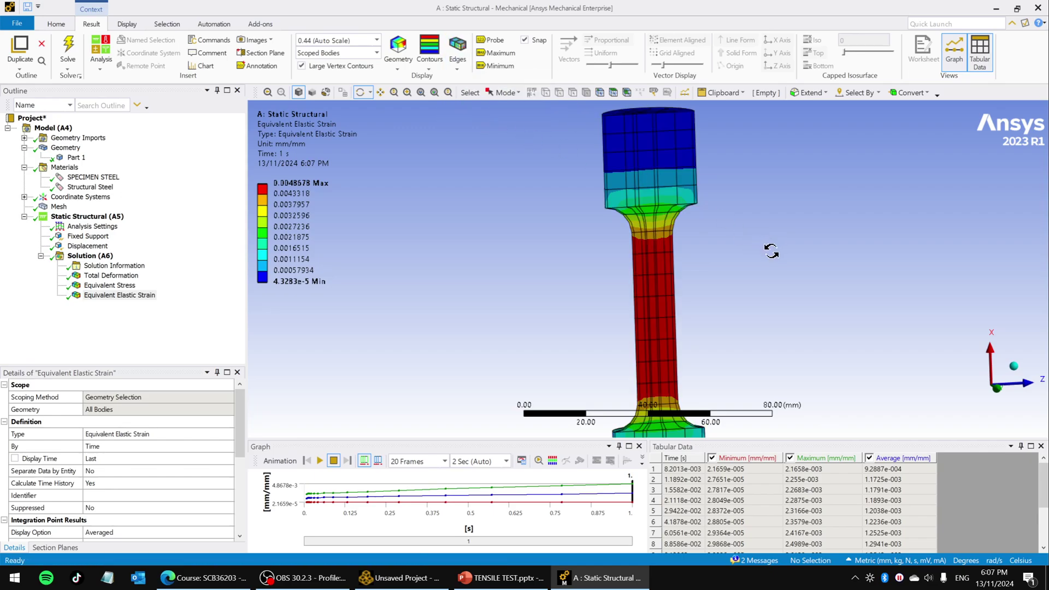
mouse_move(772, 250)
mouse_down()
mouse_move(754, 244)
mouse_move(779, 252)
mouse_up()
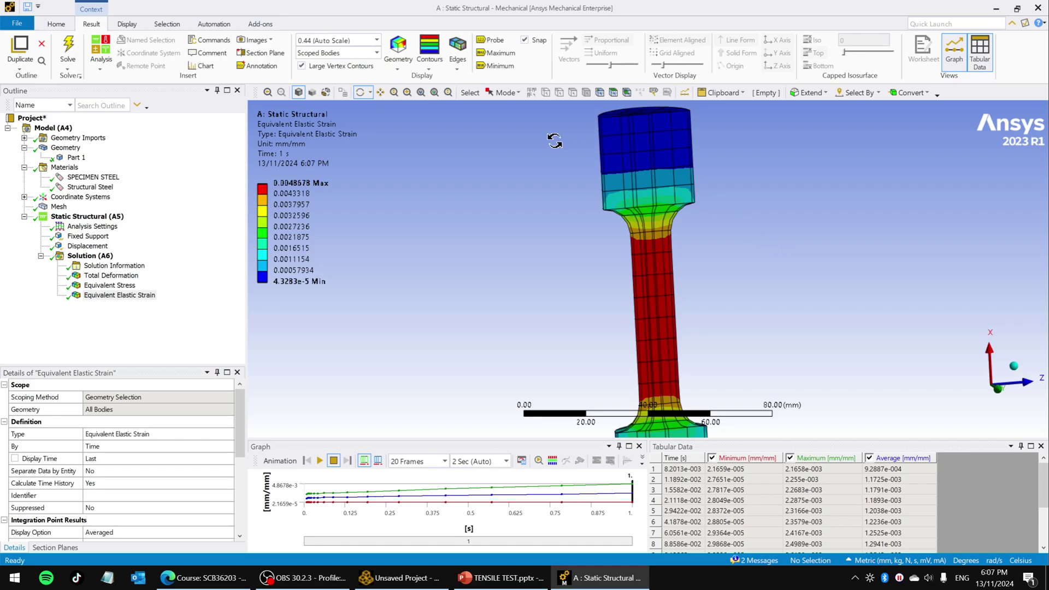
Step: Set the result's edge display to No WireFrame and view the whole sectioned specimen
click(458, 64)
click(472, 120)
click(461, 68)
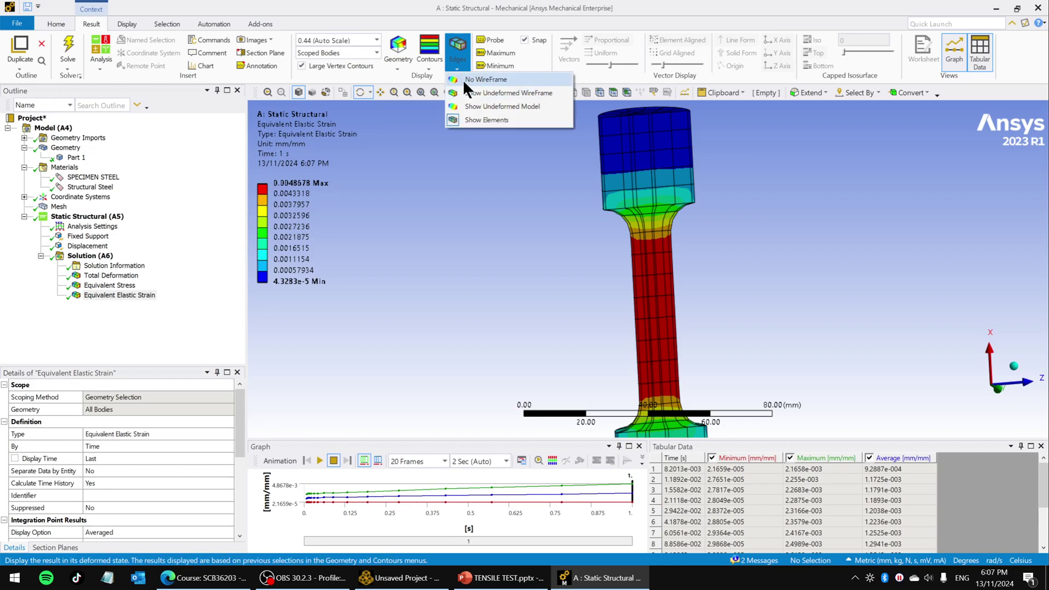
click(477, 79)
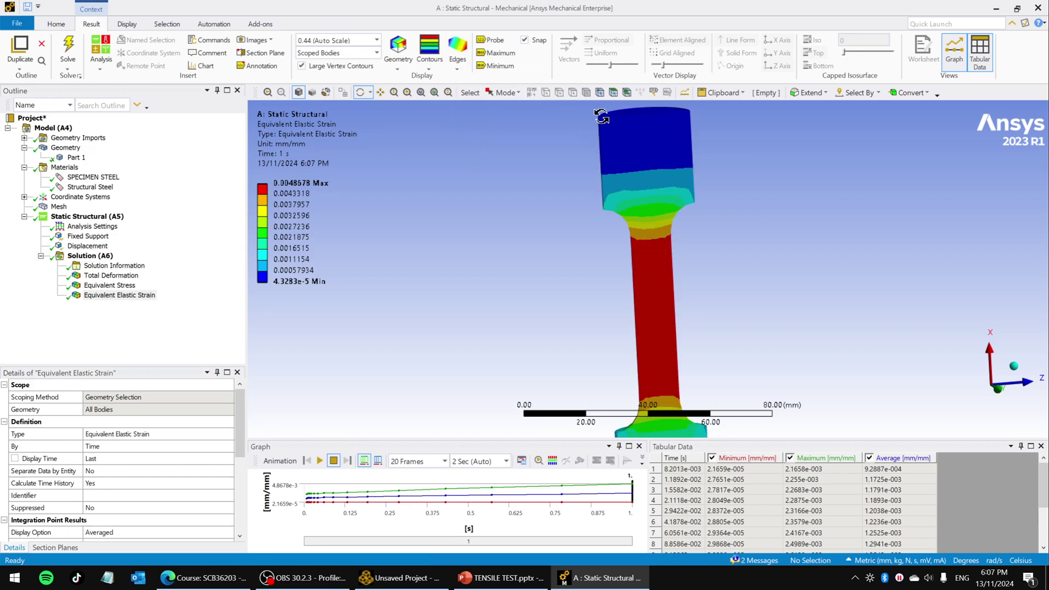
drag(787, 284, 688, 285)
scroll(688, 284, down, 3)
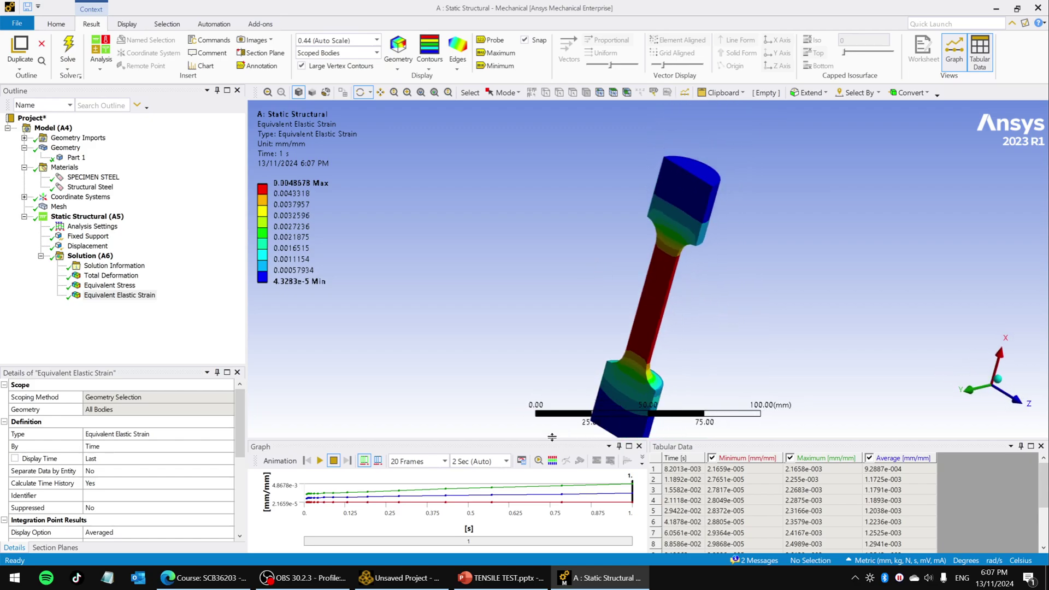
Step: Enlarge the graph and tabular data area to review the full Equivalent Elastic Strain history
drag(560, 405, 559, 335)
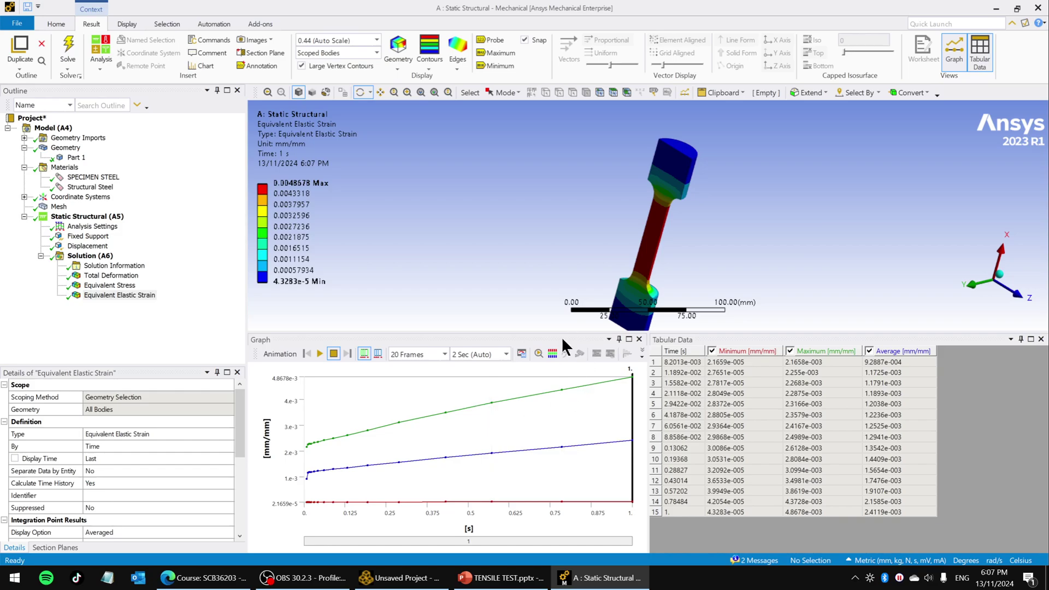
drag(696, 234, 680, 244)
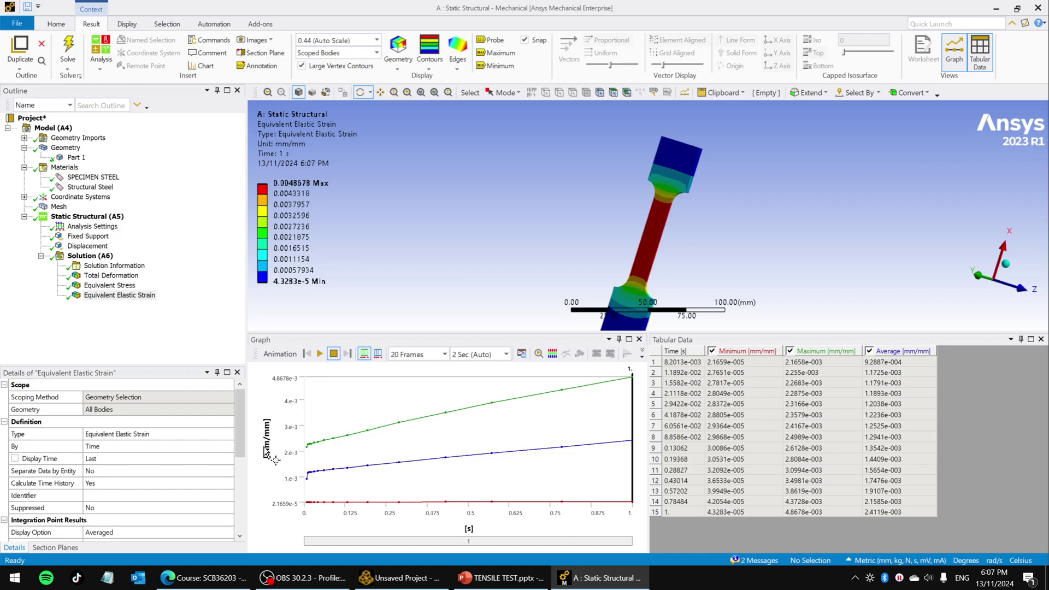
click(125, 297)
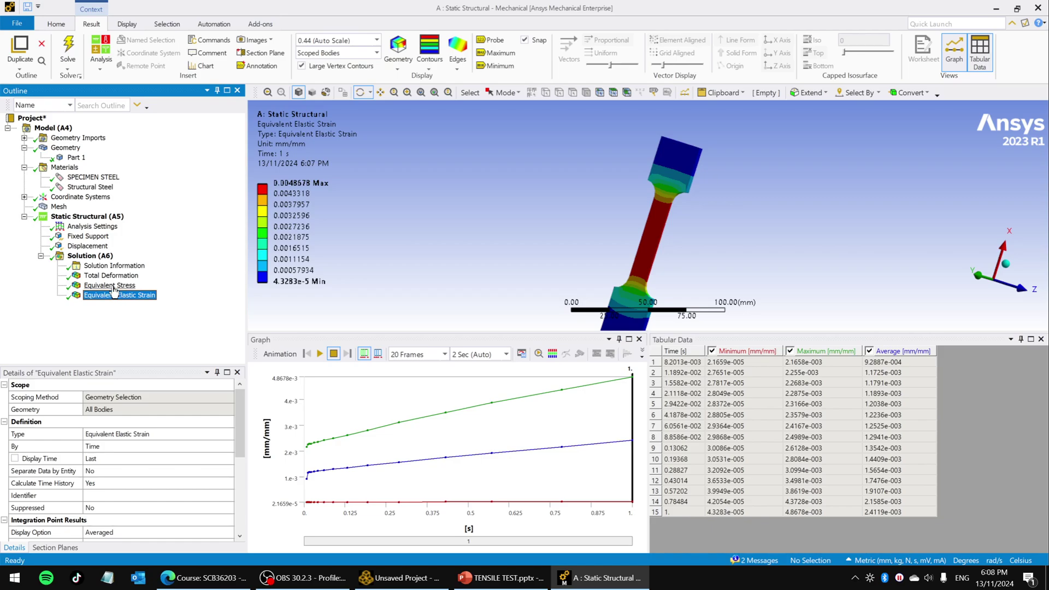
Step: Display the Equivalent Stress result and hide the Minimum and Average curves, leaving only Maximum plotted
click(112, 287)
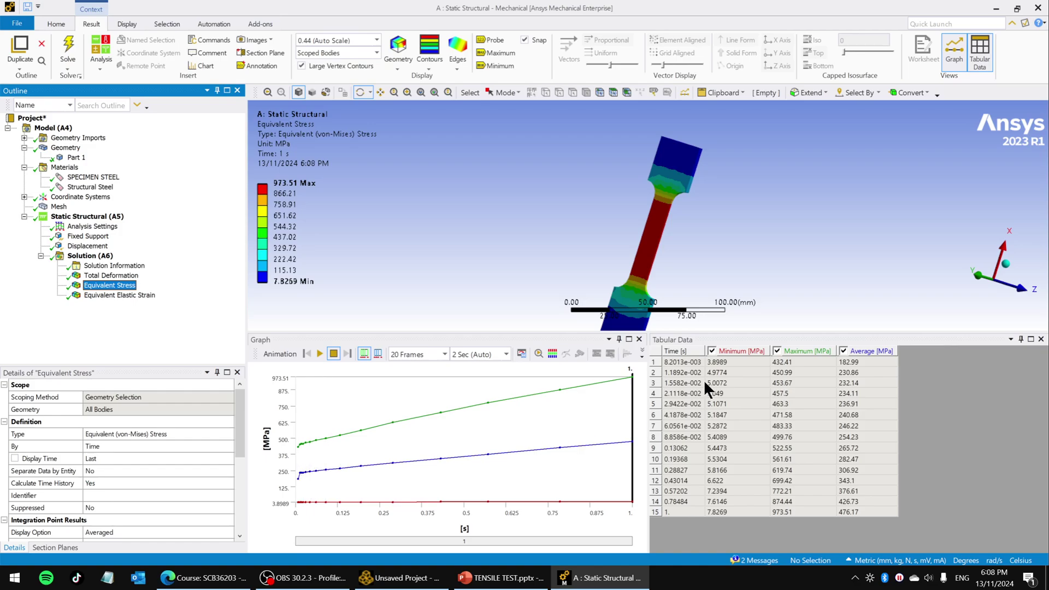
click(711, 351)
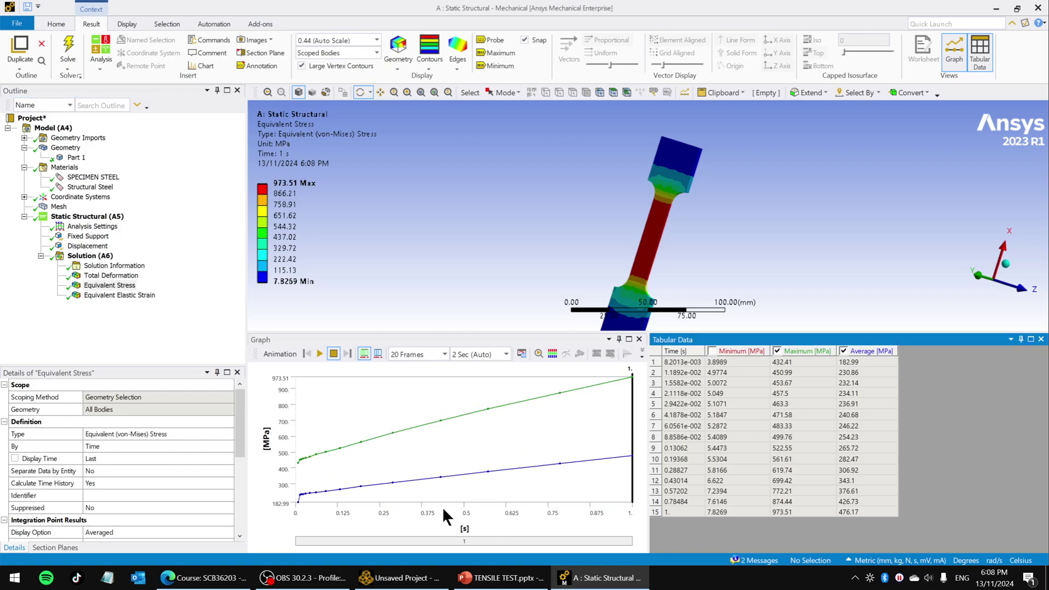
click(843, 350)
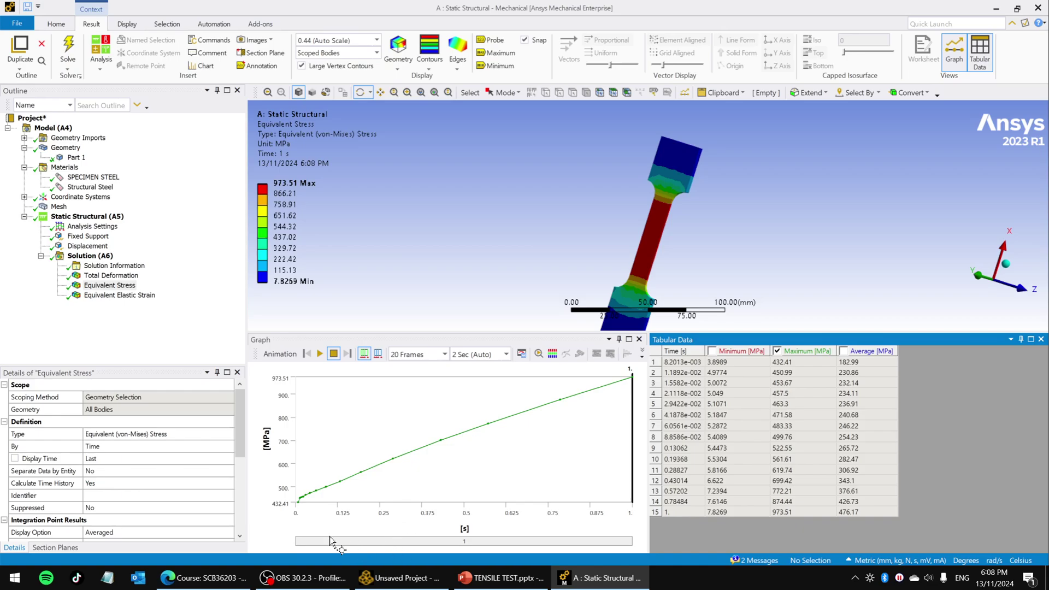
Step: Check the experimental stress-strain curve on the PowerPoint slide, then return to Mechanical and examine the maximum stress graph at several times
click(488, 582)
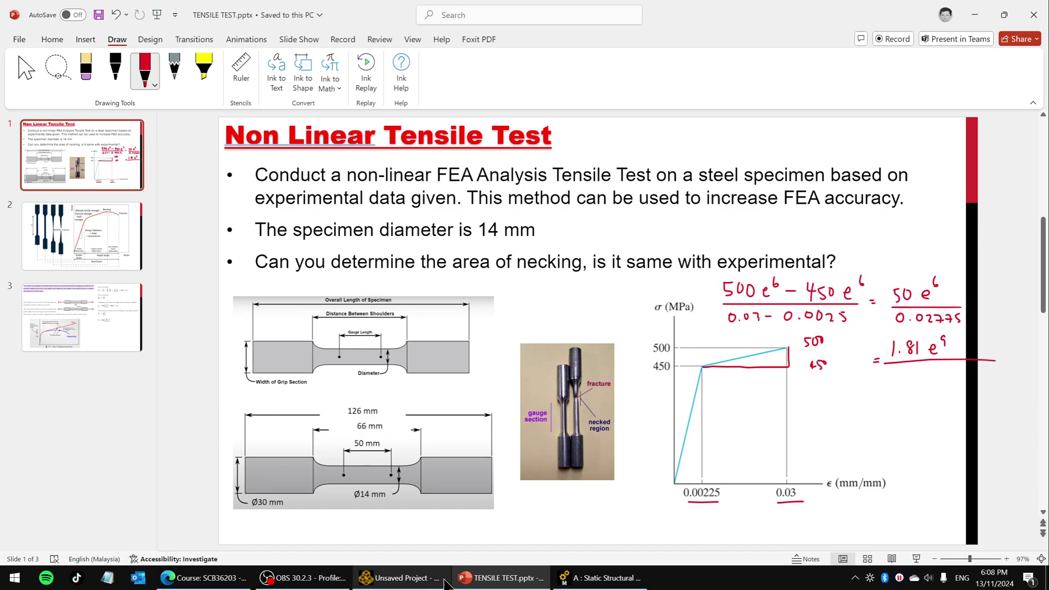
click(509, 578)
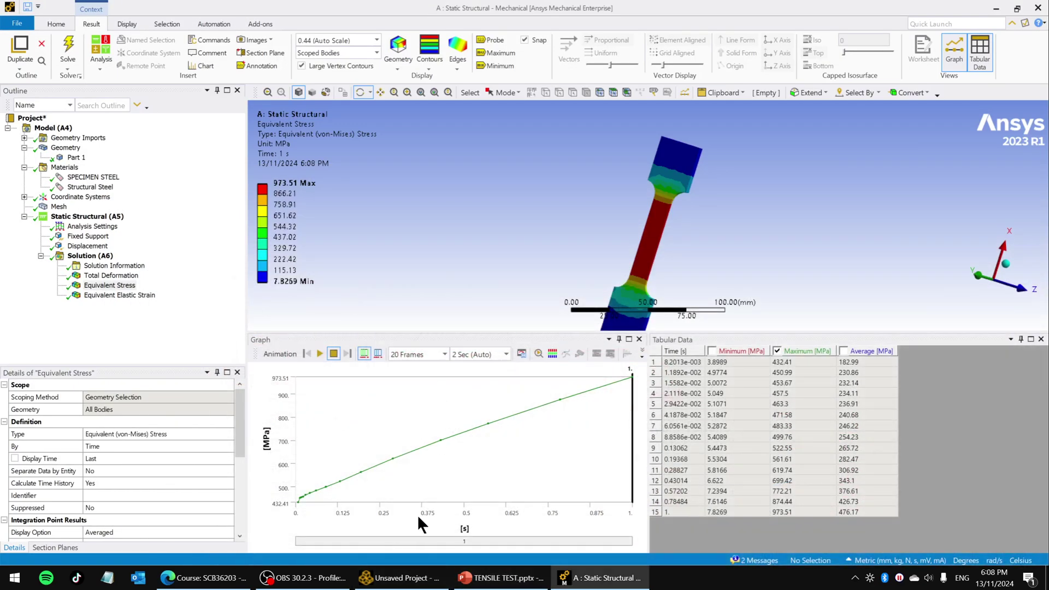
click(316, 504)
click(325, 496)
click(315, 505)
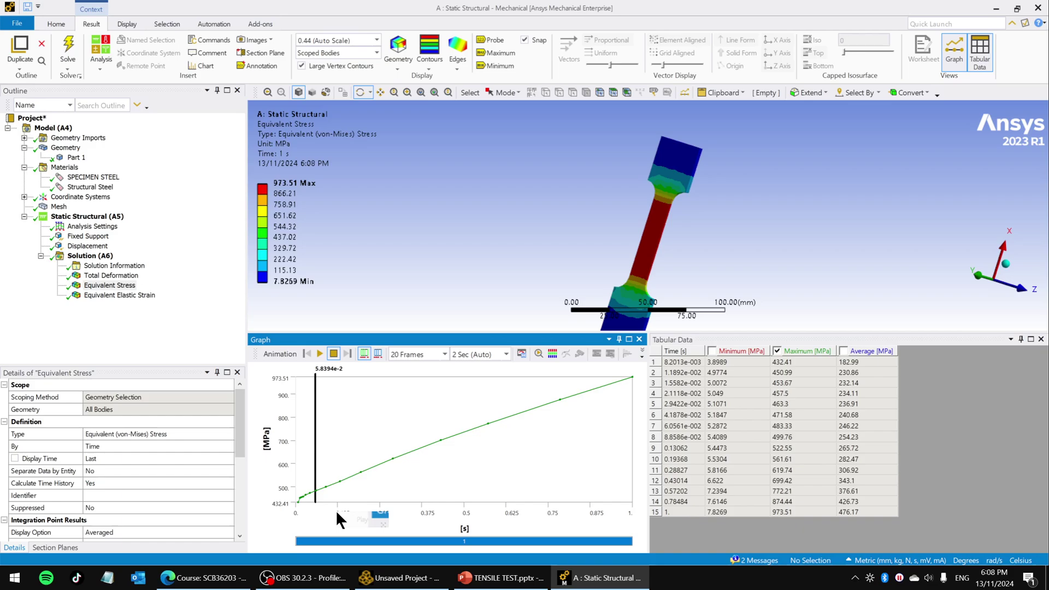
click(631, 511)
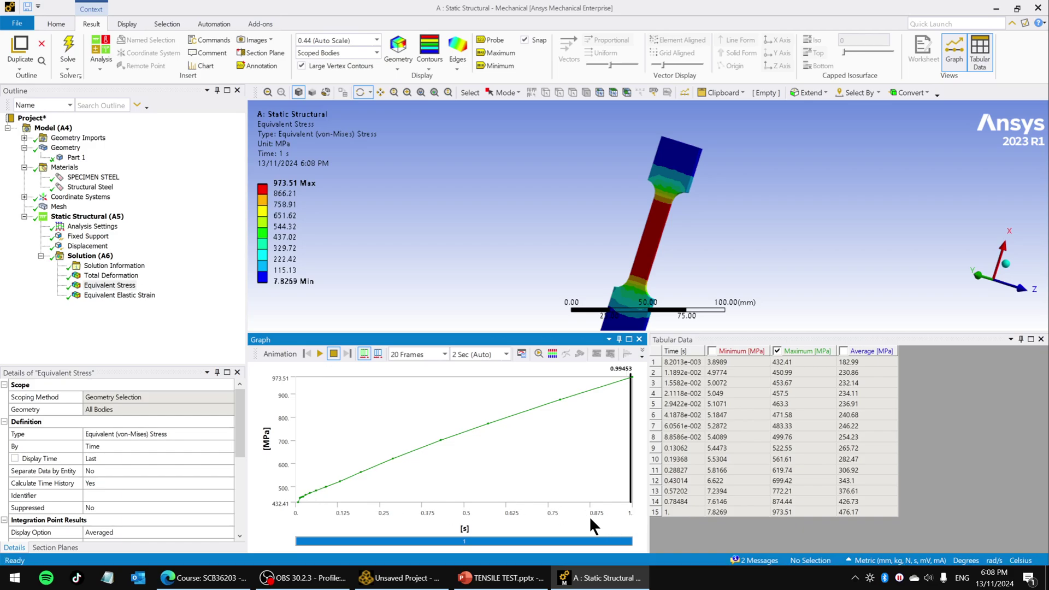
click(339, 509)
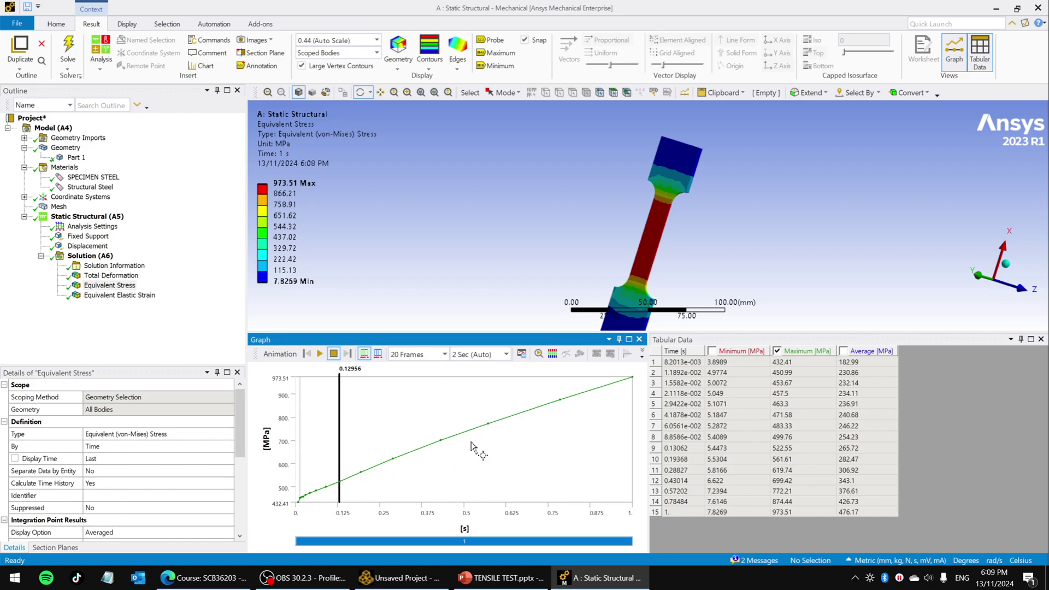
Step: Inspect the sectioned specimen's stress contours and check the material assignment of Part 1
scroll(660, 189, up, 4)
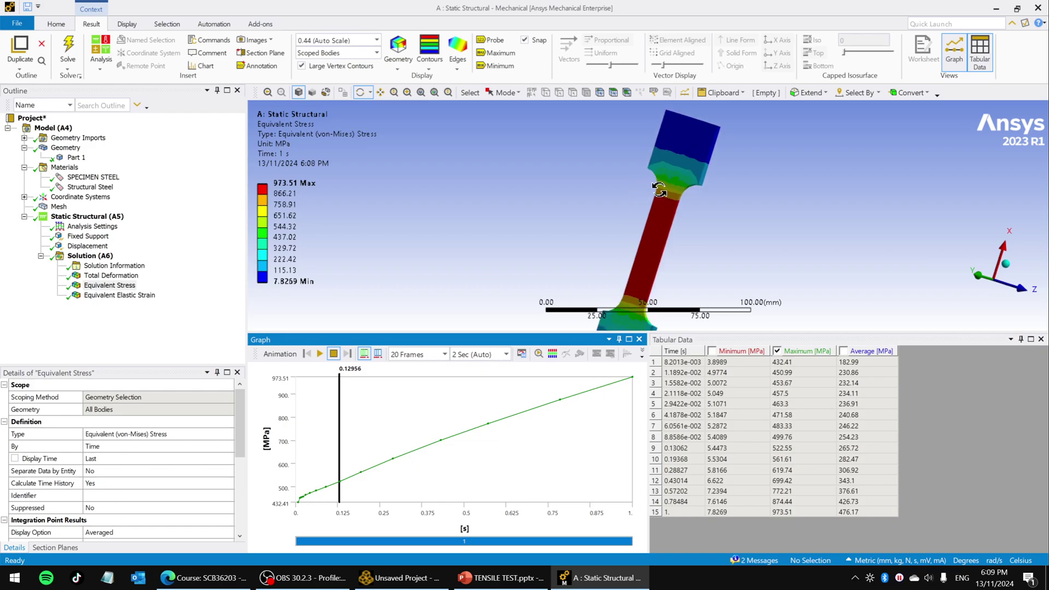
scroll(667, 201, down, 7)
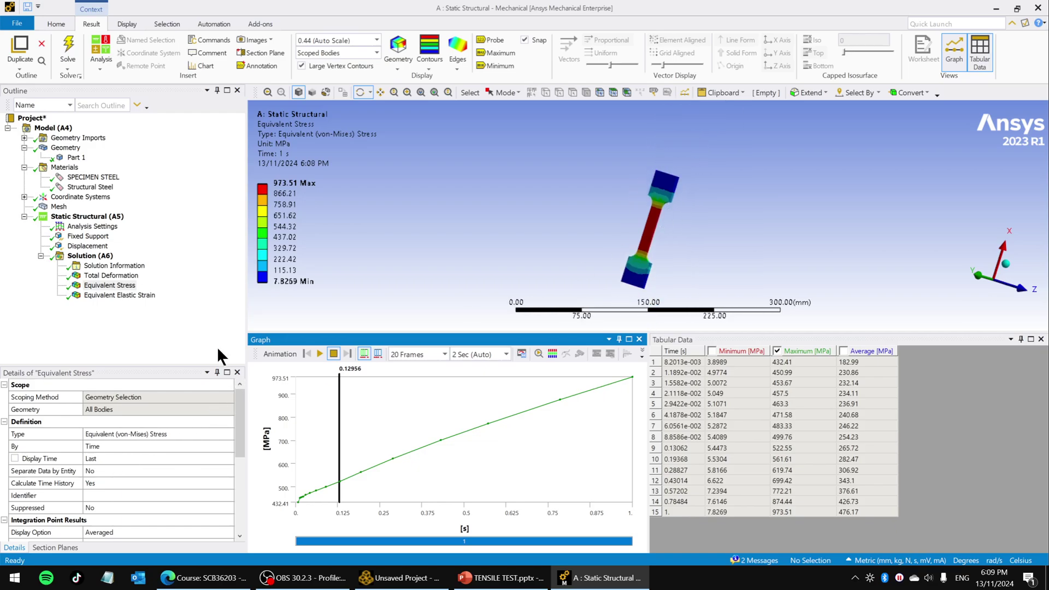
click(74, 157)
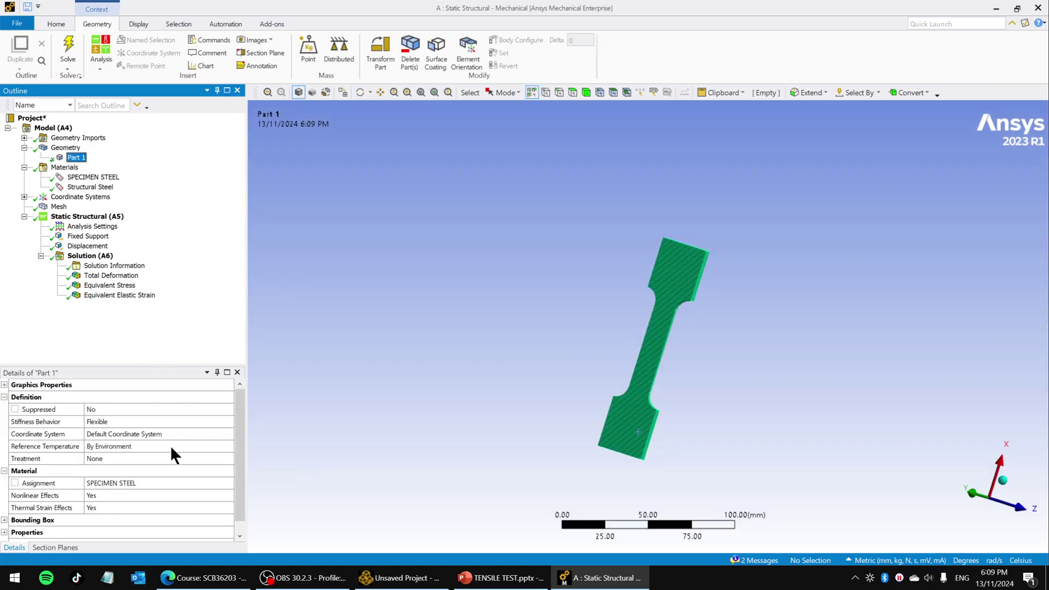
click(123, 485)
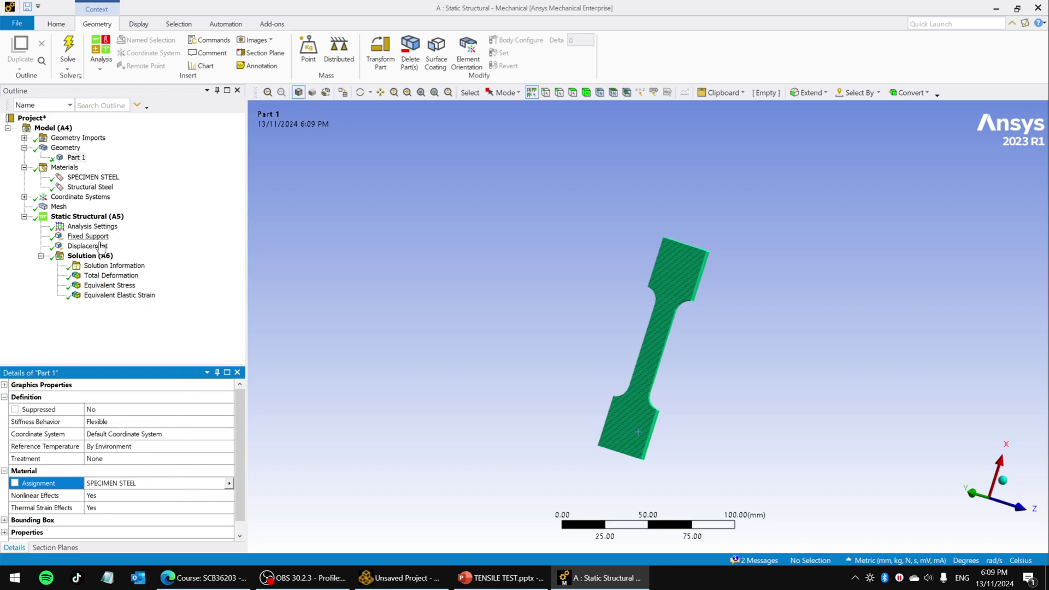
Step: Return to the Equivalent Stress result, play its animation while viewing the sectioned specimen up close, and stop it
click(129, 285)
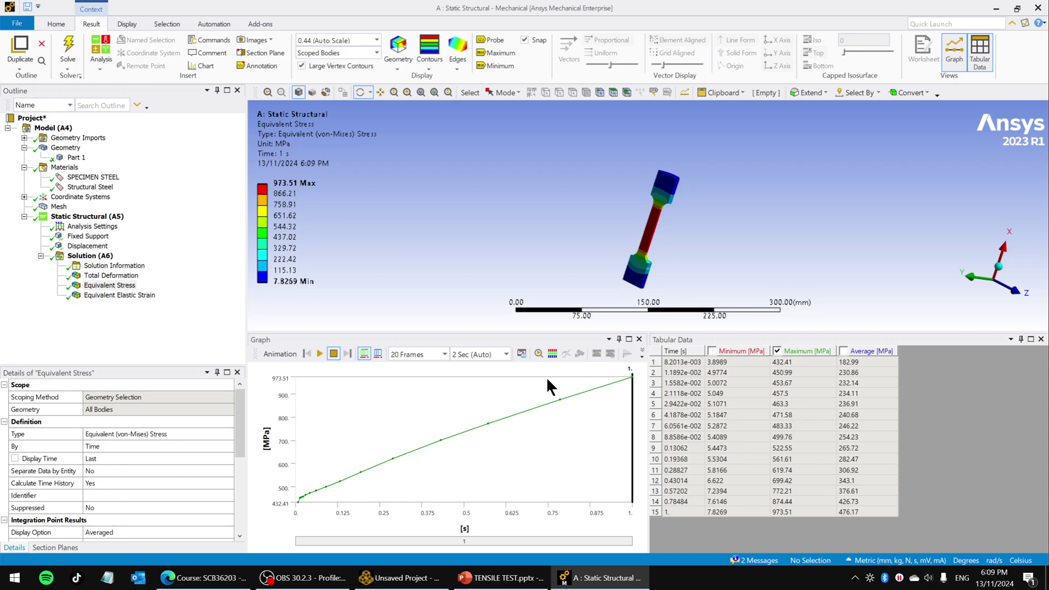
click(321, 354)
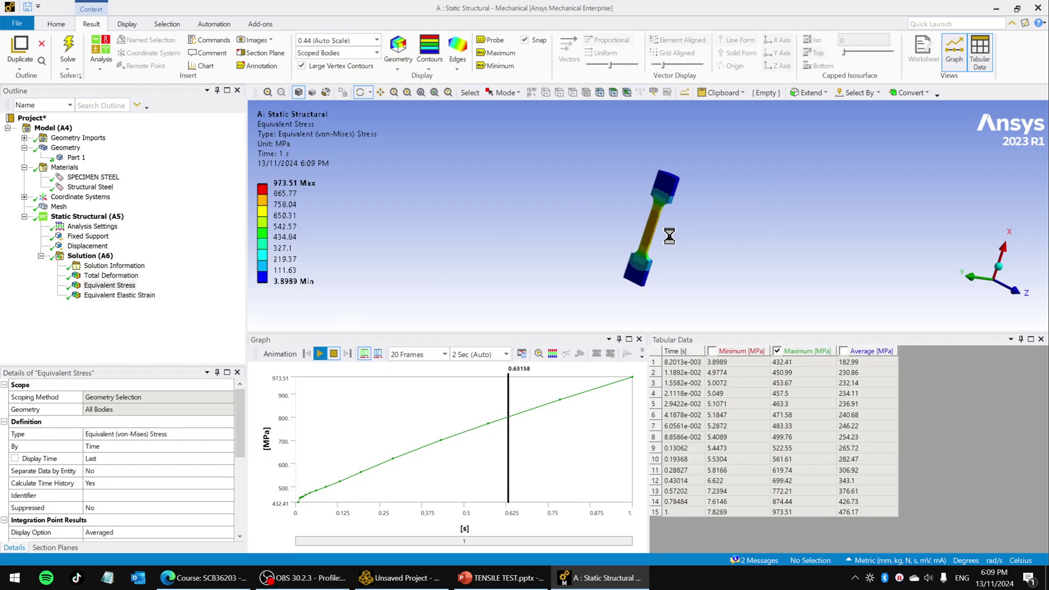
mouse_move(722, 243)
mouse_down()
mouse_move(777, 241)
mouse_move(683, 229)
mouse_move(690, 221)
mouse_move(666, 232)
mouse_move(740, 234)
mouse_move(744, 260)
mouse_up()
scroll(695, 219, up, 5)
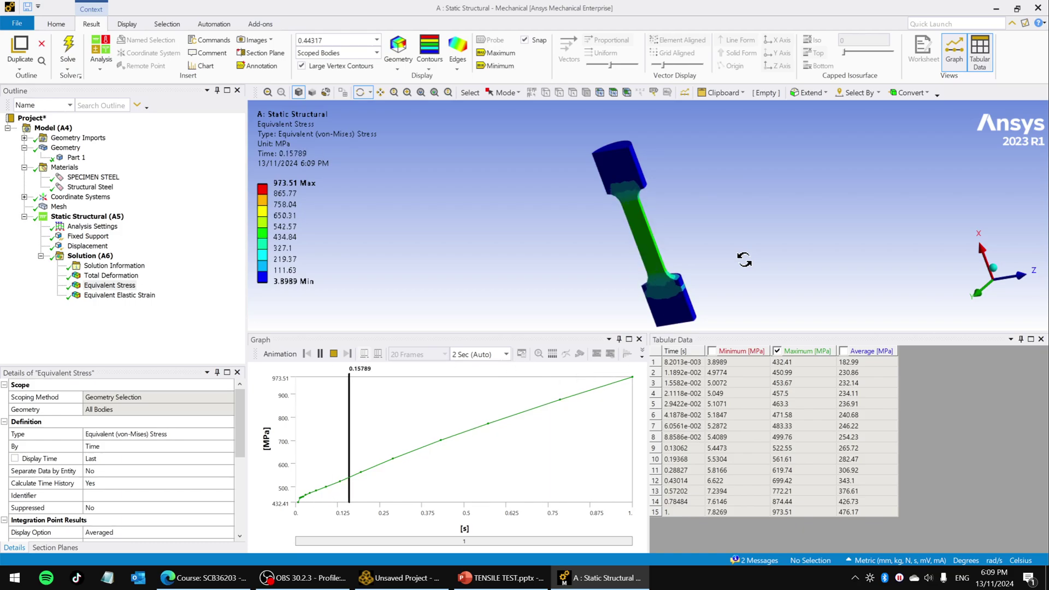
click(333, 354)
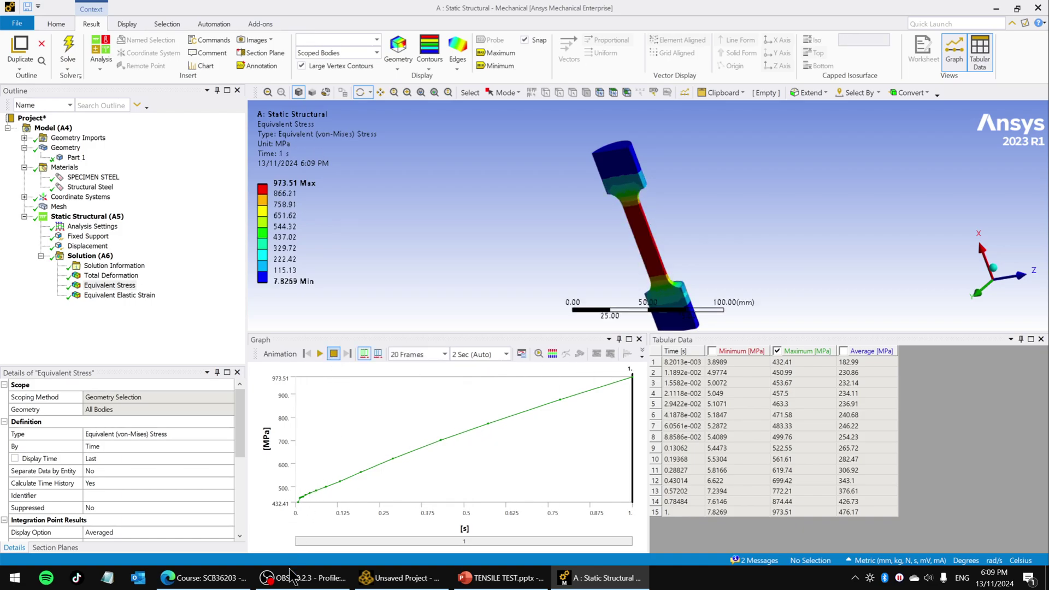